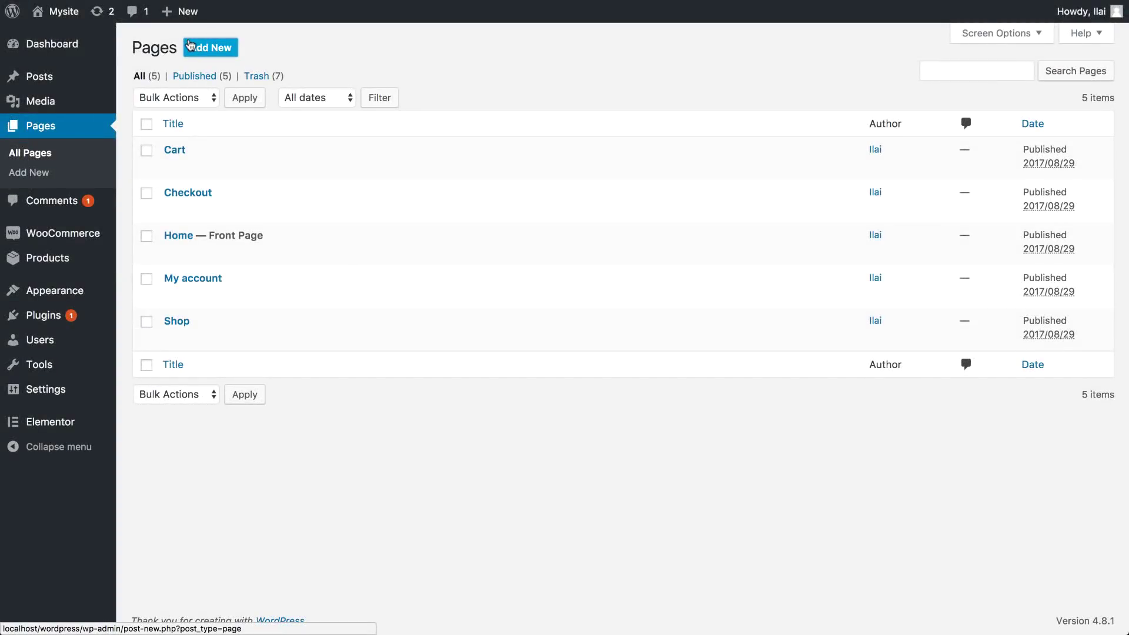
# Create and publish a page titled Homepage, then save it with the Full width template.
pyautogui.click(209, 47)
pyautogui.write('Homepage')
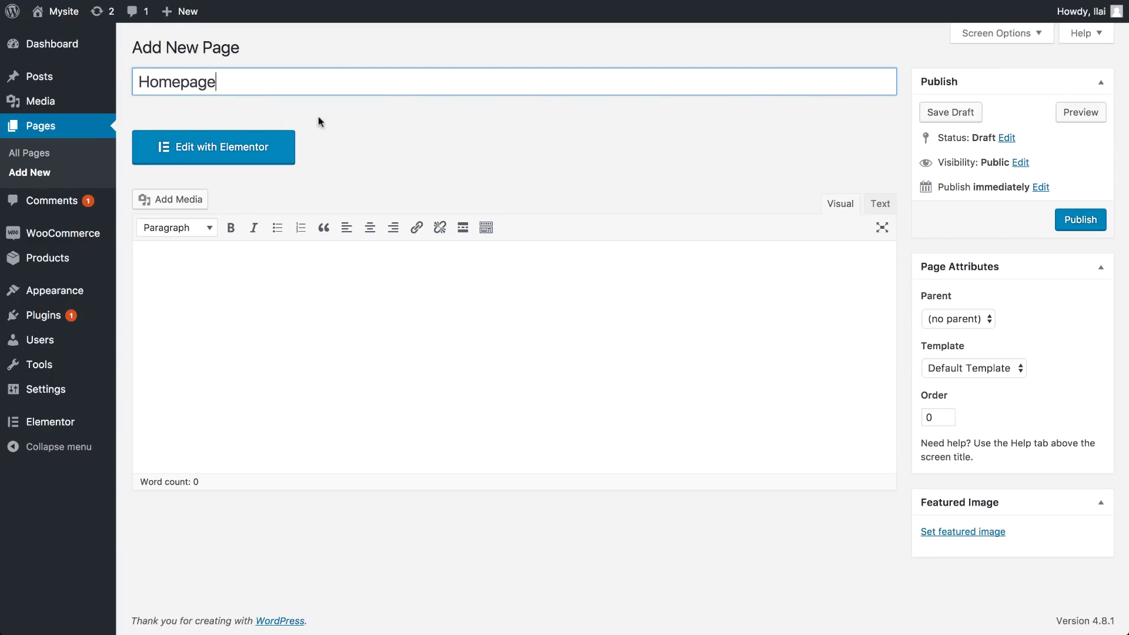
pyautogui.click(1067, 225)
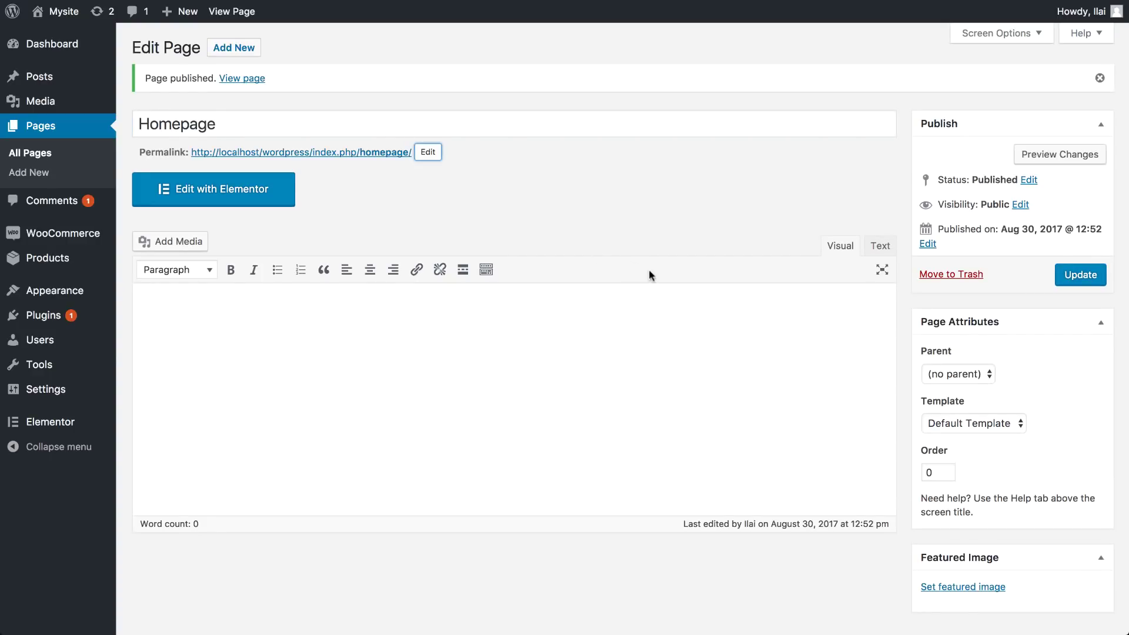
pyautogui.click(966, 427)
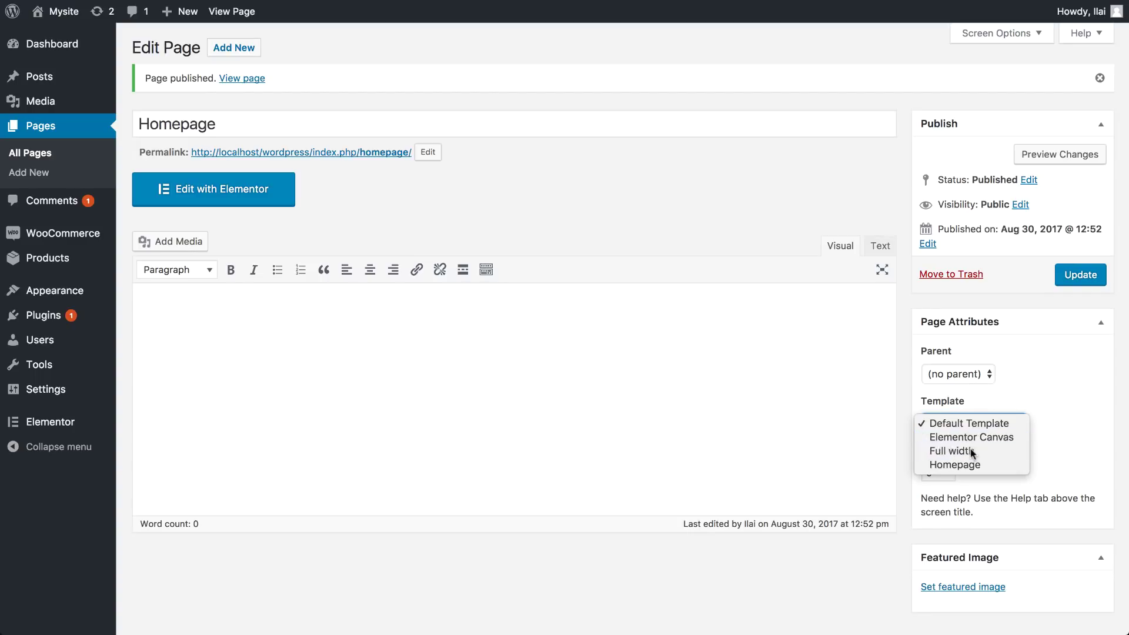
pyautogui.click(971, 449)
pyautogui.click(1079, 274)
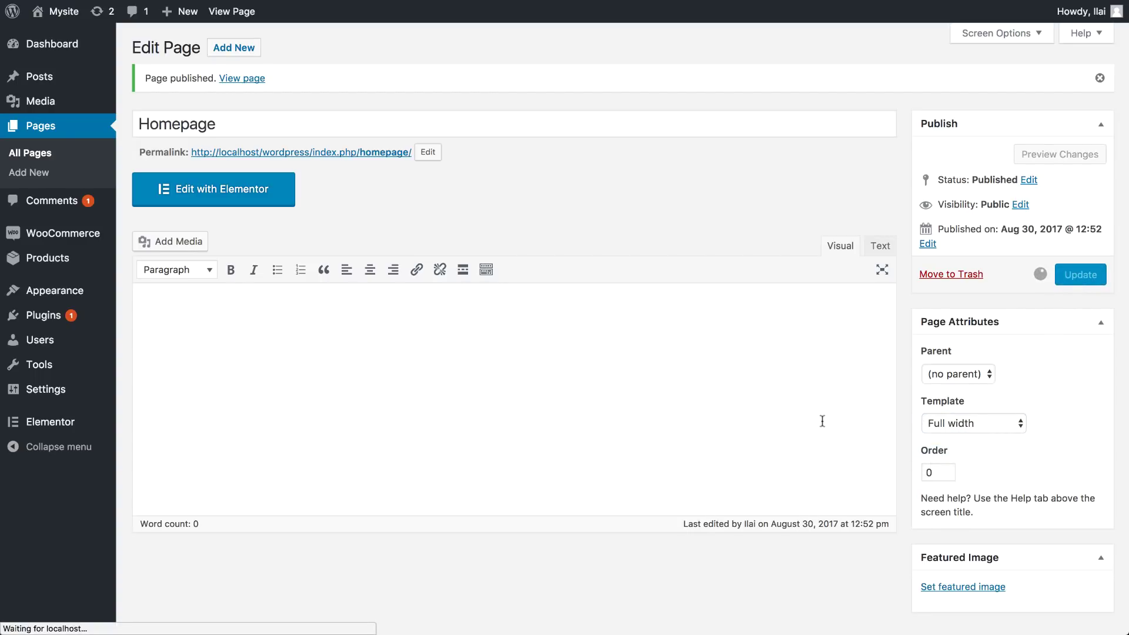
# Open Homepage in Elementor and turn on Hide Title in Page Settings.
pyautogui.click(279, 196)
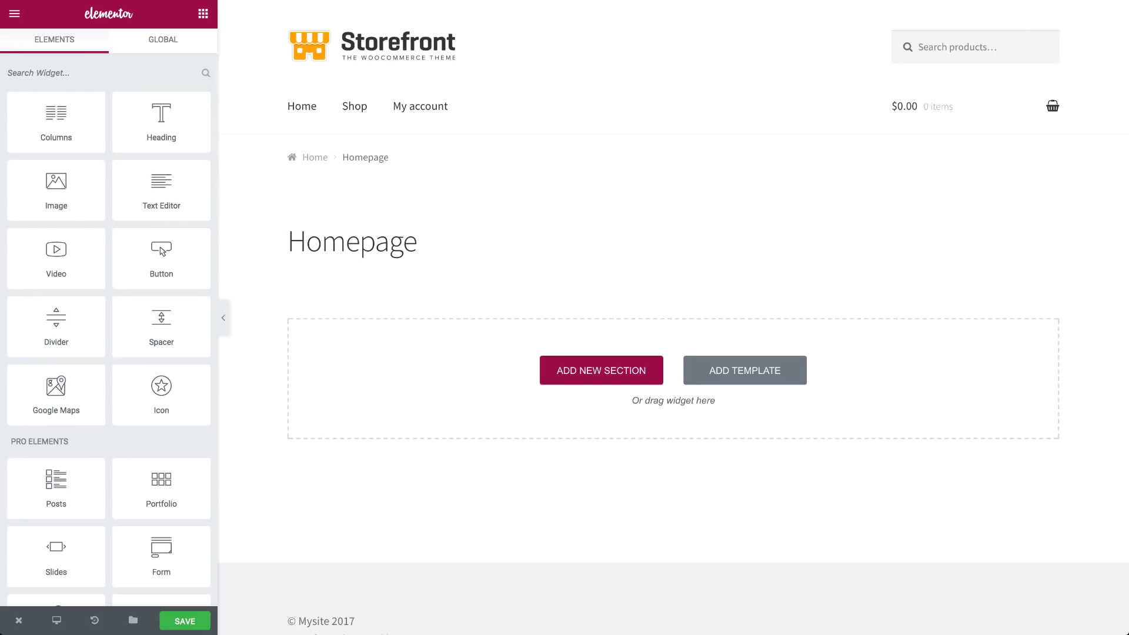
pyautogui.click(14, 13)
pyautogui.click(44, 156)
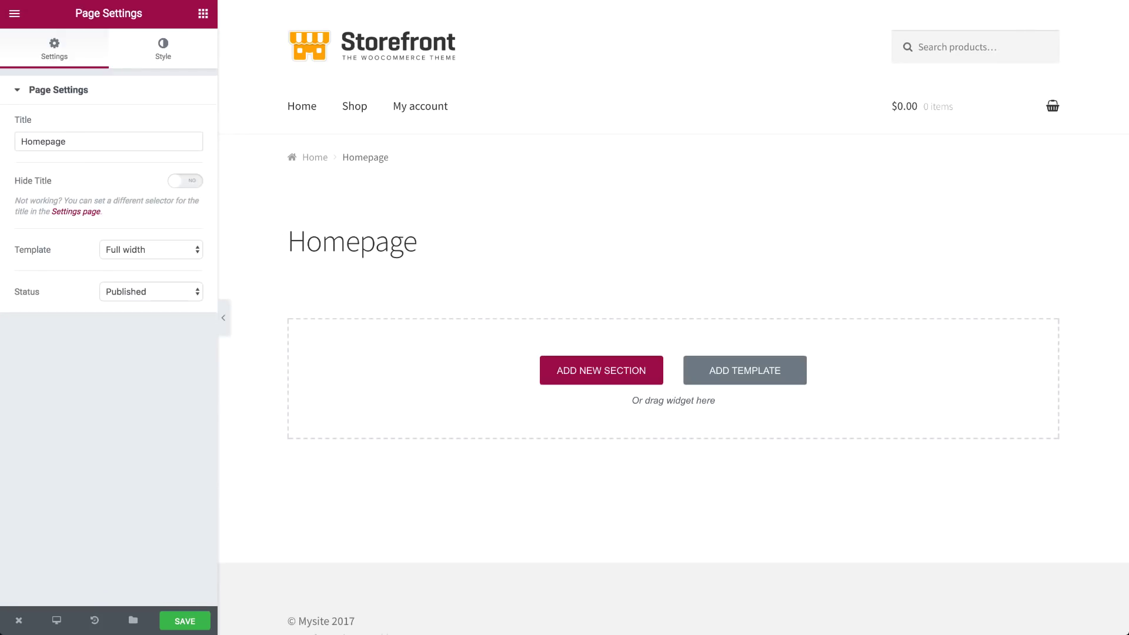
pyautogui.click(184, 180)
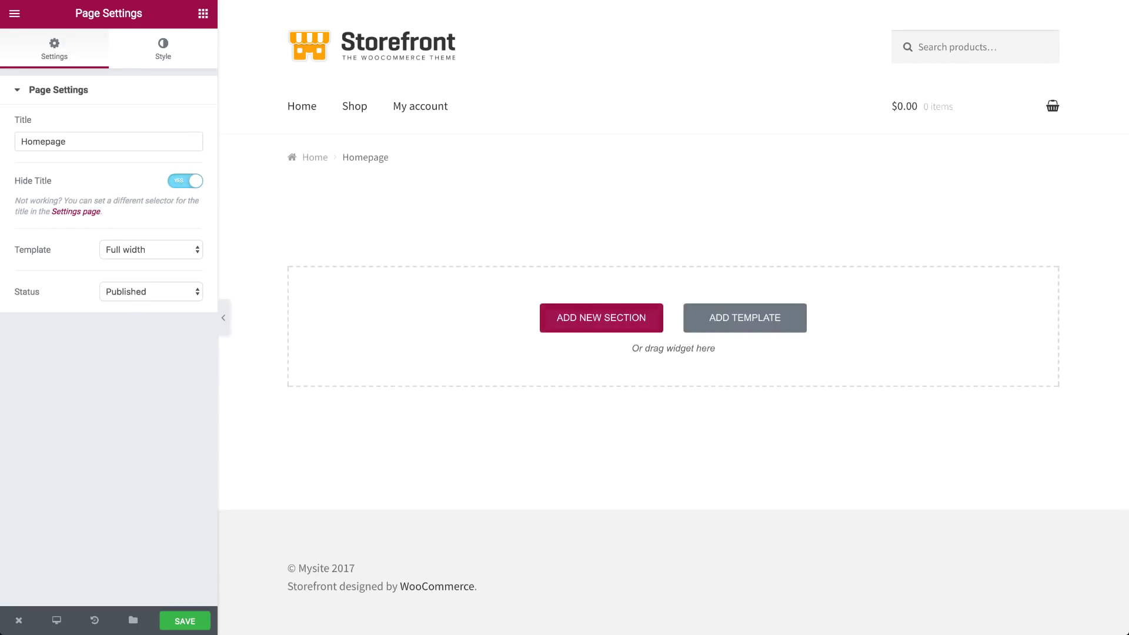
# Add a one-column section with 100 VH minimum height, stretched, with content width 500.
pyautogui.click(602, 318)
pyautogui.click(476, 359)
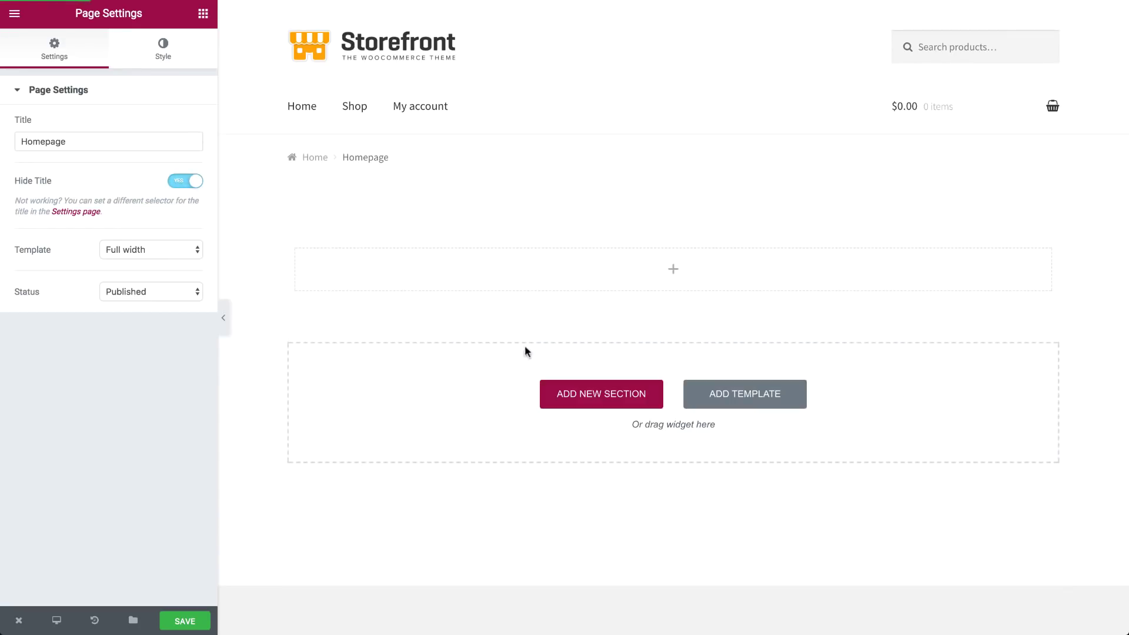
pyautogui.click(653, 264)
pyautogui.click(137, 306)
pyautogui.click(139, 331)
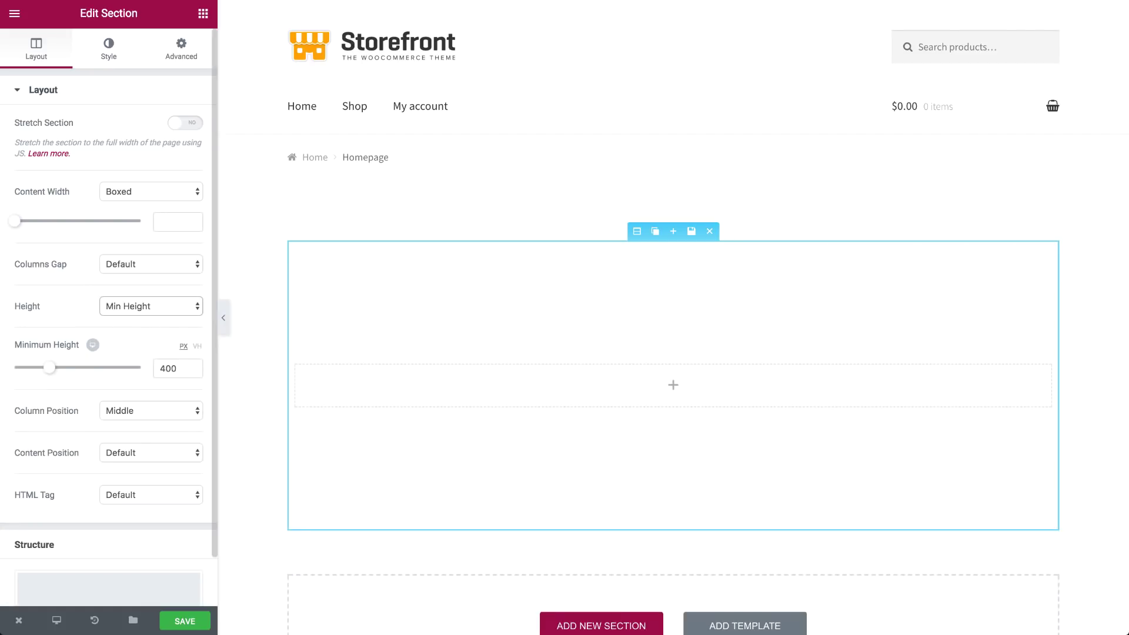
pyautogui.click(92, 345)
pyautogui.moveTo(79, 368); pyautogui.dragTo(142, 369)
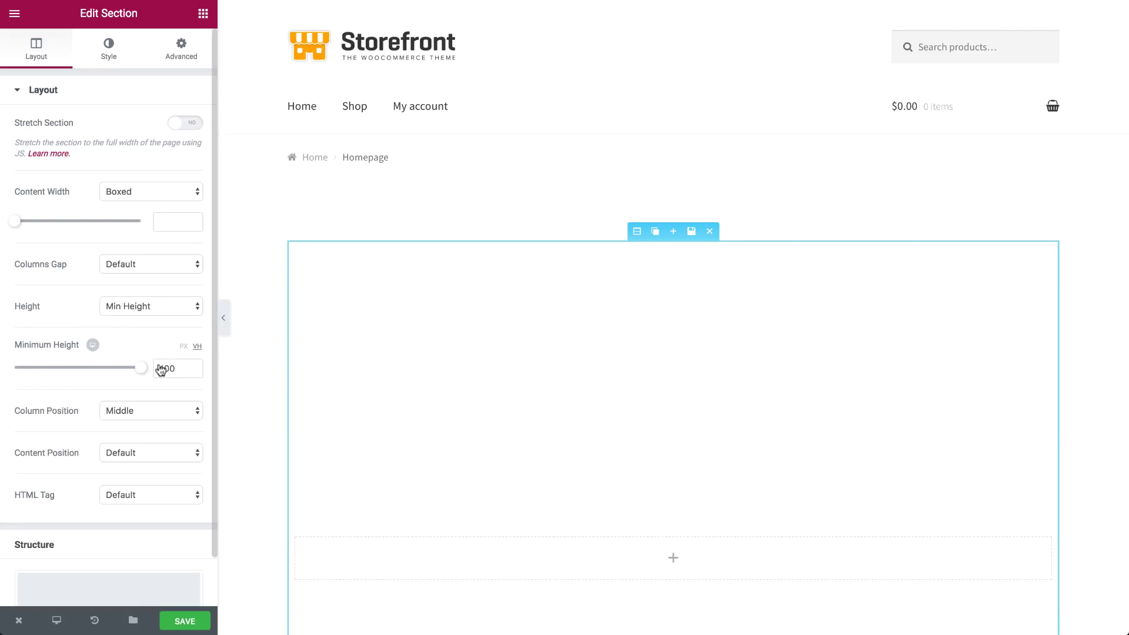
pyautogui.scroll(-4, 330, 411)
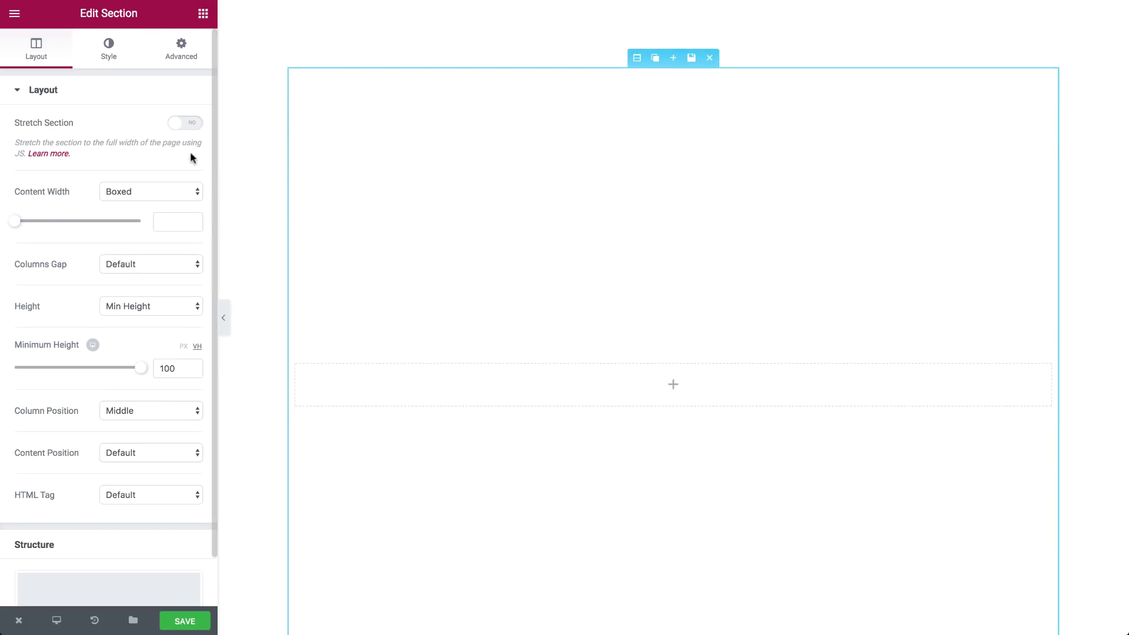
pyautogui.click(184, 123)
pyautogui.scroll(-1, 338, 261)
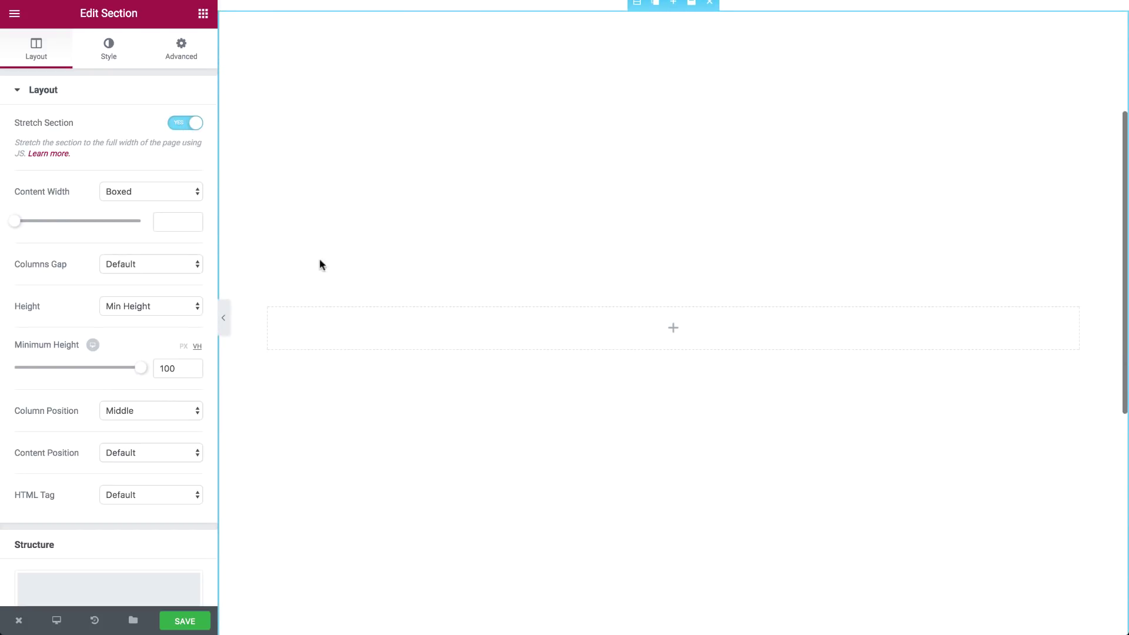
pyautogui.click(172, 223)
pyautogui.write('500')
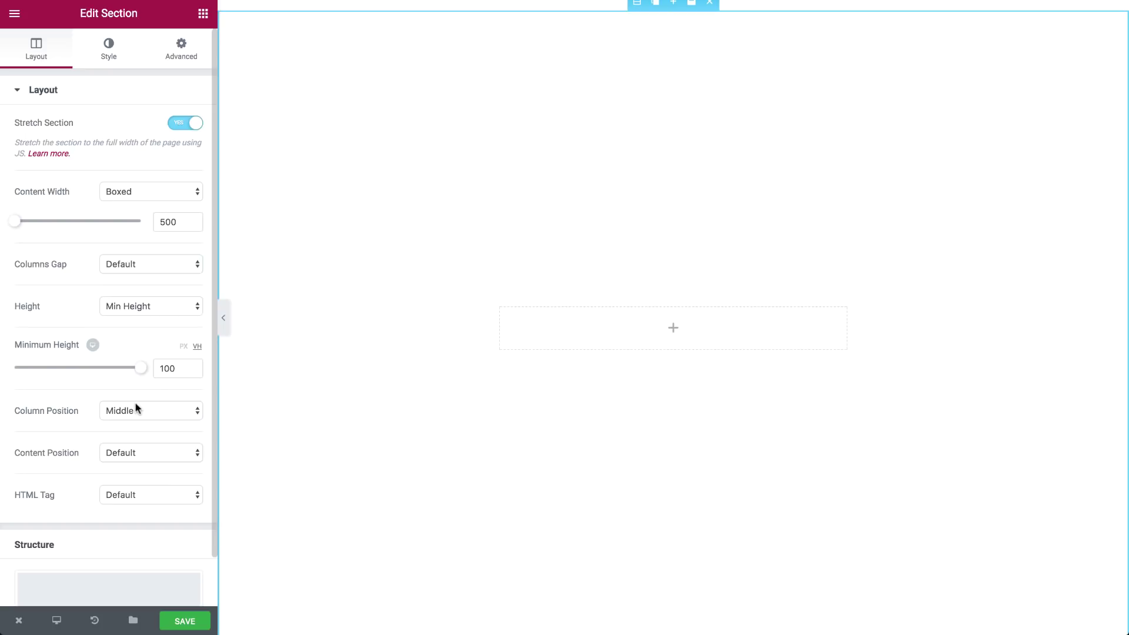
# Add a centred heading reading luxury<br>store to the section.
pyautogui.click(203, 13)
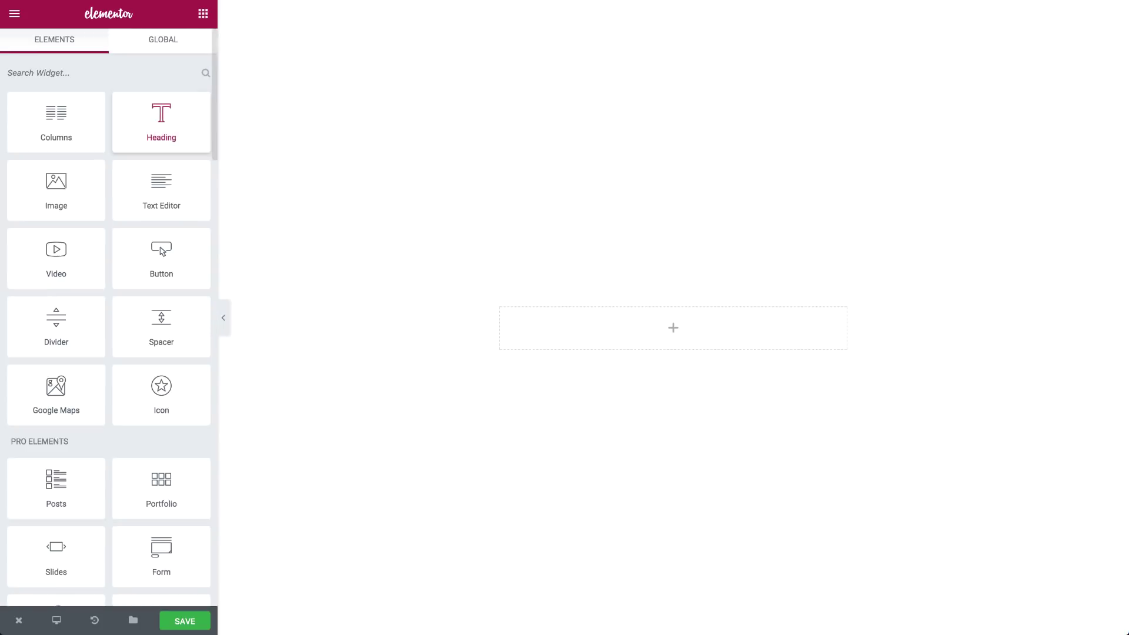
pyautogui.moveTo(159, 115); pyautogui.dragTo(599, 310)
pyautogui.tripleClick(121, 146)
pyautogui.write('luxury<br>store')
pyautogui.click(95, 389)
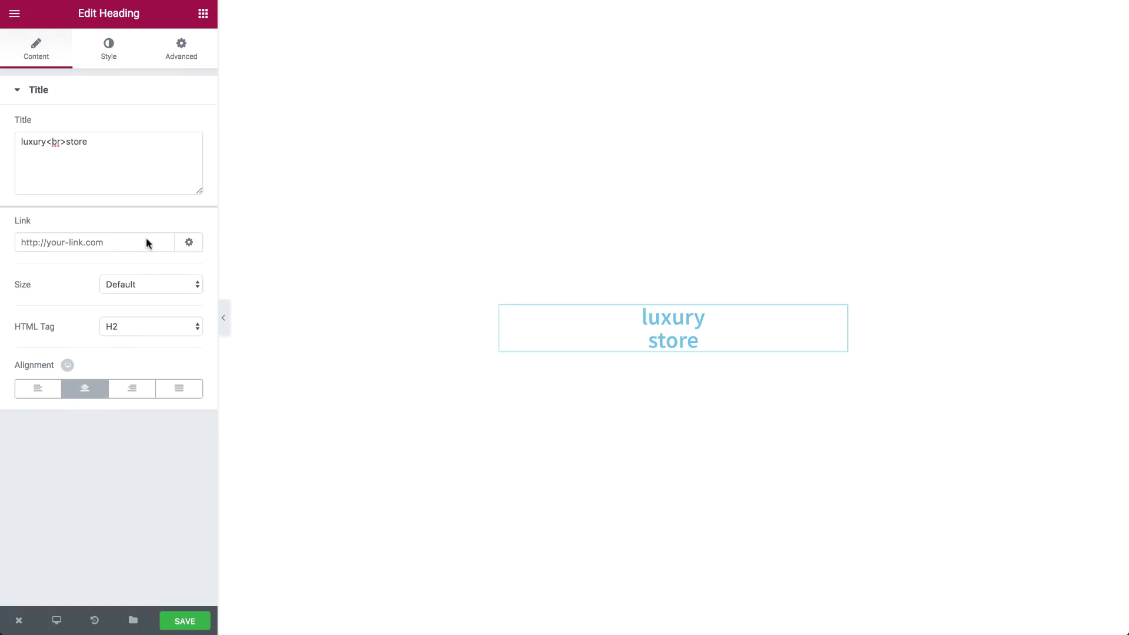
# Give the heading's column padding and a purple classic background.
pyautogui.click(504, 311)
pyautogui.click(181, 48)
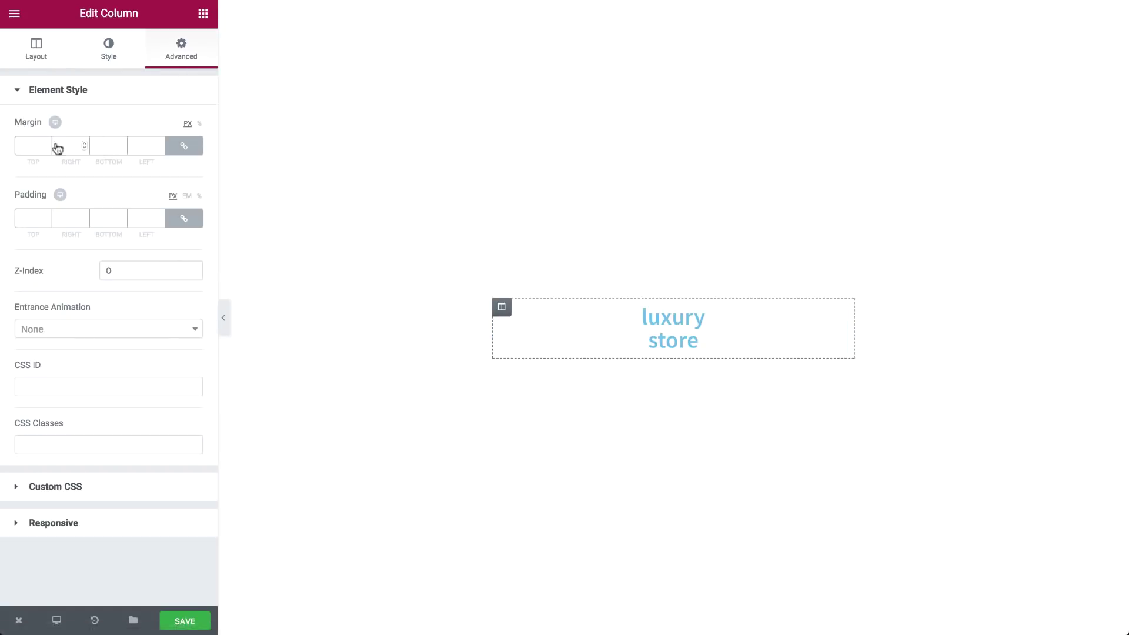
pyautogui.write('80')
pyautogui.click(109, 48)
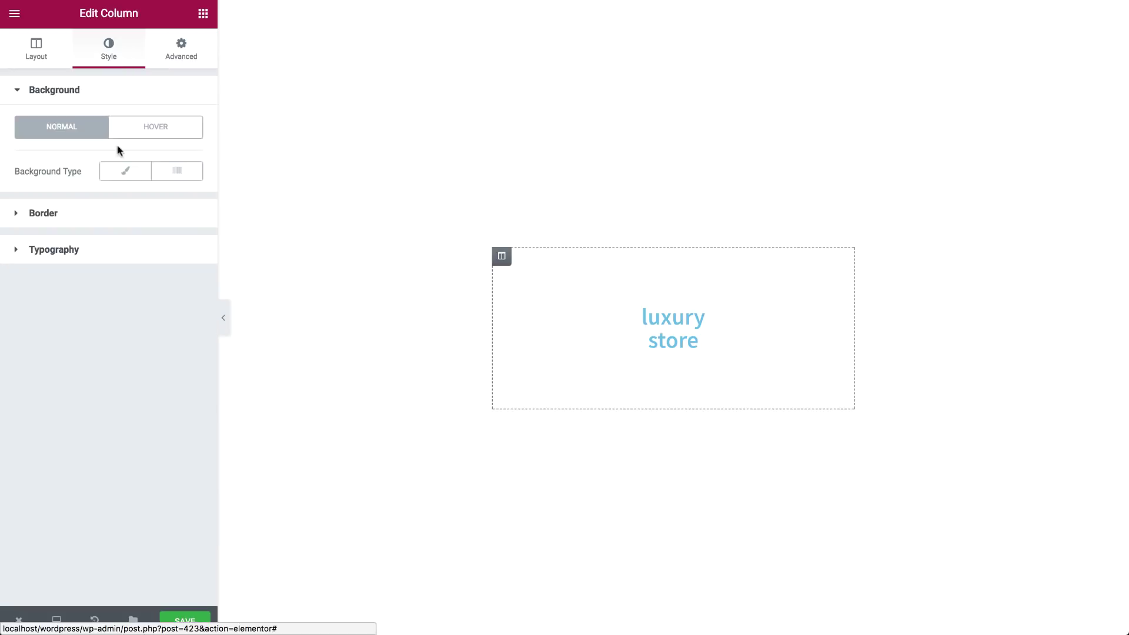
pyautogui.click(125, 171)
pyautogui.click(184, 213)
pyautogui.click(184, 247)
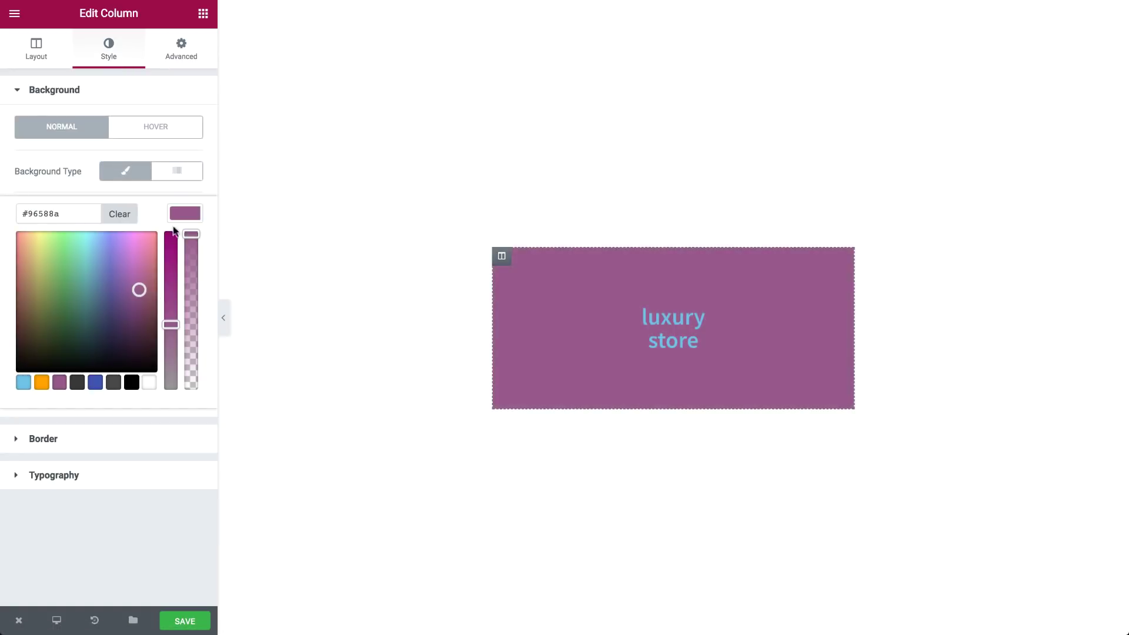
pyautogui.click(544, 291)
# Make the LUXURY STORE heading text white.
pyautogui.click(675, 328)
pyautogui.click(152, 327)
pyautogui.click(109, 49)
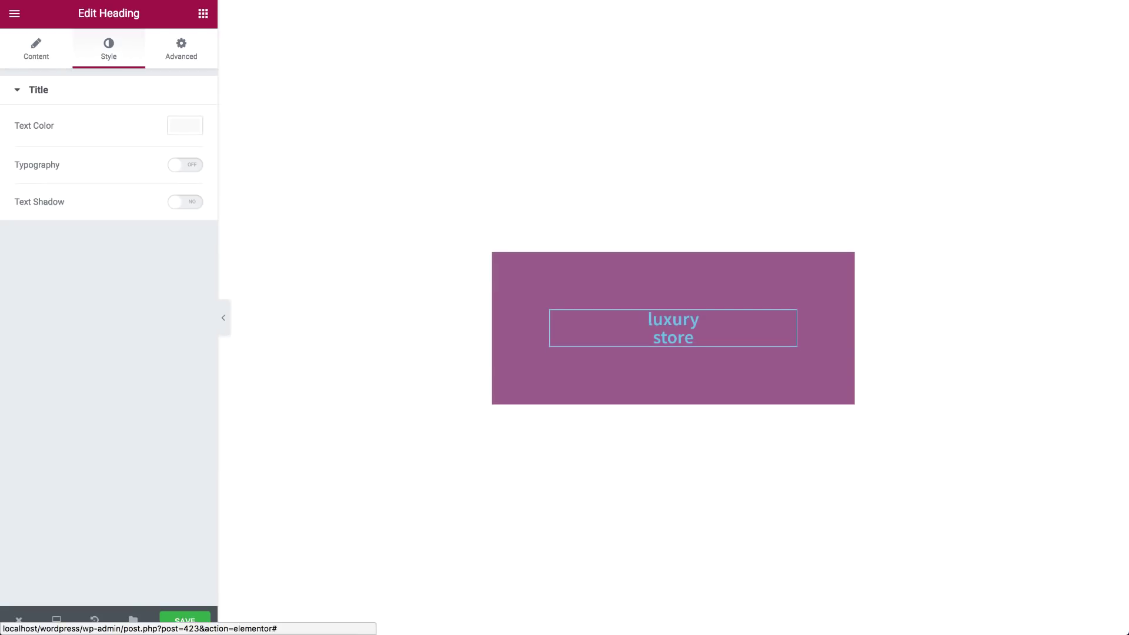
pyautogui.click(185, 126)
pyautogui.click(22, 152)
pyautogui.click(128, 175)
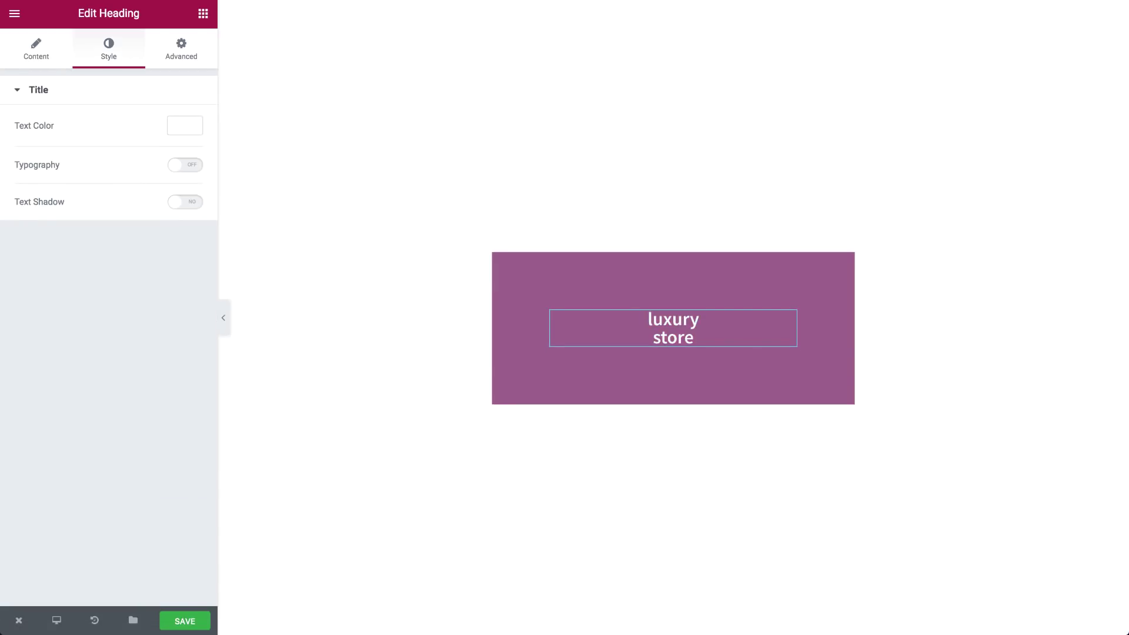
# Set the heading typography to size 86, weight 700, uppercase, letter spacing -1.5.
pyautogui.click(185, 164)
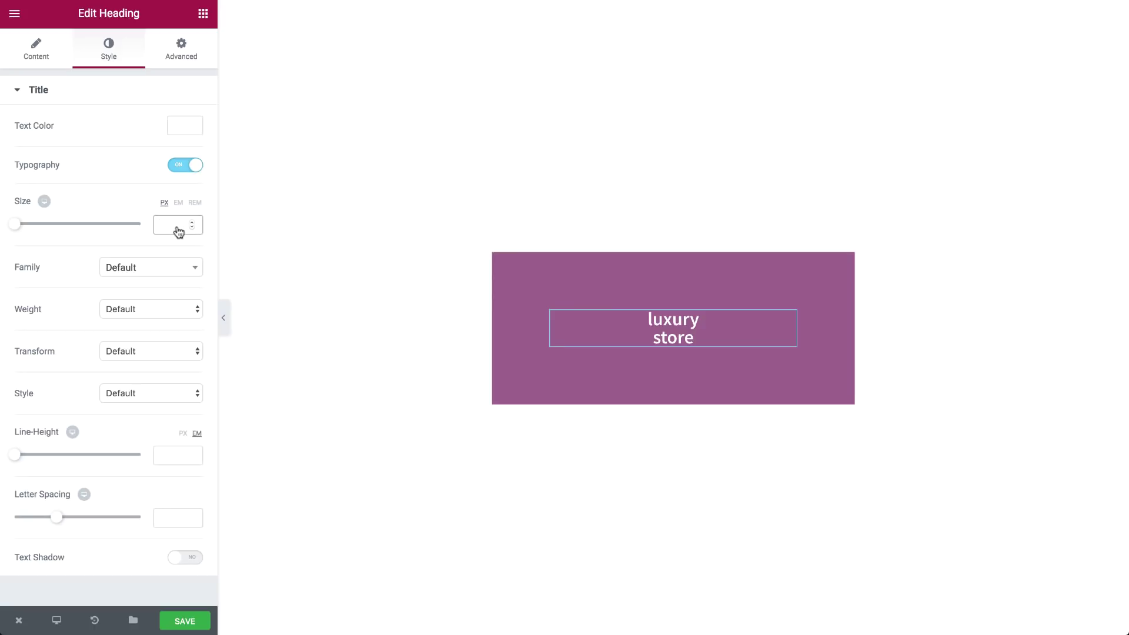
pyautogui.moveTo(18, 224); pyautogui.dragTo(69, 224)
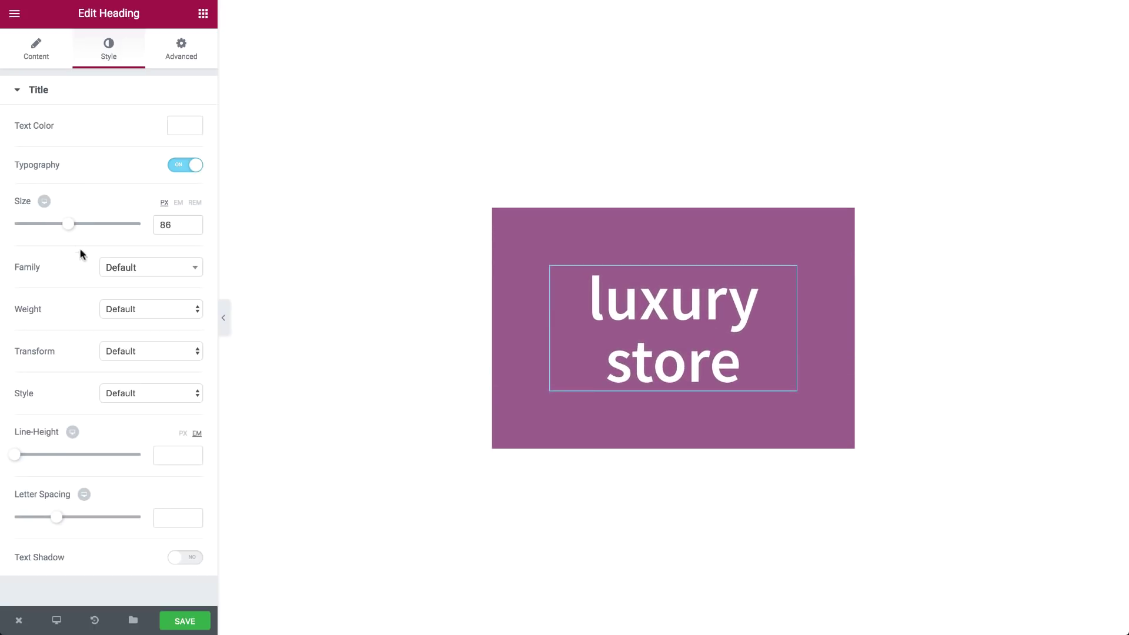
pyautogui.click(177, 309)
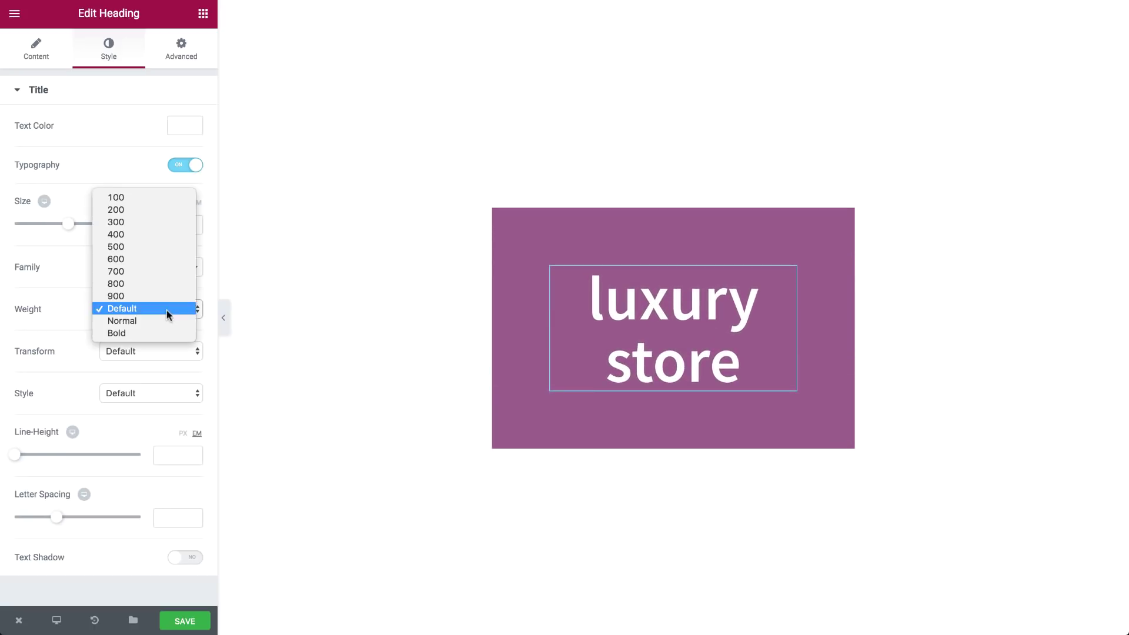
pyautogui.click(151, 272)
pyautogui.click(150, 351)
pyautogui.click(147, 364)
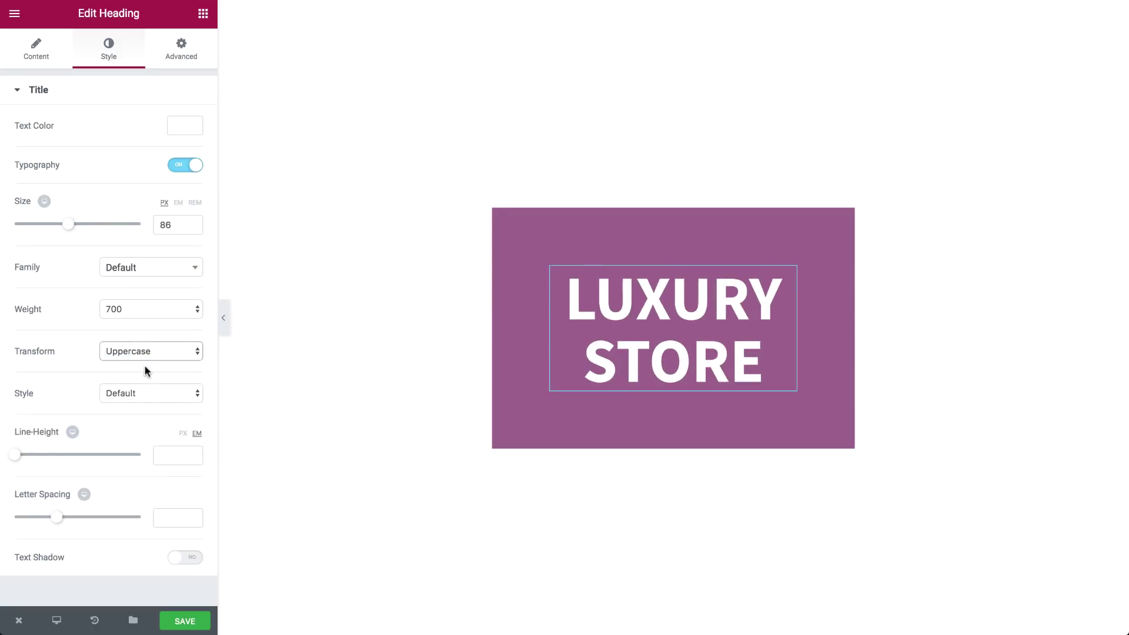
pyautogui.click(176, 517)
pyautogui.scroll(-3, 177, 517)
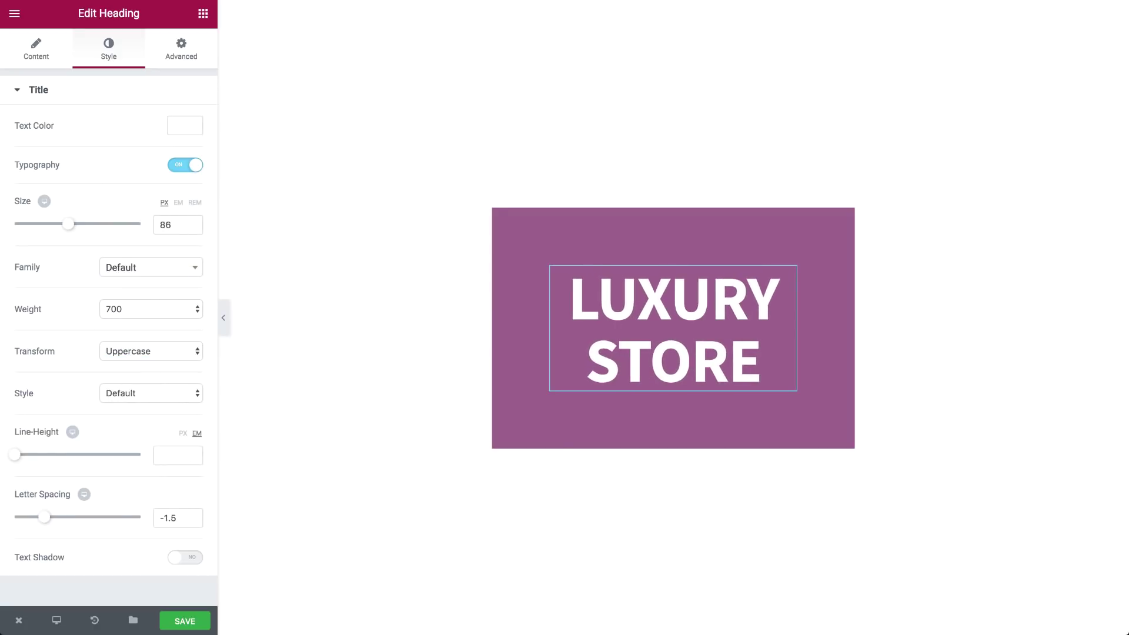
# Add an opaque magenta text shadow with no blur, offset 5 to the right.
pyautogui.click(184, 557)
pyautogui.click(186, 474)
pyautogui.scroll(-2, 106, 353)
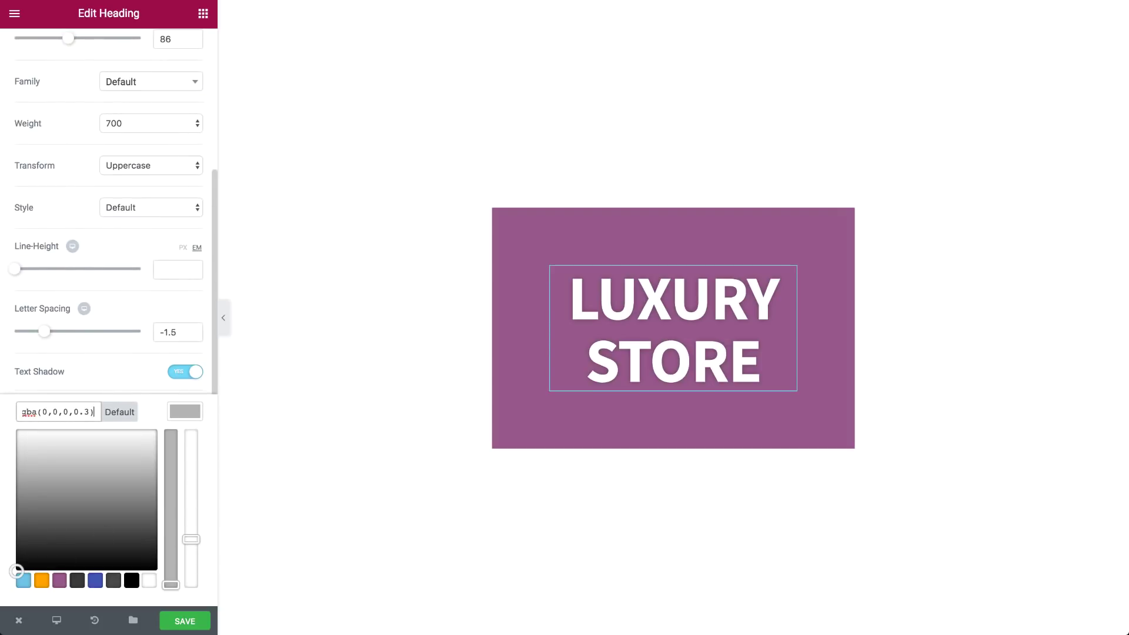
pyautogui.moveTo(191, 486); pyautogui.dragTo(191, 431)
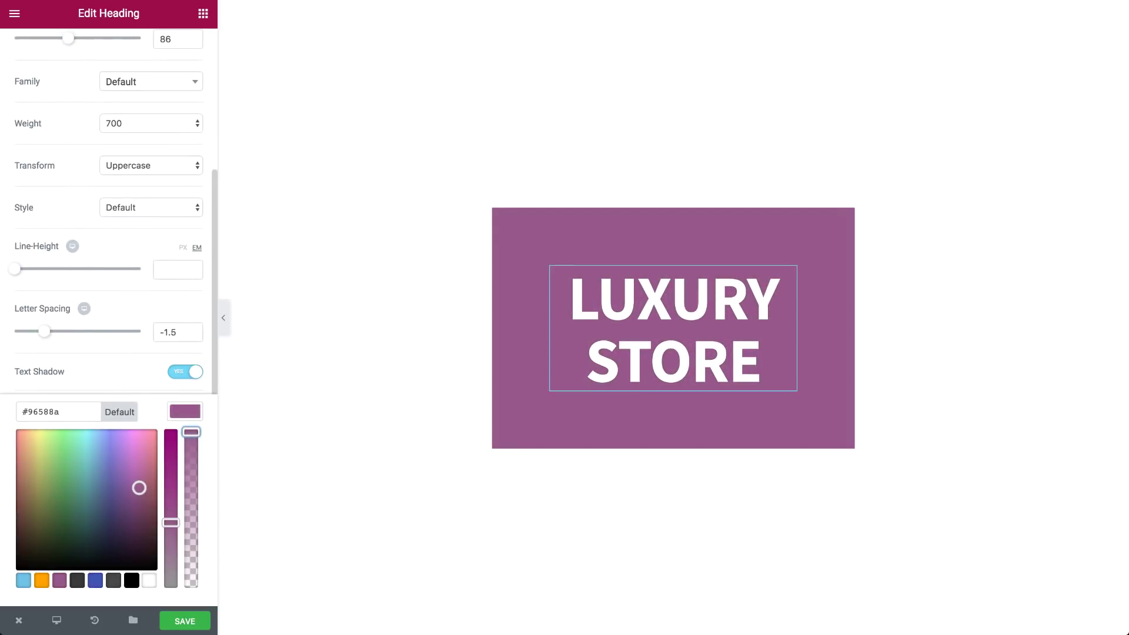
pyautogui.moveTo(171, 523); pyautogui.dragTo(170, 441)
pyautogui.click(105, 510)
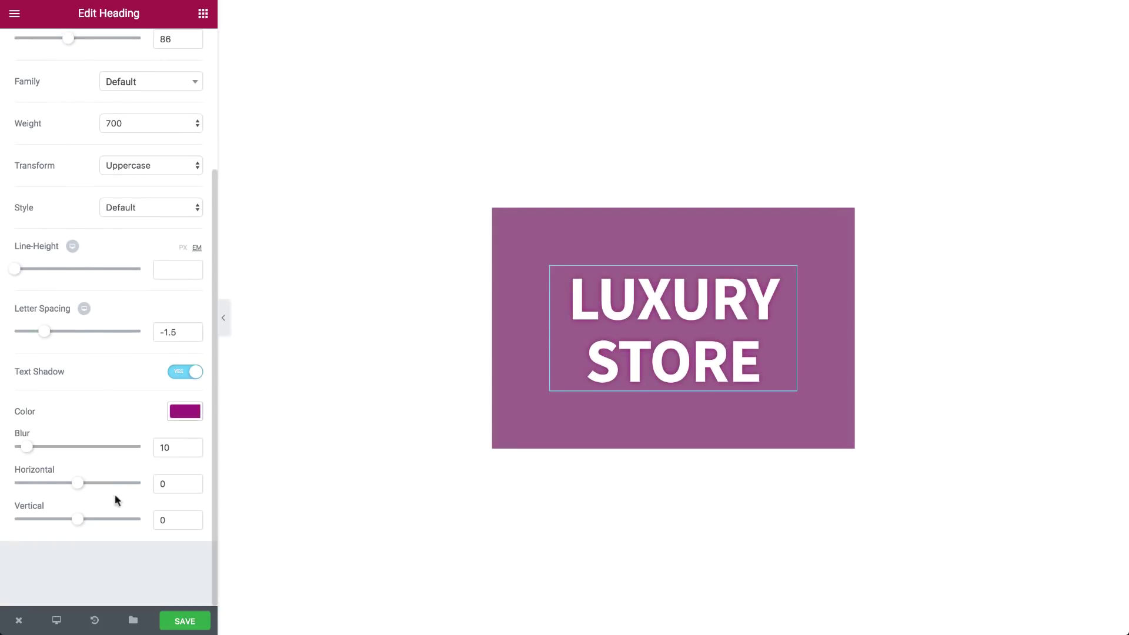
pyautogui.scroll(2, 105, 510)
pyautogui.click(82, 548)
pyautogui.moveTo(29, 513); pyautogui.dragTo(6, 518)
pyautogui.moveTo(77, 549); pyautogui.dragTo(83, 585)
# Add a second heading reading Explore Over 200 Products below LUXURY STORE.
pyautogui.click(203, 13)
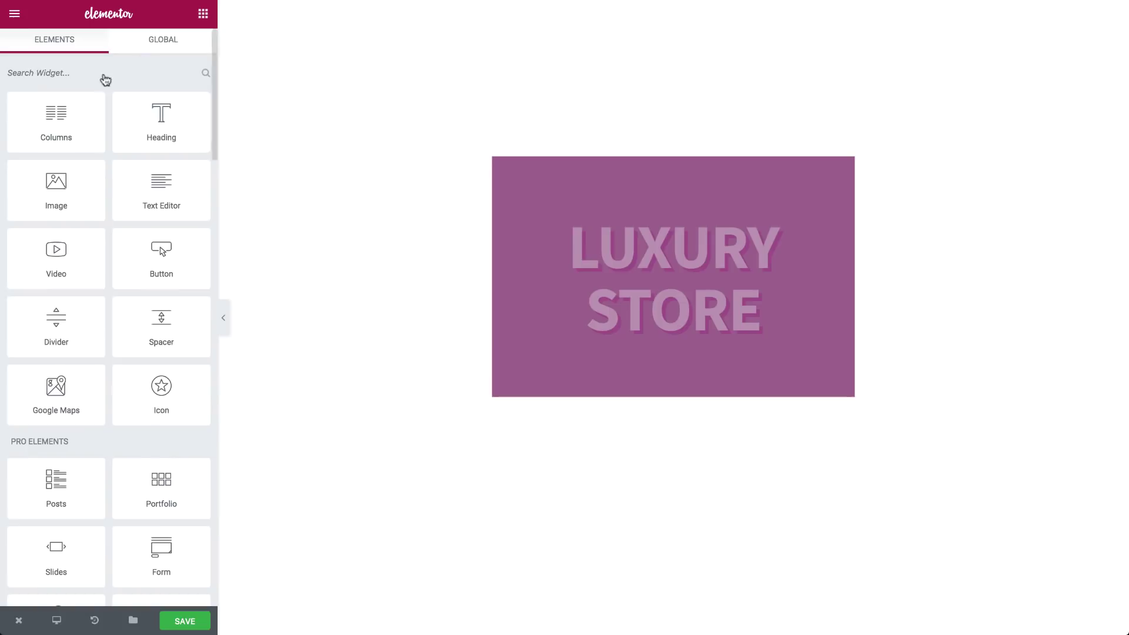
pyautogui.moveTo(158, 114); pyautogui.dragTo(666, 343)
pyautogui.moveTo(121, 142); pyautogui.dragTo(21, 143)
pyautogui.write('Explore Over 200 Products')
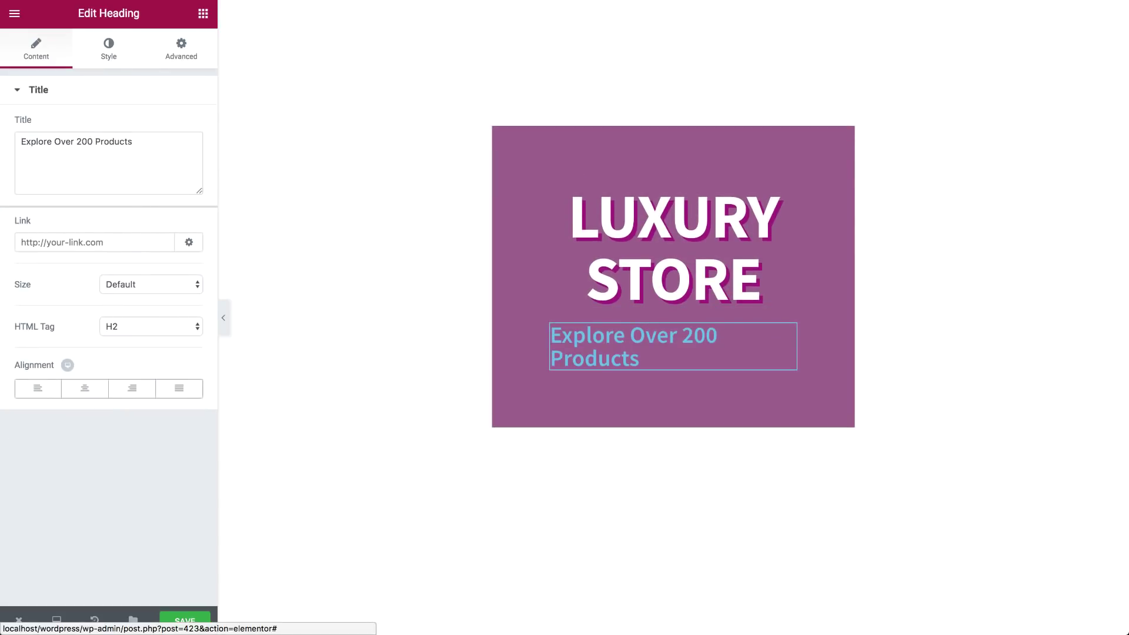
# Style the subheading white with typography size 30 and weight 300.
pyautogui.click(109, 49)
pyautogui.click(184, 126)
pyautogui.click(22, 150)
pyautogui.click(166, 144)
pyautogui.click(186, 164)
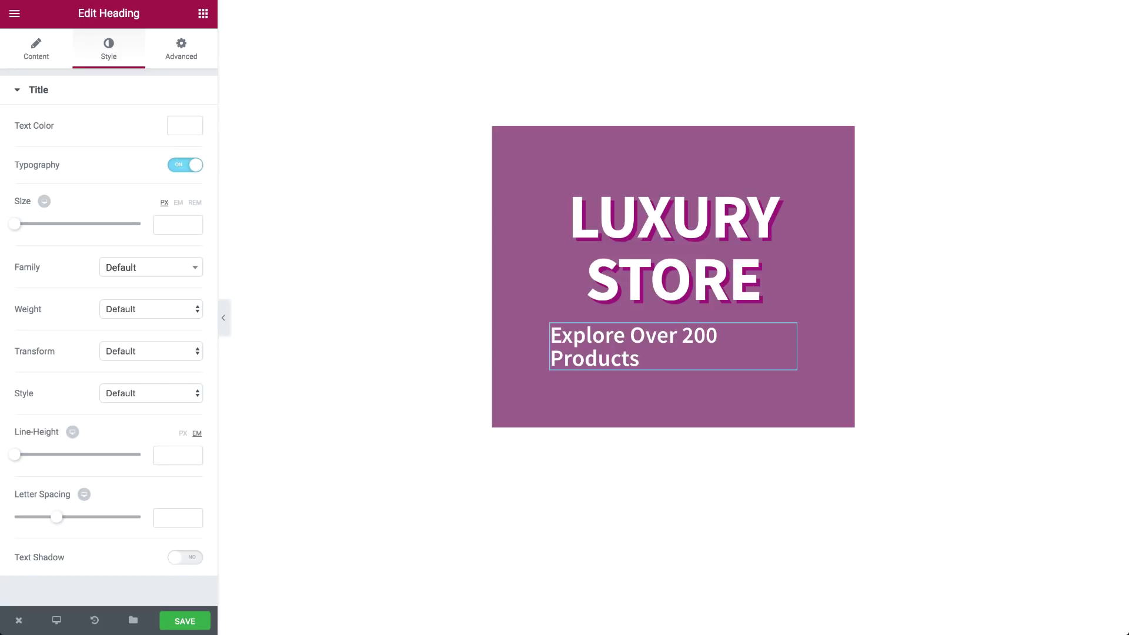
pyautogui.moveTo(15, 223); pyautogui.dragTo(34, 223)
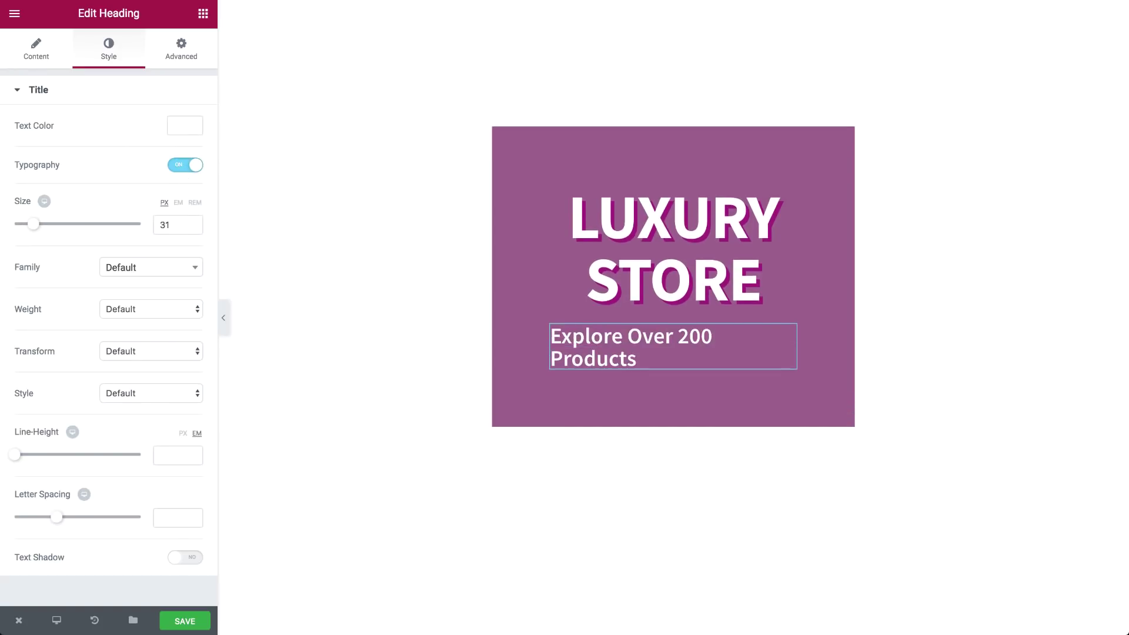
pyautogui.click(146, 310)
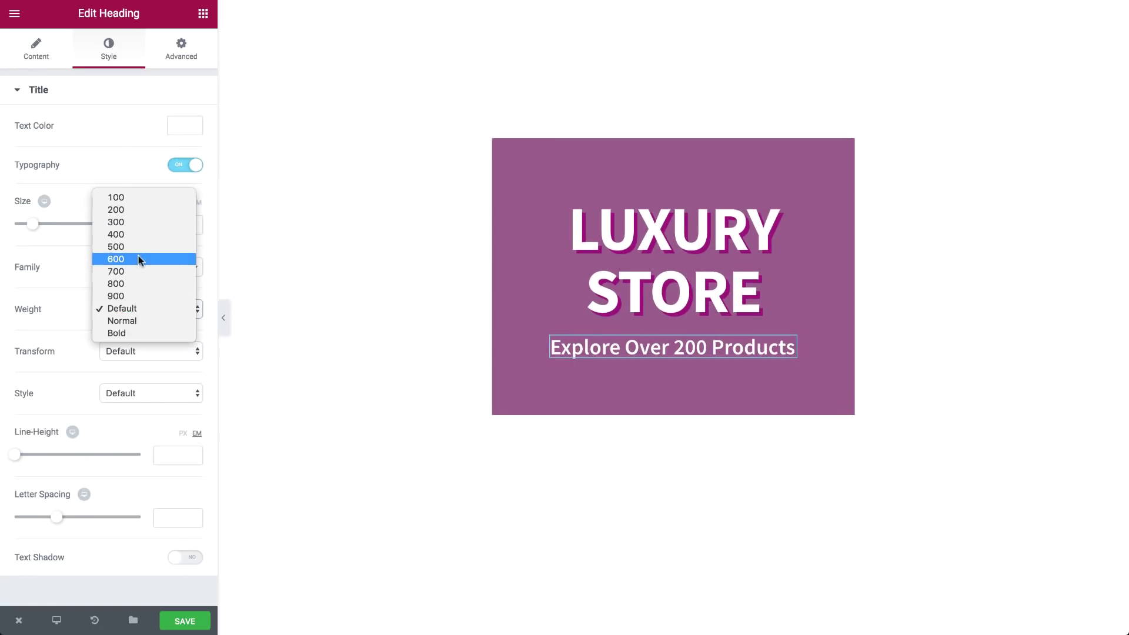
pyautogui.click(133, 222)
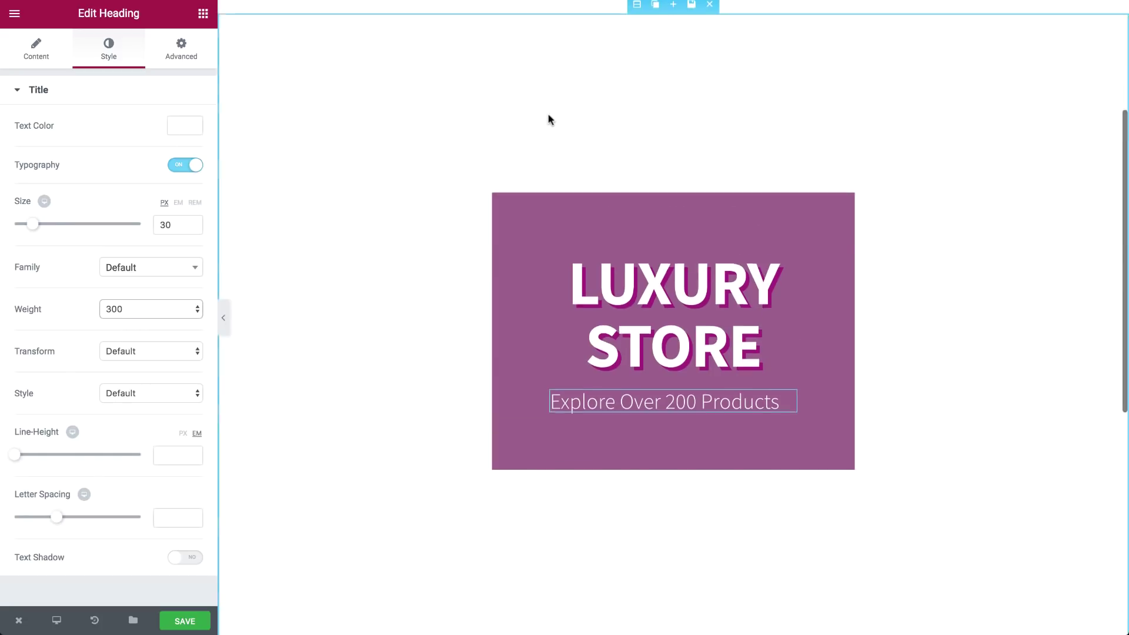
# Set the hero section's classic background to the willspirit photo from the Media Library.
pyautogui.click(548, 115)
pyautogui.click(108, 48)
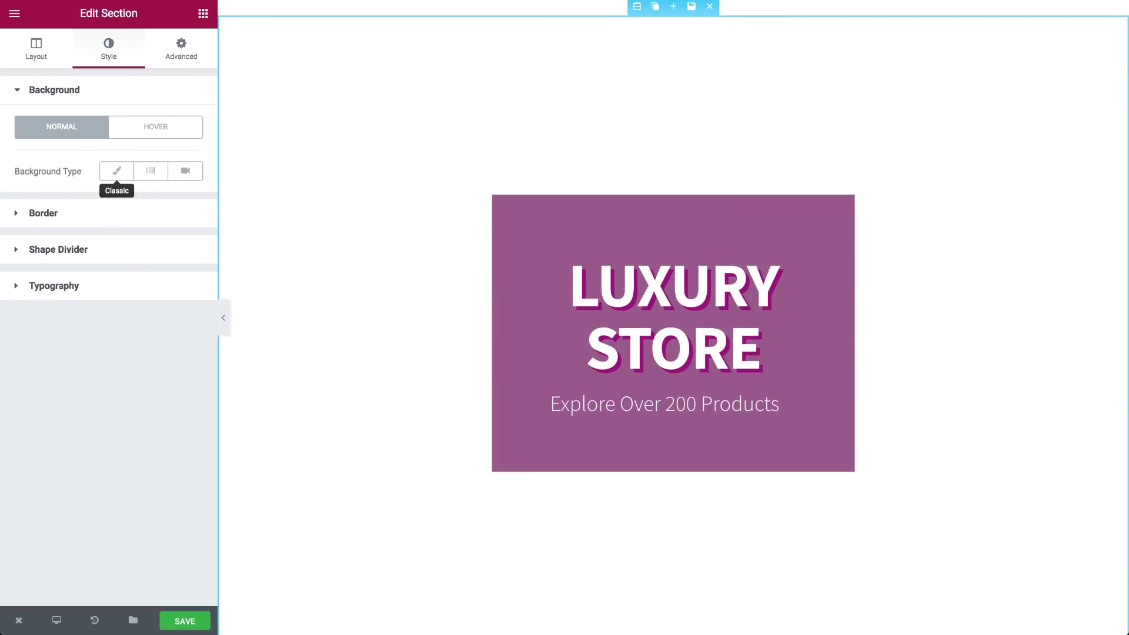
pyautogui.click(116, 171)
pyautogui.click(109, 315)
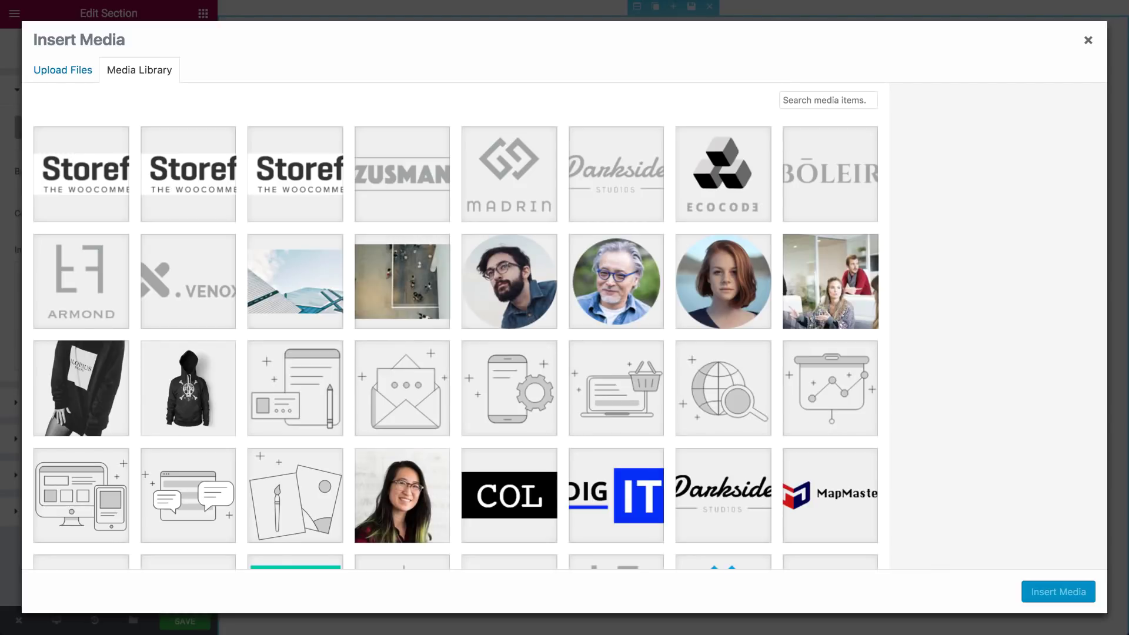
pyautogui.scroll(-5, 270, 327)
pyautogui.scroll(-3, 270, 327)
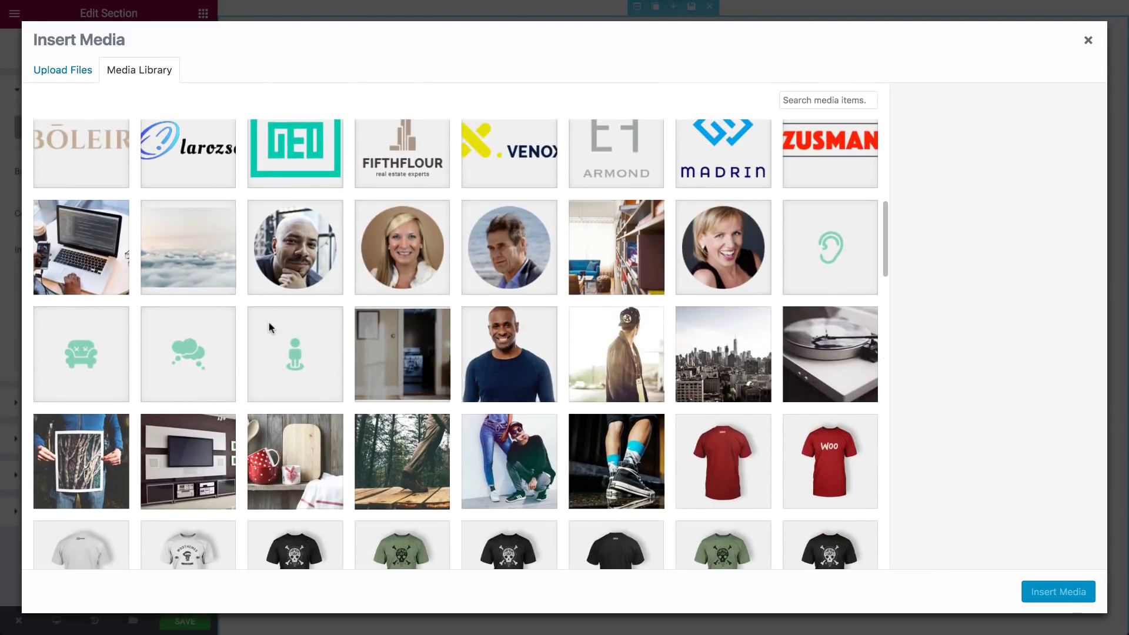
pyautogui.click(509, 460)
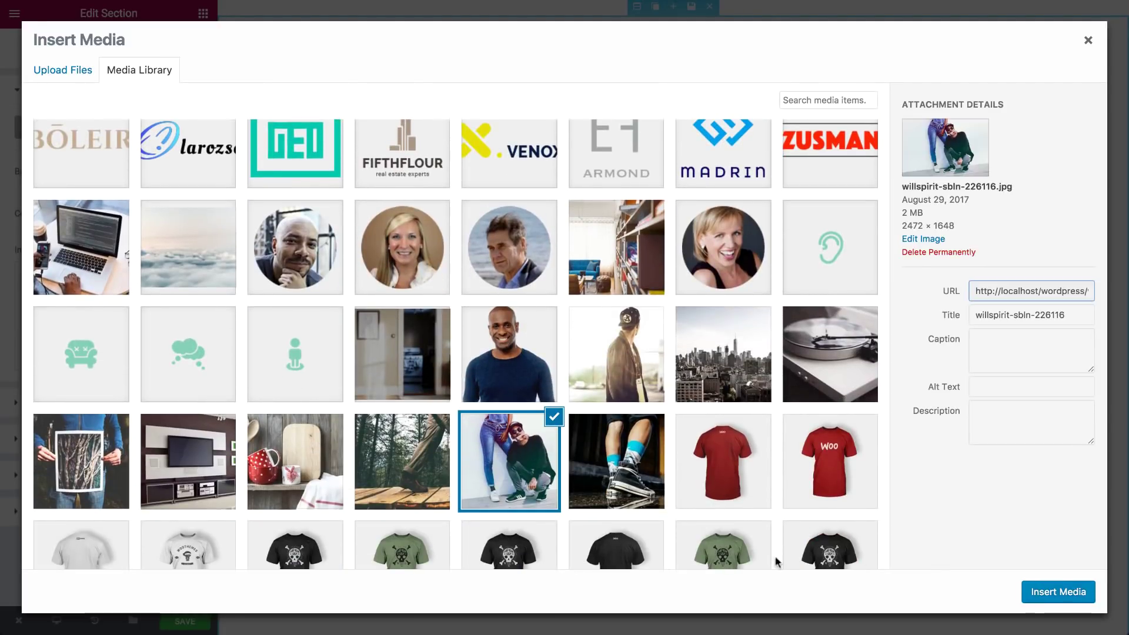
pyautogui.click(1058, 592)
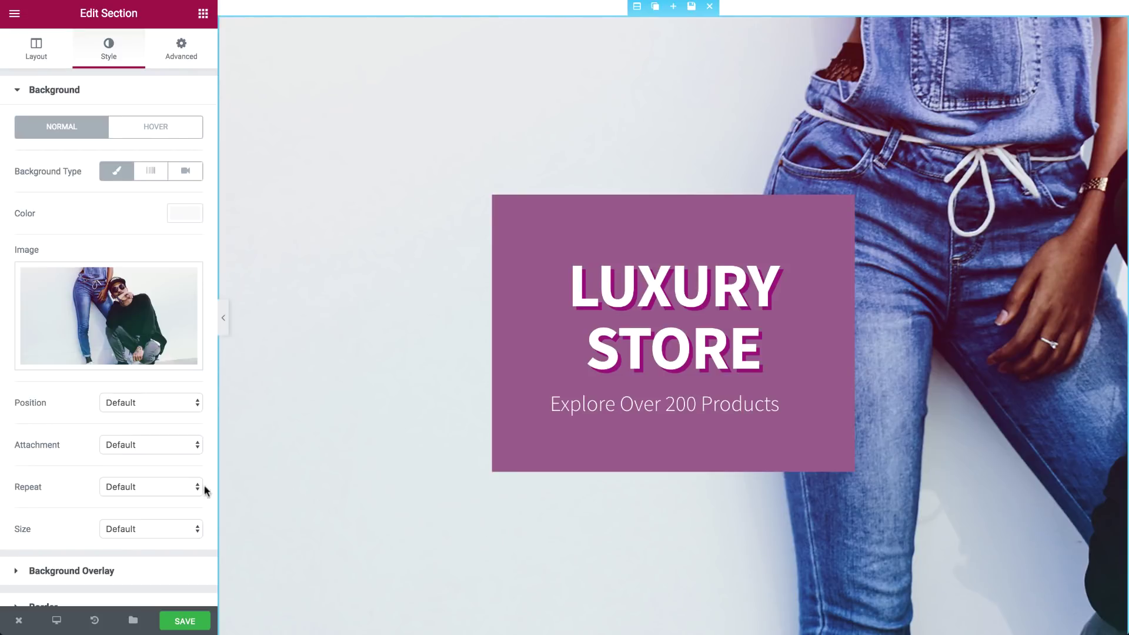
# Position the background image Top Left with size Cover.
pyautogui.click(150, 403)
pyautogui.click(157, 413)
pyautogui.click(132, 528)
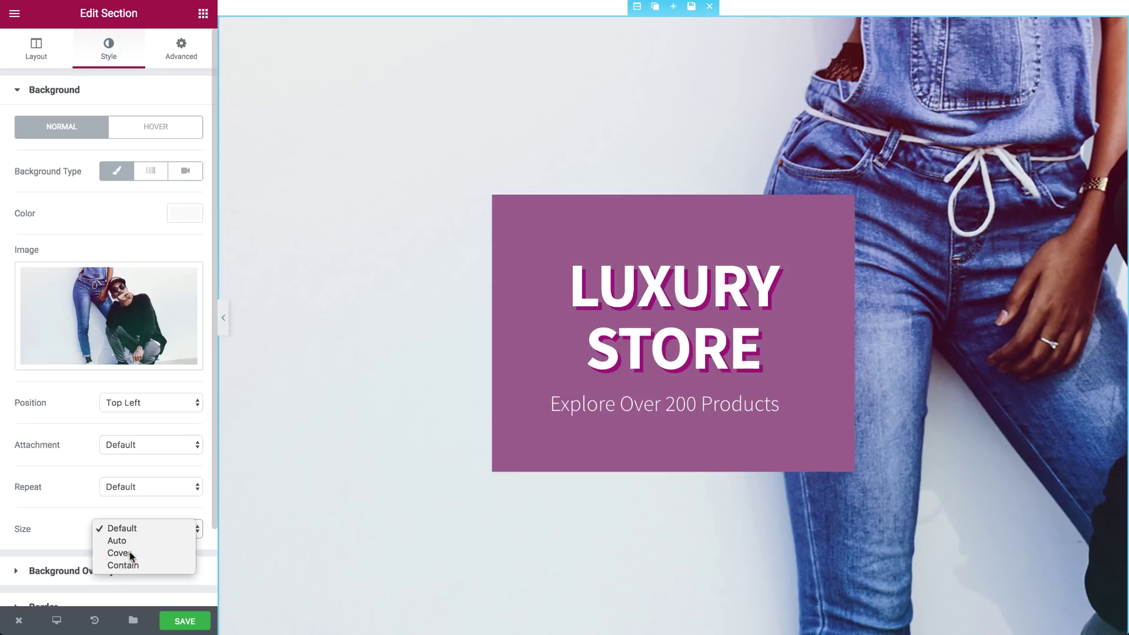
pyautogui.click(129, 553)
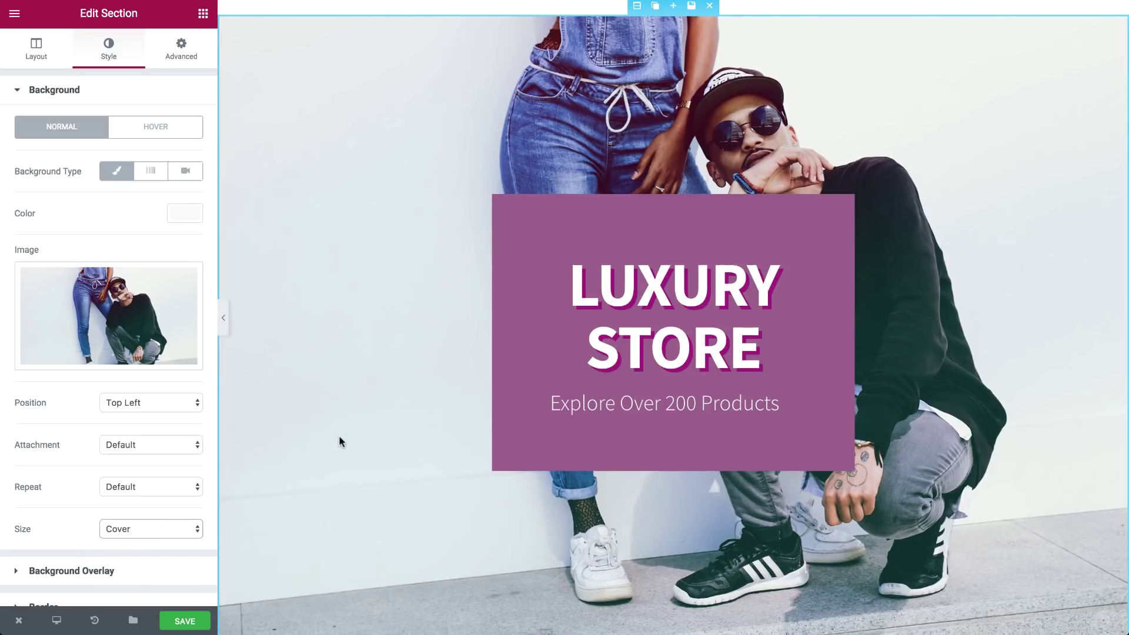
pyautogui.scroll(-2, 338, 435)
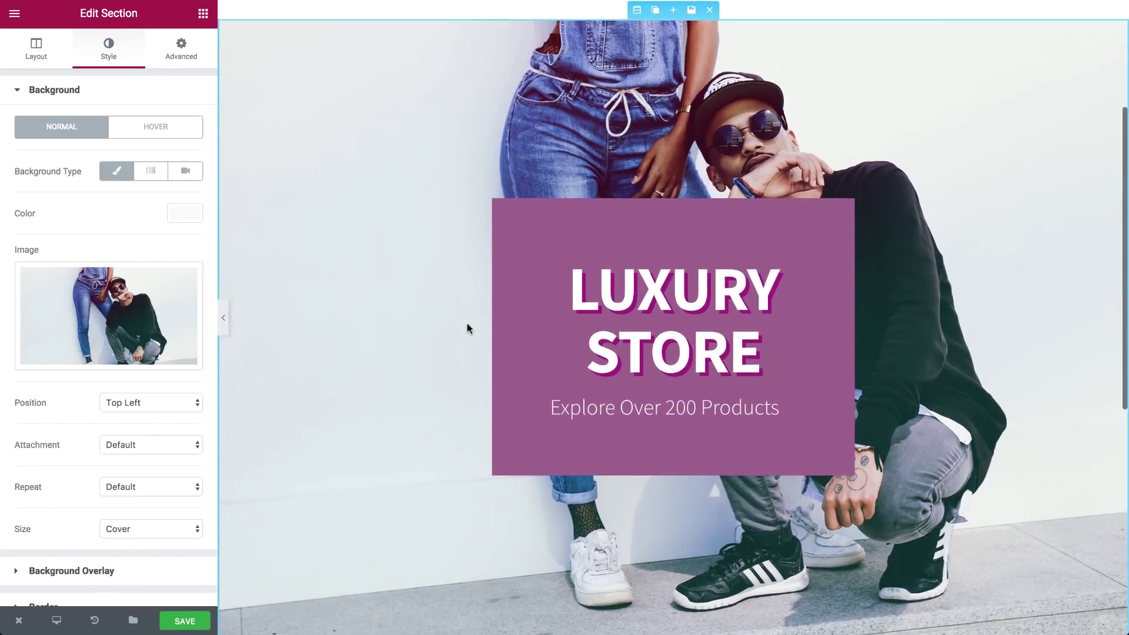
pyautogui.scroll(5, 467, 322)
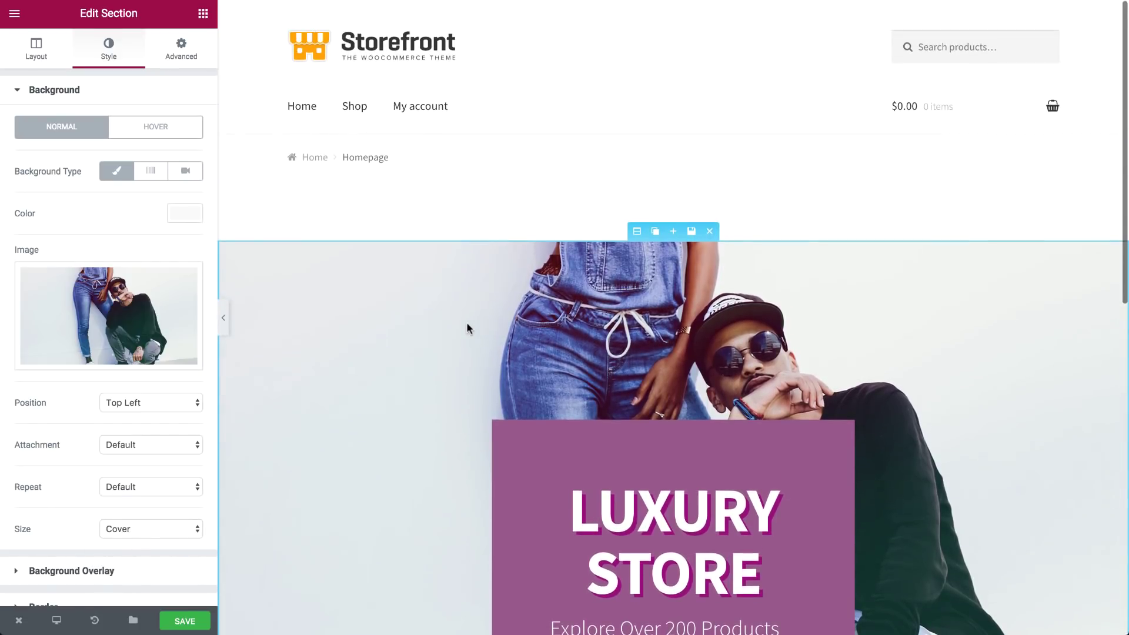
# Hide .woocommerce-breadcrumb with custom CSS and add a single-column section below the hero.
pyautogui.click(181, 49)
pyautogui.click(81, 523)
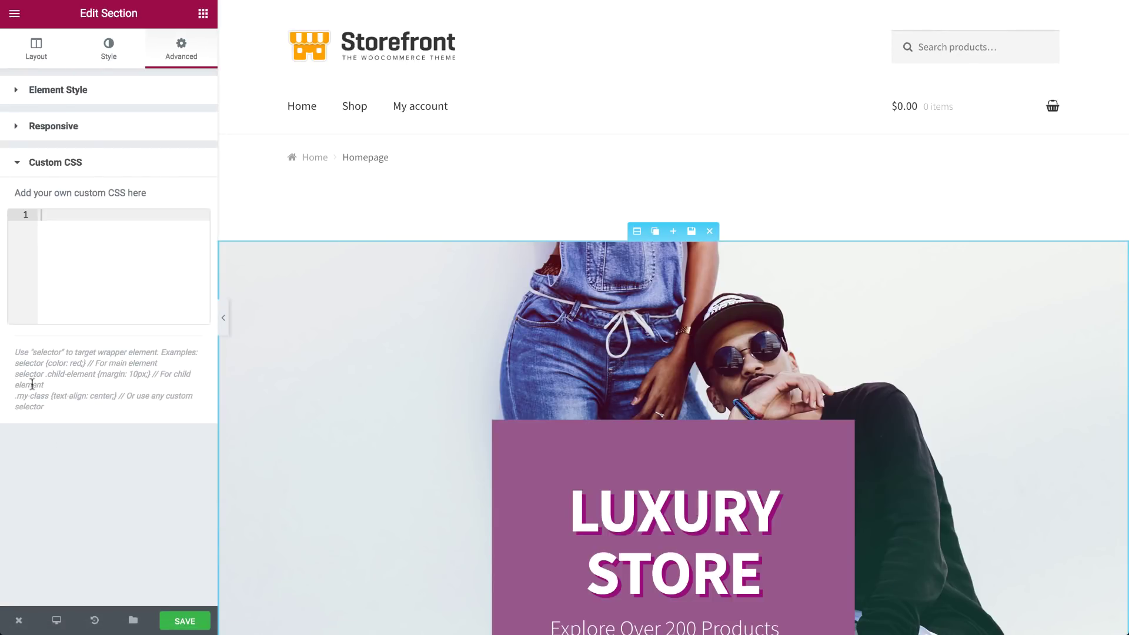
pyautogui.write('.woocommerce-breadcrumb {     display:none; }')
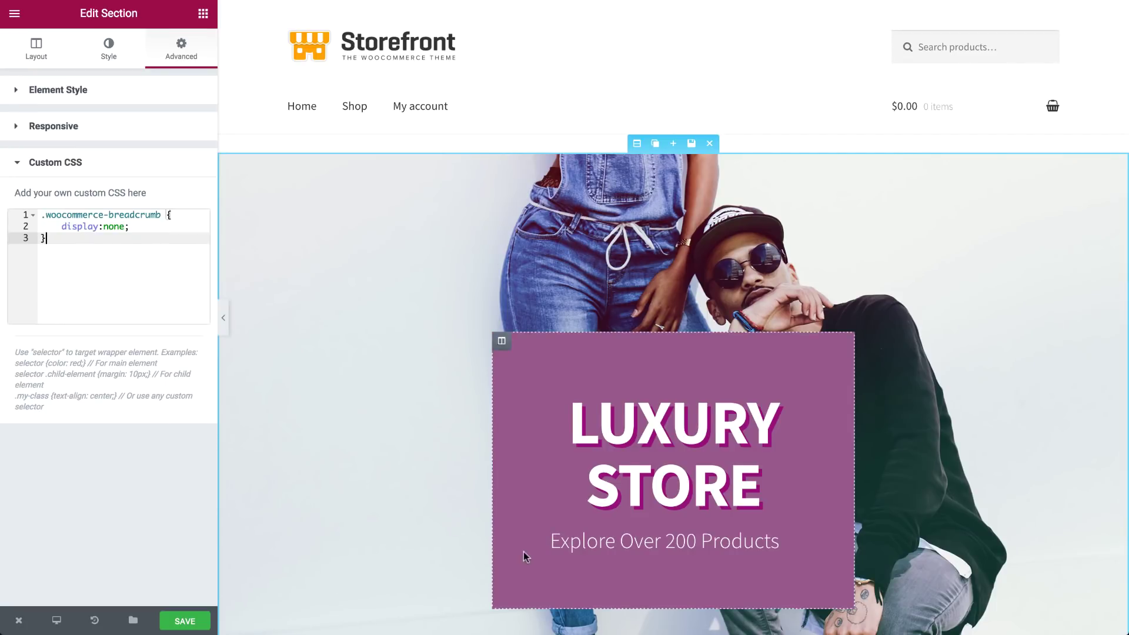
pyautogui.scroll(-5, 523, 550)
pyautogui.scroll(-5, 565, 441)
pyautogui.click(594, 424)
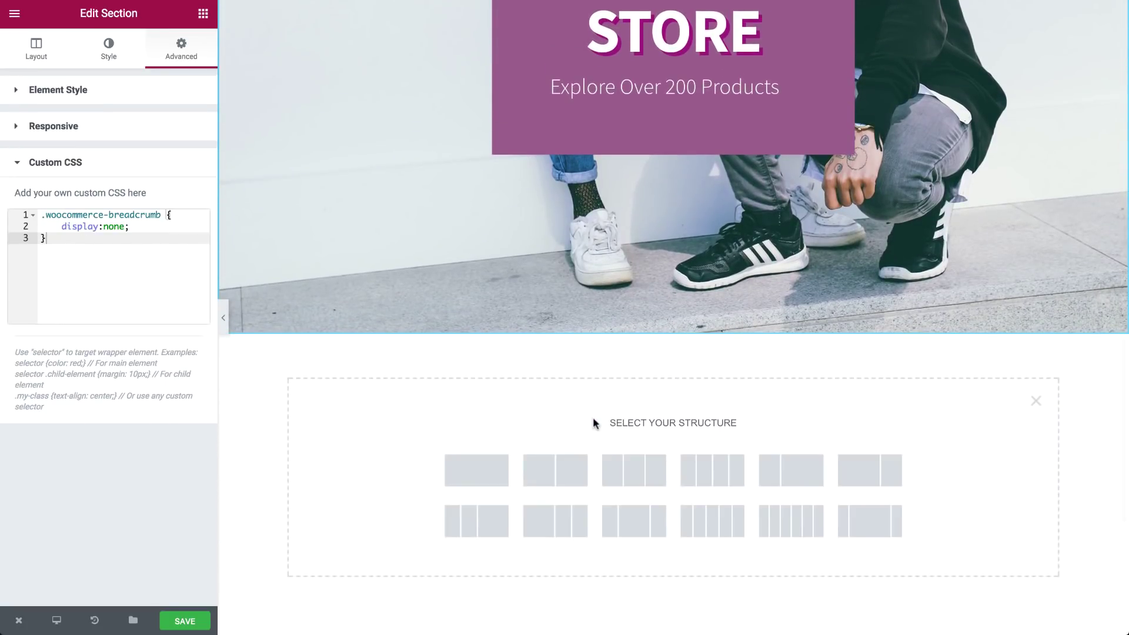
pyautogui.click(477, 470)
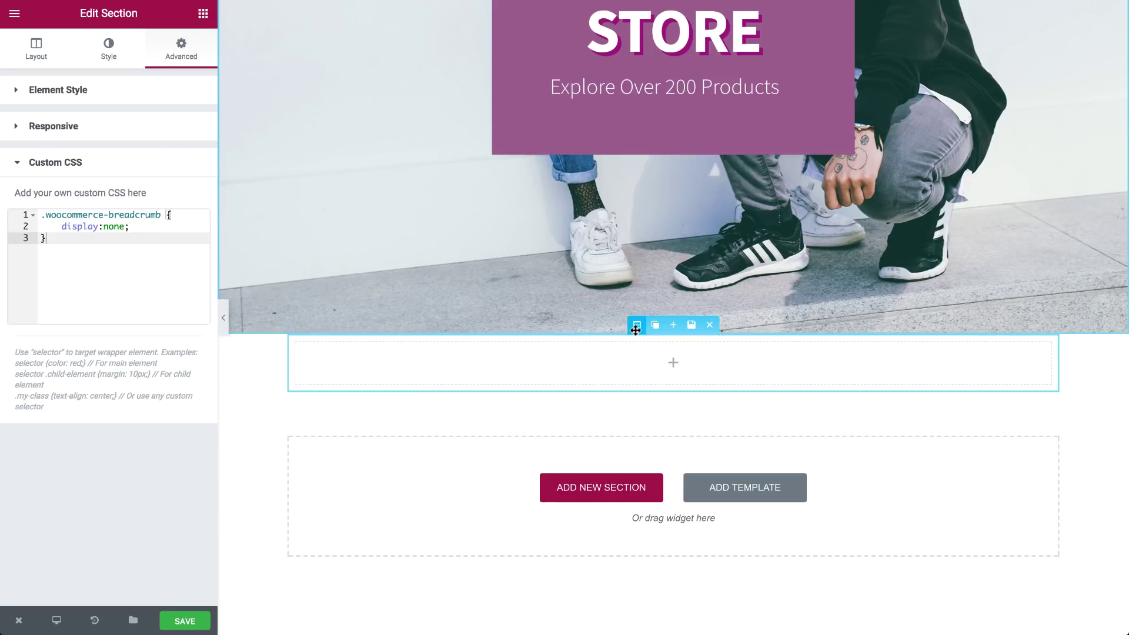
# Unlink the new section's padding to give it 120 px top padding.
pyautogui.click(713, 353)
pyautogui.click(180, 48)
pyautogui.click(184, 219)
pyautogui.write('100')
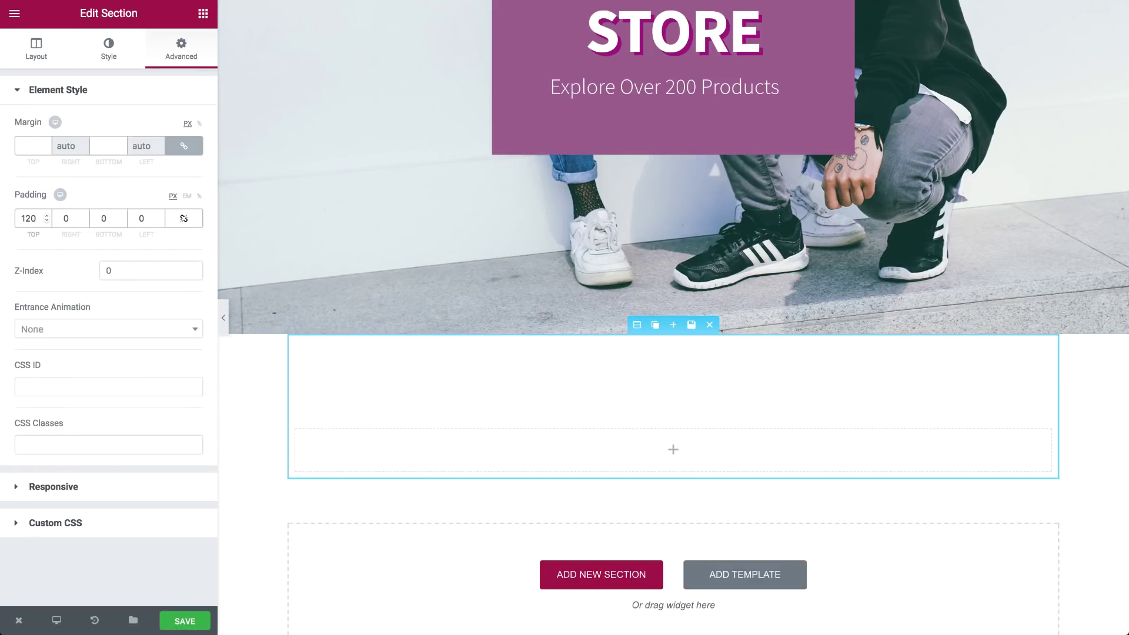
# Add a centred H3 heading reading featured products to the new section.
pyautogui.click(204, 14)
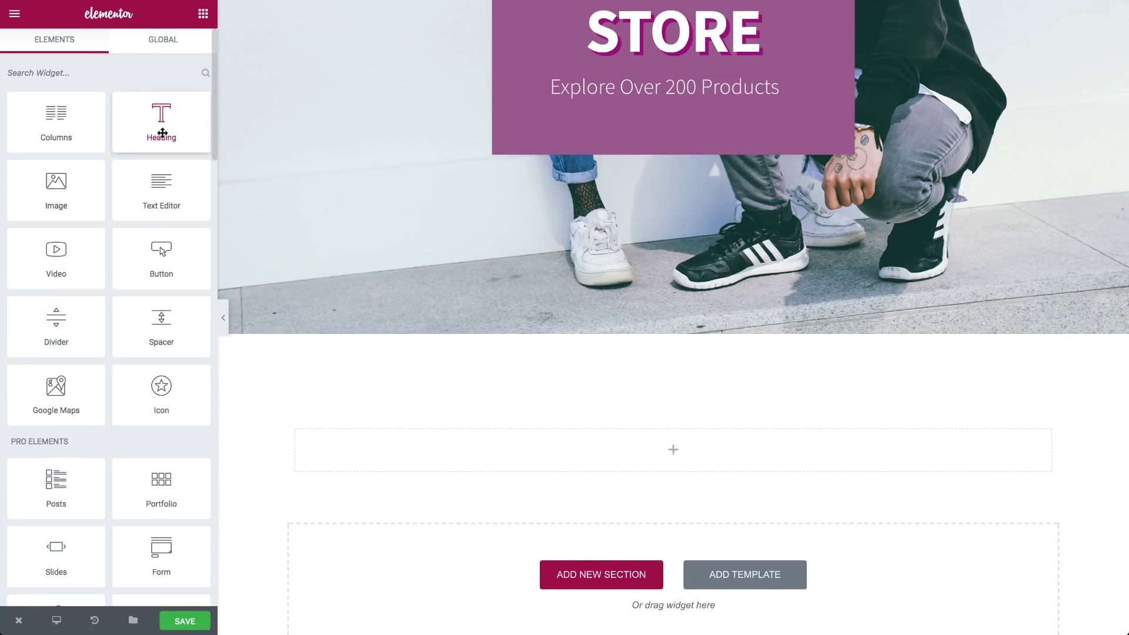
pyautogui.moveTo(160, 119); pyautogui.dragTo(657, 450)
pyautogui.moveTo(136, 149); pyautogui.dragTo(28, 145)
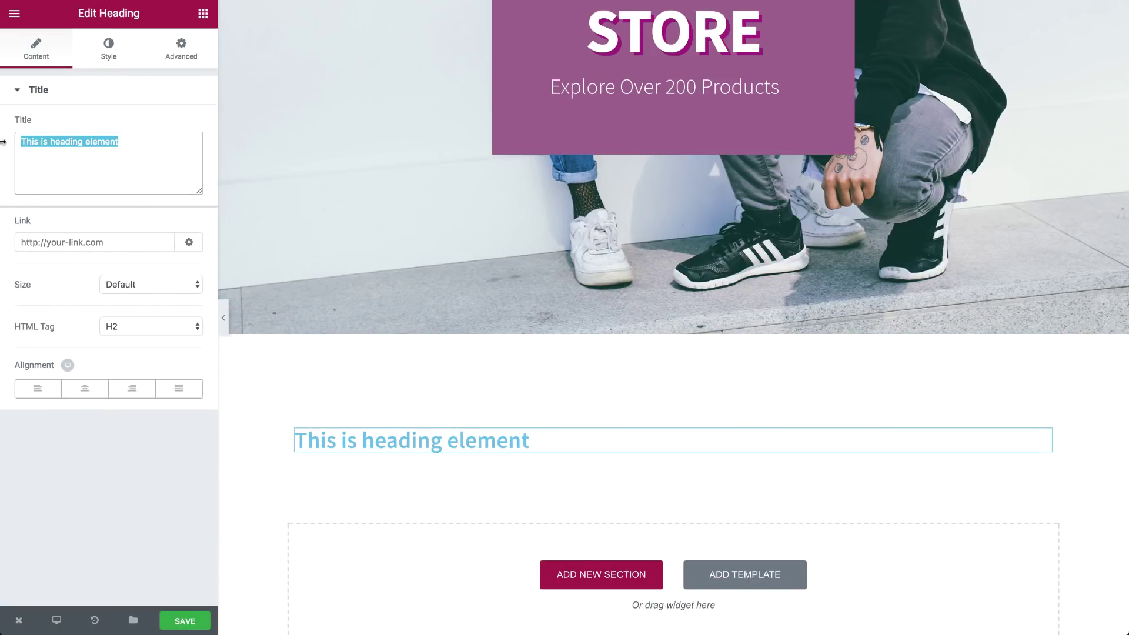
pyautogui.write('featured products')
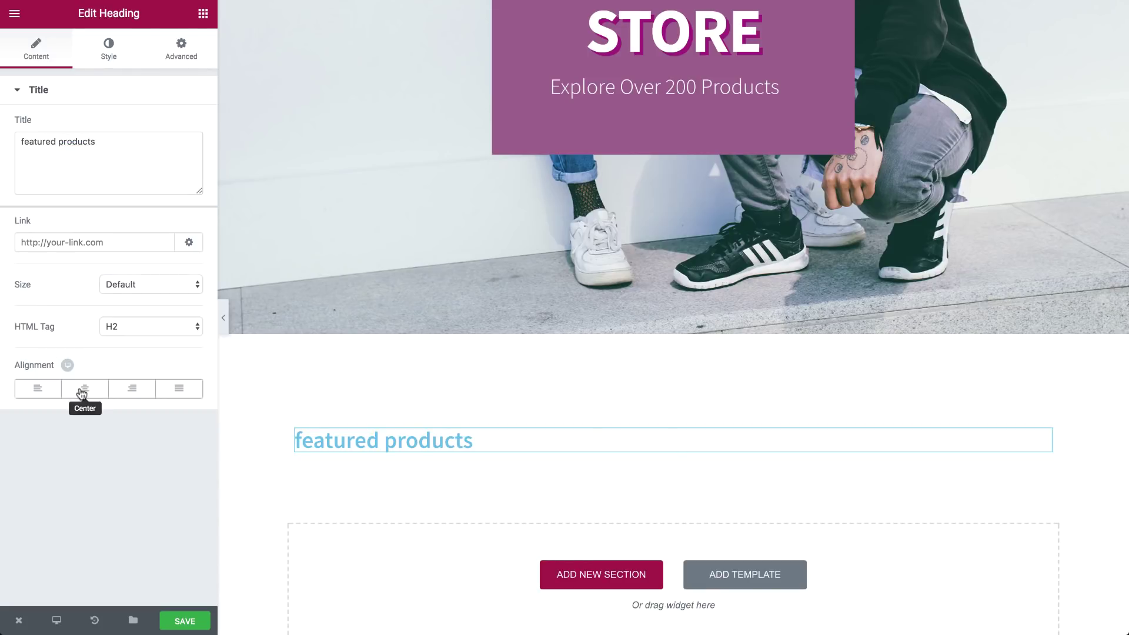
pyautogui.click(86, 388)
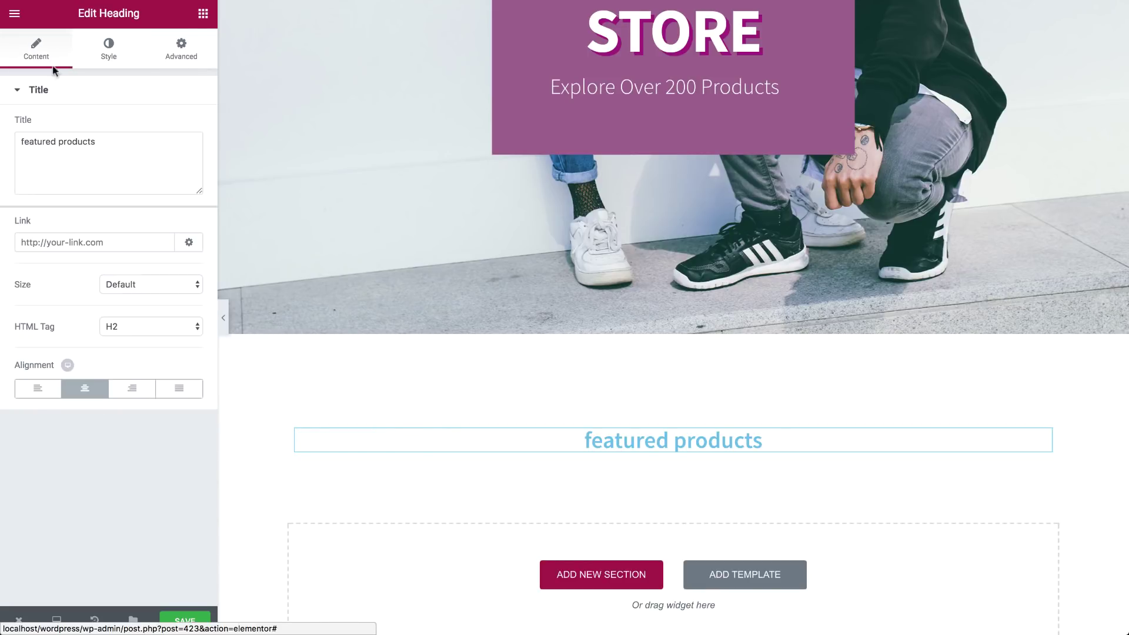
pyautogui.click(150, 327)
pyautogui.click(109, 49)
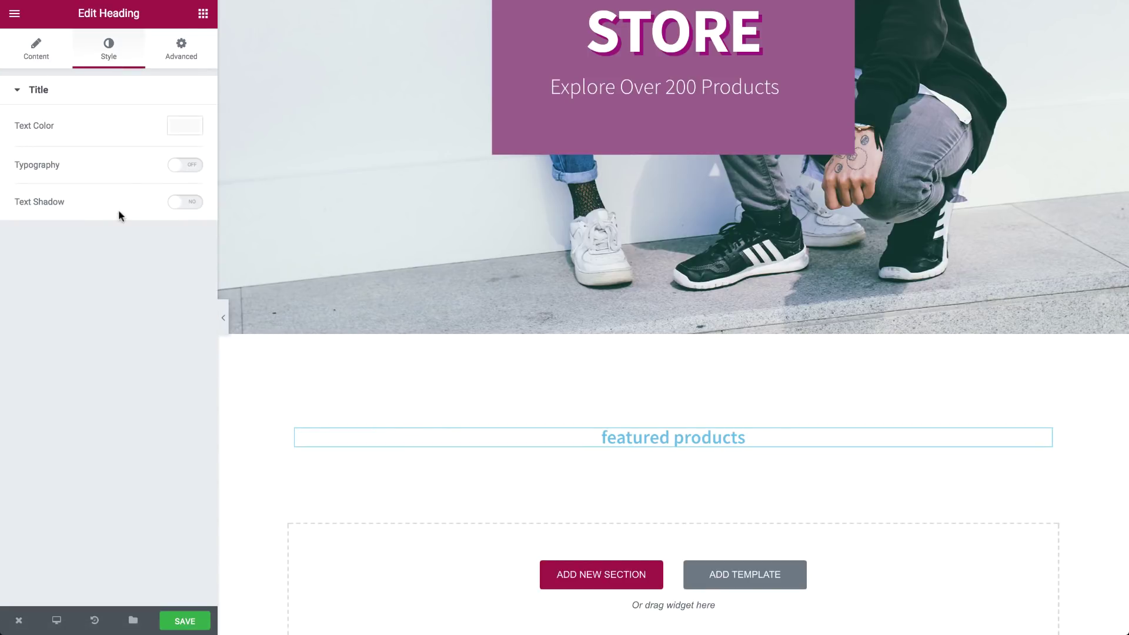
# Style the heading black, size 60, weight 300, capitalised, letter spacing -1.5.
pyautogui.click(186, 129)
pyautogui.click(184, 166)
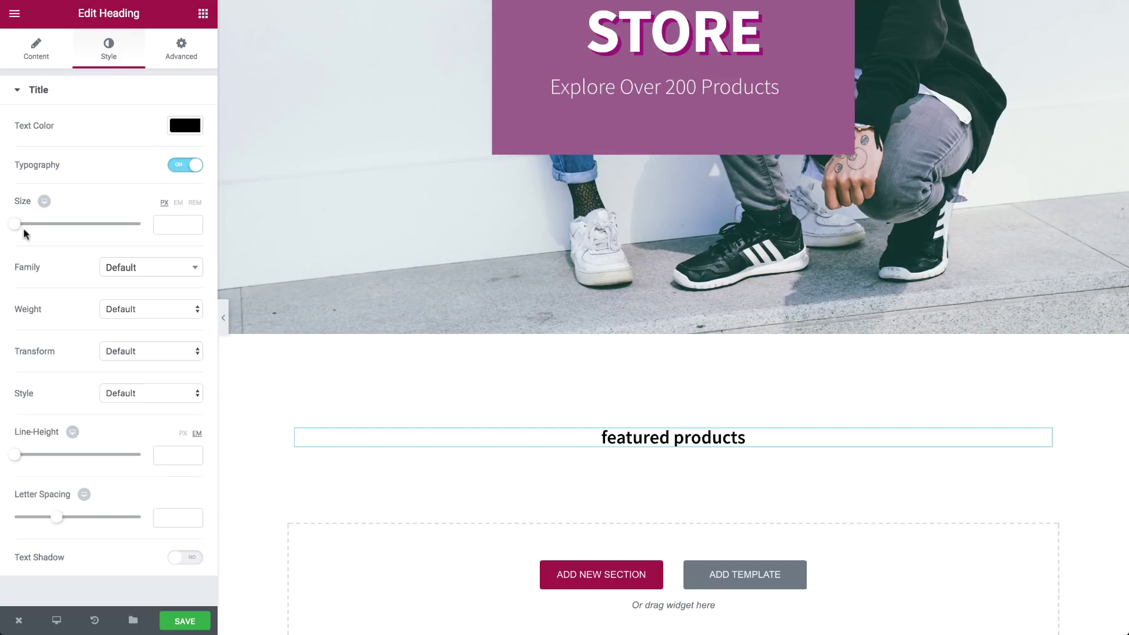
pyautogui.moveTo(19, 224); pyautogui.dragTo(60, 226)
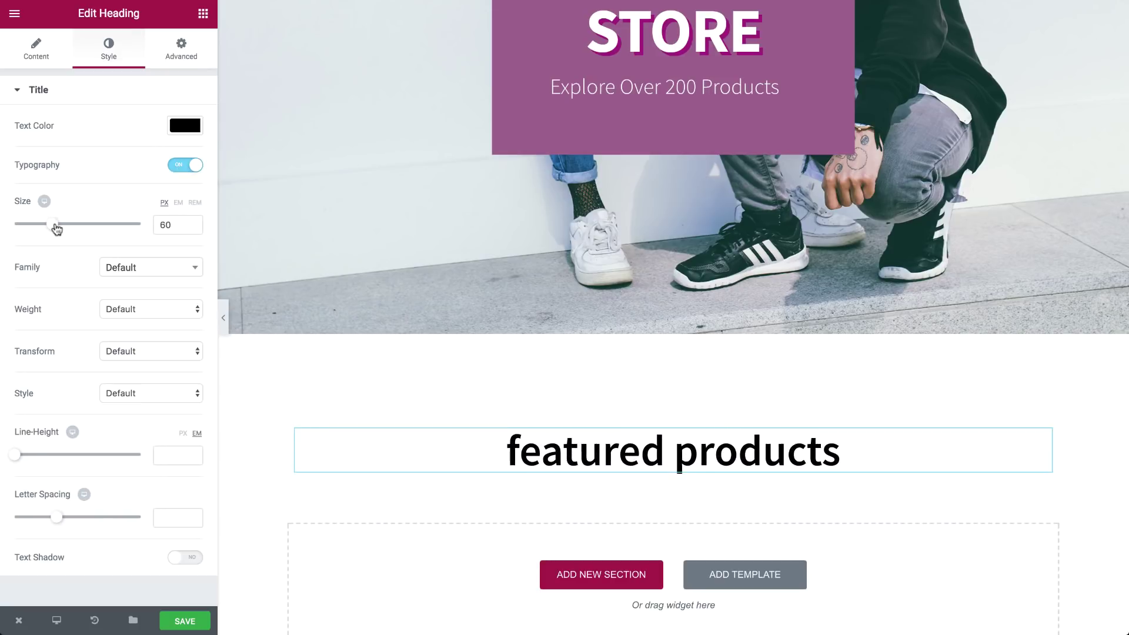
pyautogui.click(167, 307)
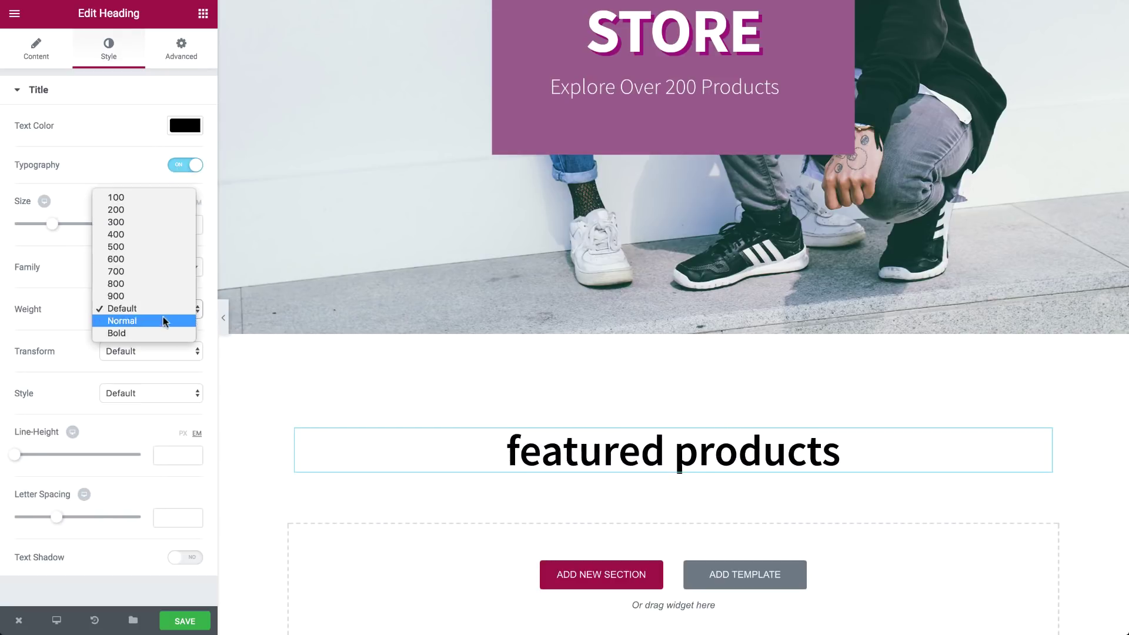
pyautogui.click(147, 225)
pyautogui.click(150, 352)
pyautogui.click(131, 371)
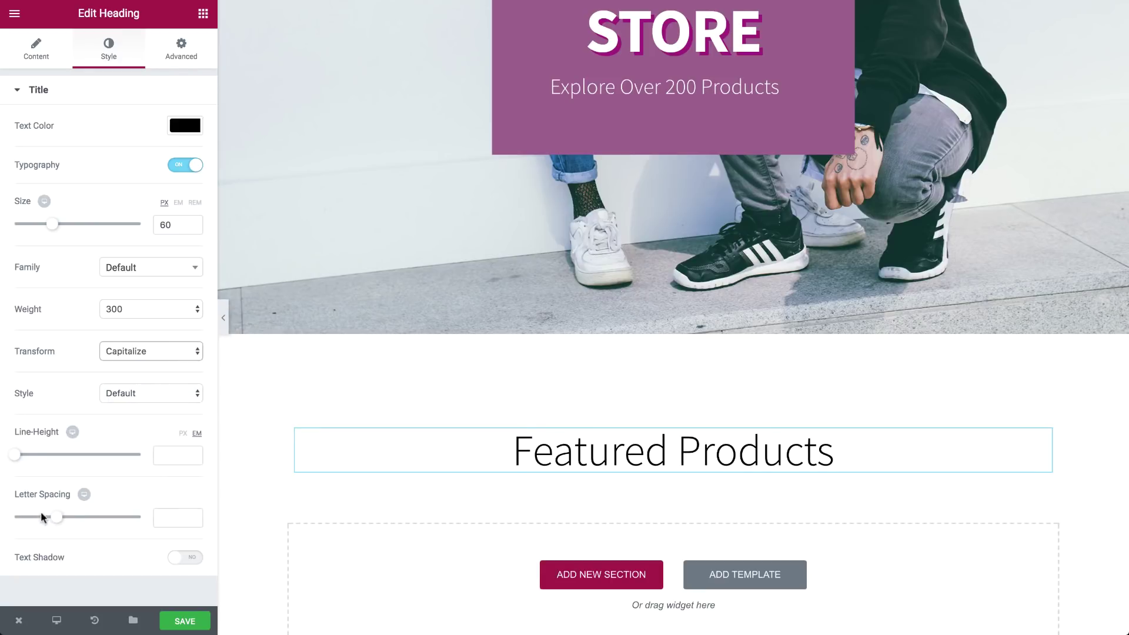
pyautogui.moveTo(55, 518); pyautogui.dragTo(45, 520)
pyautogui.scroll(-5, 404, 480)
# Add a WooCommerce Products grid under Featured Products, trying 6 columns and more products.
pyautogui.click(203, 13)
pyautogui.click(103, 73)
pyautogui.write('woo')
pyautogui.moveTo(161, 392); pyautogui.dragTo(647, 299)
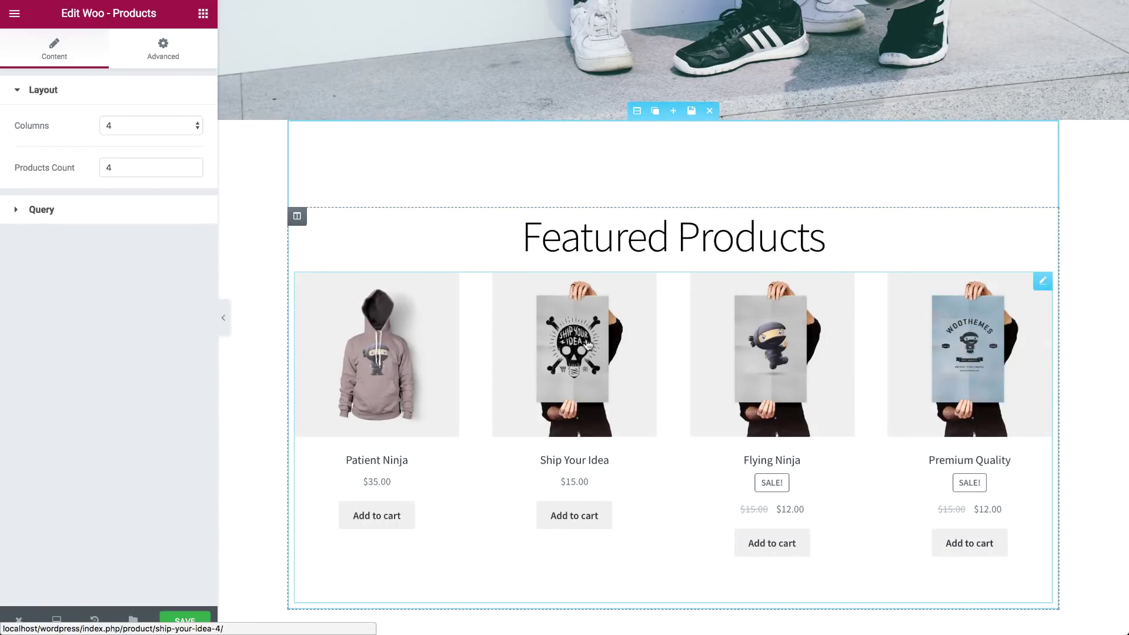
pyautogui.scroll(-2, 646, 305)
pyautogui.click(196, 126)
pyautogui.click(109, 150)
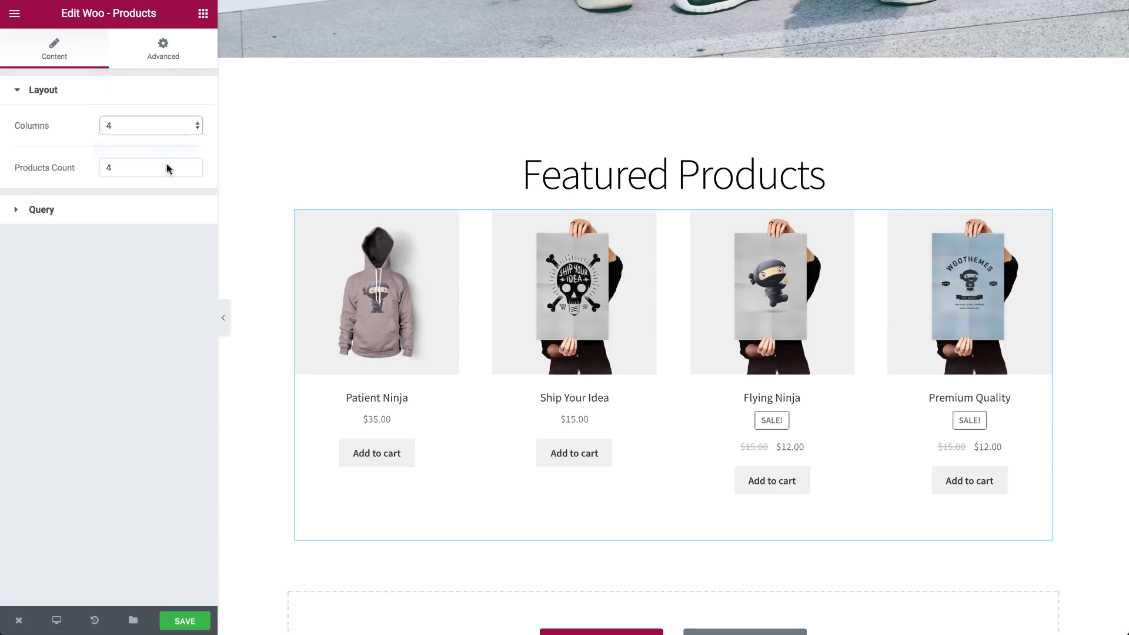
pyautogui.click(195, 165)
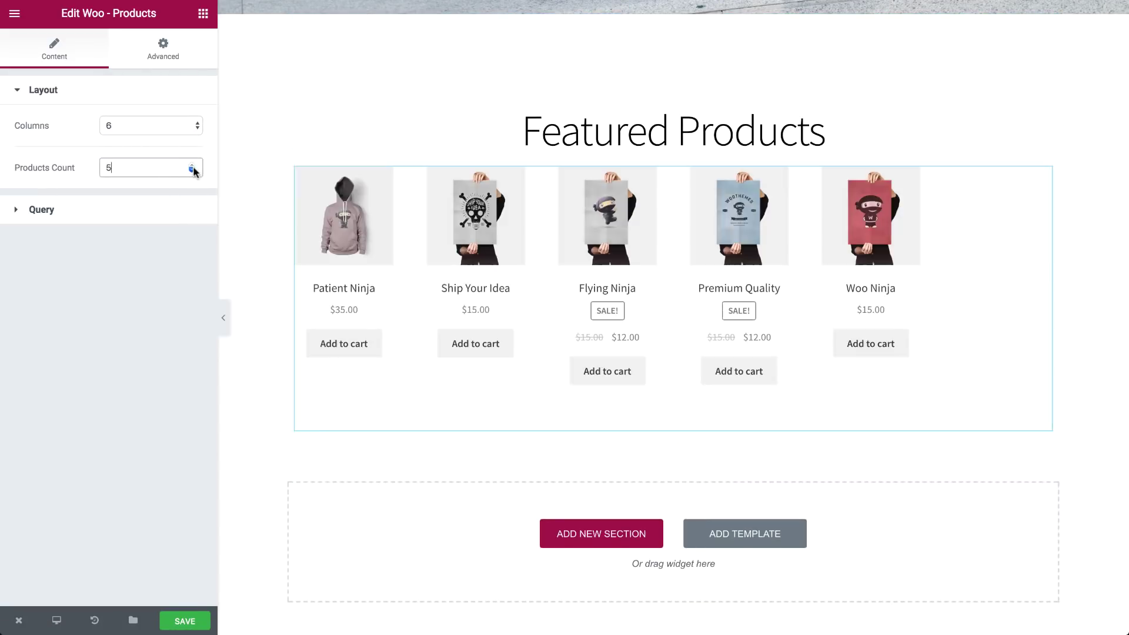
pyautogui.write('14')
pyautogui.click(195, 164)
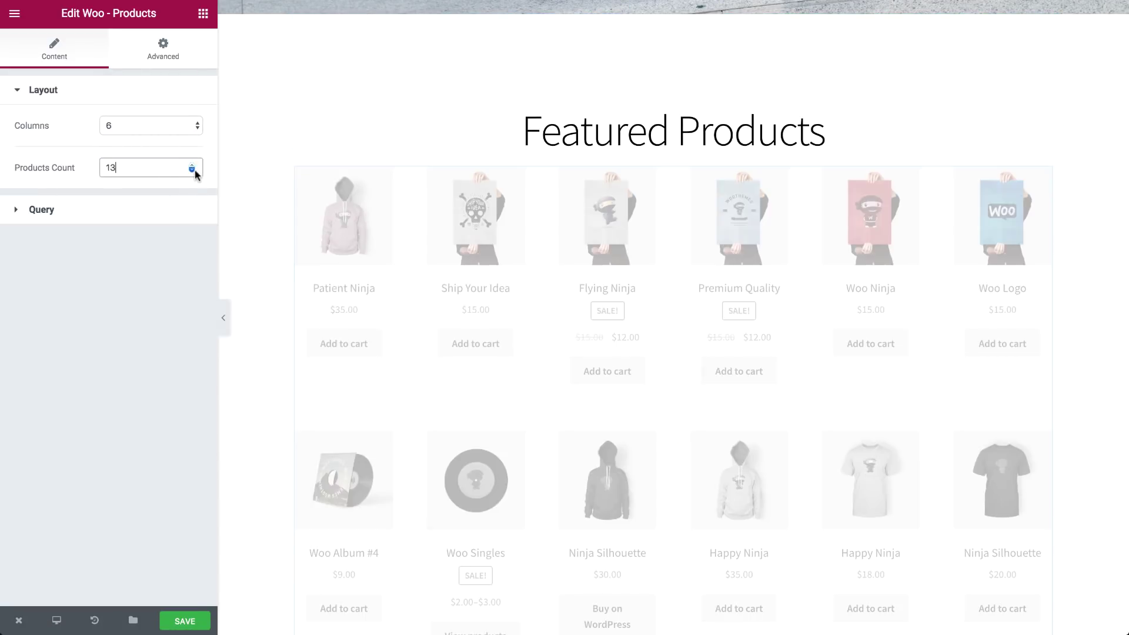
pyautogui.click(194, 164)
# Try the featured and on-sale filters and price and popularity sorting, then set Filter By to None.
pyautogui.click(124, 210)
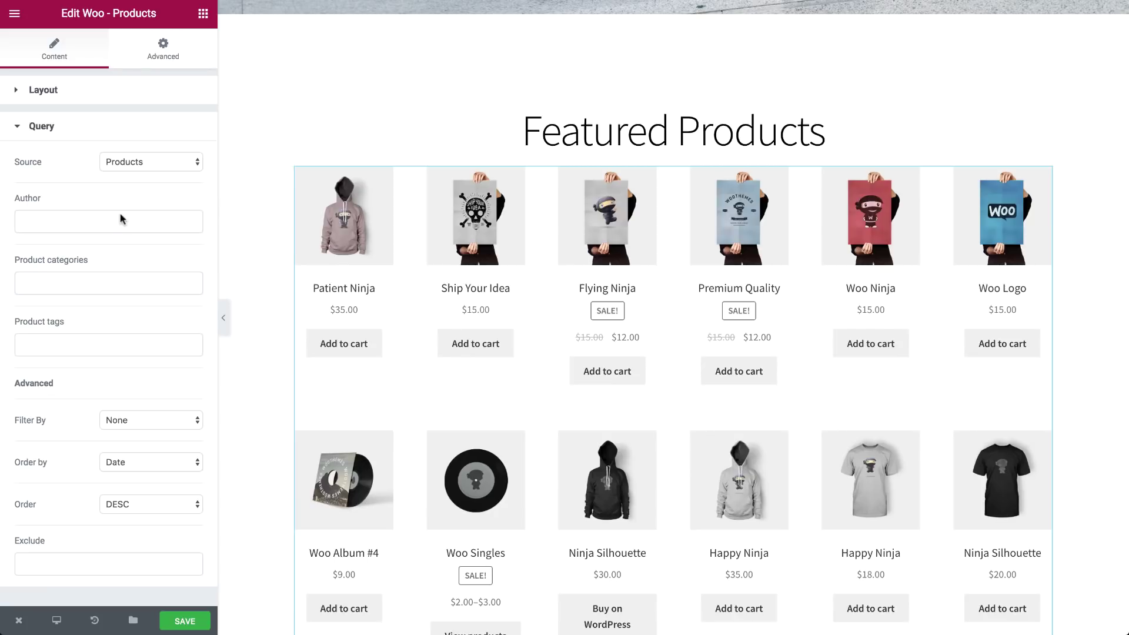
pyautogui.click(154, 422)
pyautogui.click(154, 421)
pyautogui.click(149, 462)
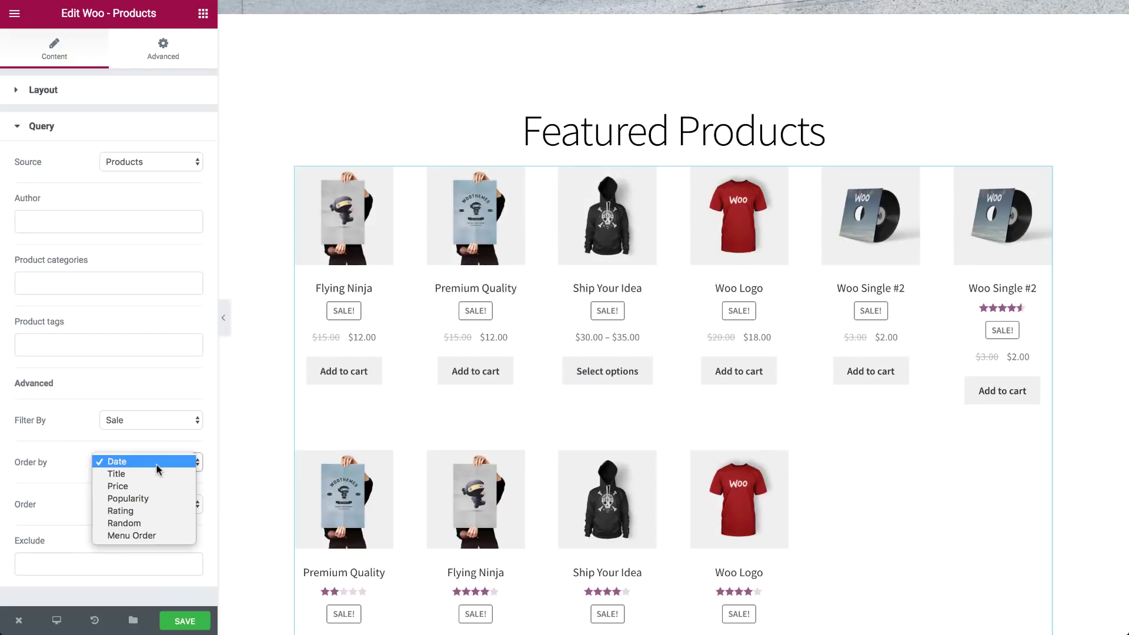
pyautogui.click(123, 486)
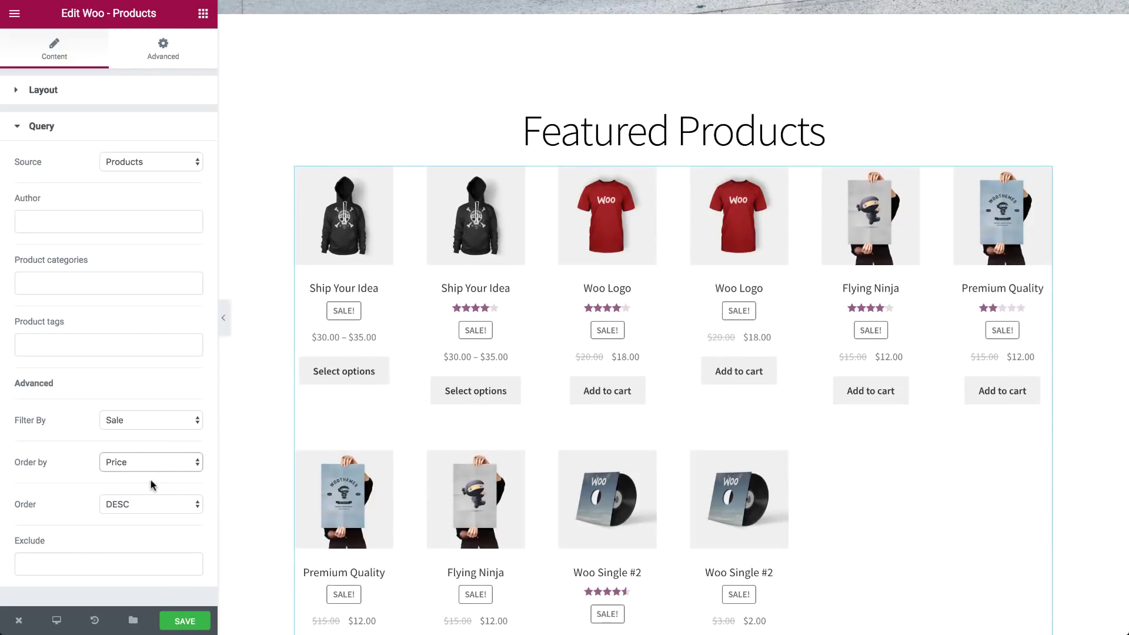
pyautogui.click(151, 464)
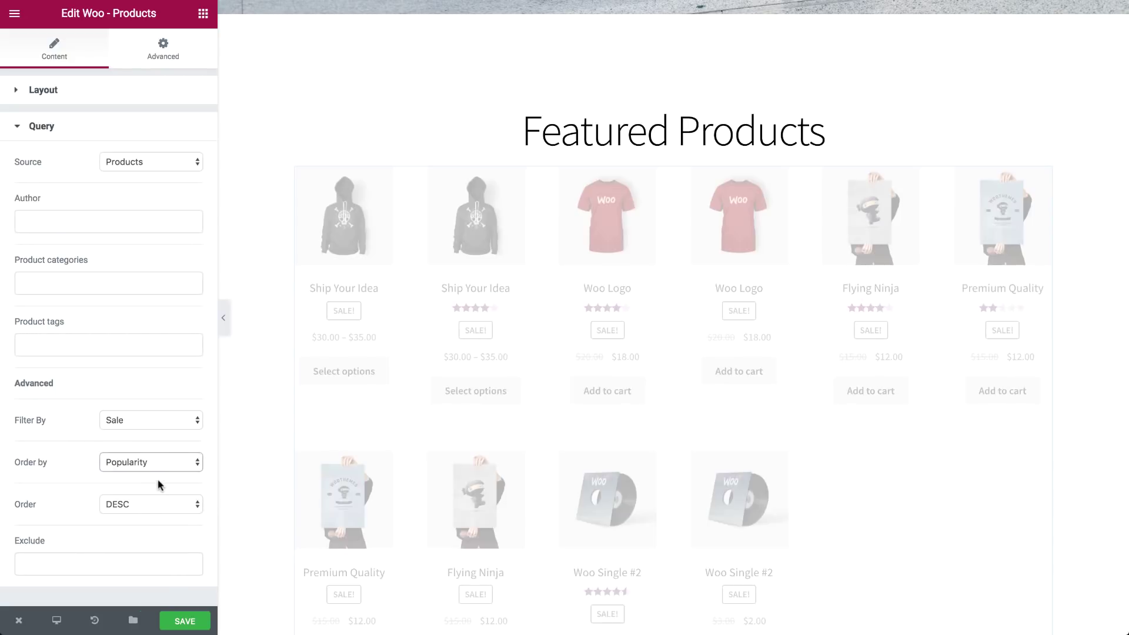
pyautogui.click(149, 420)
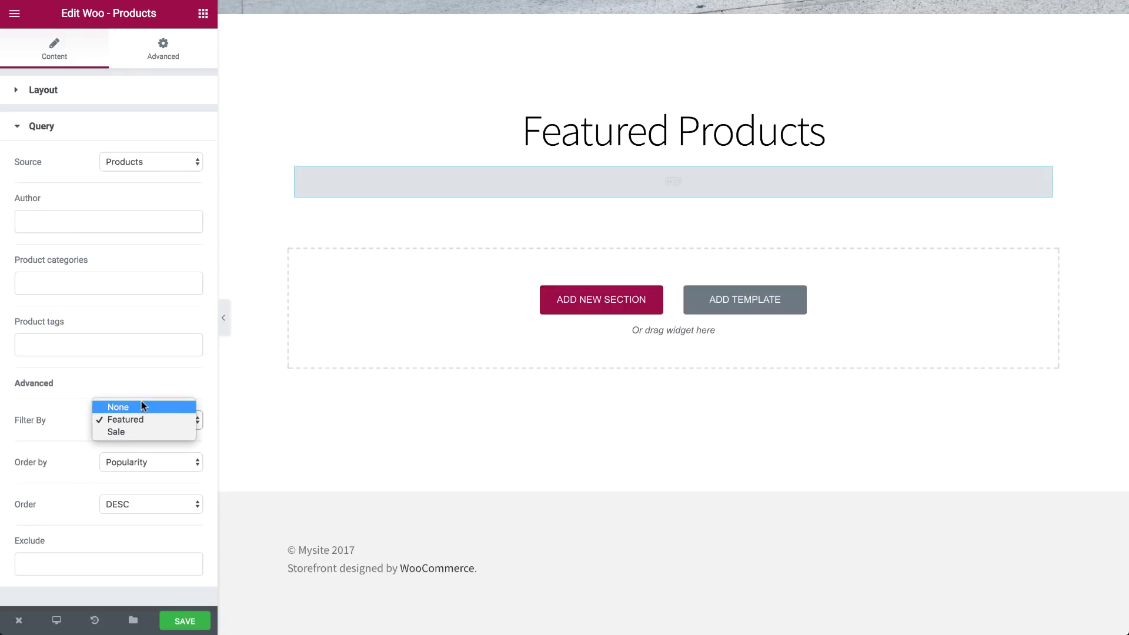
# Set the grid to 4 columns and select the products count to enter 4.
pyautogui.click(103, 93)
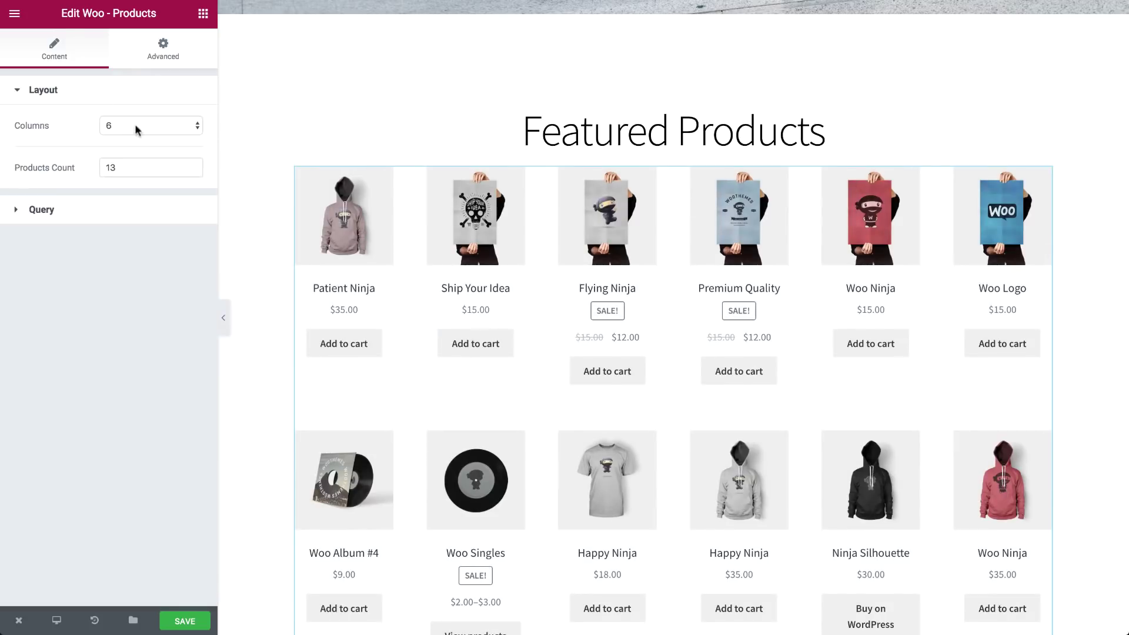
pyautogui.click(148, 125)
pyautogui.click(110, 97)
pyautogui.click(148, 169)
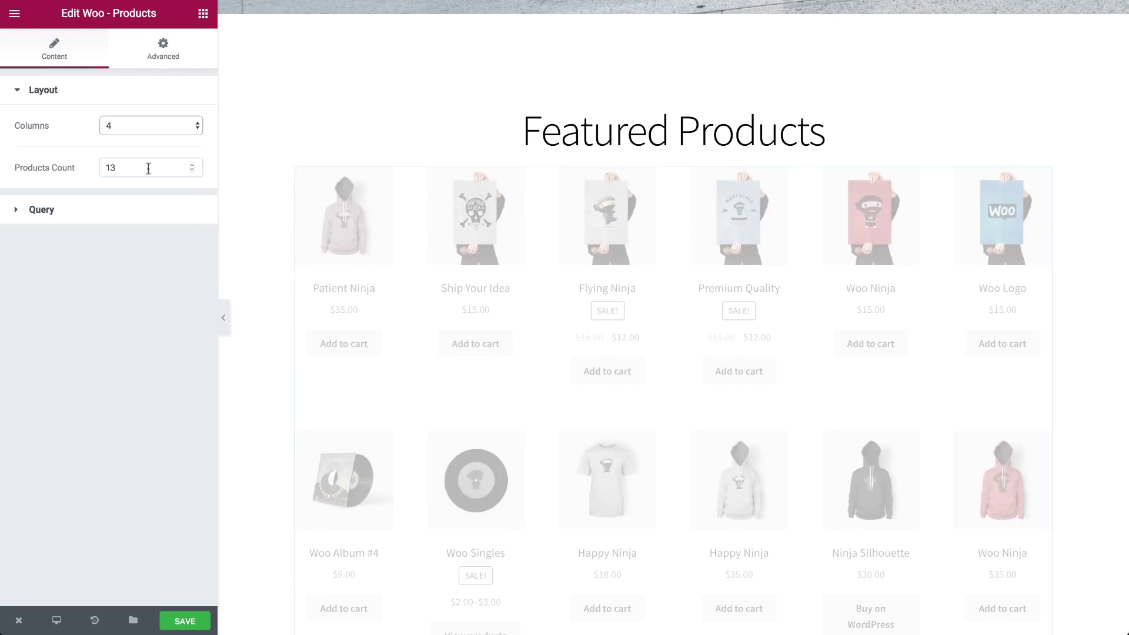
pyautogui.doubleClick(148, 168)
pyautogui.write('4')
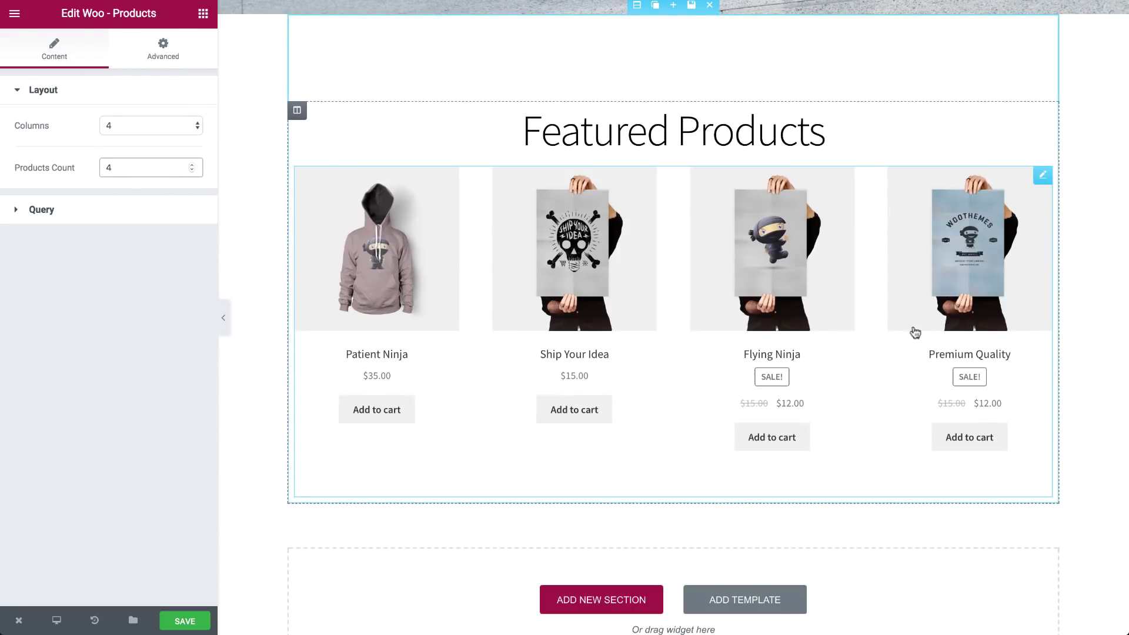
# Give the products widget 120 top padding, duplicate it, and reset the copy's padding to 0.
pyautogui.click(162, 49)
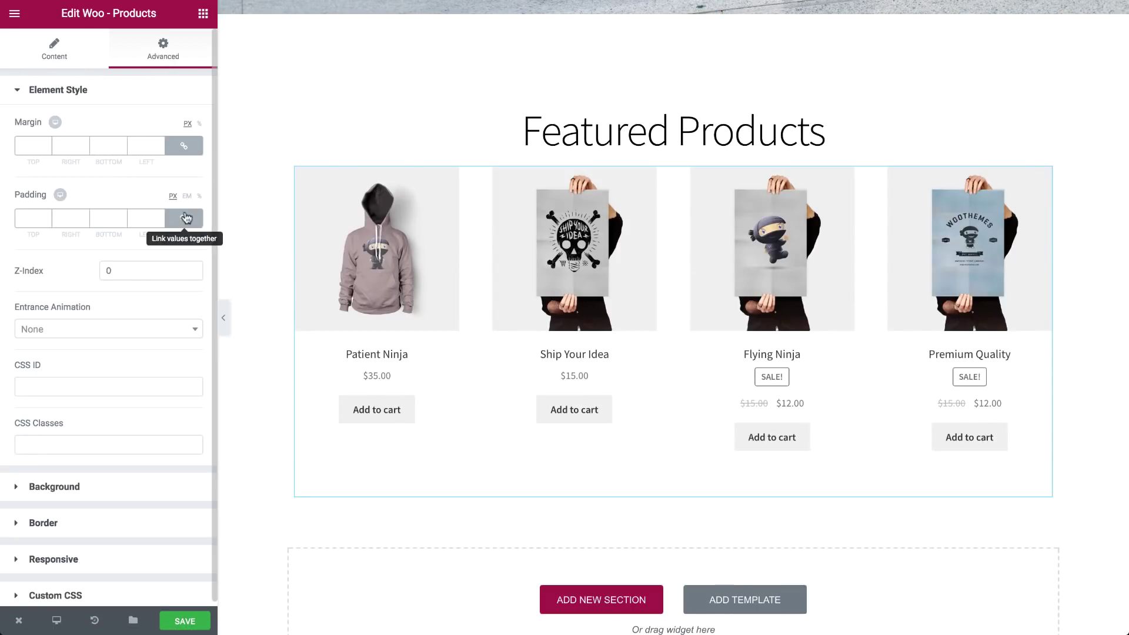
pyautogui.write('120')
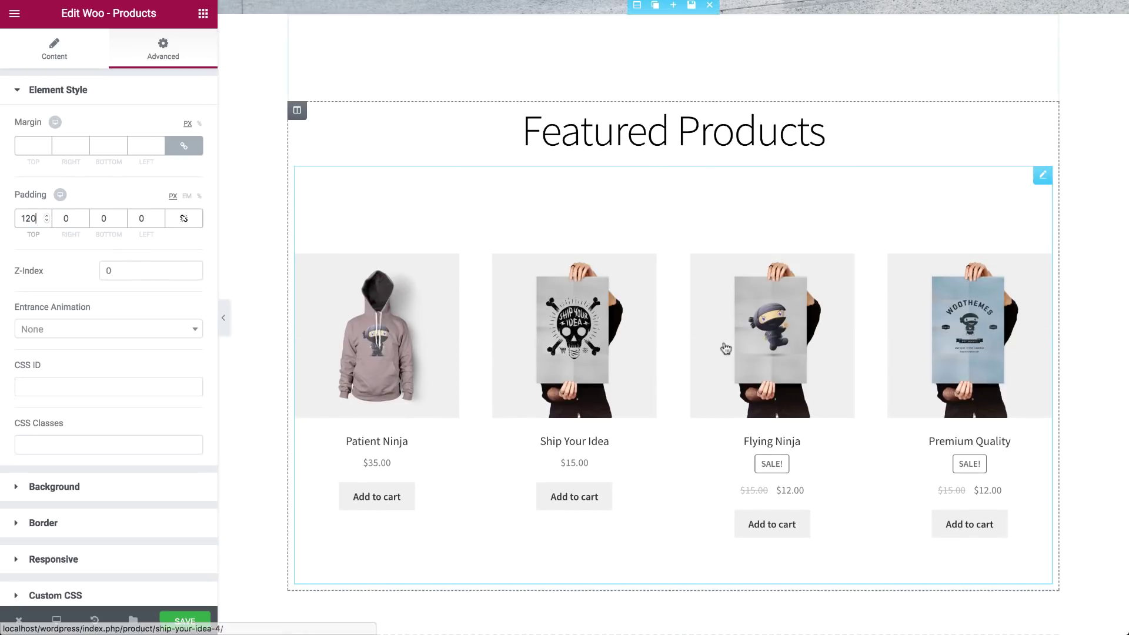
pyautogui.click(1025, 176)
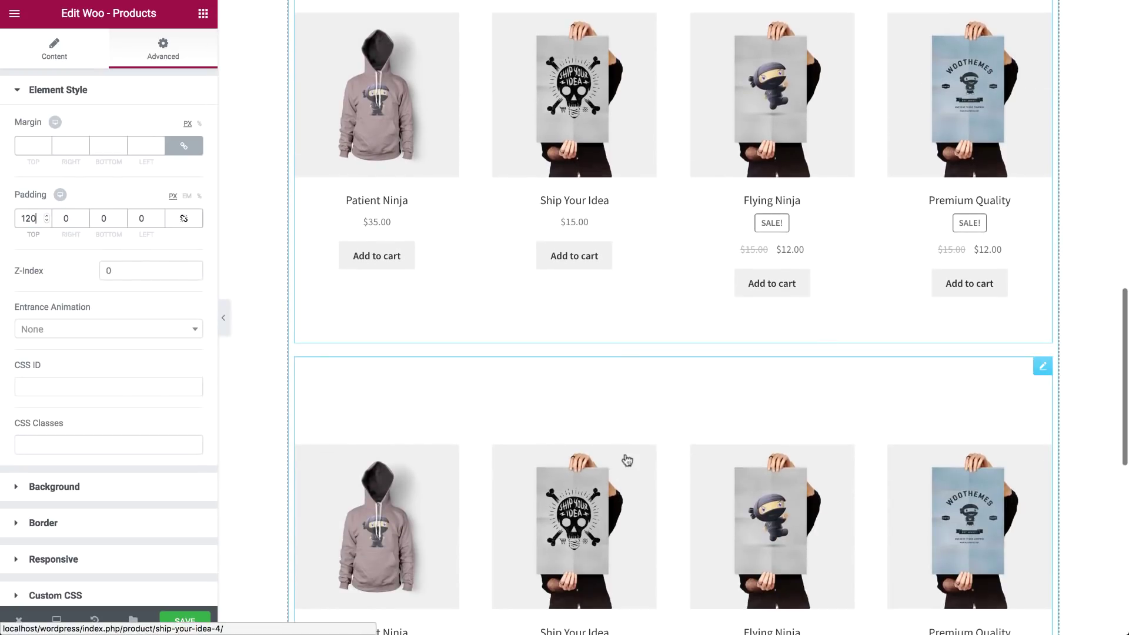
pyautogui.click(1039, 364)
pyautogui.click(163, 48)
pyautogui.doubleClick(30, 218)
pyautogui.write('0')
pyautogui.scroll(-3, 653, 335)
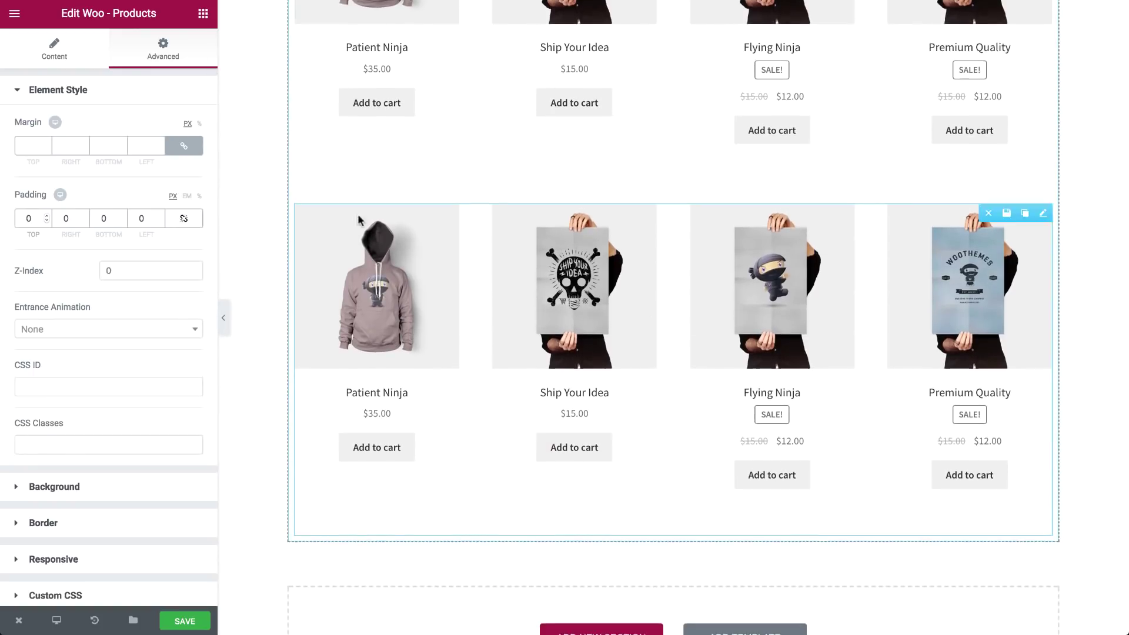
# Limit the copy to Kitchen products ordered by date ascending, and save the page.
pyautogui.click(670, 371)
pyautogui.click(42, 209)
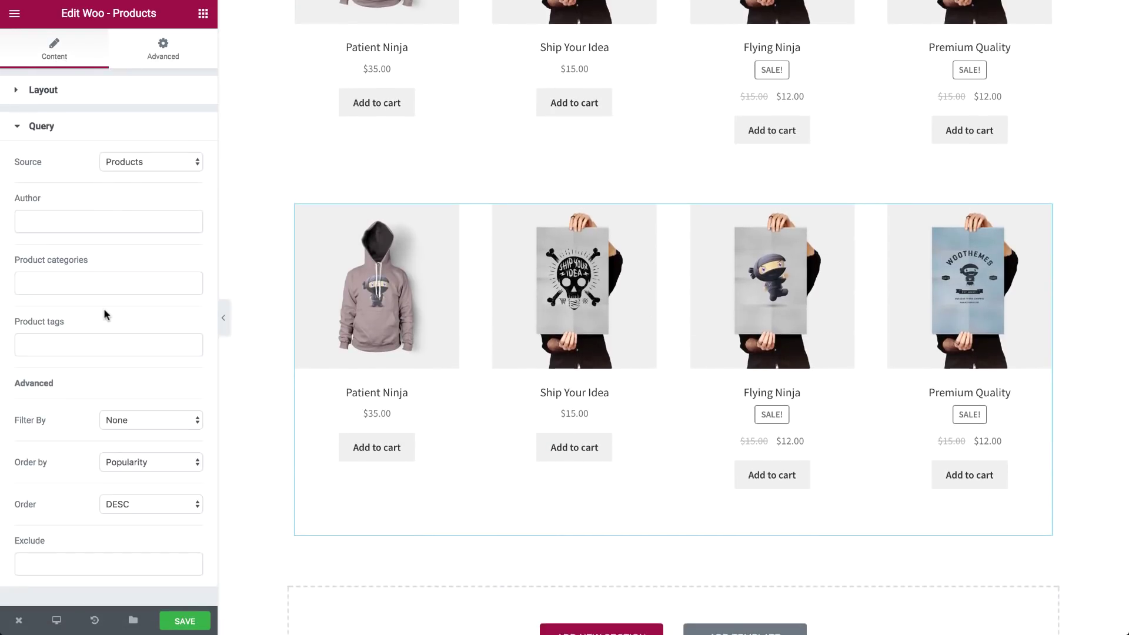
pyautogui.click(150, 504)
pyautogui.click(79, 281)
pyautogui.write('kitche')
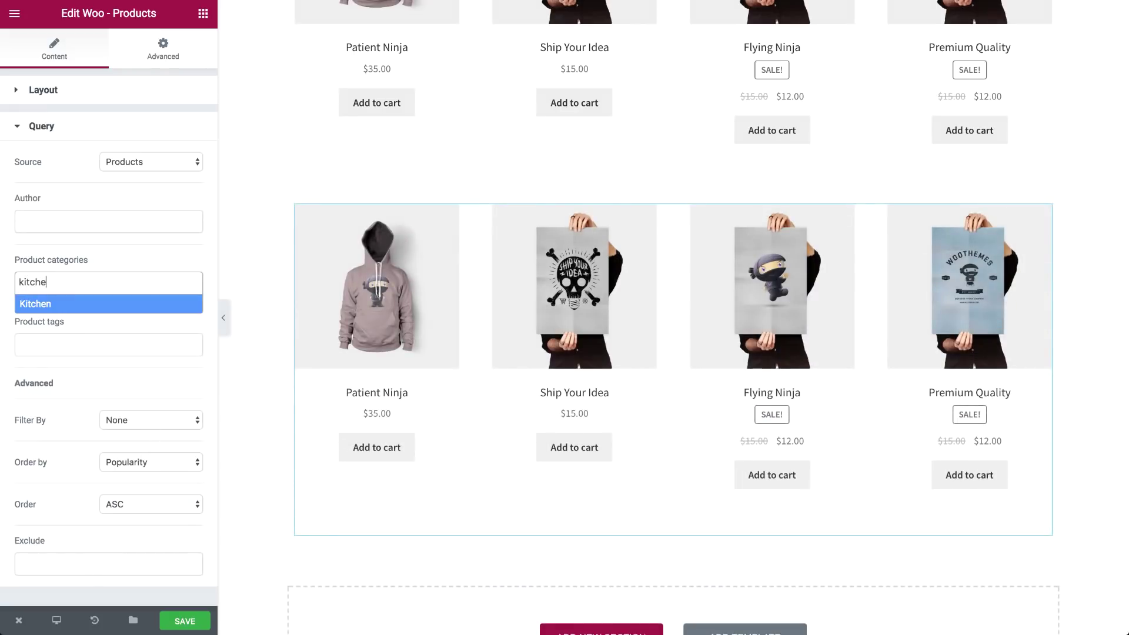
pyautogui.click(41, 304)
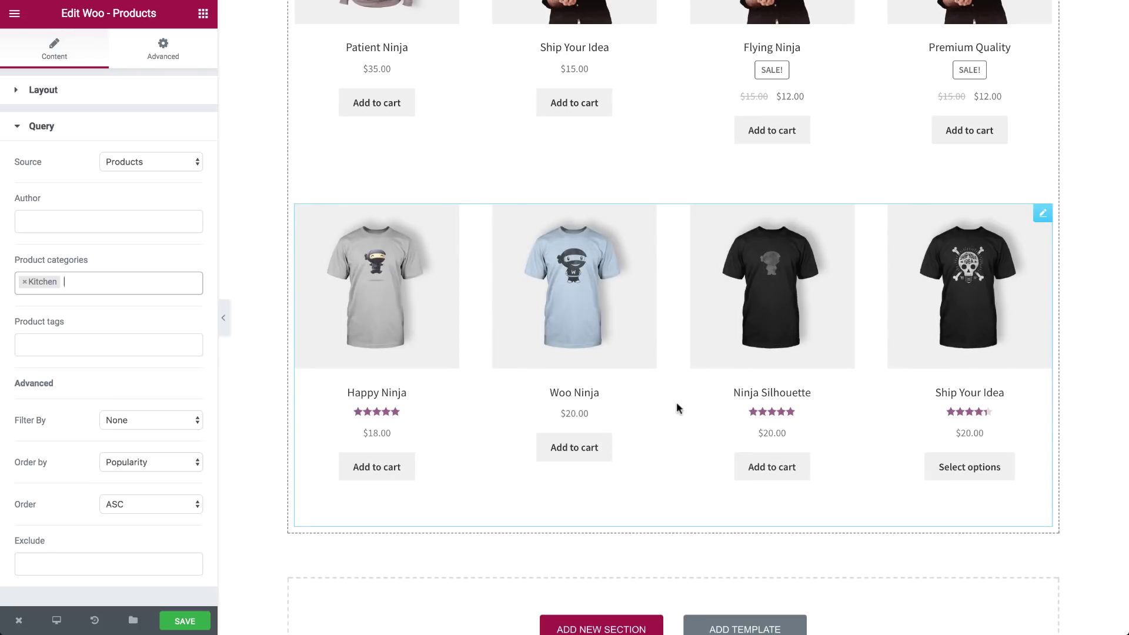
pyautogui.scroll(-1, 680, 402)
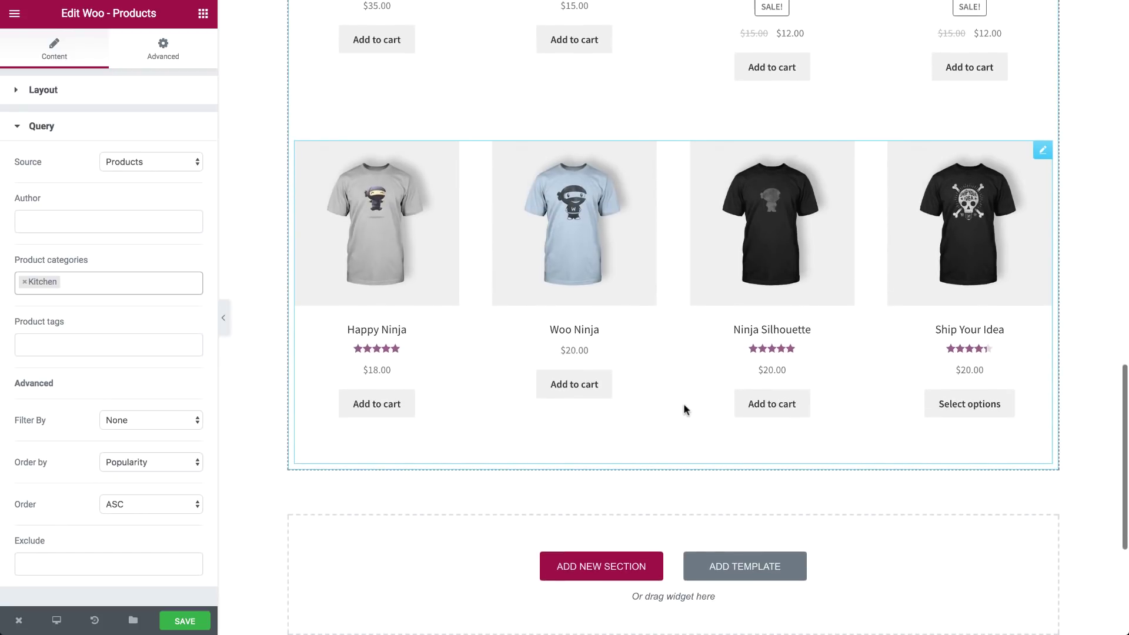
pyautogui.click(128, 463)
pyautogui.click(117, 424)
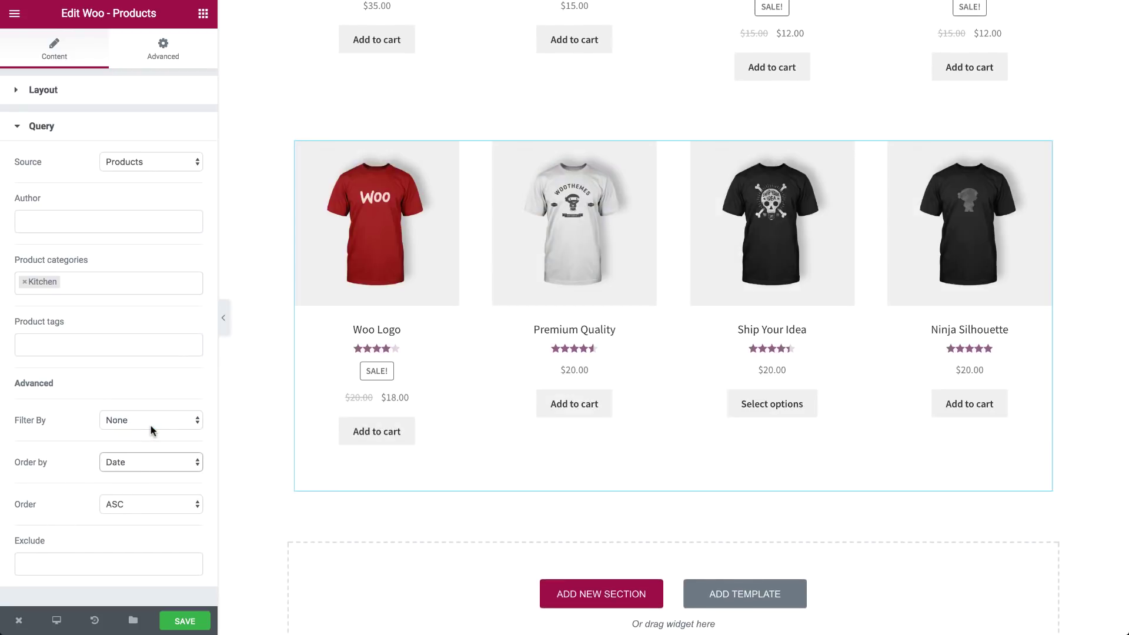
pyautogui.scroll(4, 371, 445)
pyautogui.scroll(1, 372, 445)
pyautogui.scroll(-5, 371, 445)
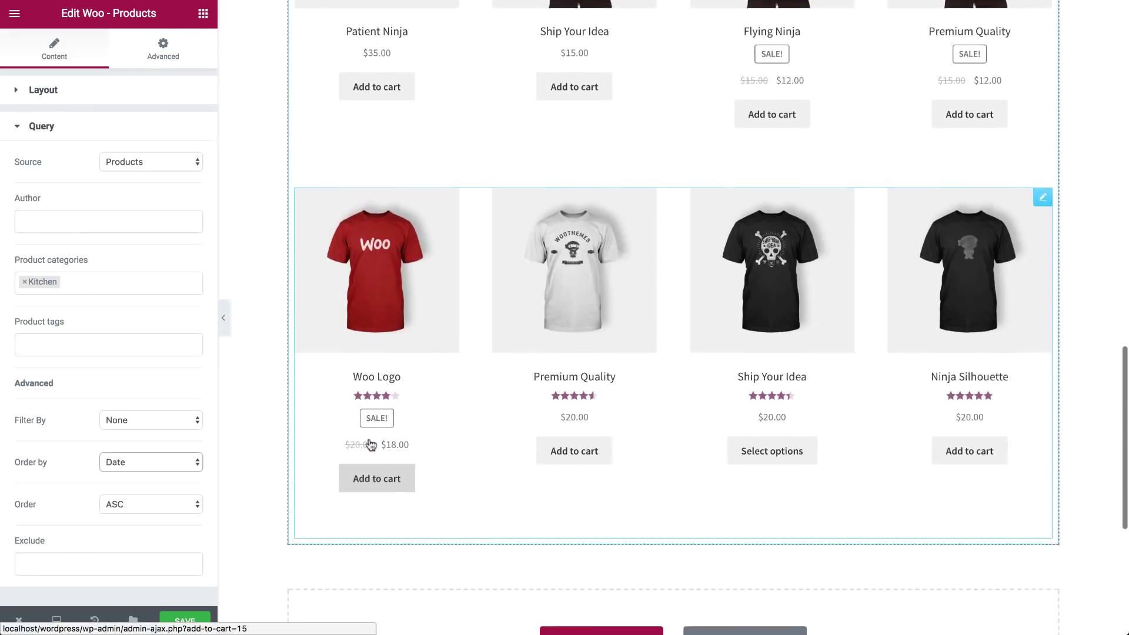
pyautogui.click(185, 620)
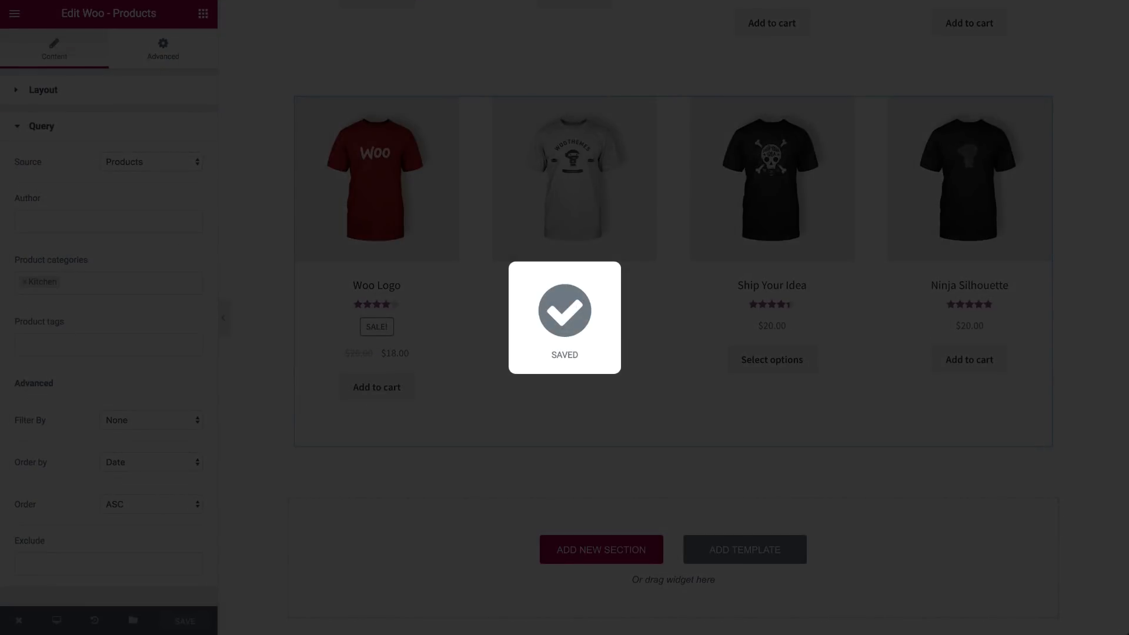
pyautogui.scroll(8, 548, 256)
pyautogui.scroll(3, 617, 292)
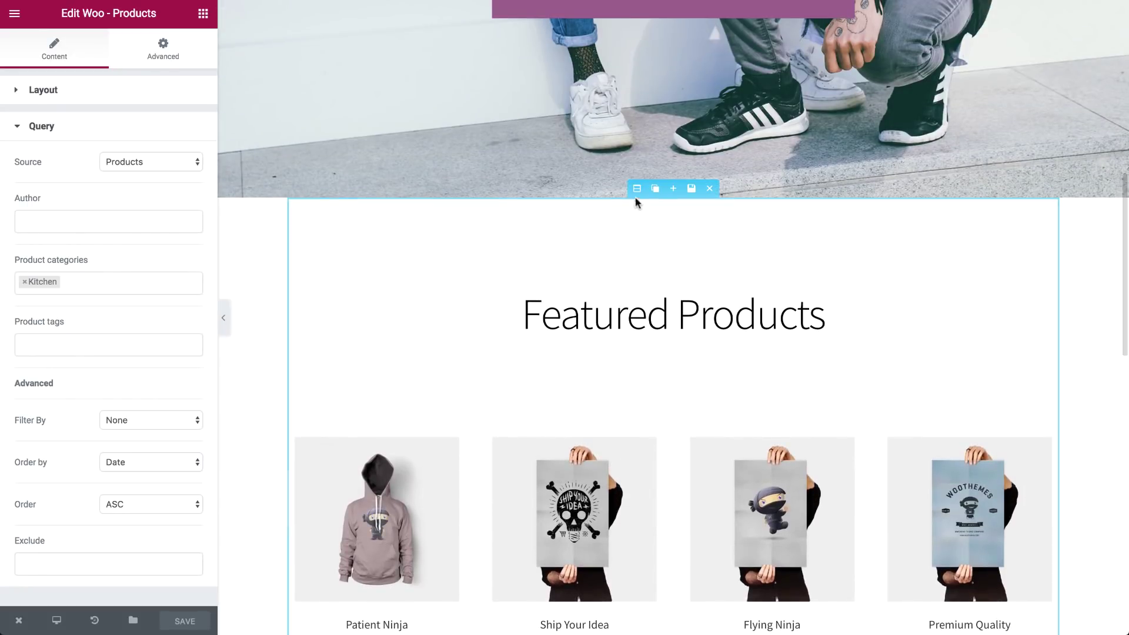
# Drag the Featured Products section's content width to 1040 and add a single-column section beneath it.
pyautogui.click(636, 189)
pyautogui.moveTo(19, 223); pyautogui.dragTo(78, 223)
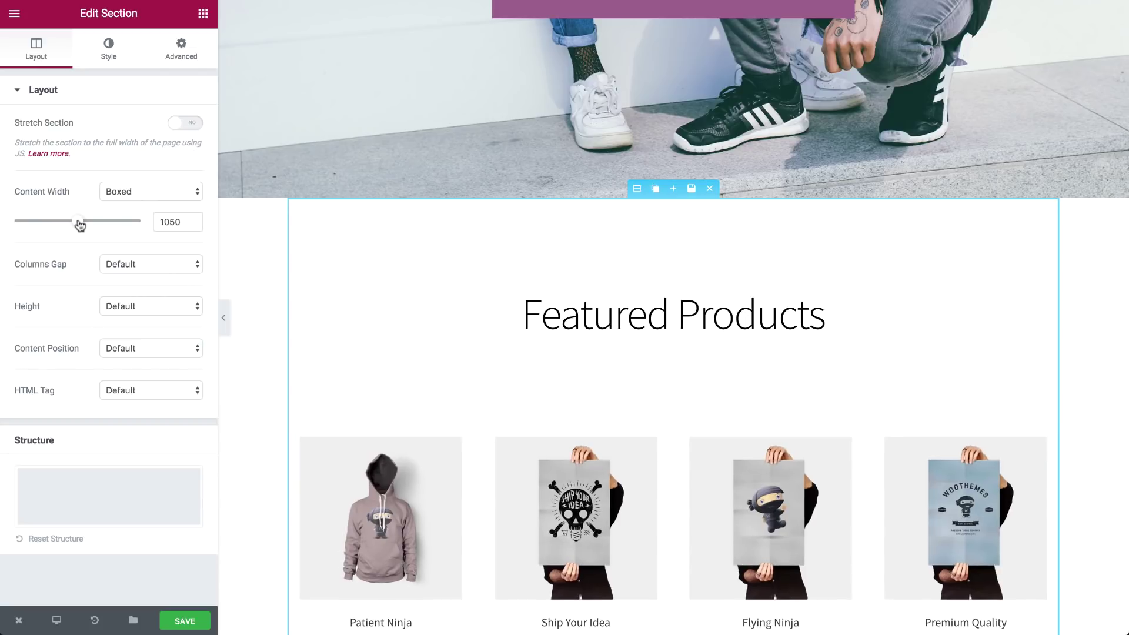
pyautogui.moveTo(78, 226); pyautogui.dragTo(81, 226)
pyautogui.scroll(-5, 546, 326)
pyautogui.scroll(-5, 546, 327)
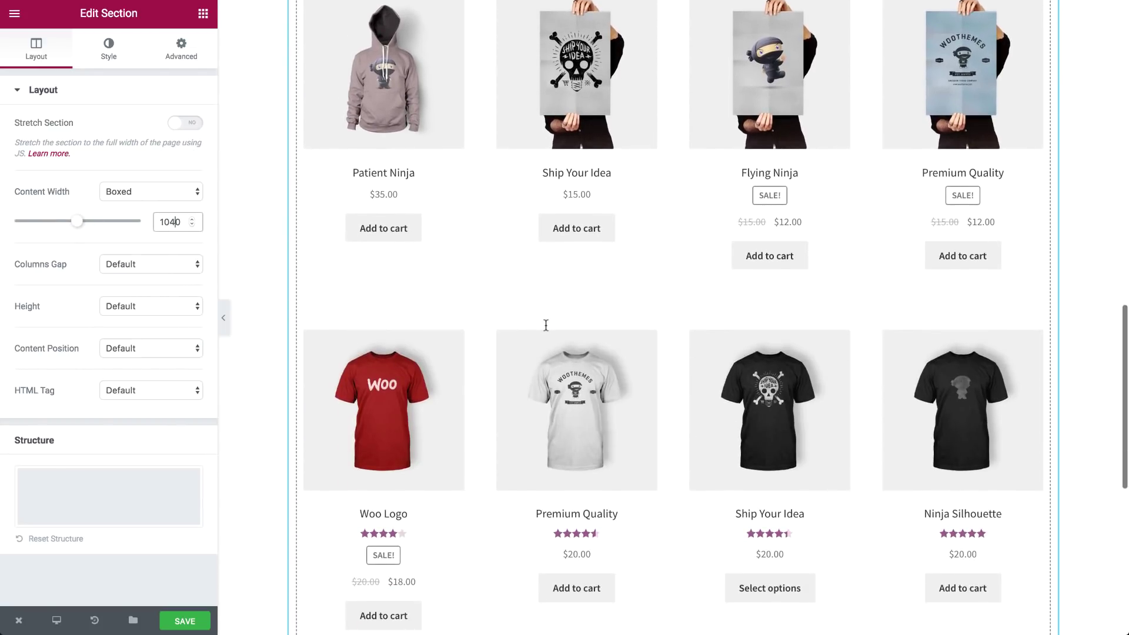
pyautogui.scroll(-5, 546, 326)
pyautogui.scroll(-5, 882, 529)
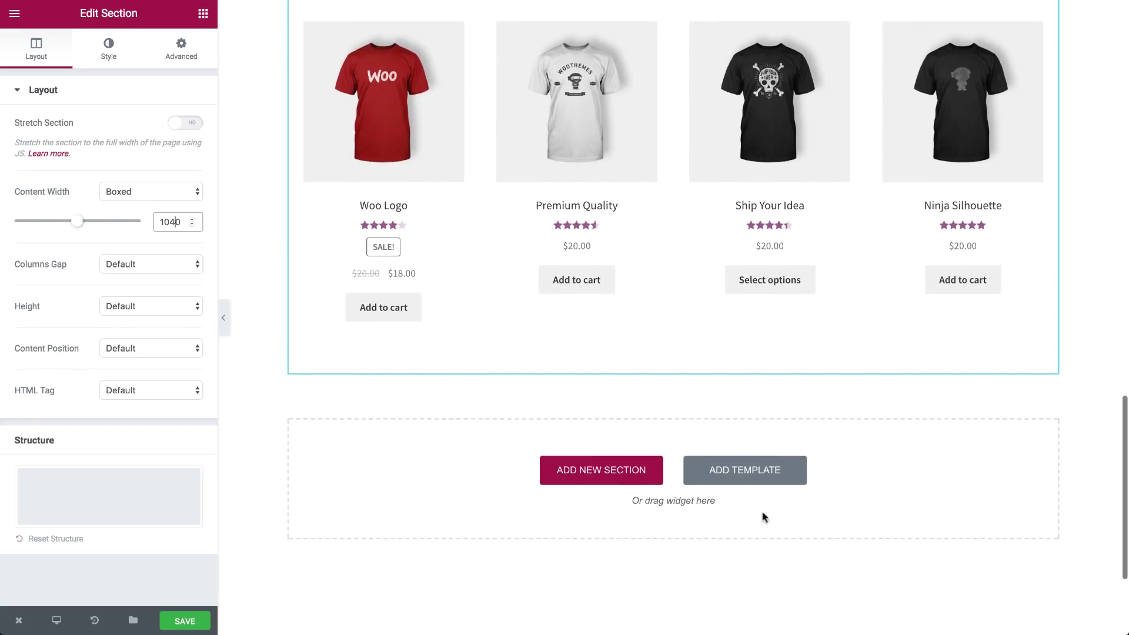
pyautogui.click(603, 468)
pyautogui.click(498, 510)
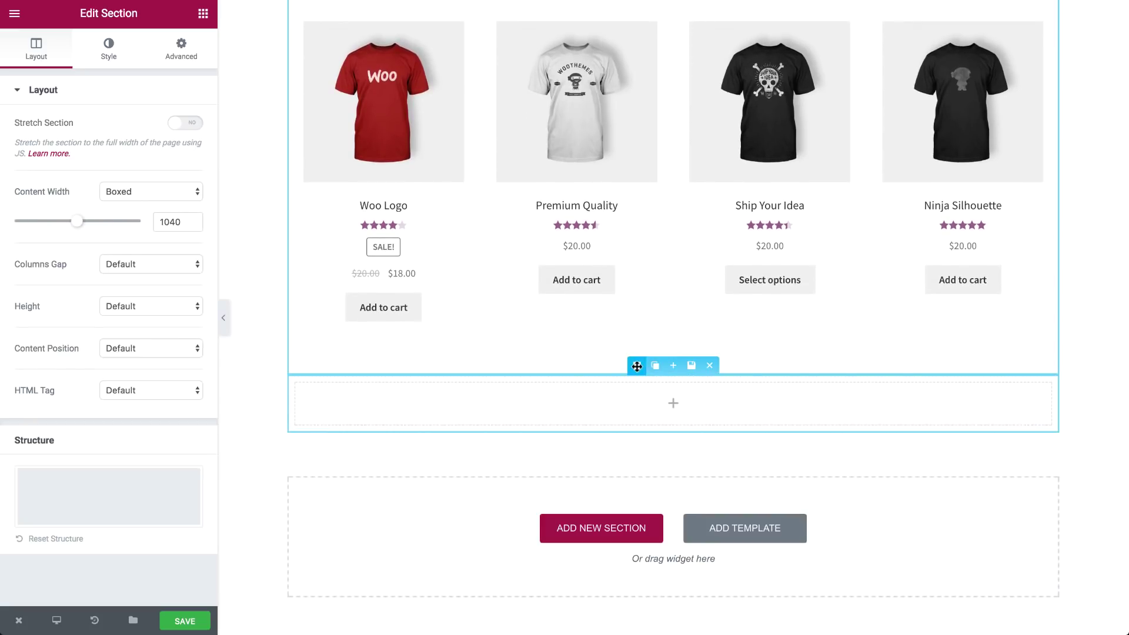
# Stretch the new section to full width and drop a Heading widget into it.
pyautogui.click(186, 123)
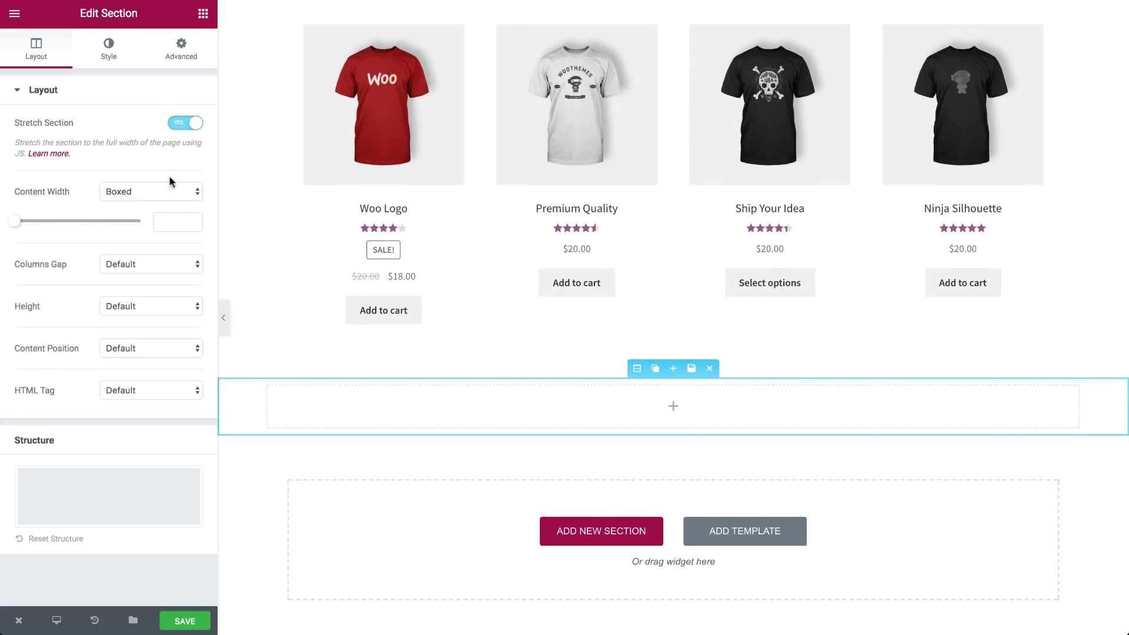
pyautogui.click(203, 14)
pyautogui.scroll(10, 1065, 239)
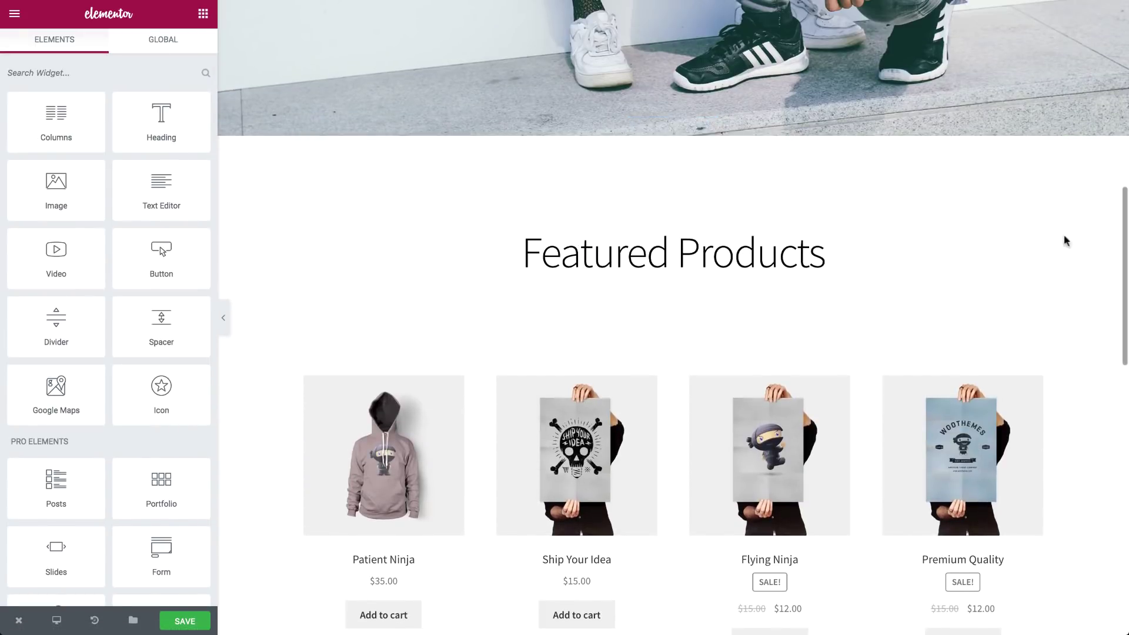
pyautogui.moveTo(932, 256)
pyautogui.mouseDown()
pyautogui.moveTo(764, 371)
pyautogui.moveTo(679, 160)
pyautogui.mouseUp()
pyautogui.scroll(-10, 764, 371)
pyautogui.scroll(5, 627, 313)
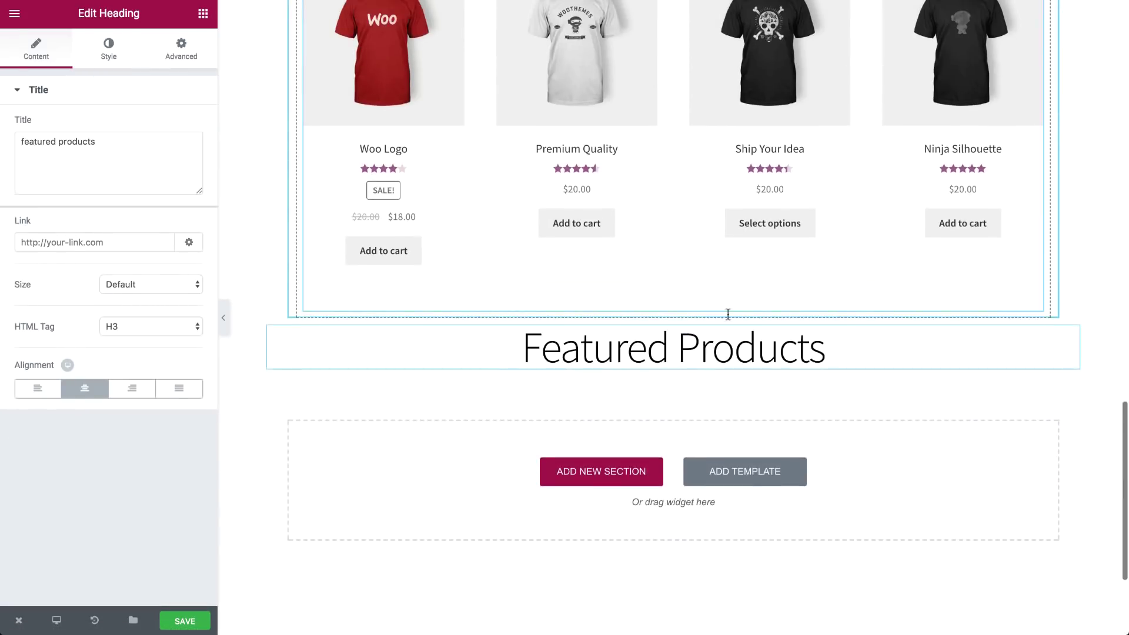
# Give the section a Min Height of 542.
pyautogui.click(637, 308)
pyautogui.click(167, 308)
pyautogui.click(149, 332)
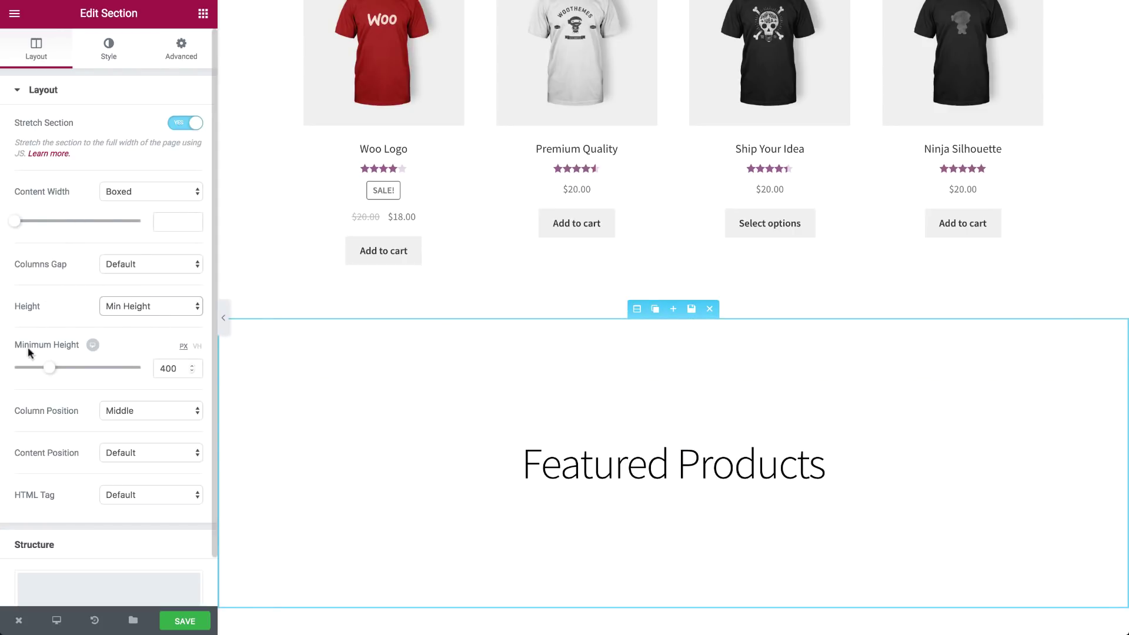
pyautogui.moveTo(49, 367); pyautogui.dragTo(66, 372)
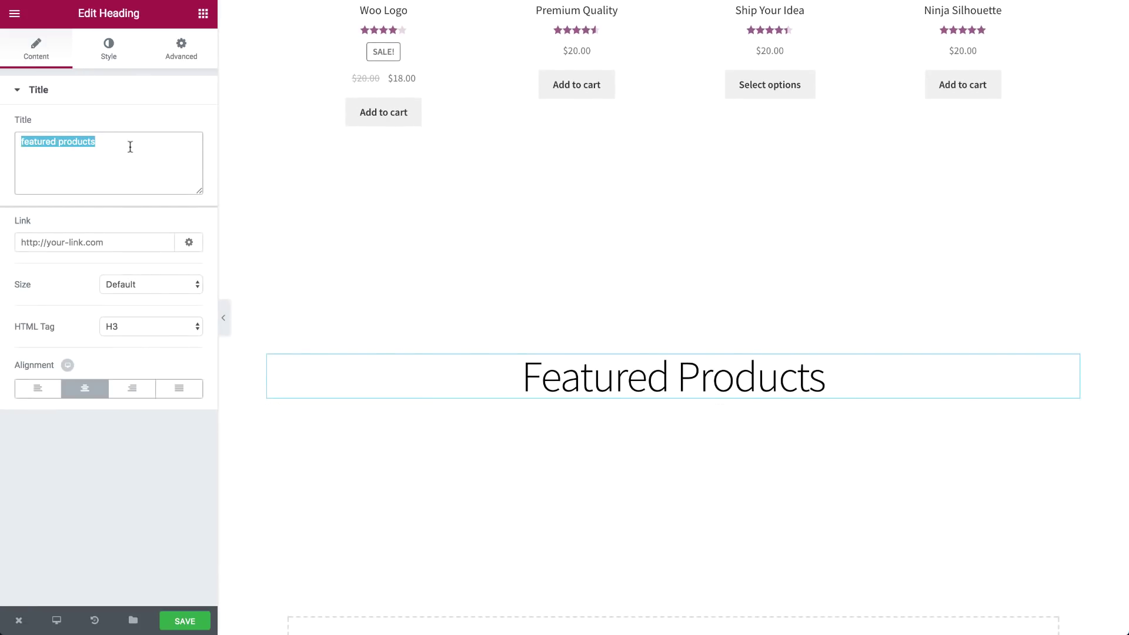
# Retitle the heading 'Adopt The Lifestyle', then duplicate it and paste Lorem ipsum into the copy.
pyautogui.write('Adopt the lifestyle')
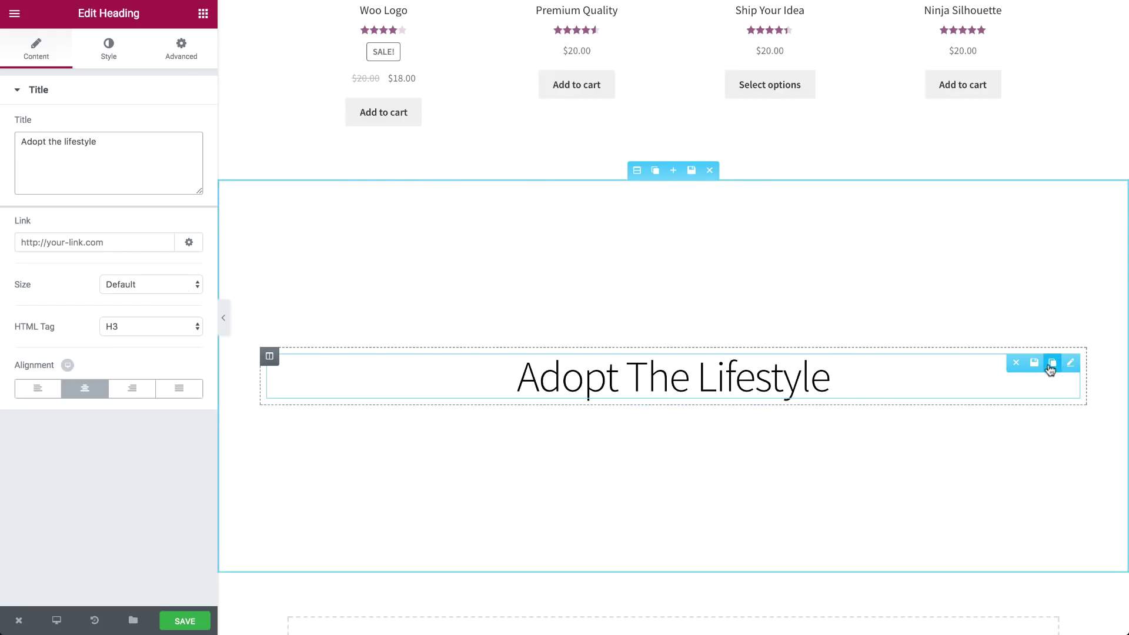
pyautogui.click(1052, 364)
pyautogui.click(97, 143)
pyautogui.hotkey('ctrl', 'a')
pyautogui.write('Lorem ipsum dolor sit amet, consectetur adipiscing elit. Sed in nulla gravida nisi tincidunt eleifend ac ut neque. Donec commodo ex leo, quis lo')
# Make the copied heading a p-tag paragraph with text size 21.
pyautogui.click(152, 327)
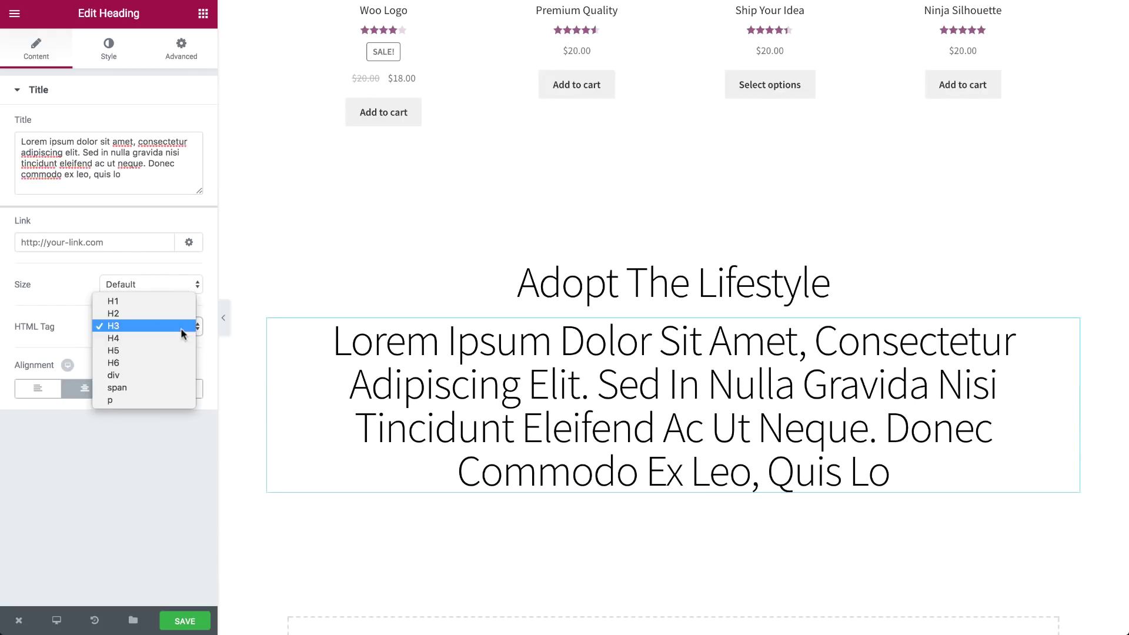
pyautogui.click(150, 401)
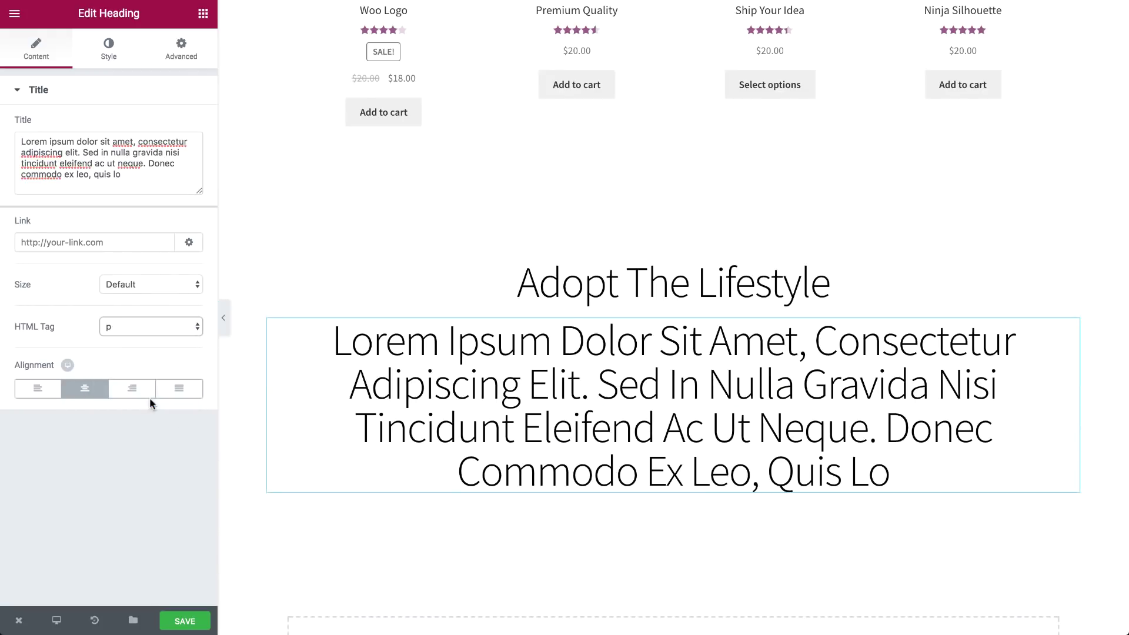
pyautogui.click(108, 49)
pyautogui.moveTo(53, 226); pyautogui.dragTo(27, 226)
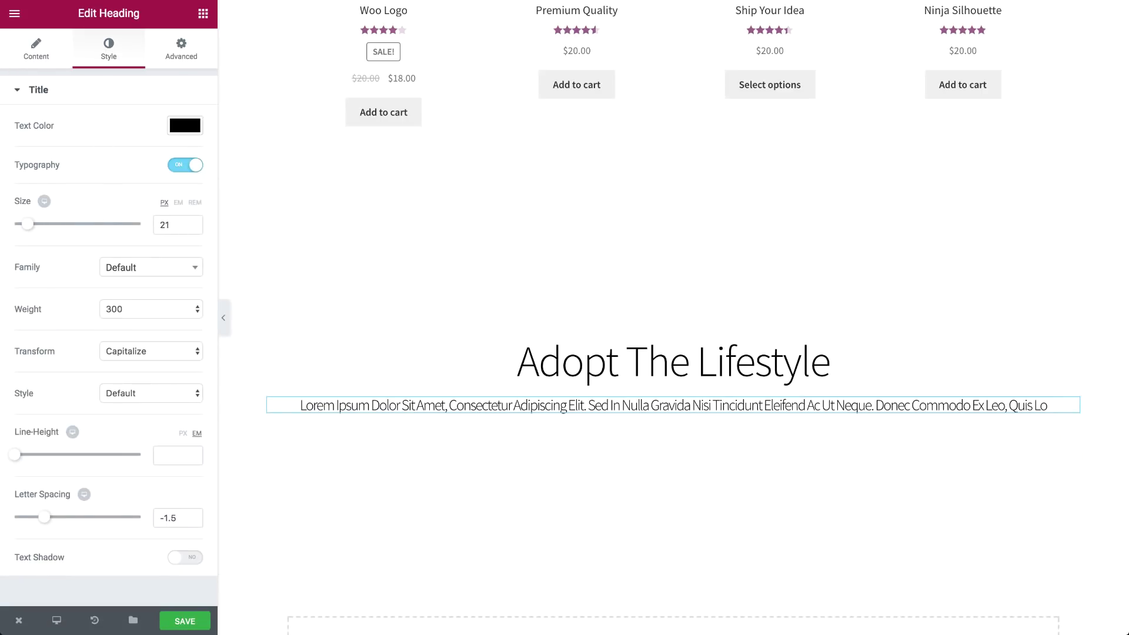
pyautogui.click(202, 14)
pyautogui.click(89, 72)
pyautogui.write('button')
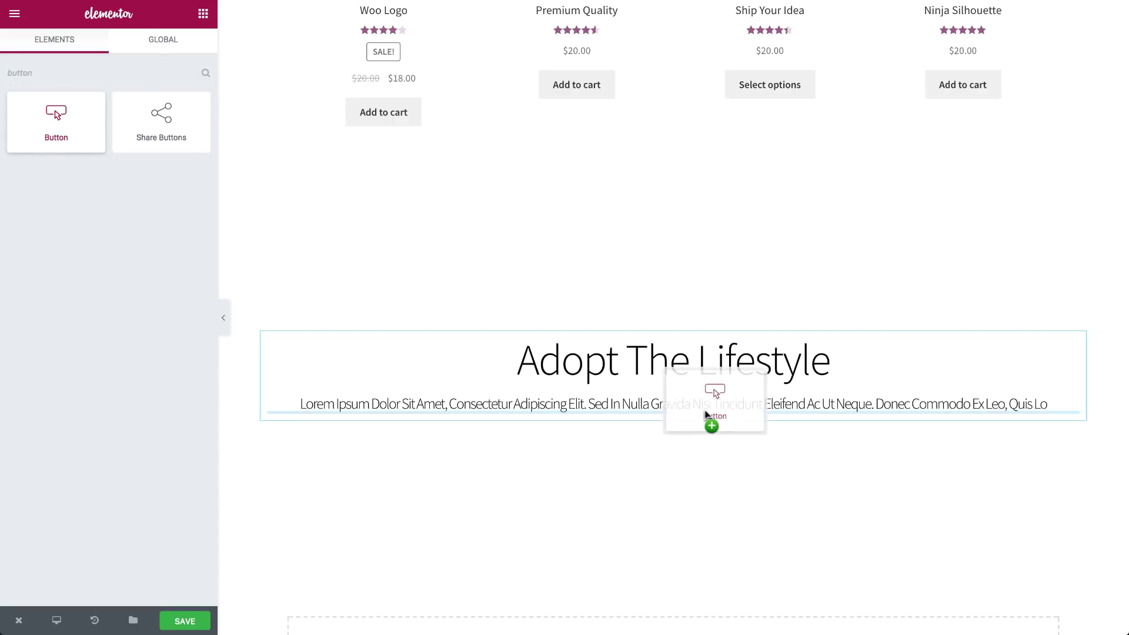
# Place a centred 'View all products' Button under the paragraph.
pyautogui.moveTo(46, 134); pyautogui.dragTo(706, 417)
pyautogui.click(86, 288)
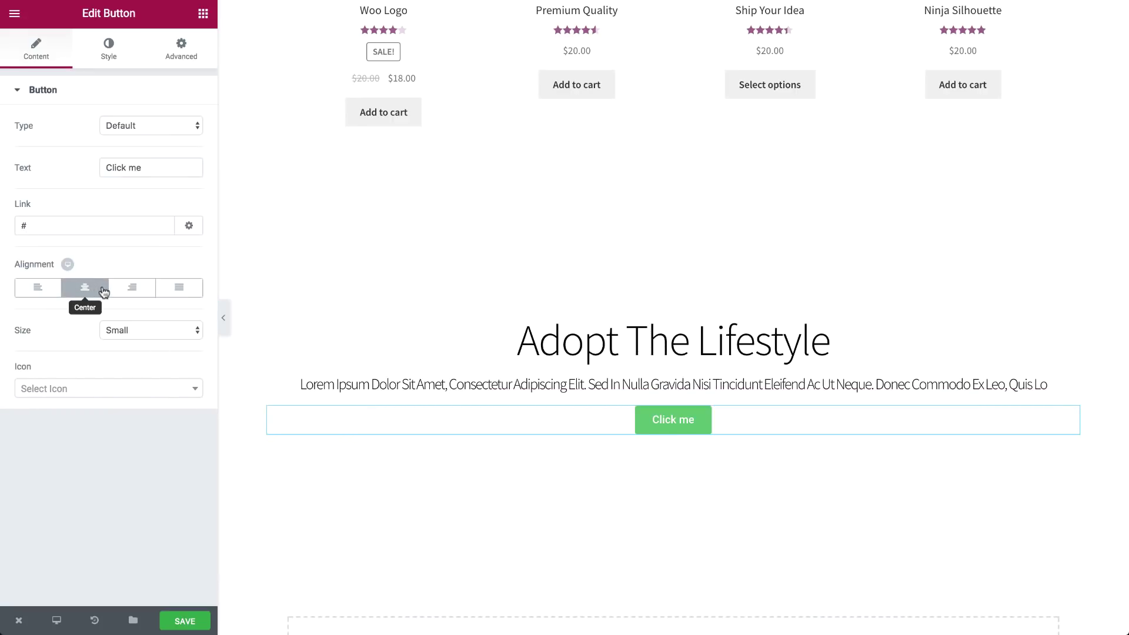
pyautogui.write('View all products')
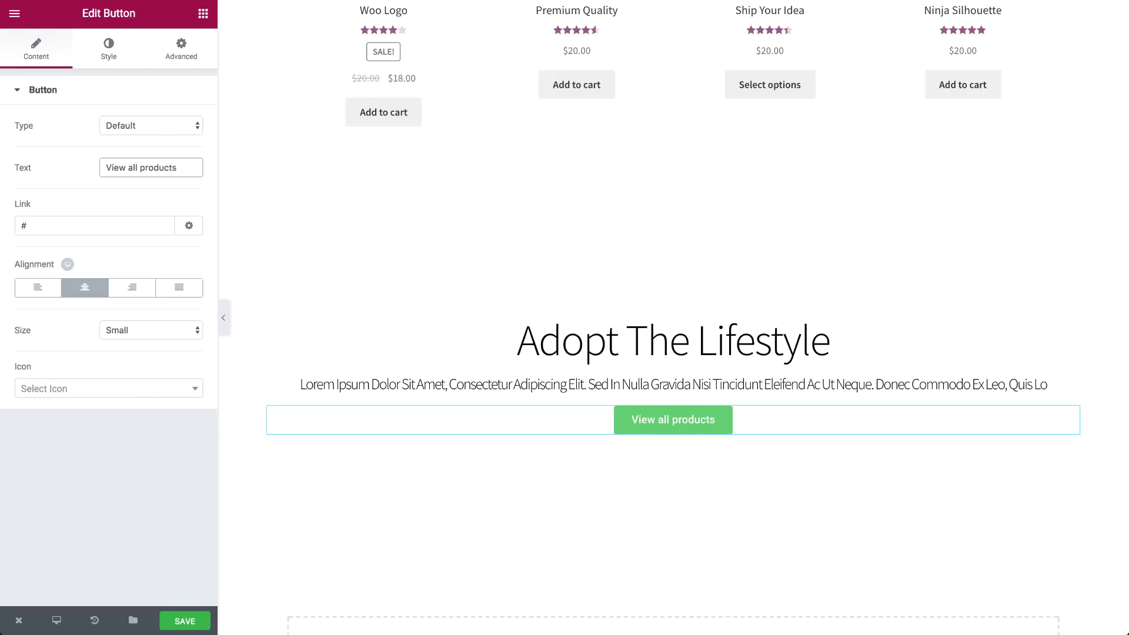
# Give the section a classic purple background.
pyautogui.click(637, 170)
pyautogui.click(109, 49)
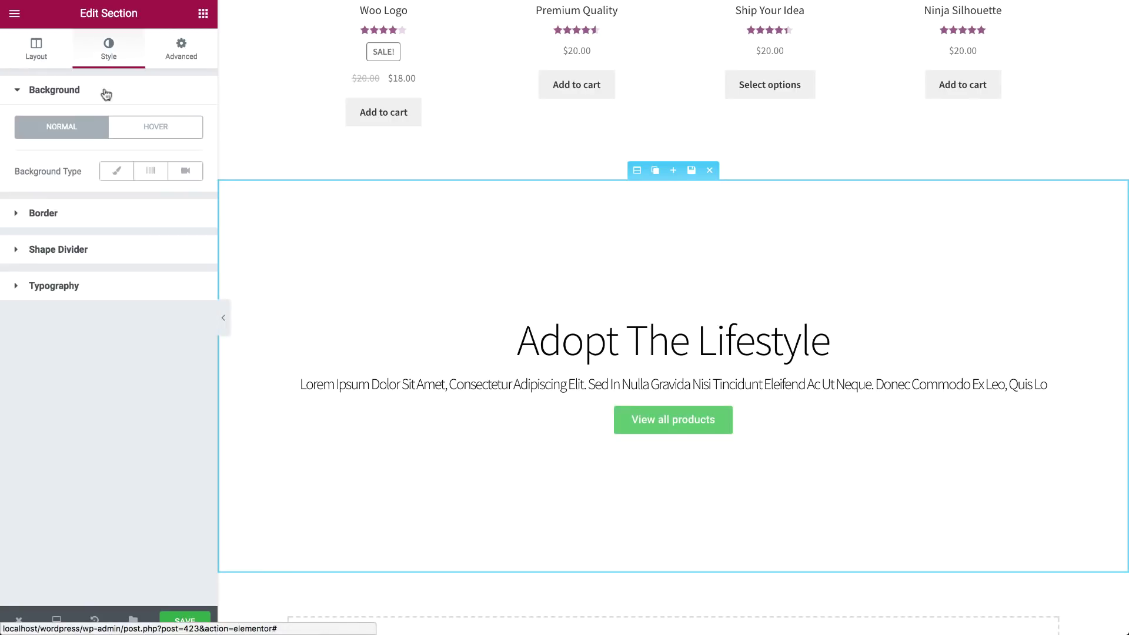
pyautogui.click(115, 171)
pyautogui.click(185, 214)
pyautogui.click(59, 383)
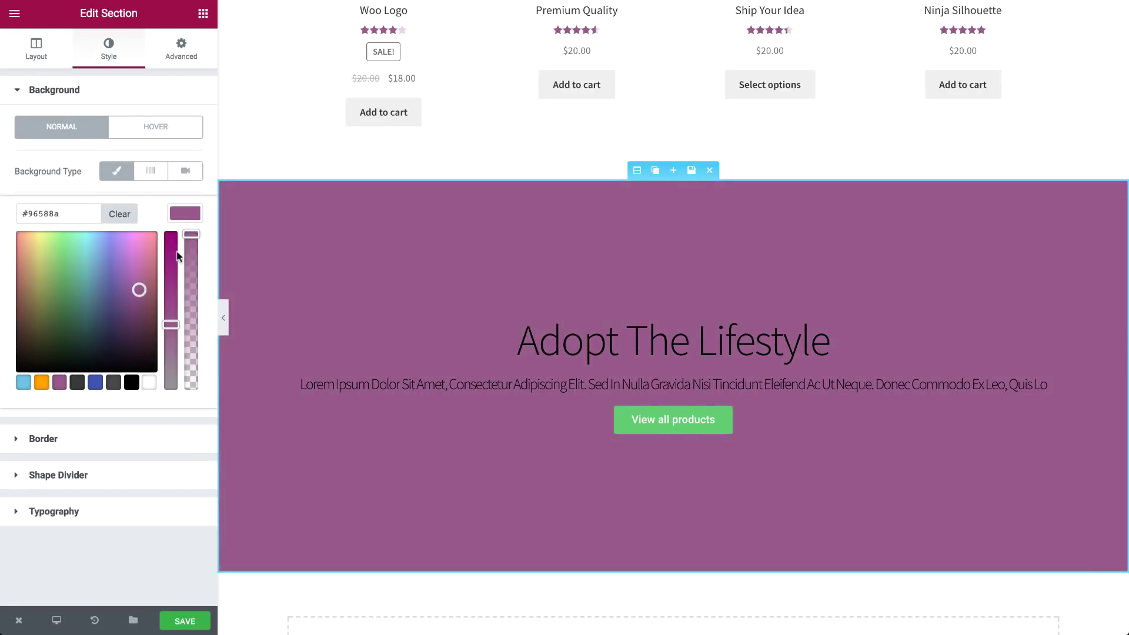
pyautogui.click(184, 213)
# Make the Adopt The Lifestyle heading orange and bold with wider letter spacing.
pyautogui.click(589, 345)
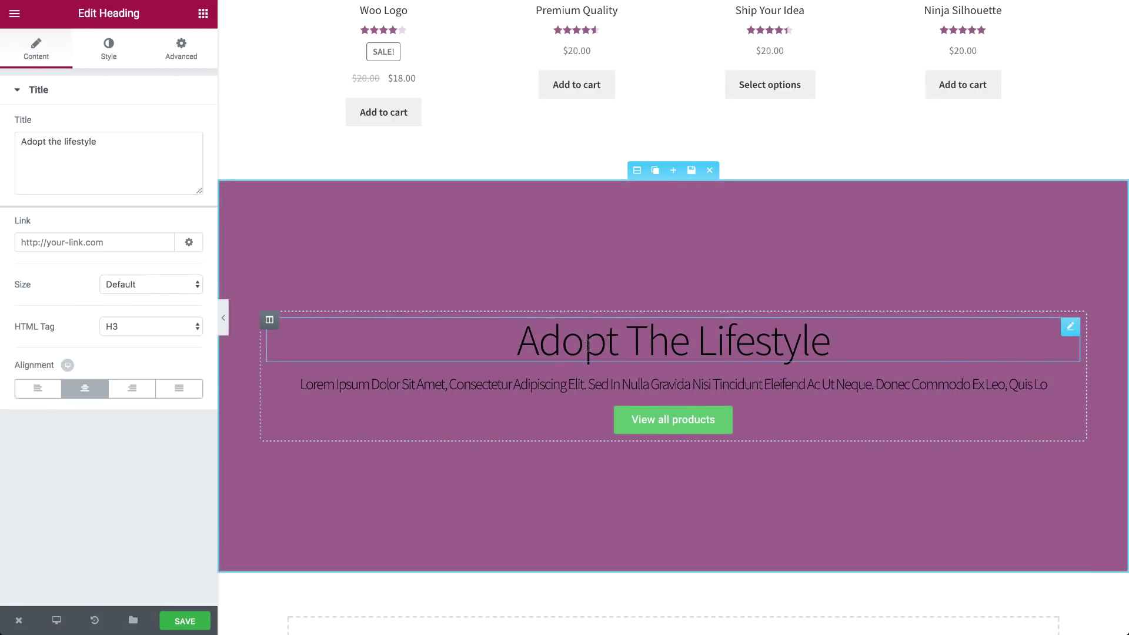
pyautogui.click(109, 48)
pyautogui.click(185, 127)
pyautogui.click(40, 295)
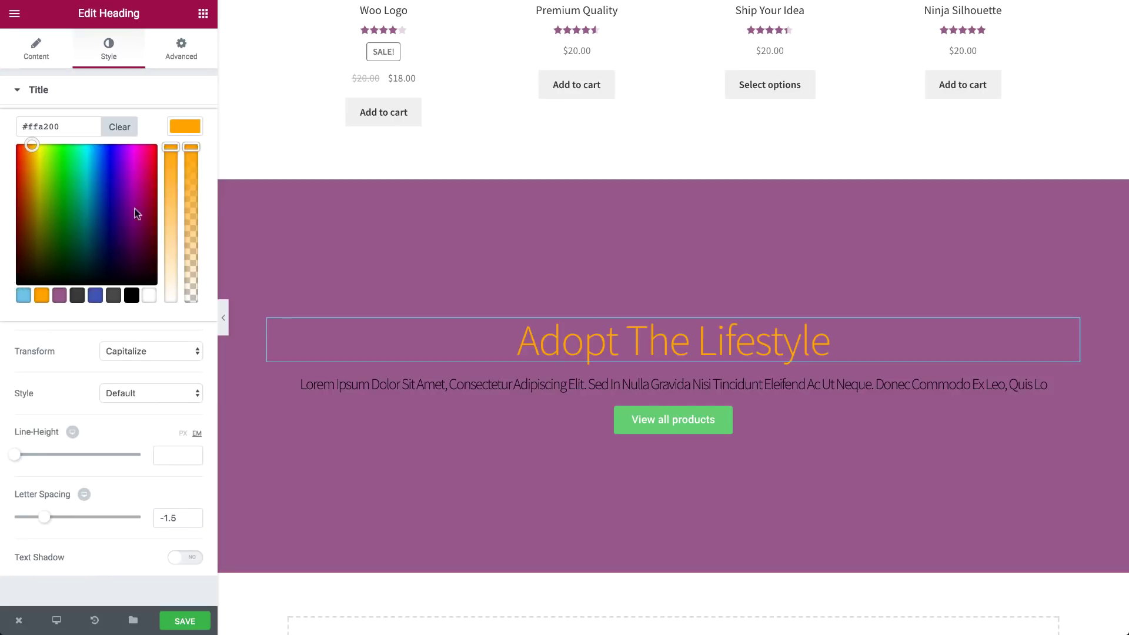
pyautogui.click(184, 127)
pyautogui.click(136, 310)
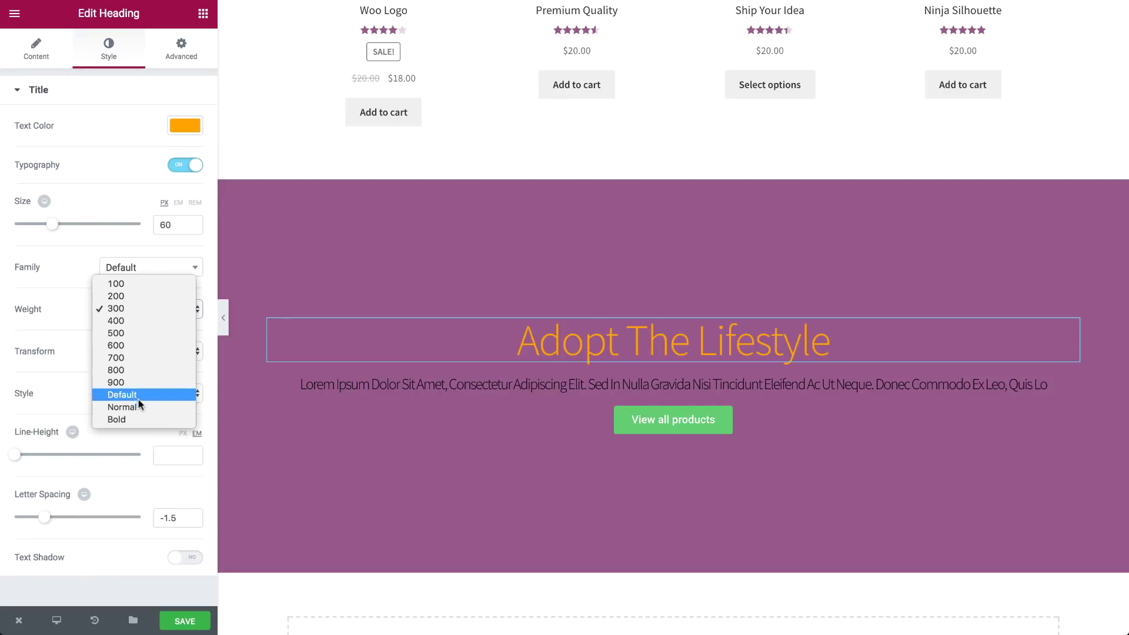
pyautogui.click(137, 422)
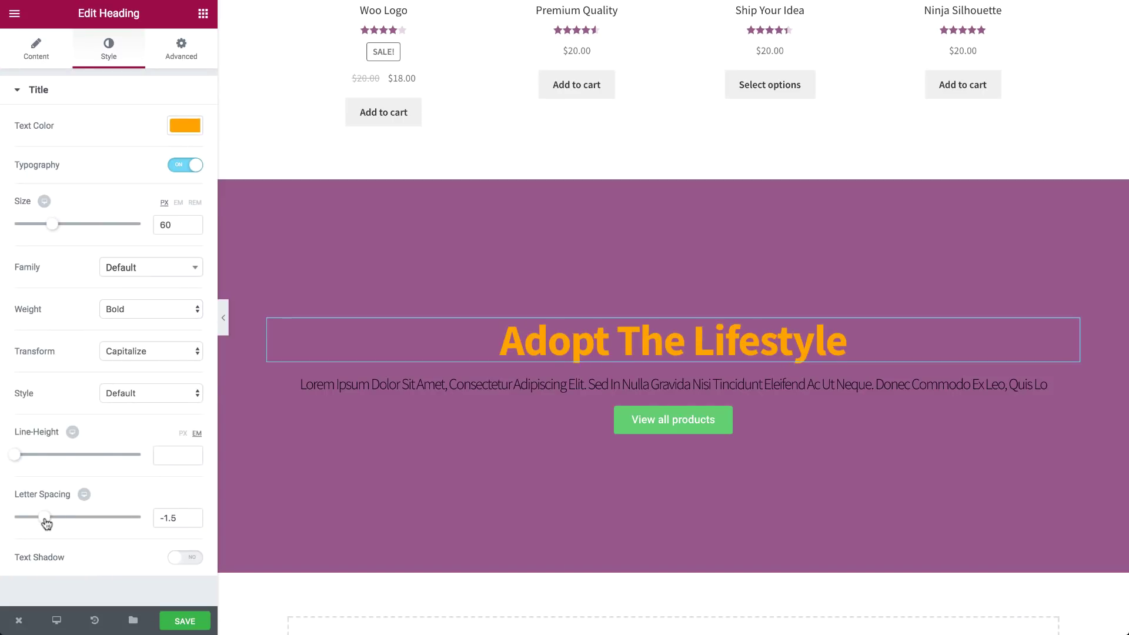
pyautogui.moveTo(47, 520); pyautogui.dragTo(55, 521)
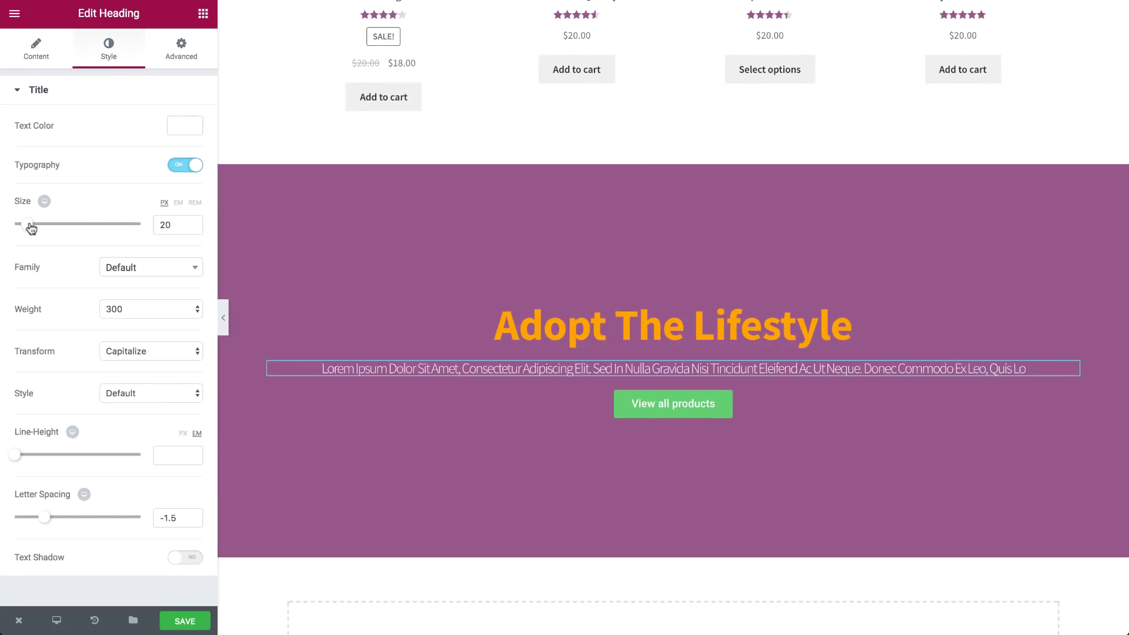
# Set the paragraph to Normal weight and narrow the content width to 702.
pyautogui.click(150, 309)
pyautogui.click(150, 413)
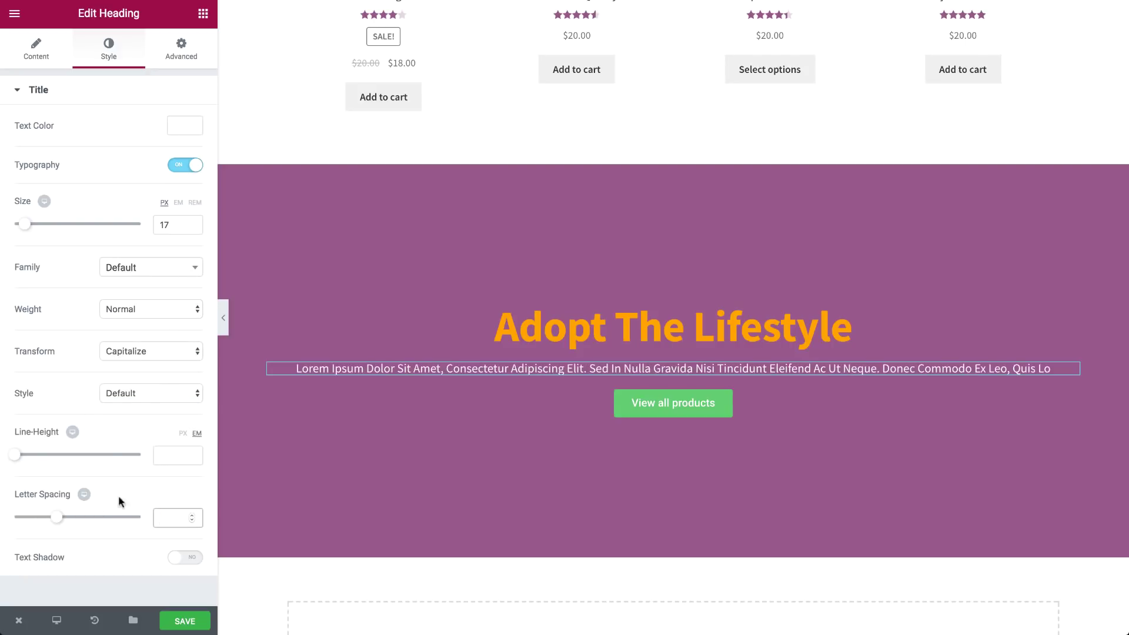
pyautogui.moveTo(16, 221); pyautogui.dragTo(40, 228)
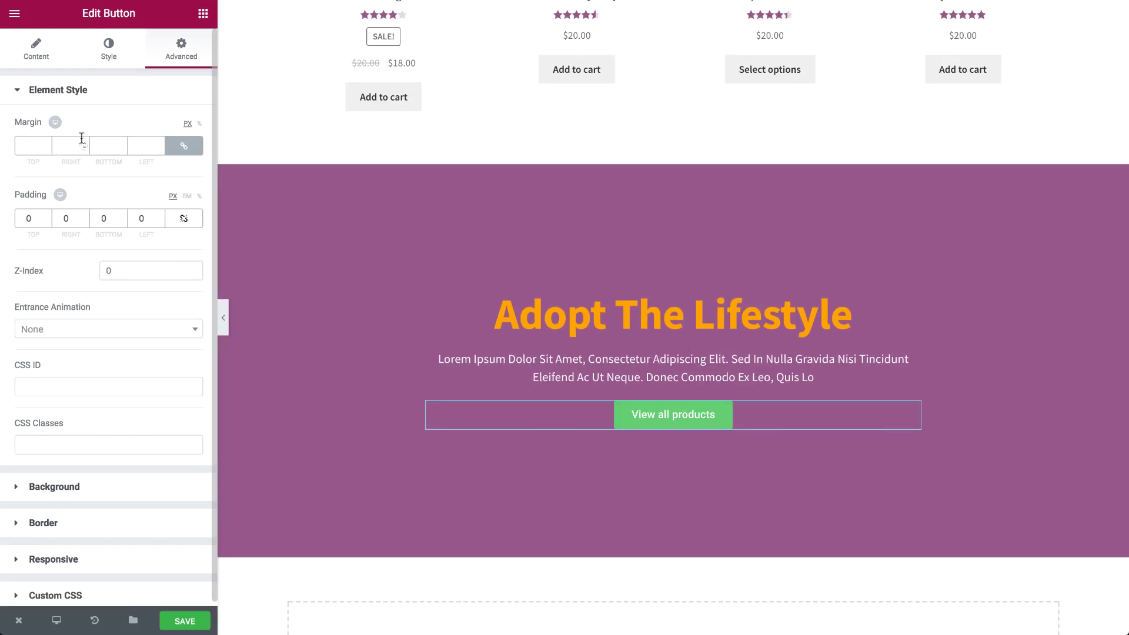
pyautogui.write('40')
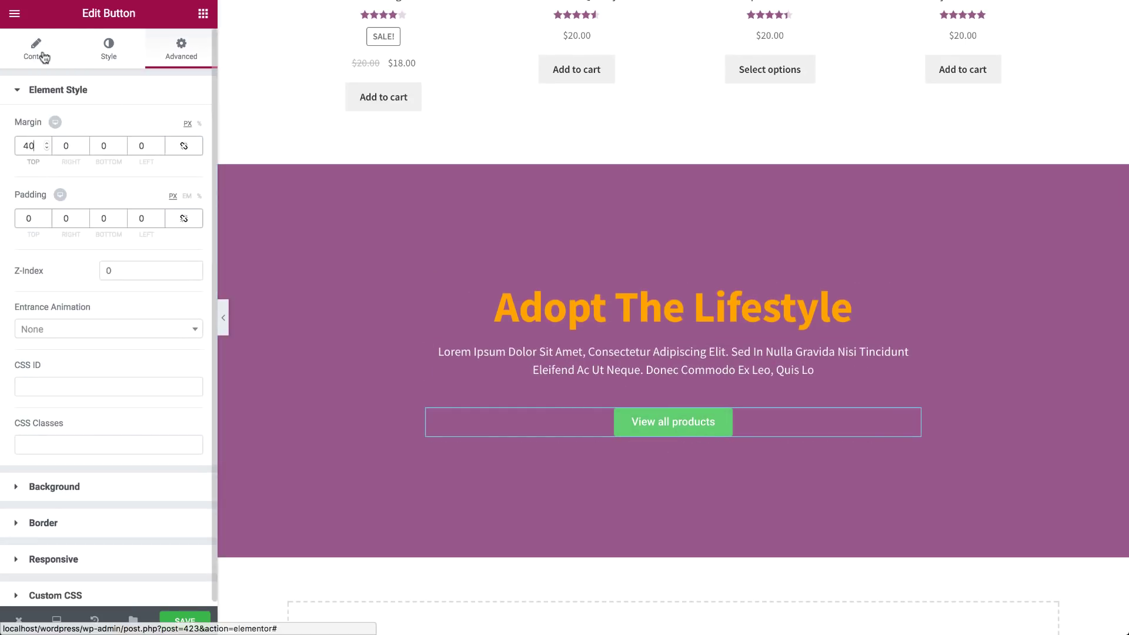
# Add a shopping-bag icon to the button and give it an orange background.
pyautogui.click(36, 49)
pyautogui.click(70, 388)
pyautogui.write('bag')
pyautogui.click(84, 432)
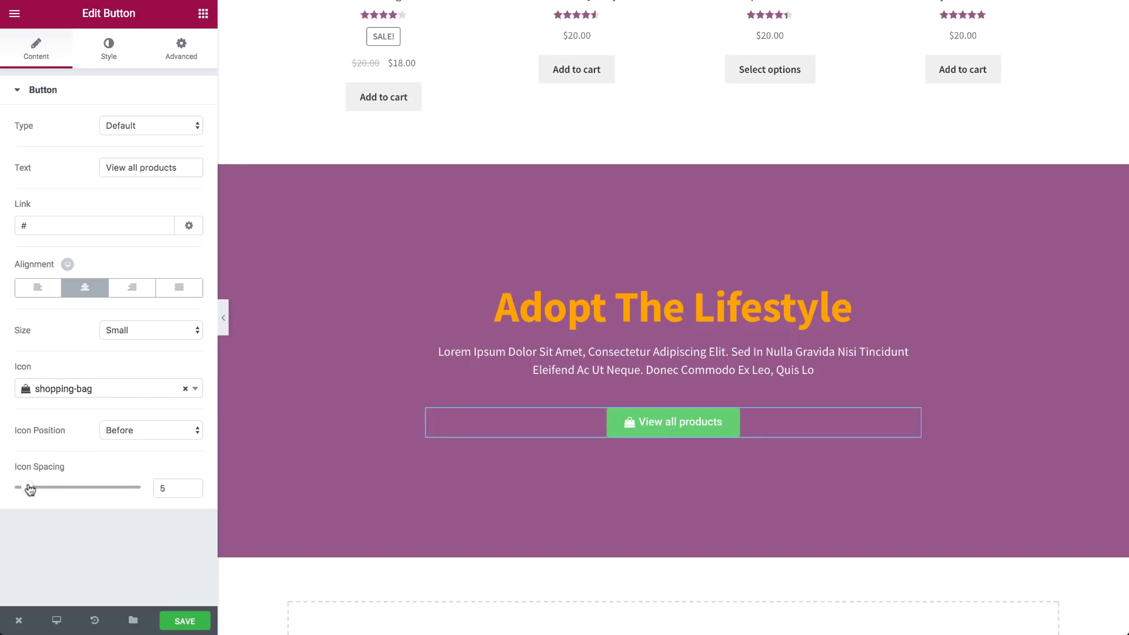
pyautogui.click(109, 49)
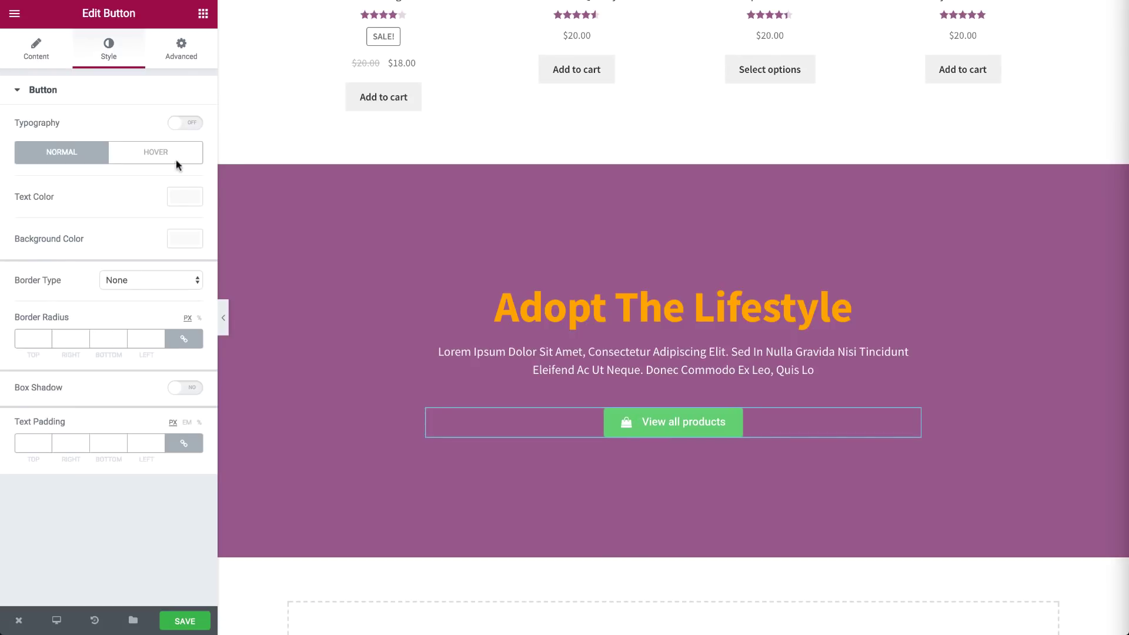
pyautogui.click(184, 197)
pyautogui.click(42, 406)
# Set the button text to size 19 Source Sans Pro, weight 600, capitalized.
pyautogui.click(185, 123)
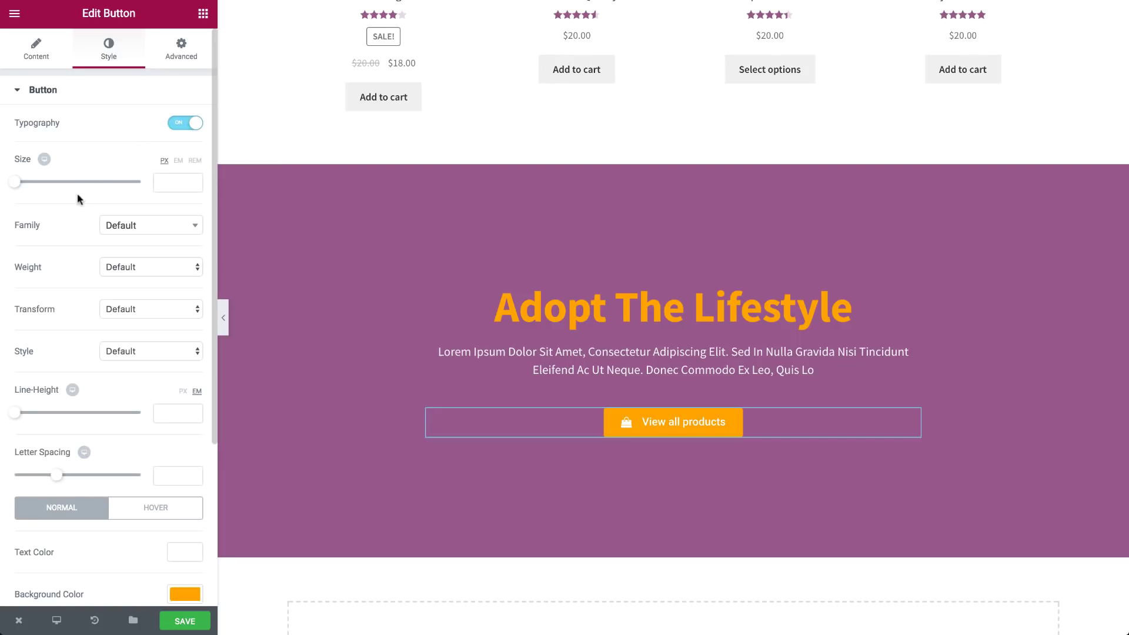
pyautogui.moveTo(18, 182); pyautogui.dragTo(28, 182)
pyautogui.click(150, 267)
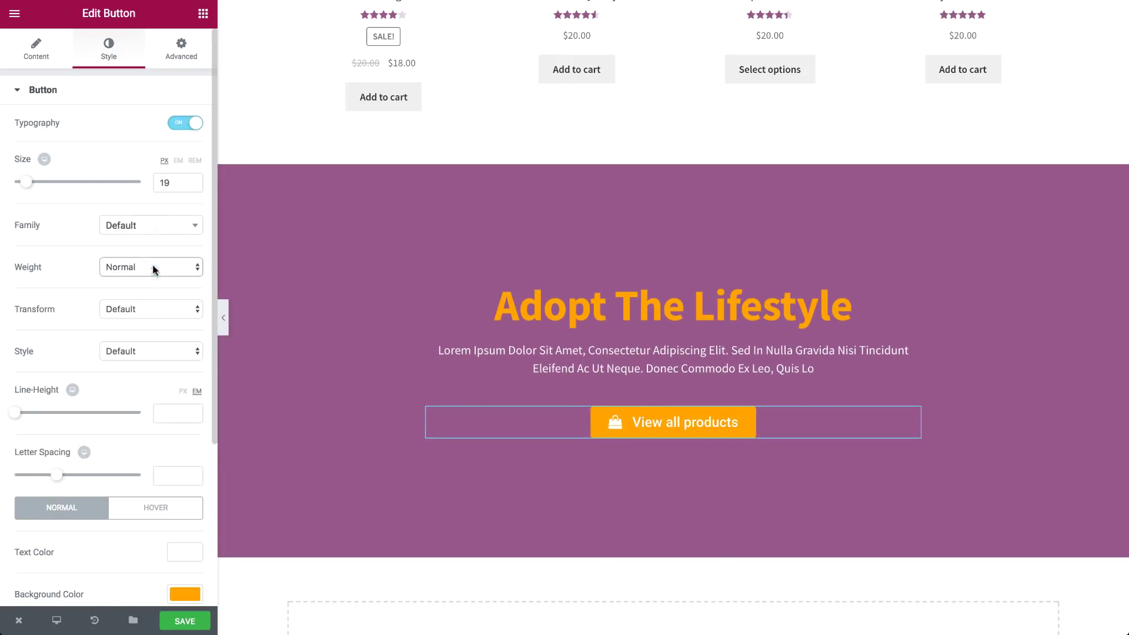
pyautogui.click(151, 225)
pyautogui.write('source')
pyautogui.click(143, 304)
pyautogui.click(151, 267)
pyautogui.click(145, 309)
pyautogui.click(128, 344)
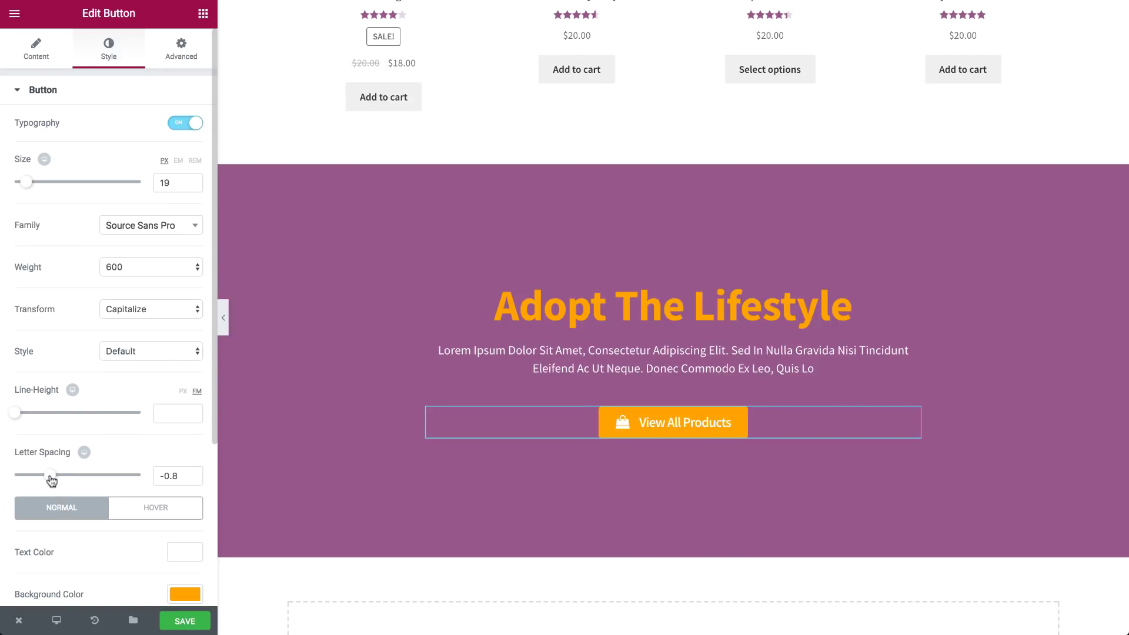
pyautogui.moveTo(51, 479); pyautogui.dragTo(53, 480)
pyautogui.scroll(-5, 53, 441)
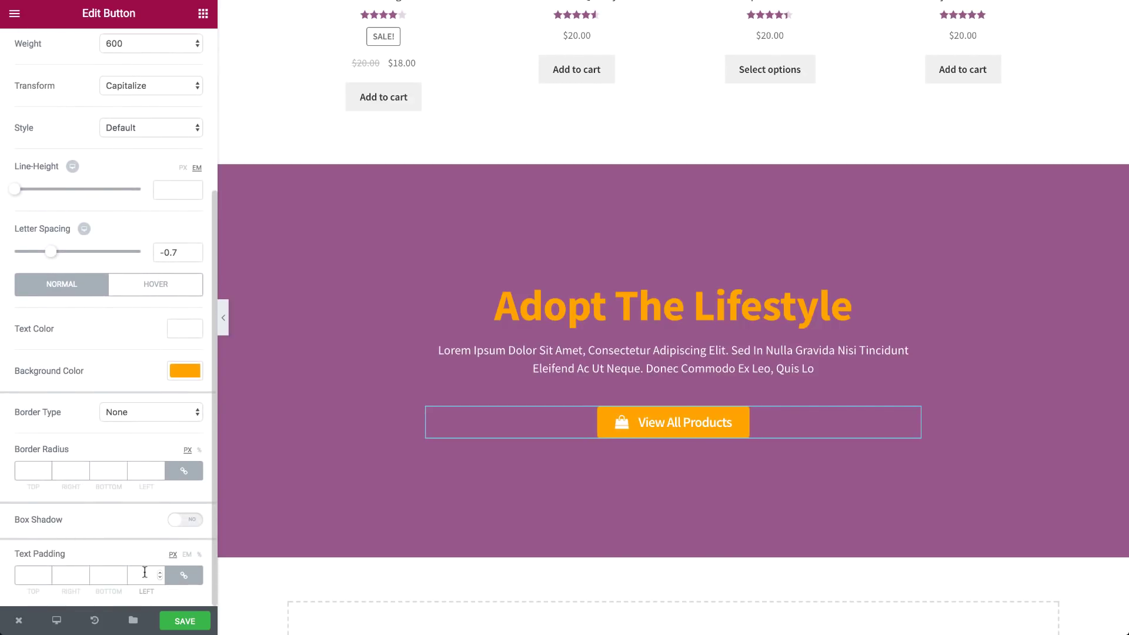
pyautogui.write('26')
pyautogui.write('20')
pyautogui.scroll(-1, 353, 574)
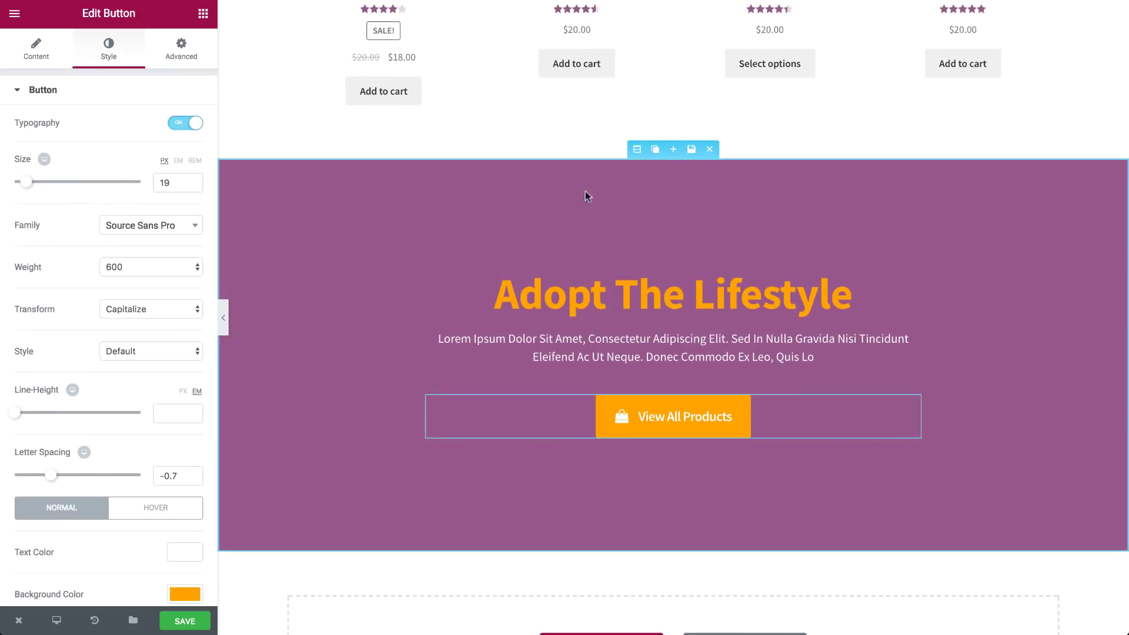
# Set the sneakers photo as the purple section's background image.
pyautogui.click(589, 187)
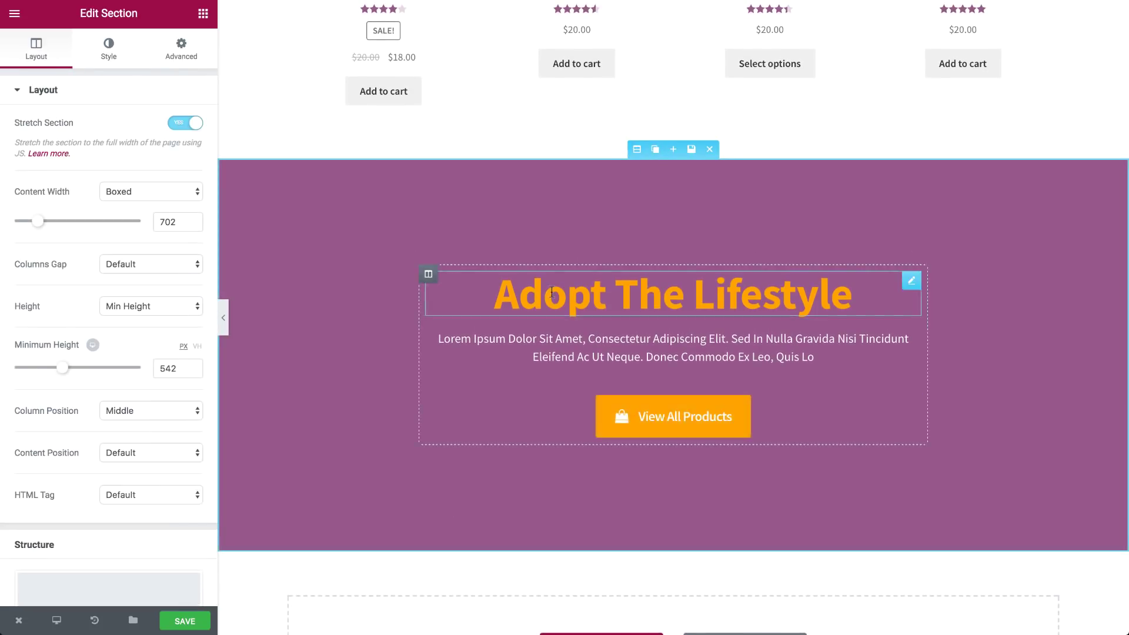
pyautogui.click(108, 49)
pyautogui.click(158, 317)
pyautogui.scroll(-3, 427, 390)
pyautogui.scroll(-3, 427, 391)
pyautogui.click(616, 350)
pyautogui.click(1058, 593)
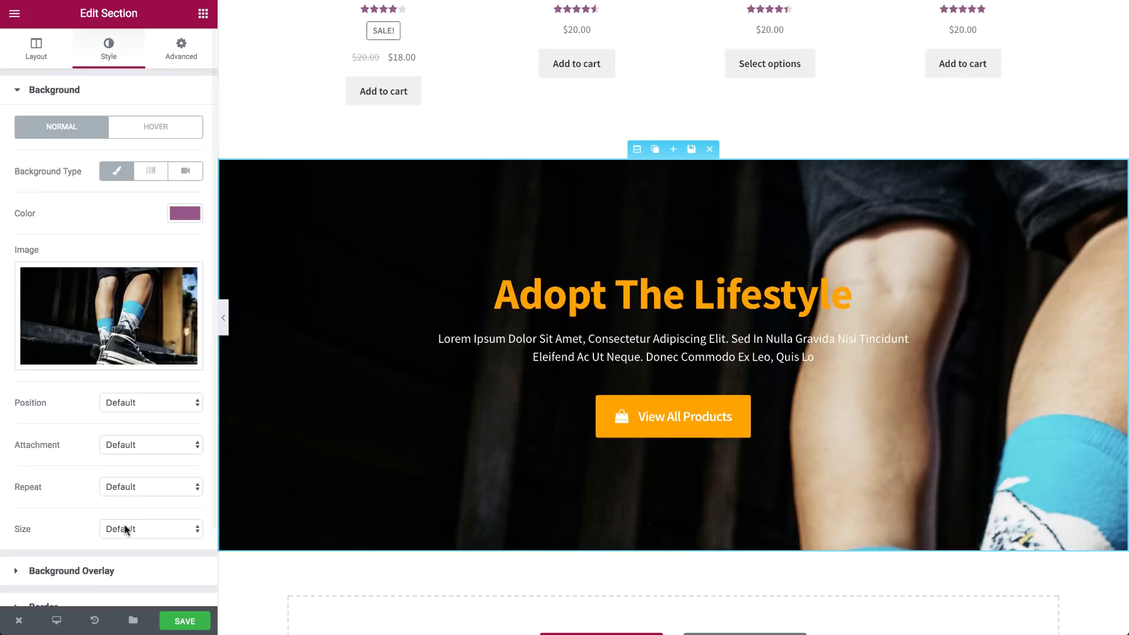
# Set the background to Fixed attachment, Default size, and Center Left position.
pyautogui.click(150, 529)
pyautogui.click(133, 554)
pyautogui.click(146, 445)
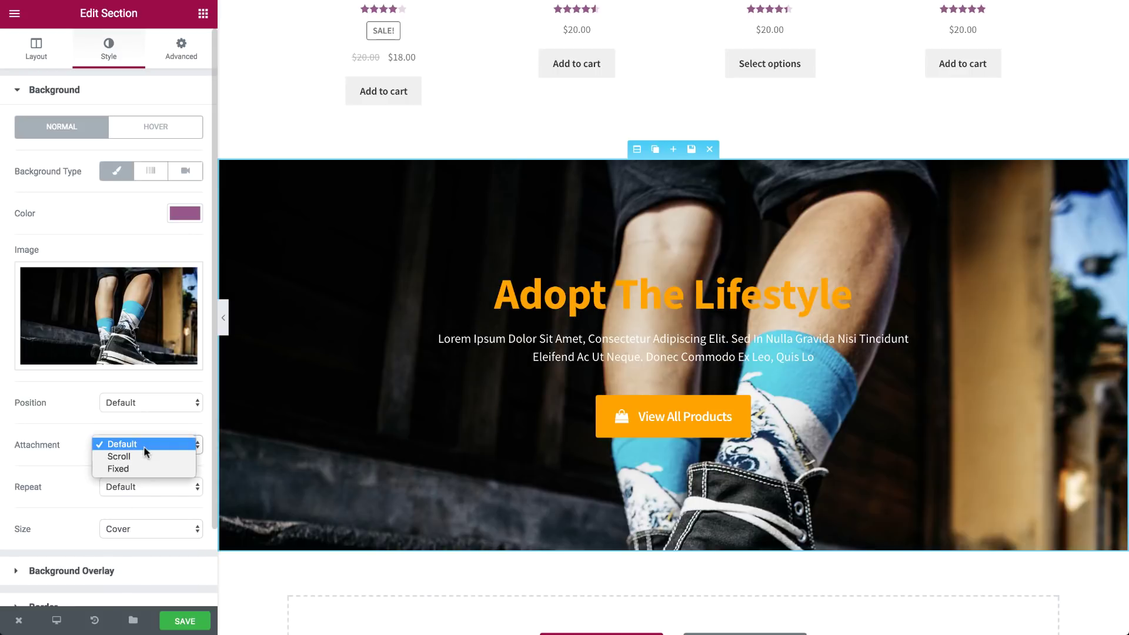
pyautogui.click(158, 403)
pyautogui.click(133, 347)
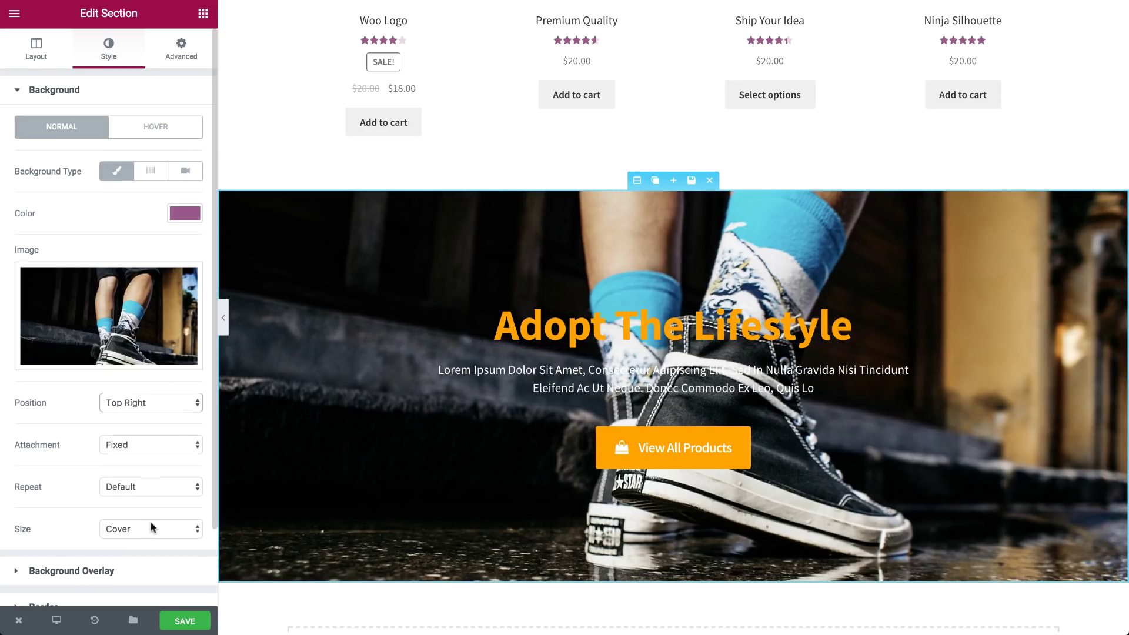
pyautogui.click(151, 529)
pyautogui.scroll(-2, 465, 493)
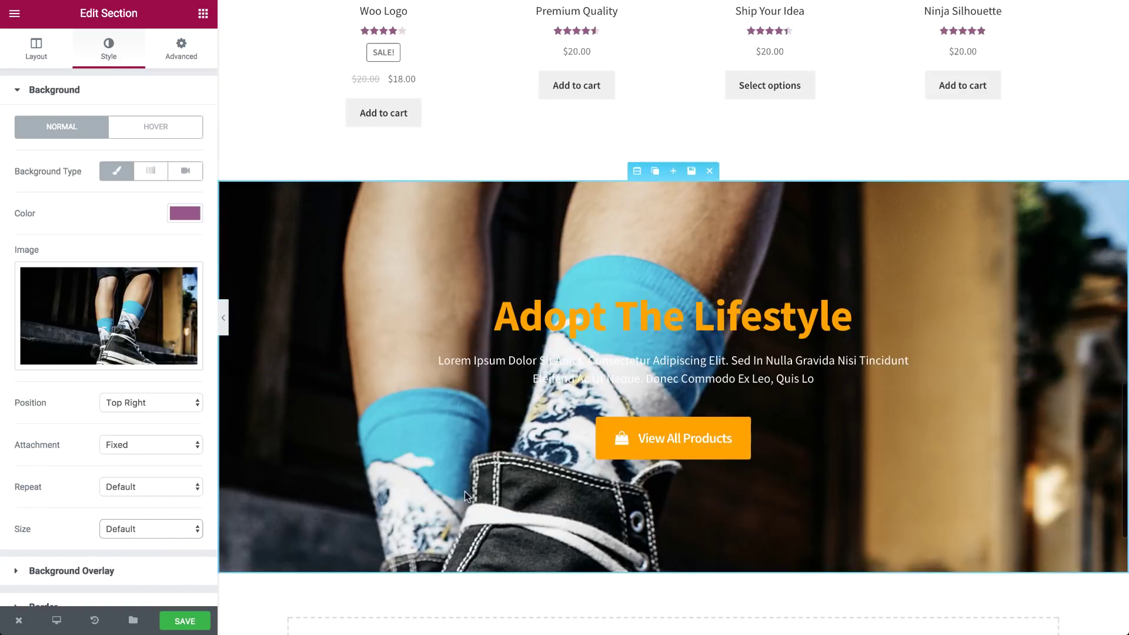
pyautogui.click(159, 397)
pyautogui.click(142, 422)
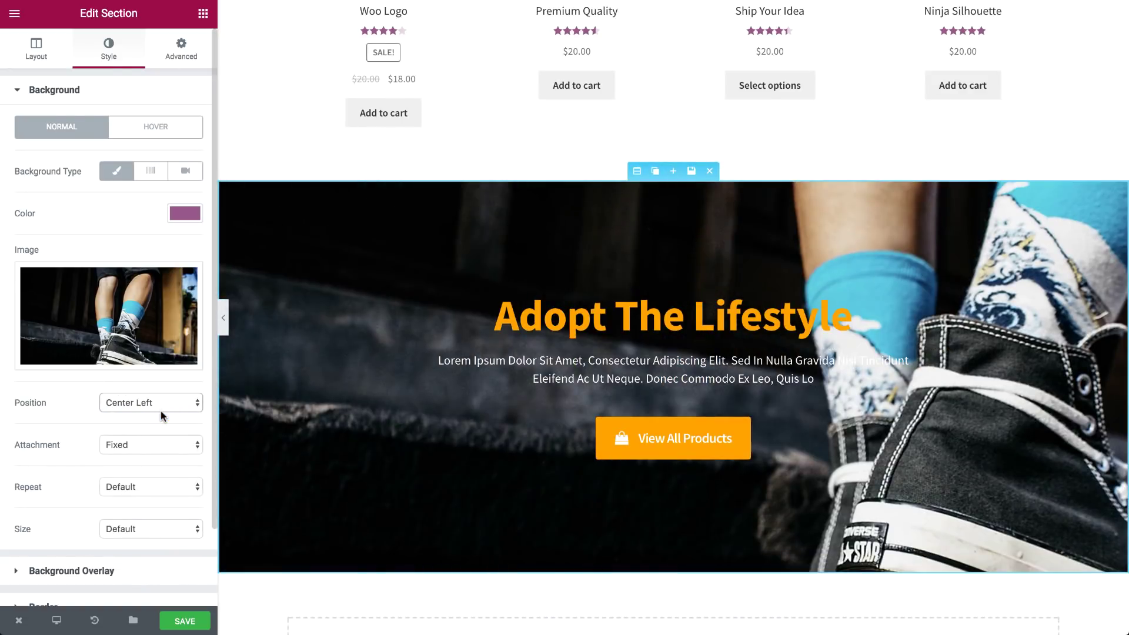
pyautogui.scroll(-3, 570, 456)
pyautogui.scroll(4, 570, 456)
pyautogui.scroll(-2, 569, 456)
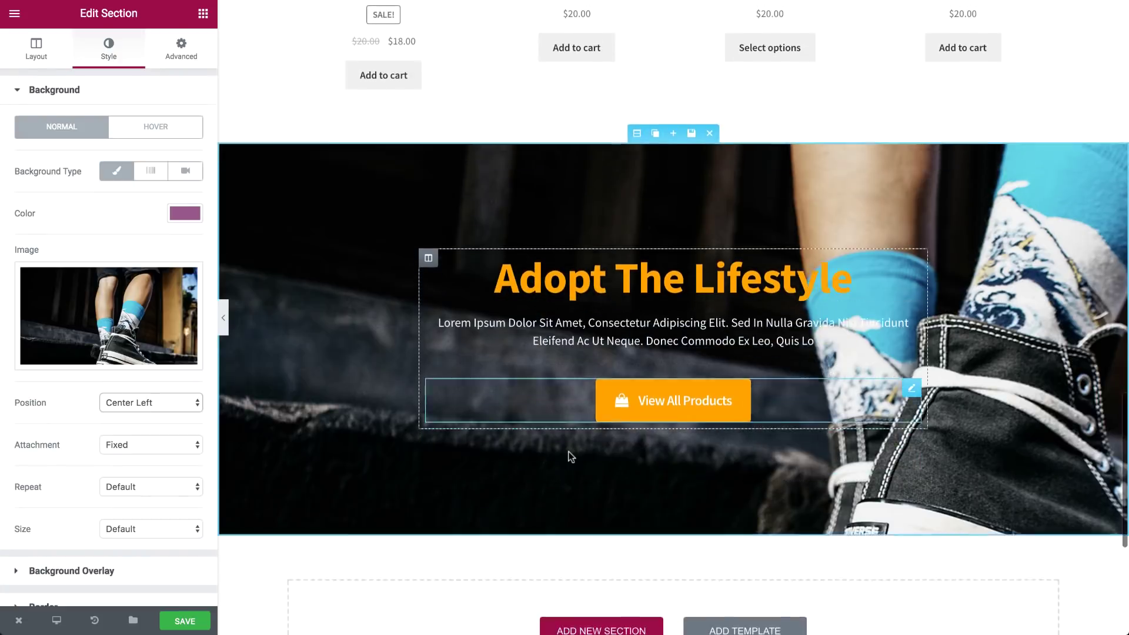
pyautogui.scroll(1, 568, 456)
pyautogui.scroll(-2, 152, 366)
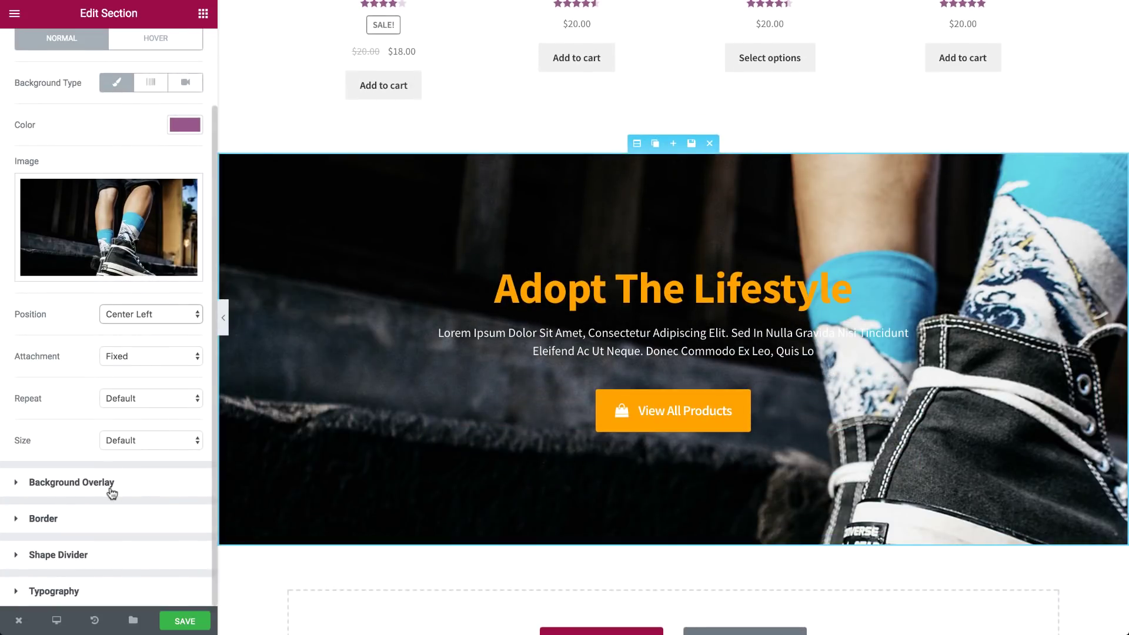
# Add a 0.8-opacity black-to-purple gradient overlay and a Grow hover animation to the button.
pyautogui.click(71, 488)
pyautogui.click(165, 212)
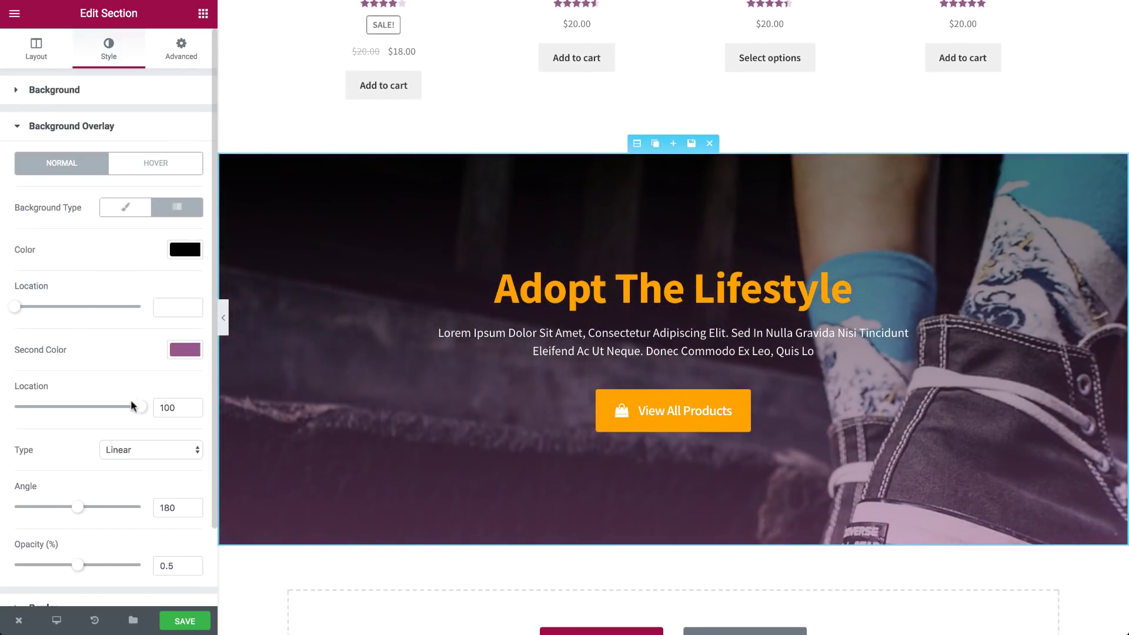
pyautogui.scroll(-1, 95, 524)
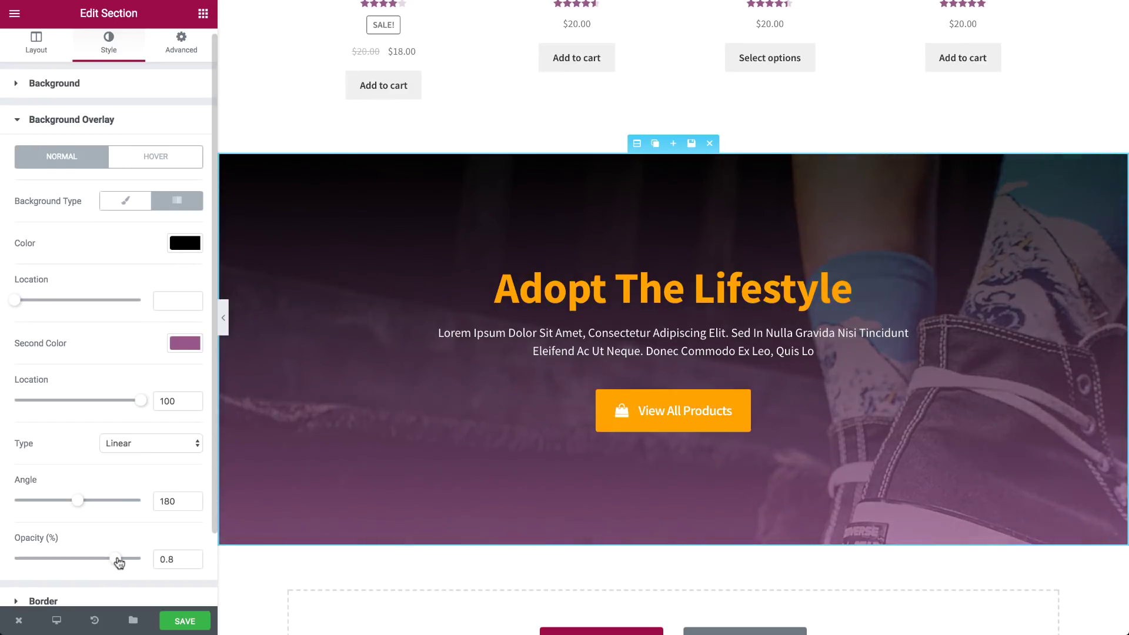
pyautogui.scroll(-1, 485, 555)
pyautogui.click(672, 399)
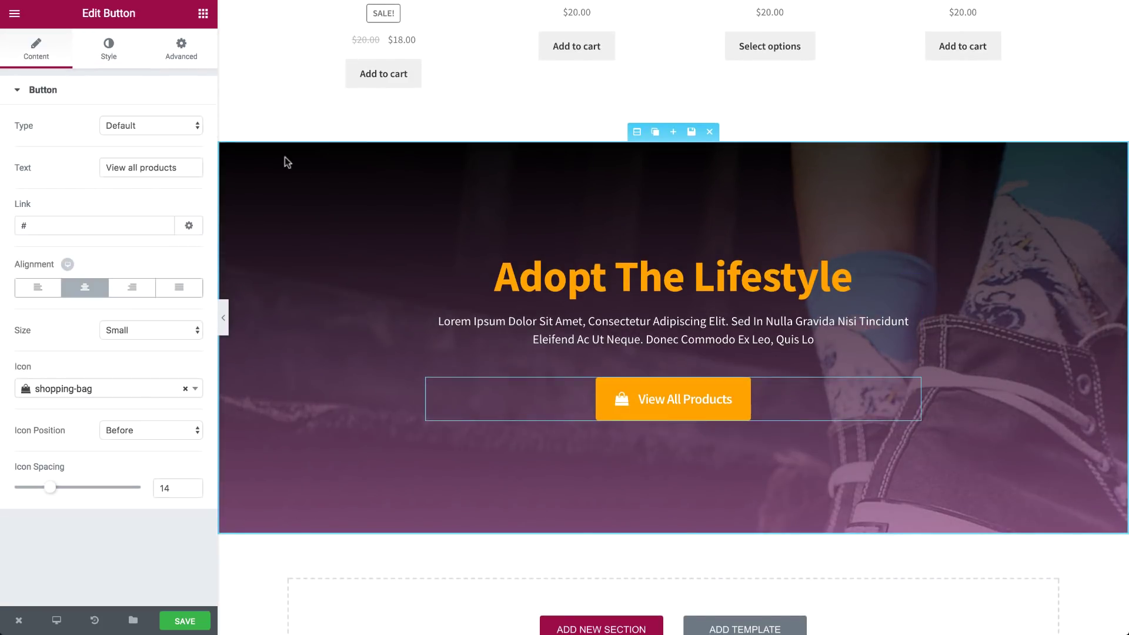
pyautogui.click(108, 48)
pyautogui.scroll(-4, 105, 353)
pyautogui.click(155, 285)
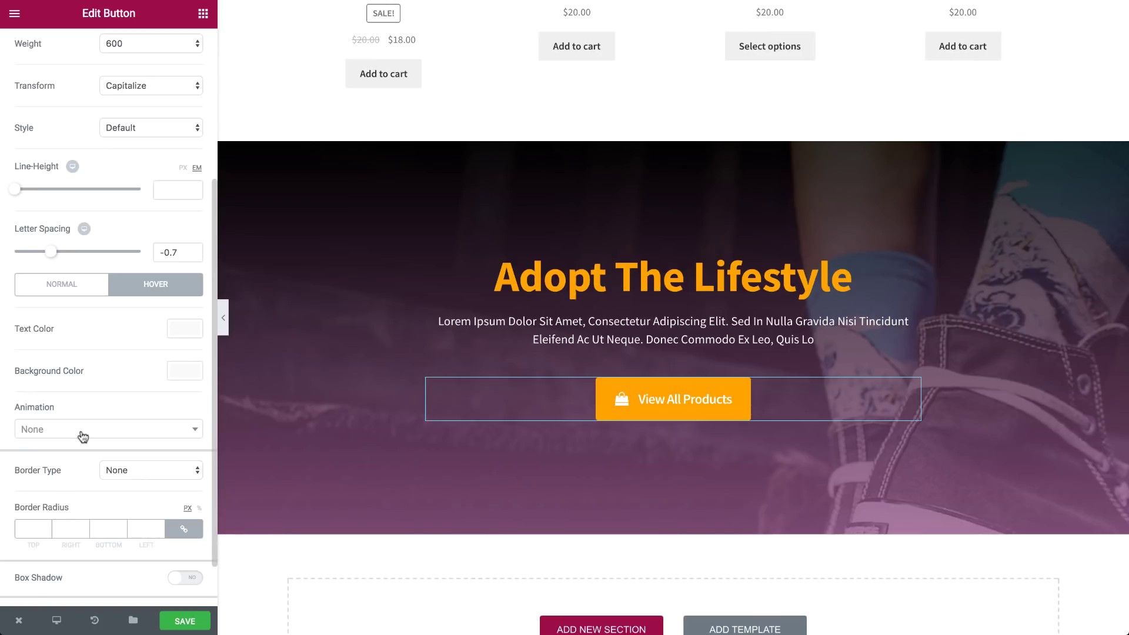
pyautogui.click(83, 429)
pyautogui.click(53, 468)
pyautogui.scroll(5, 106, 354)
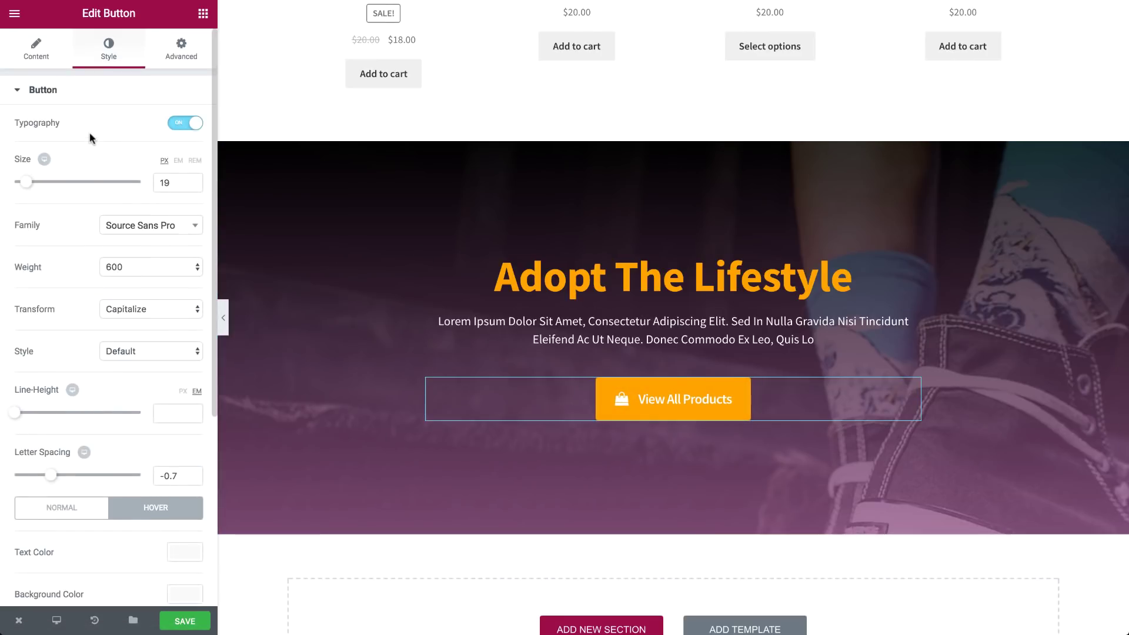
pyautogui.click(635, 131)
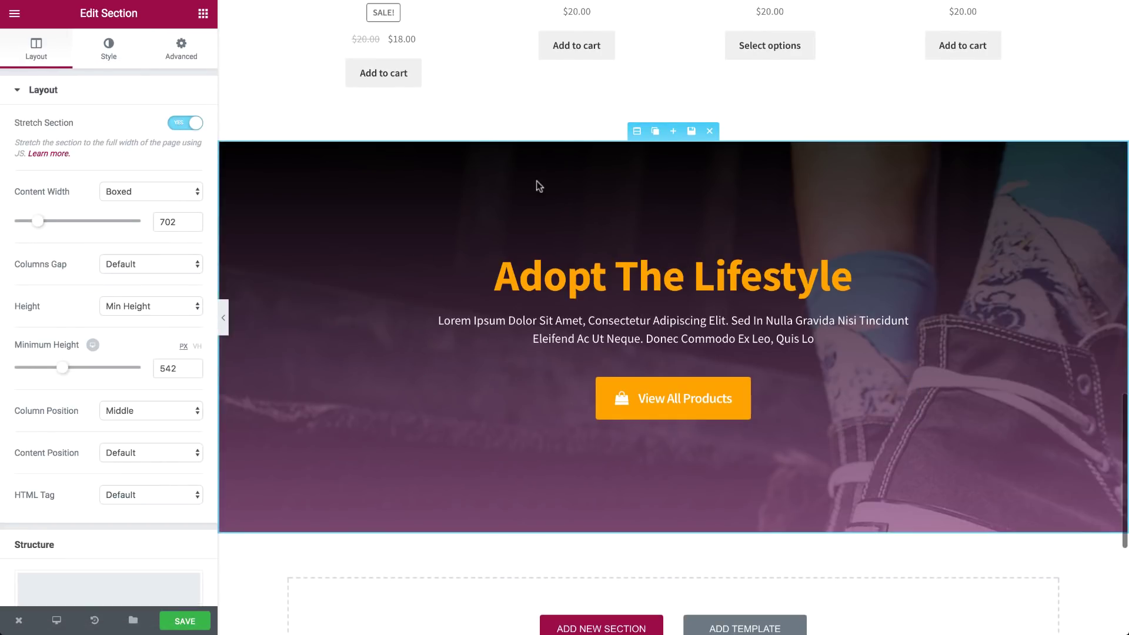
# Replace the sneakers photo with a pasted YouTube link as the hero's video background.
pyautogui.click(108, 48)
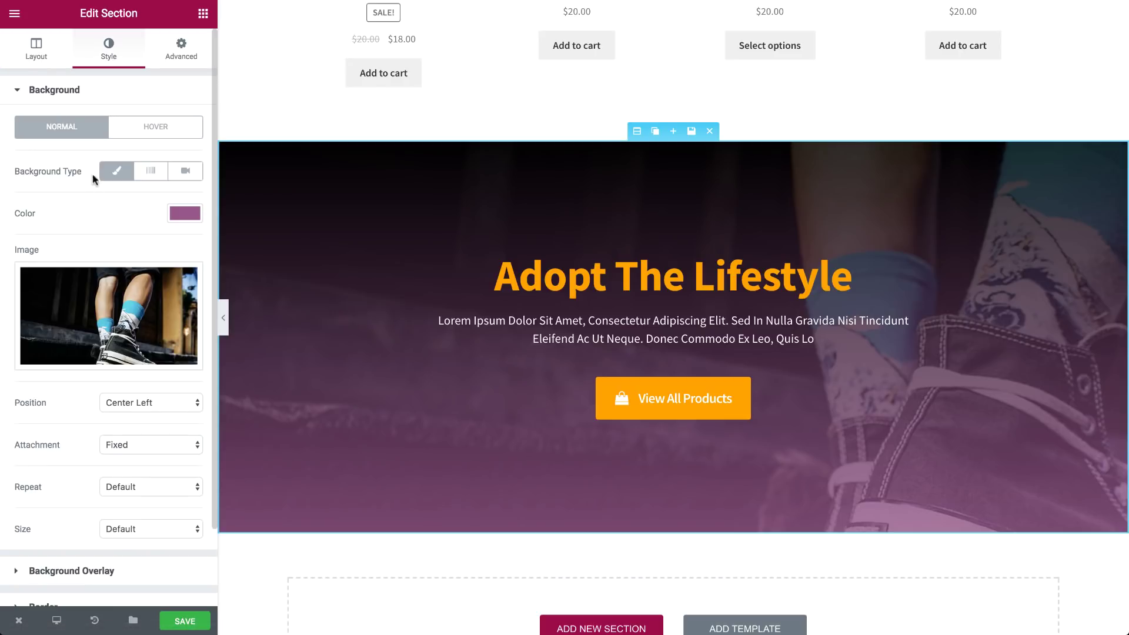
pyautogui.scroll(-2, 95, 221)
pyautogui.scroll(2, 95, 220)
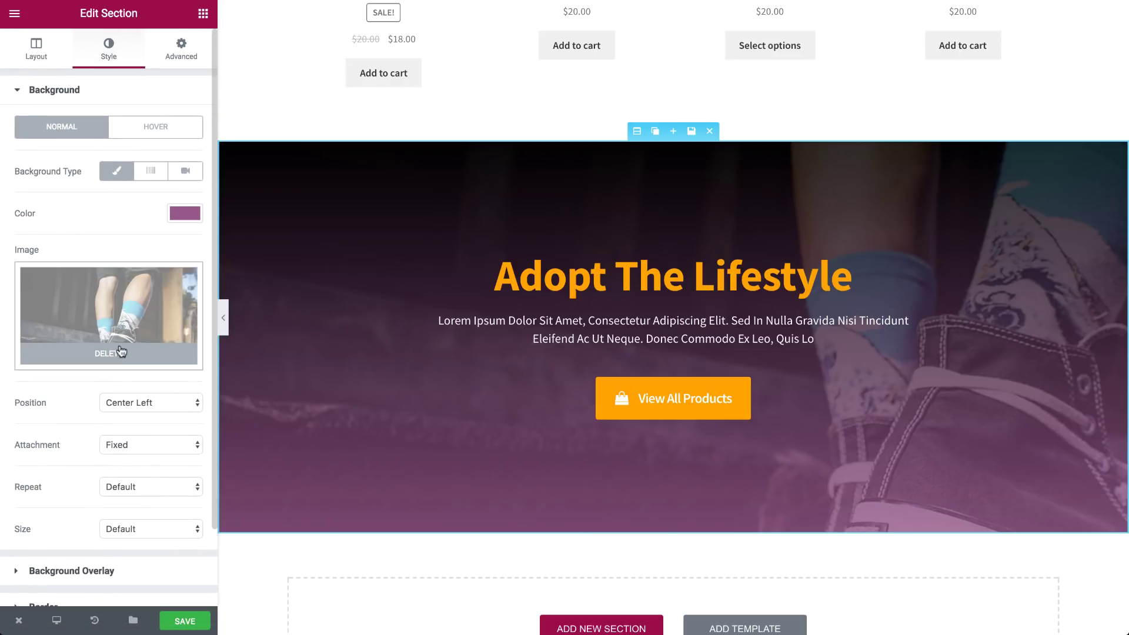
pyautogui.click(115, 354)
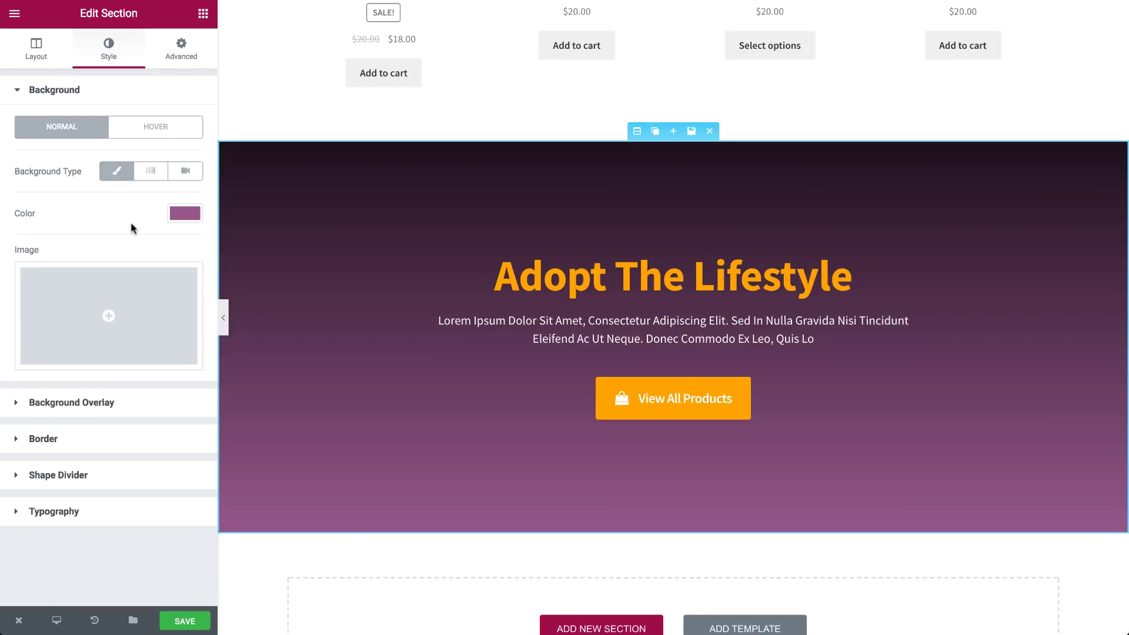
pyautogui.click(185, 170)
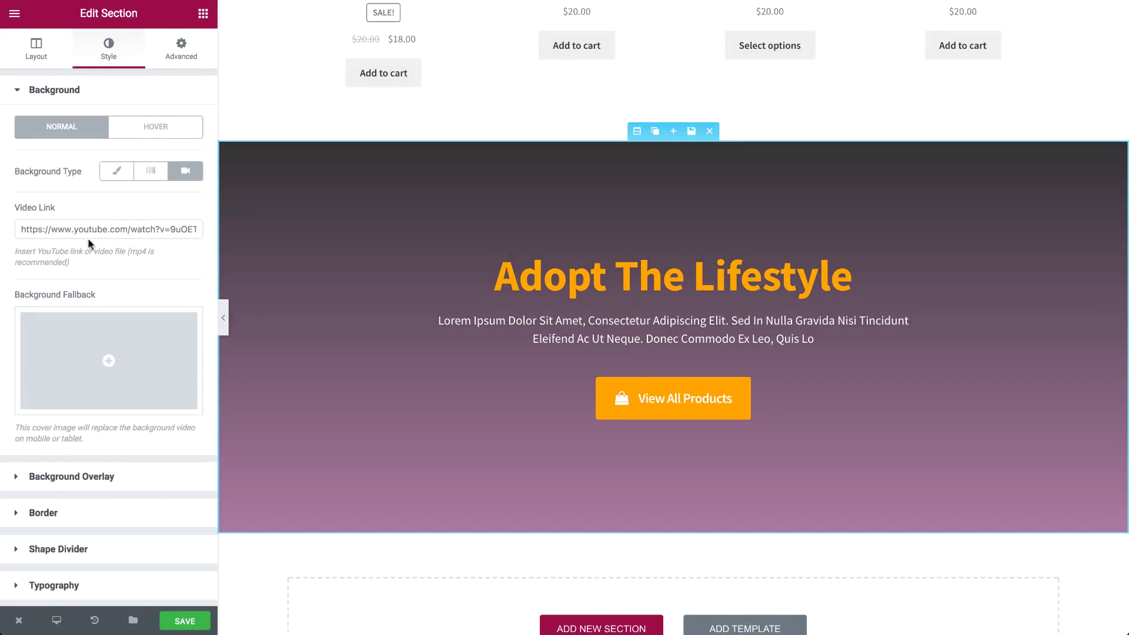
pyautogui.hotkey('ctrl', 'a')
pyautogui.hotkey('ctrl', 'v')
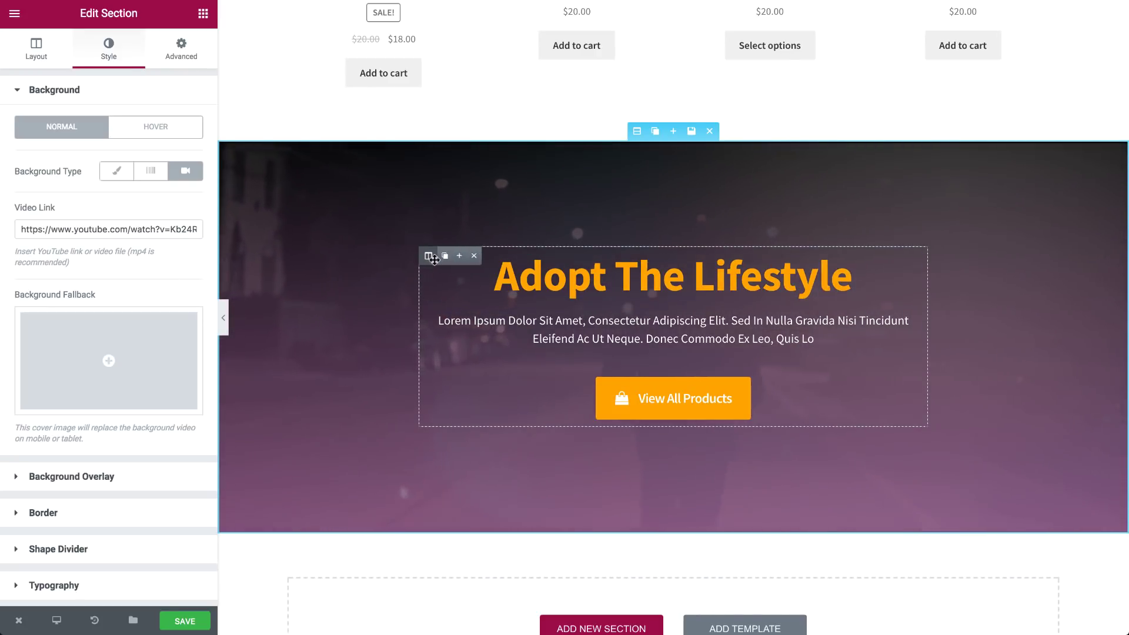
pyautogui.click(427, 256)
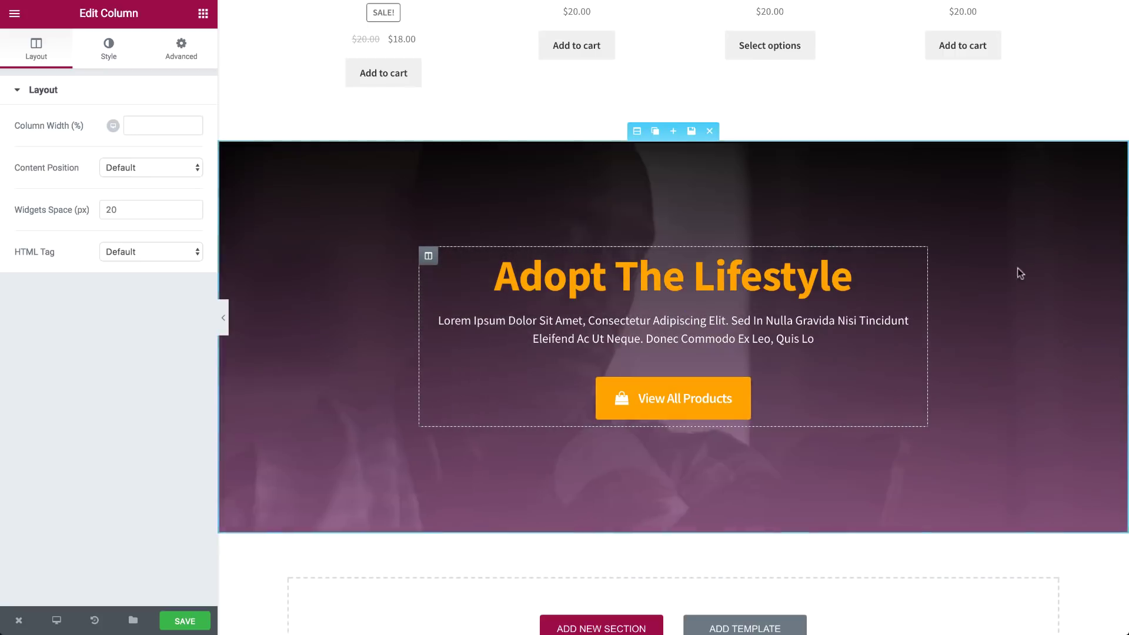
# Save the page, then store the hero section as library template 'Strip-1'.
pyautogui.click(184, 621)
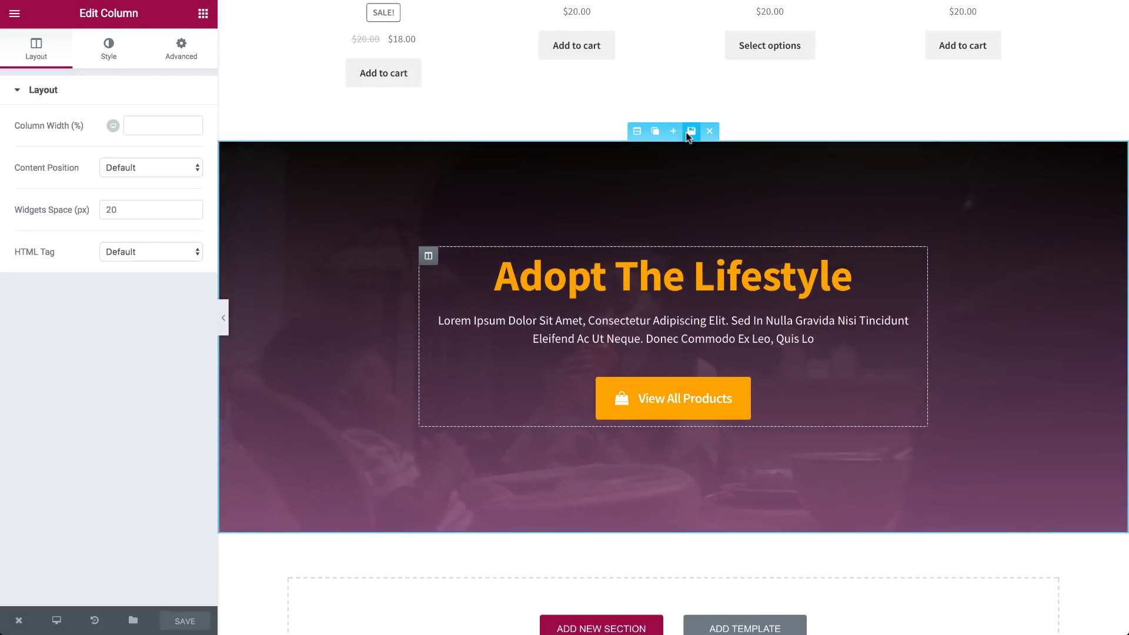
pyautogui.click(690, 131)
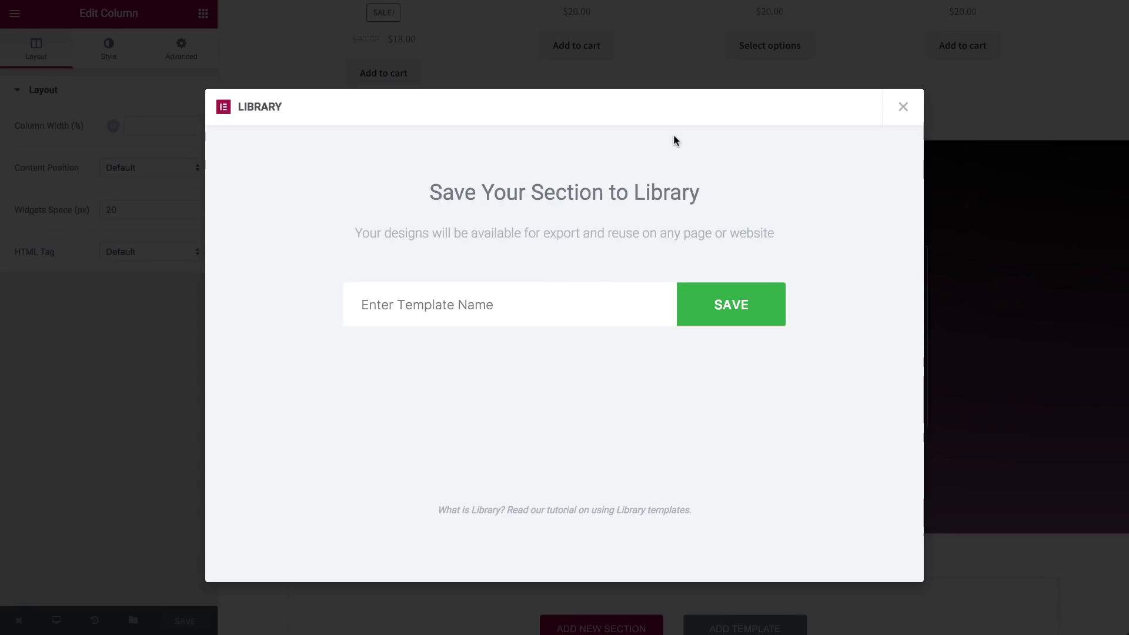
pyautogui.click(422, 311)
pyautogui.write('Strip-1')
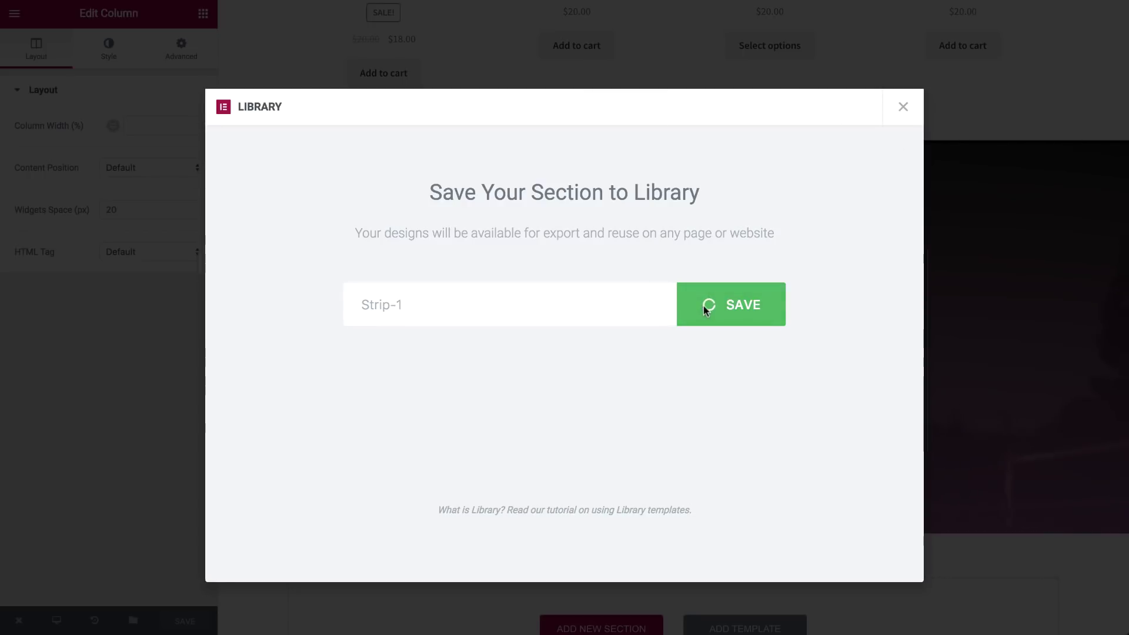
pyautogui.click(903, 106)
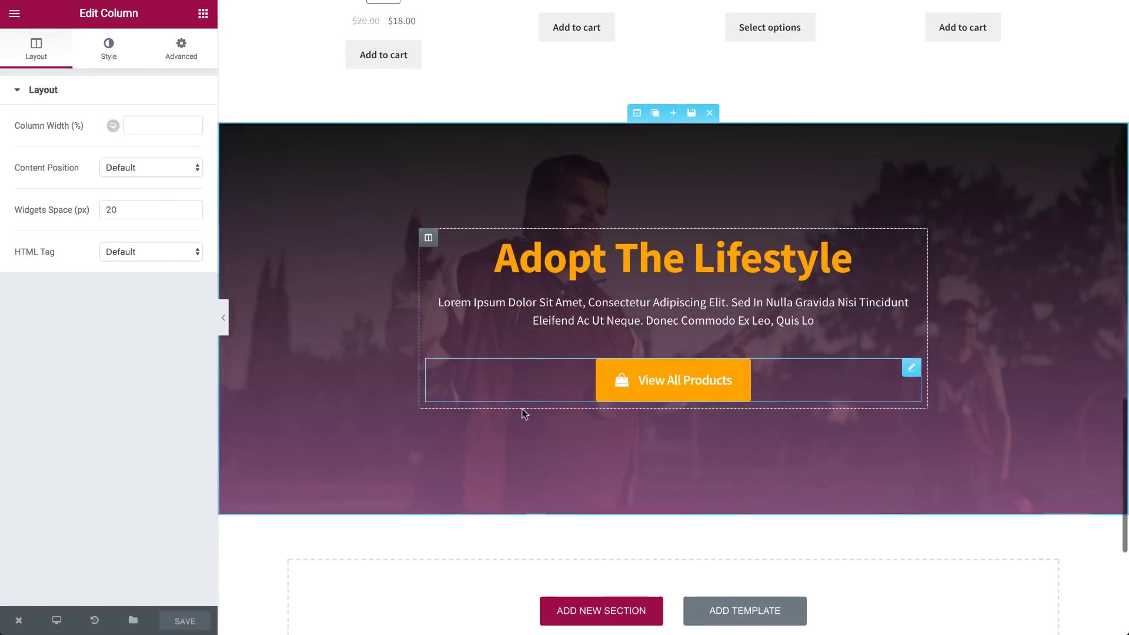
pyautogui.scroll(-3, 525, 411)
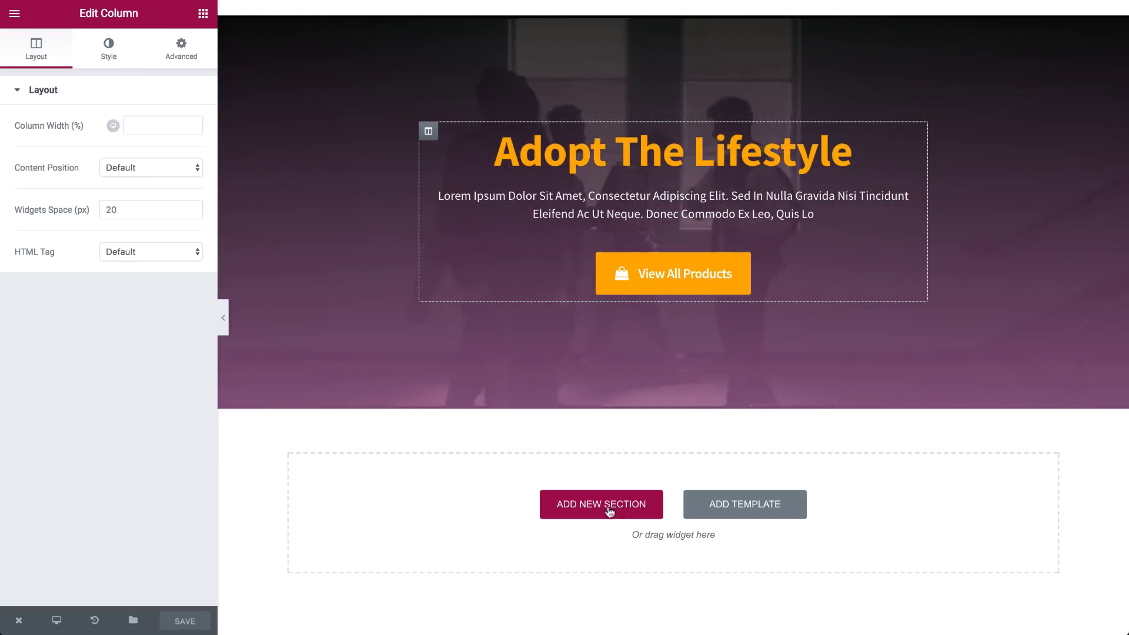
# Add a two-column section with a 100 px top margin and 1140 content width.
pyautogui.click(601, 504)
pyautogui.scroll(-2, 580, 504)
pyautogui.scroll(-1, 580, 504)
pyautogui.click(552, 329)
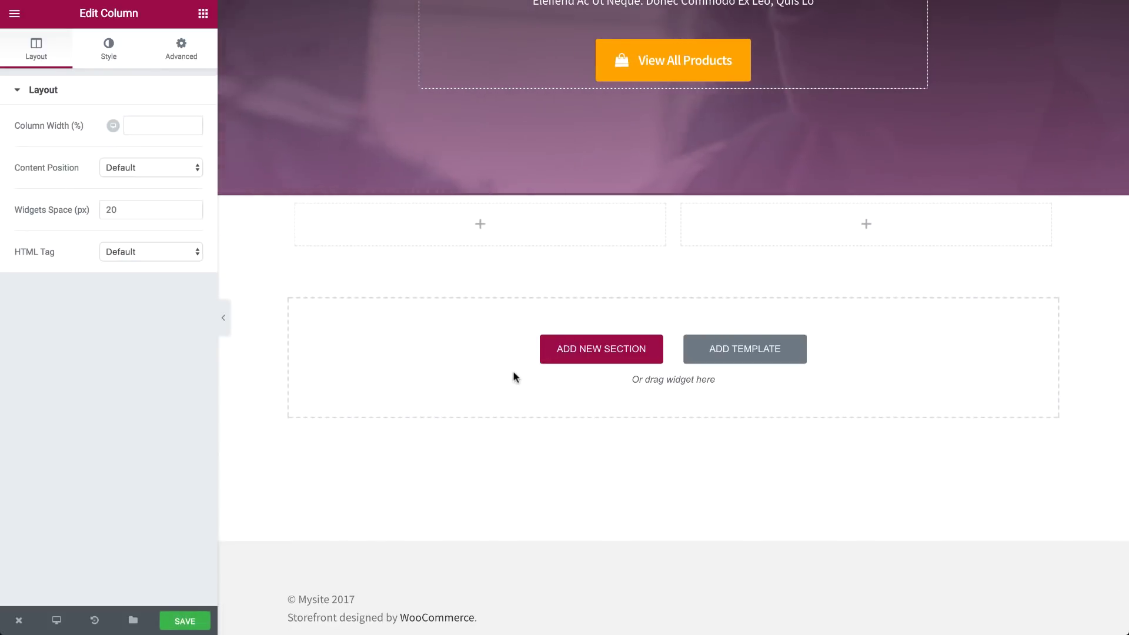
pyautogui.click(181, 48)
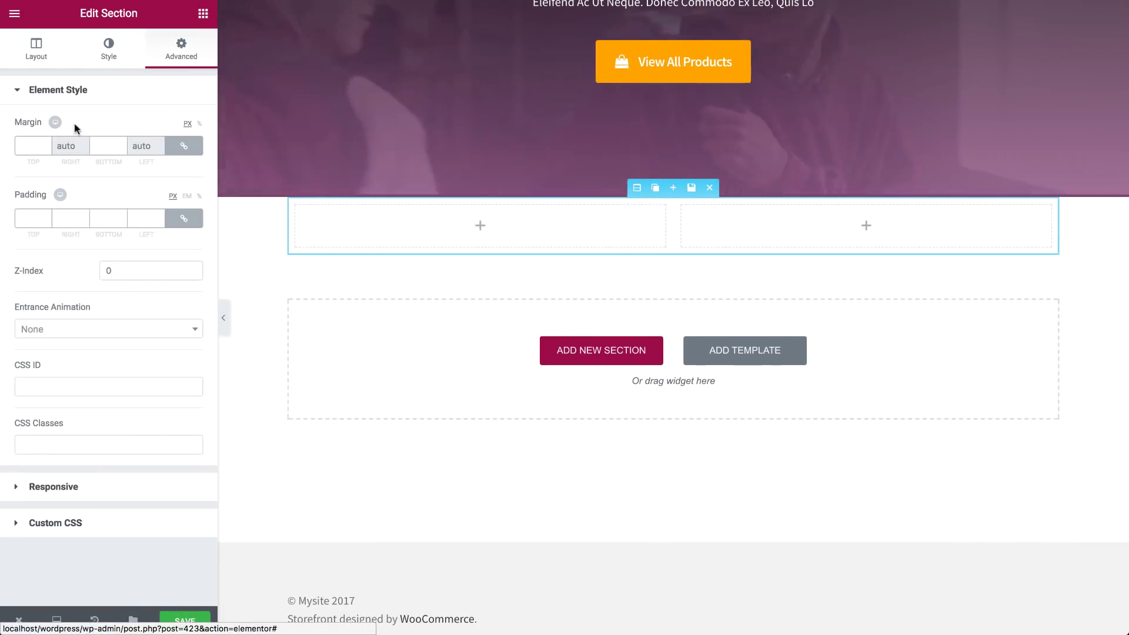
pyautogui.write('0')
pyautogui.click(30, 146)
pyautogui.write('100')
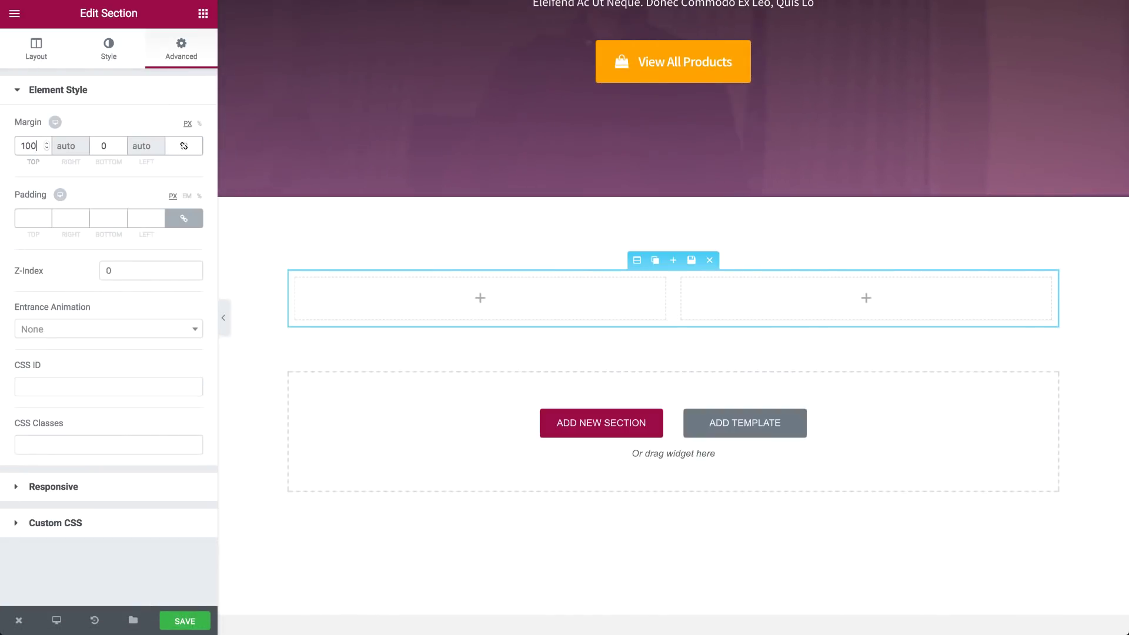
pyautogui.click(37, 48)
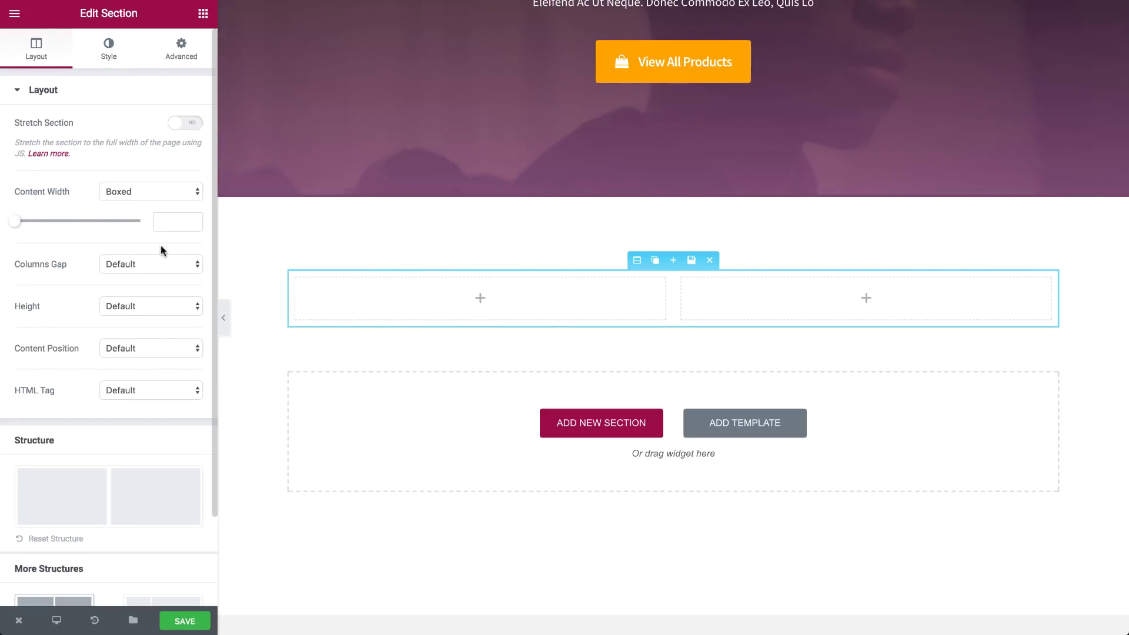
pyautogui.click(167, 224)
pyautogui.write('1140')
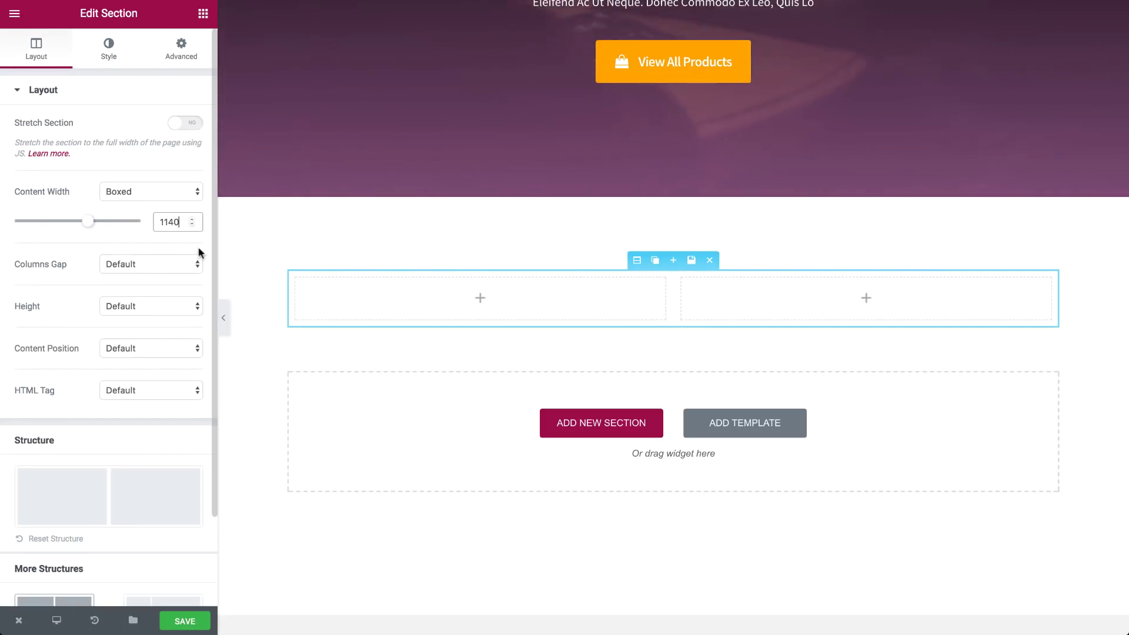
pyautogui.click(203, 14)
# Place an Icon Box in the left column and replace its placeholder description.
pyautogui.click(73, 73)
pyautogui.write('icon')
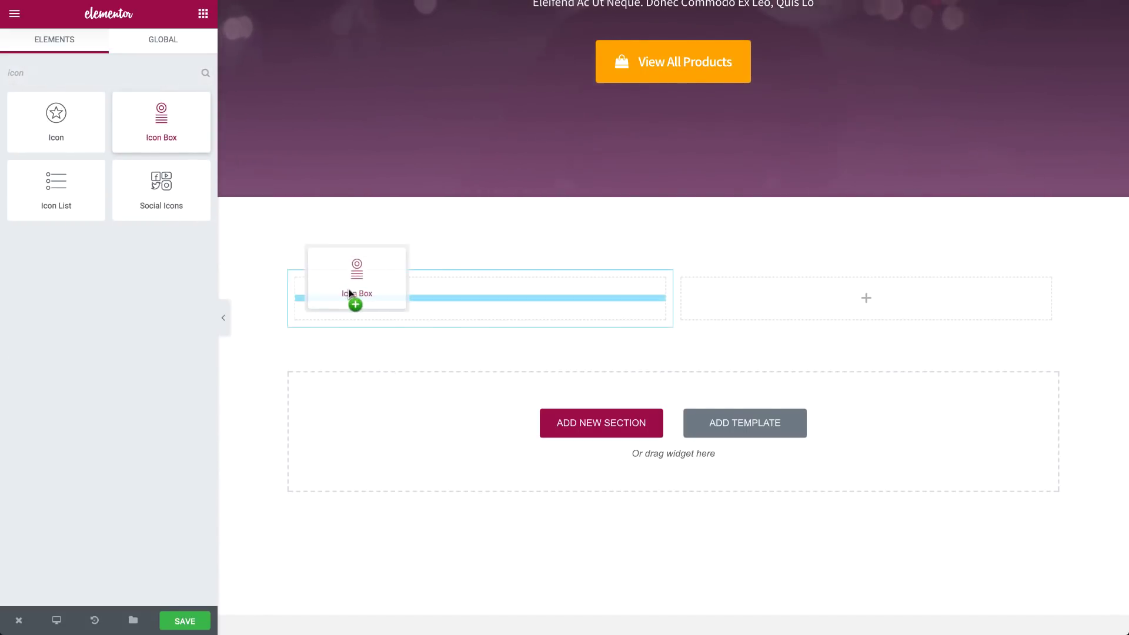
pyautogui.moveTo(351, 293); pyautogui.dragTo(352, 297)
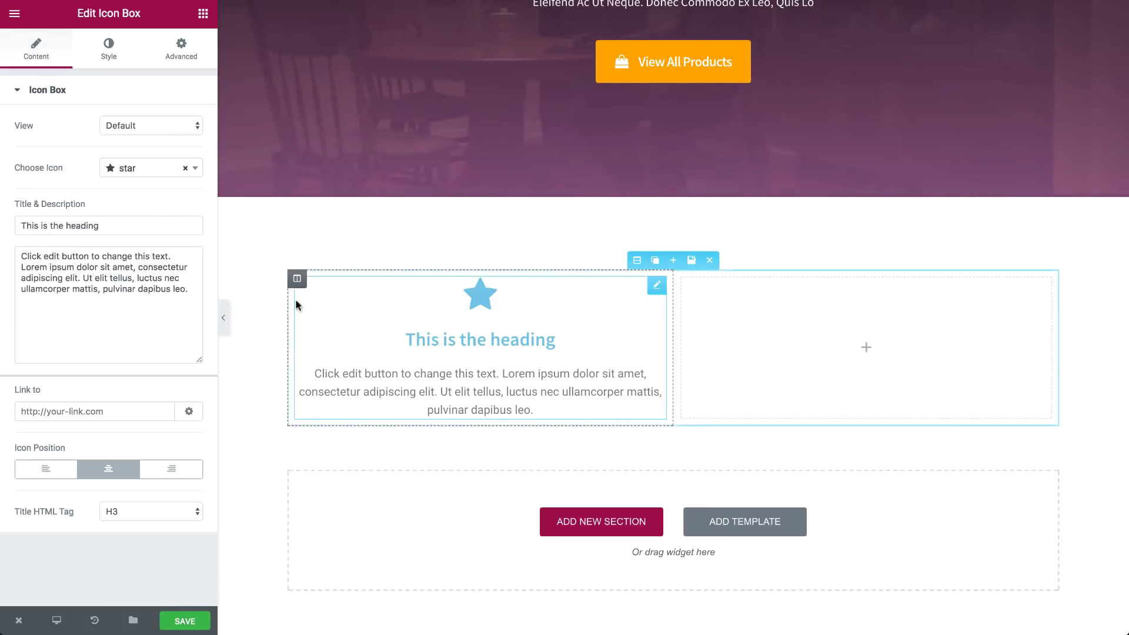
pyautogui.write('who')
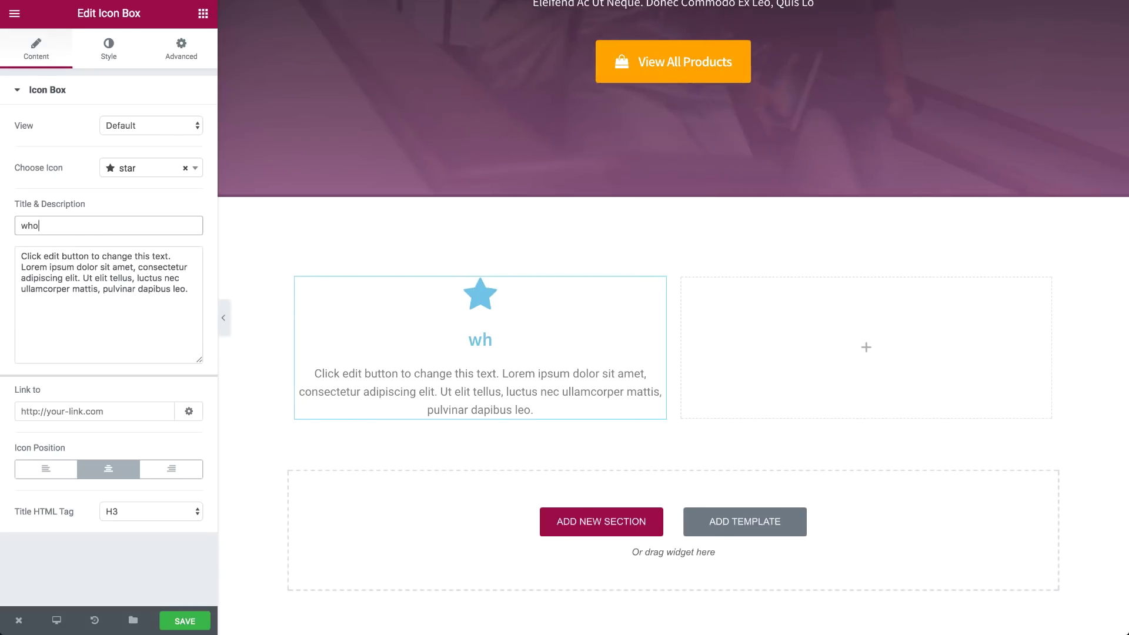
pyautogui.write(' we are')
pyautogui.tripleClick(106, 269)
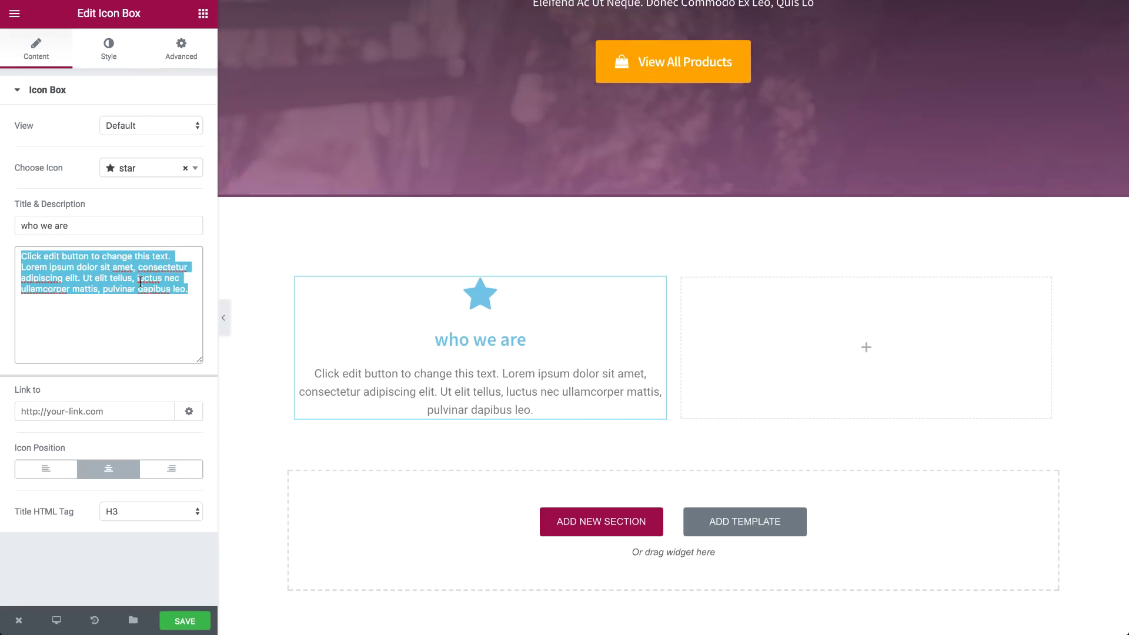
pyautogui.click(108, 50)
# Add a centred '2 Elizabeth St. London, UK' heading and give the icon box the user icon.
pyautogui.click(204, 14)
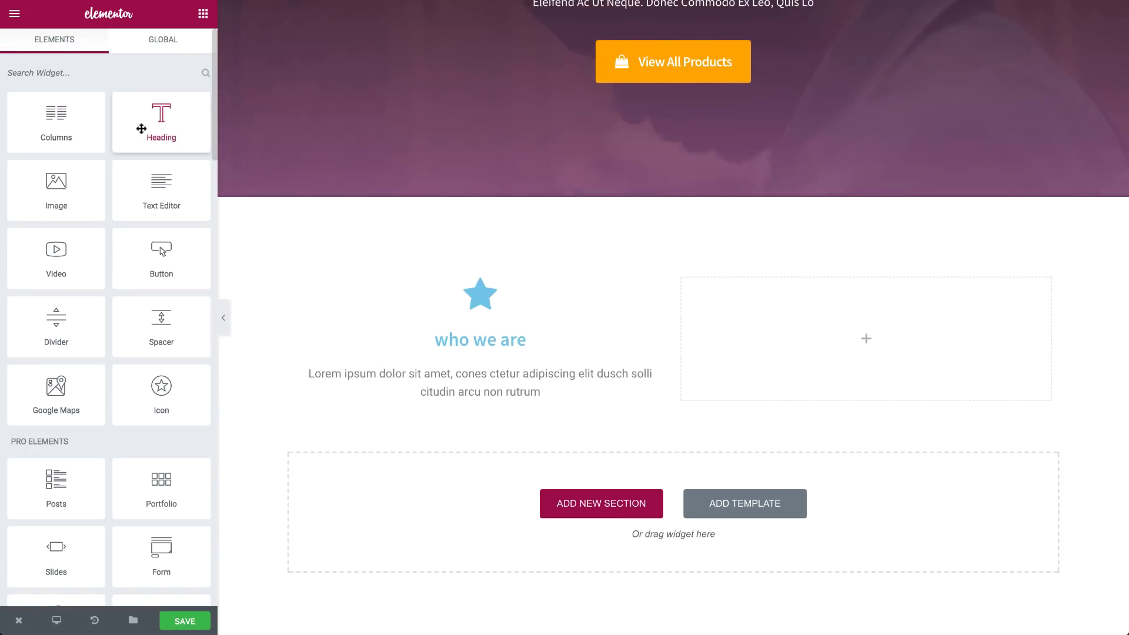
pyautogui.moveTo(144, 129); pyautogui.dragTo(468, 379)
pyautogui.doubleClick(104, 145)
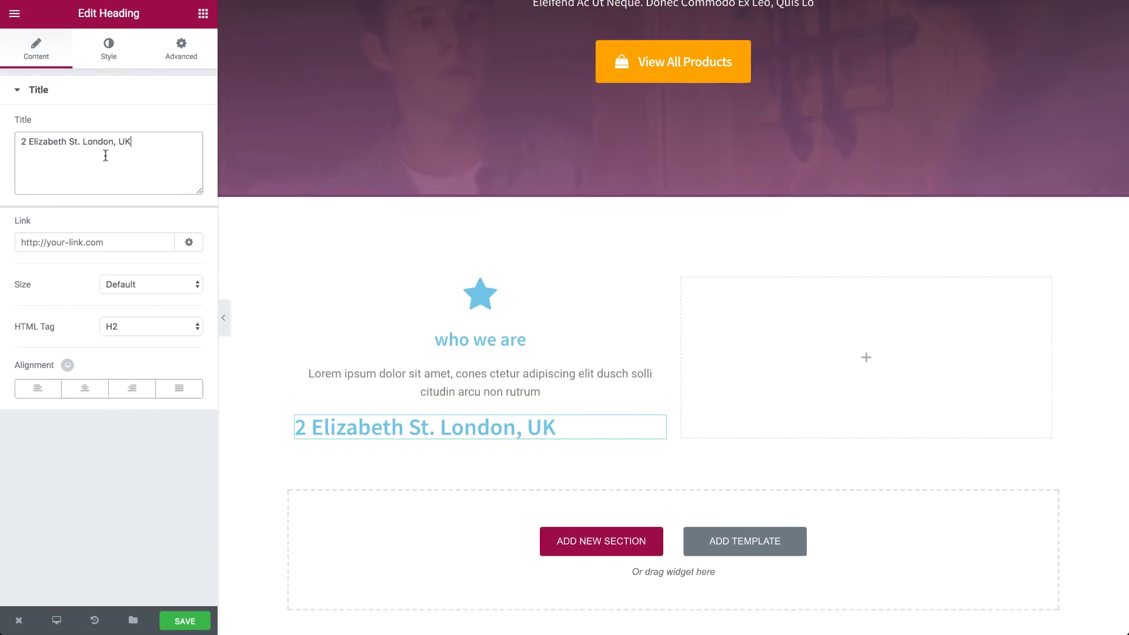
pyautogui.click(84, 388)
pyautogui.click(482, 335)
pyautogui.click(146, 168)
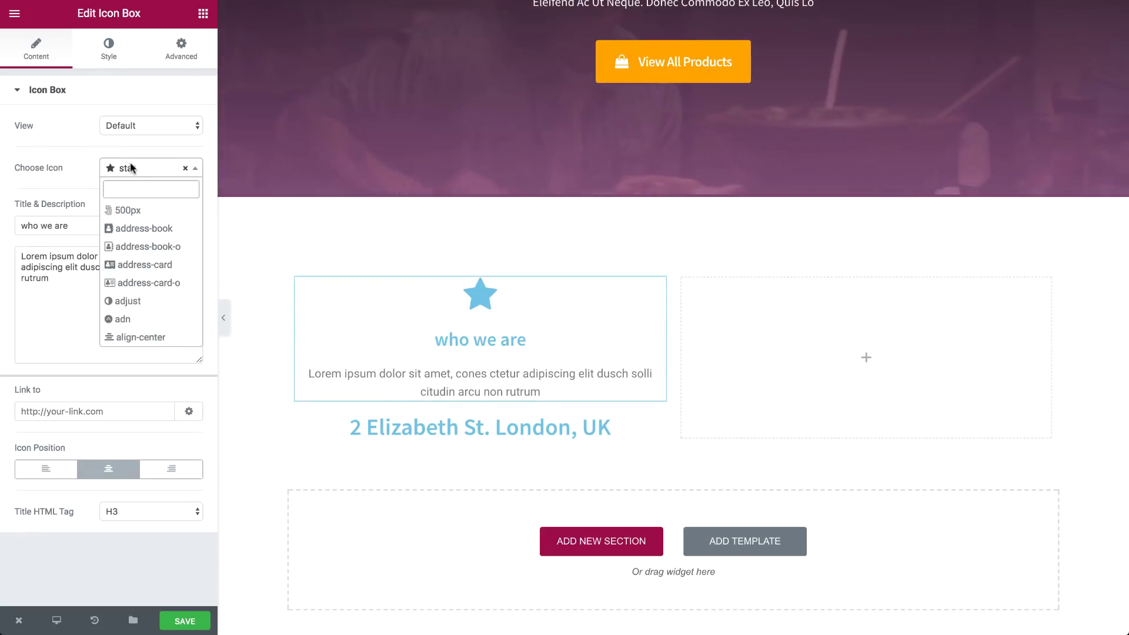
pyautogui.write('user')
pyautogui.click(122, 210)
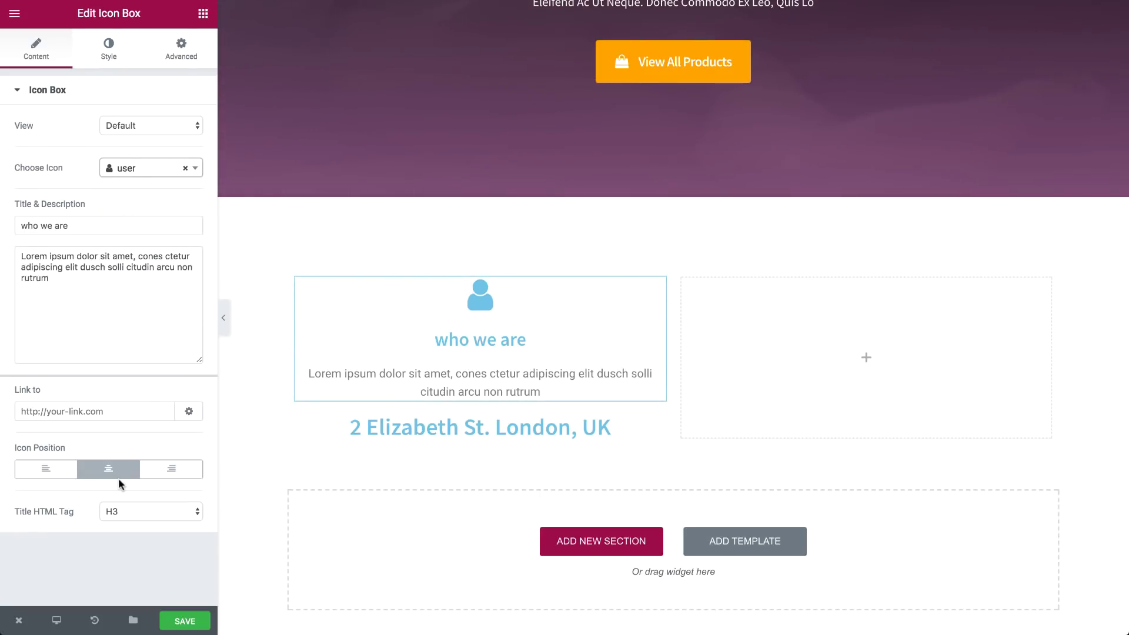
# Make the icon box icon orange, with spacing 20 and size 60.
pyautogui.click(109, 48)
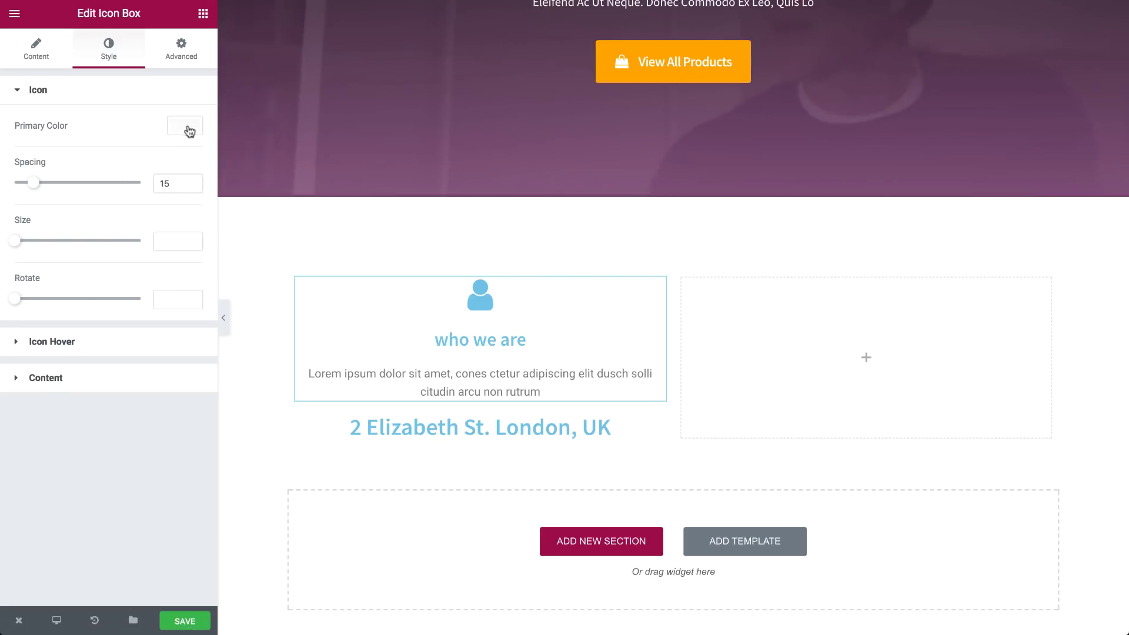
pyautogui.click(187, 128)
pyautogui.click(41, 295)
pyautogui.click(66, 63)
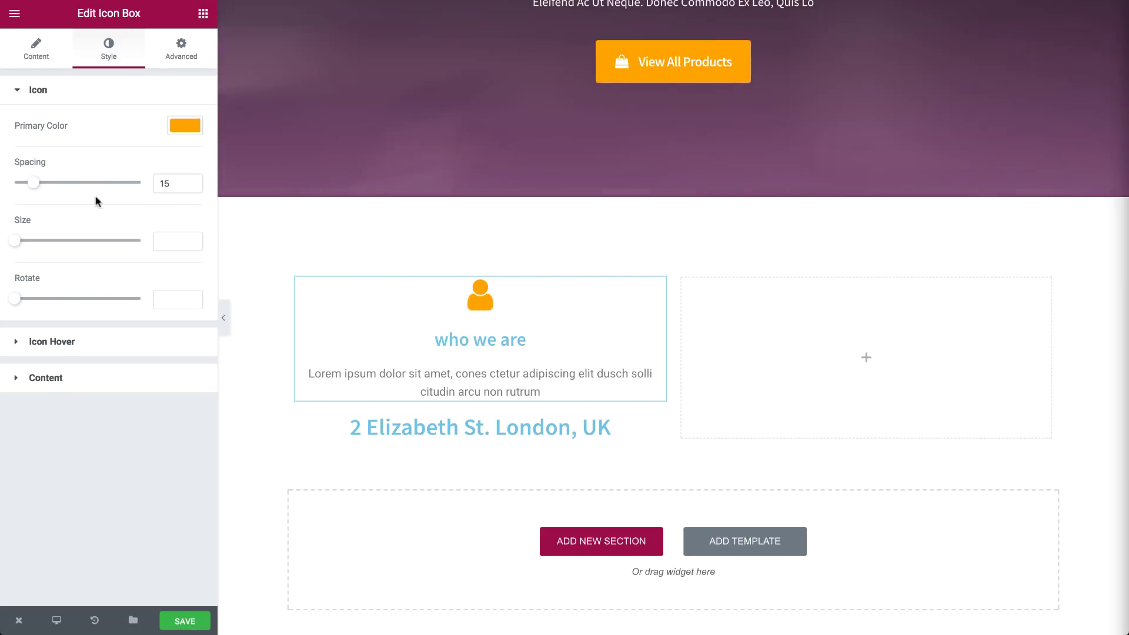
pyautogui.moveTo(37, 184); pyautogui.dragTo(41, 183)
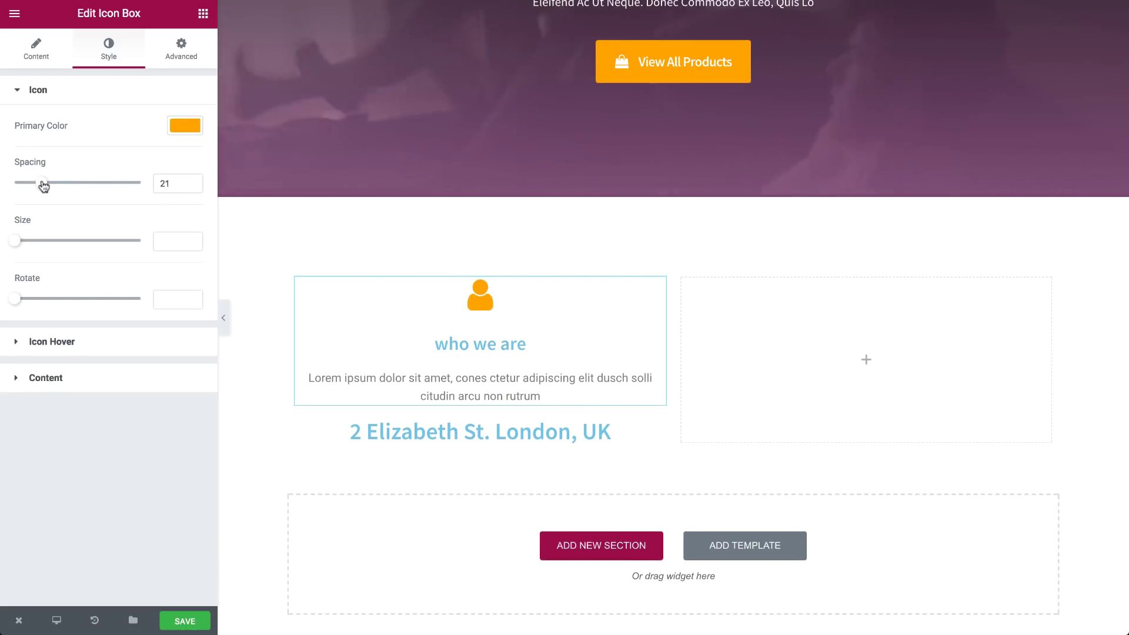
pyautogui.moveTo(18, 241); pyautogui.dragTo(40, 241)
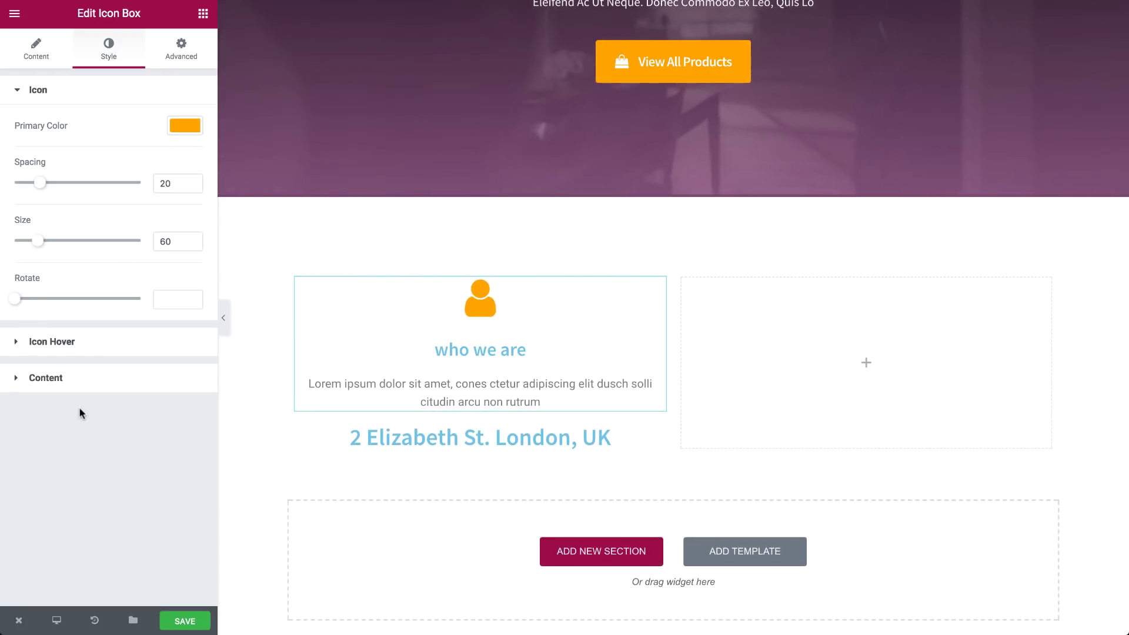
# Style the title grey, 22px bold Source Sans Pro, line height 1.4, letter spacing 1.2.
pyautogui.click(46, 378)
pyautogui.click(184, 395)
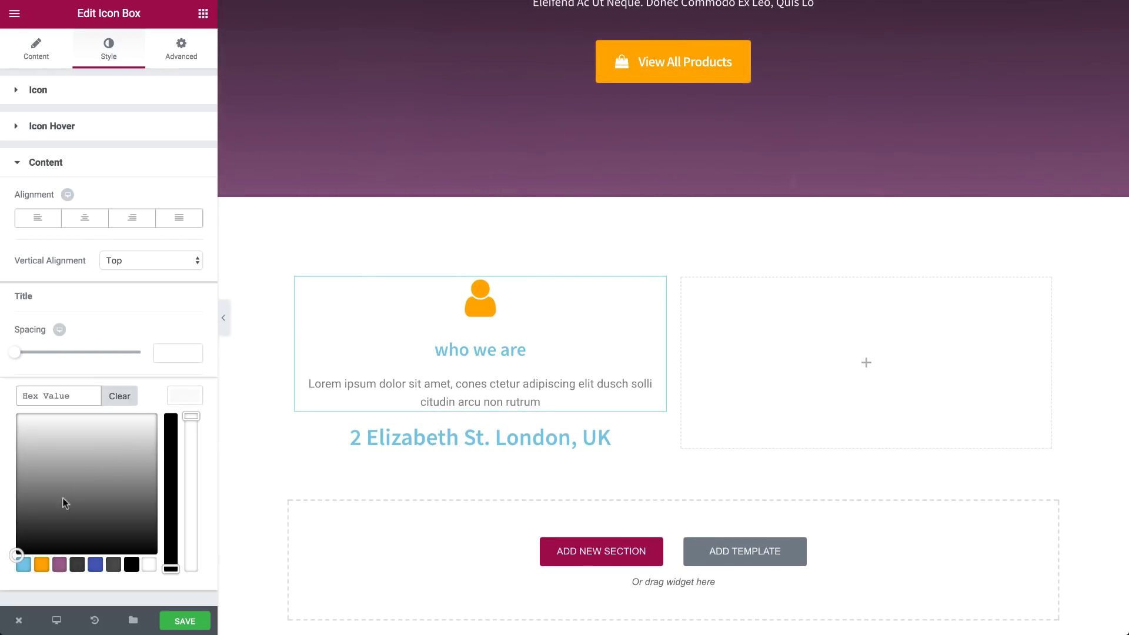
pyautogui.click(78, 565)
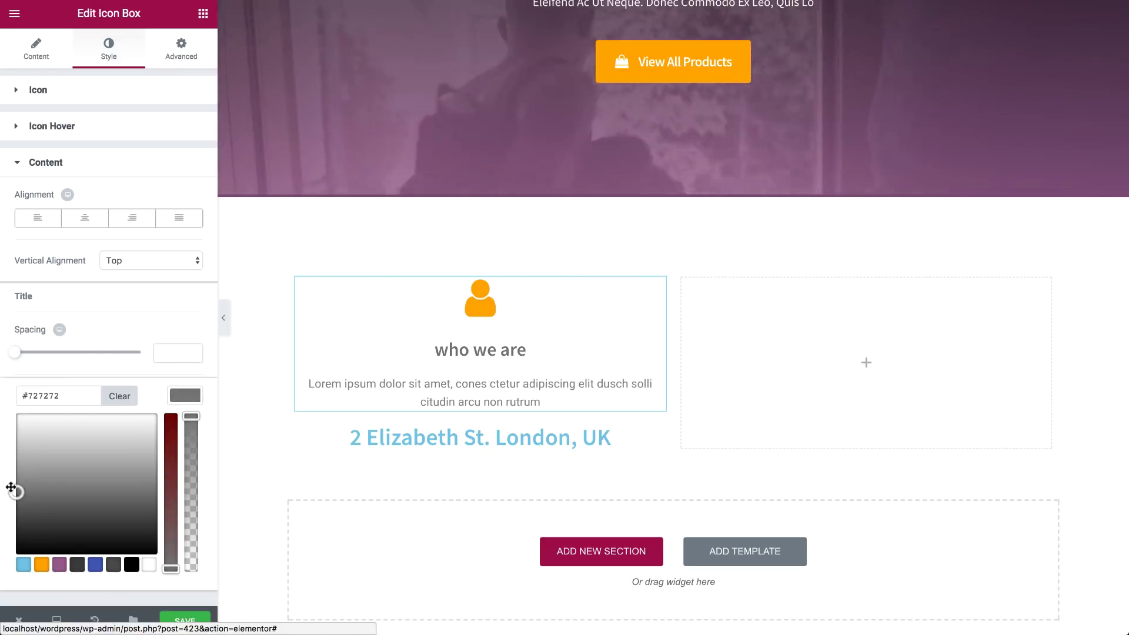
pyautogui.click(183, 395)
pyautogui.click(185, 435)
pyautogui.scroll(-5, 132, 451)
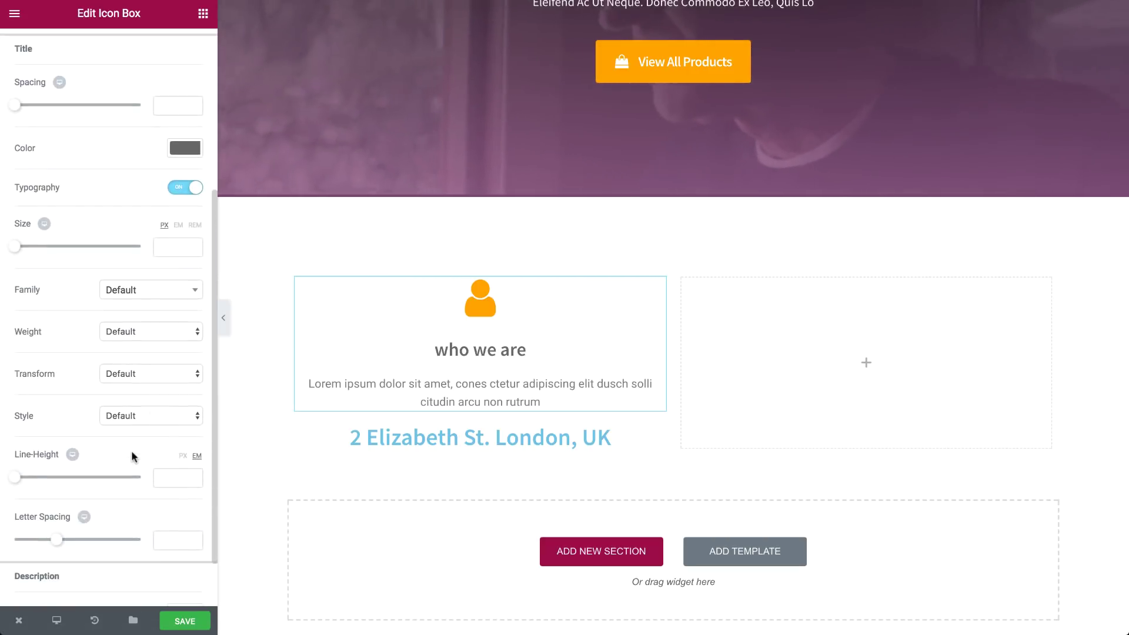
pyautogui.moveTo(20, 246); pyautogui.dragTo(28, 246)
pyautogui.click(150, 290)
pyautogui.scroll(-5, 150, 370)
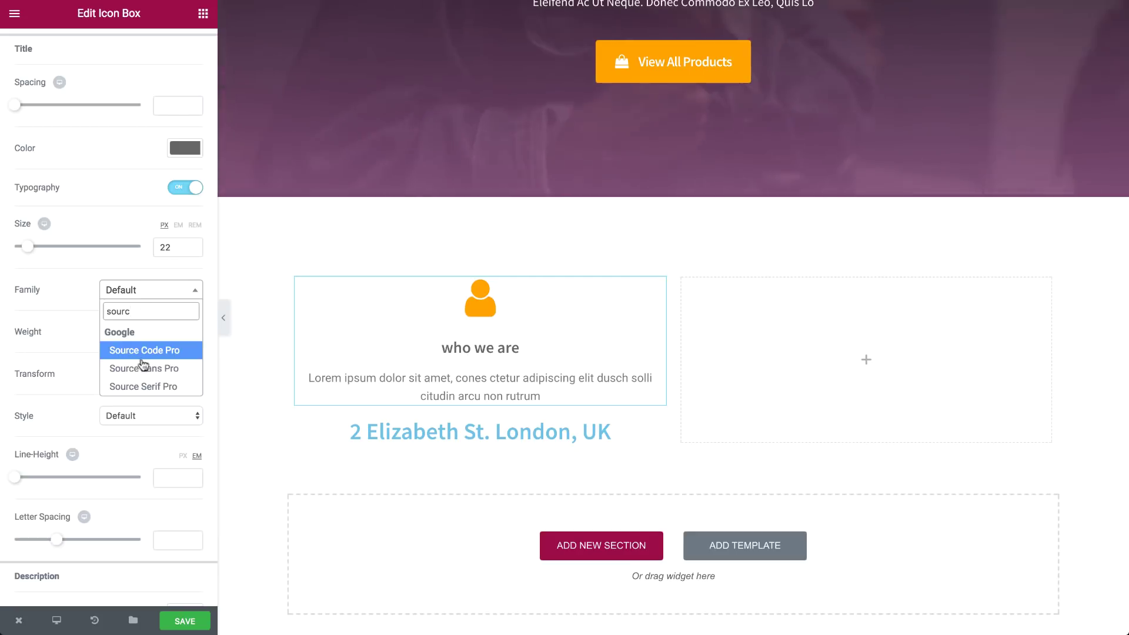
pyautogui.click(145, 365)
pyautogui.click(150, 331)
pyautogui.click(125, 354)
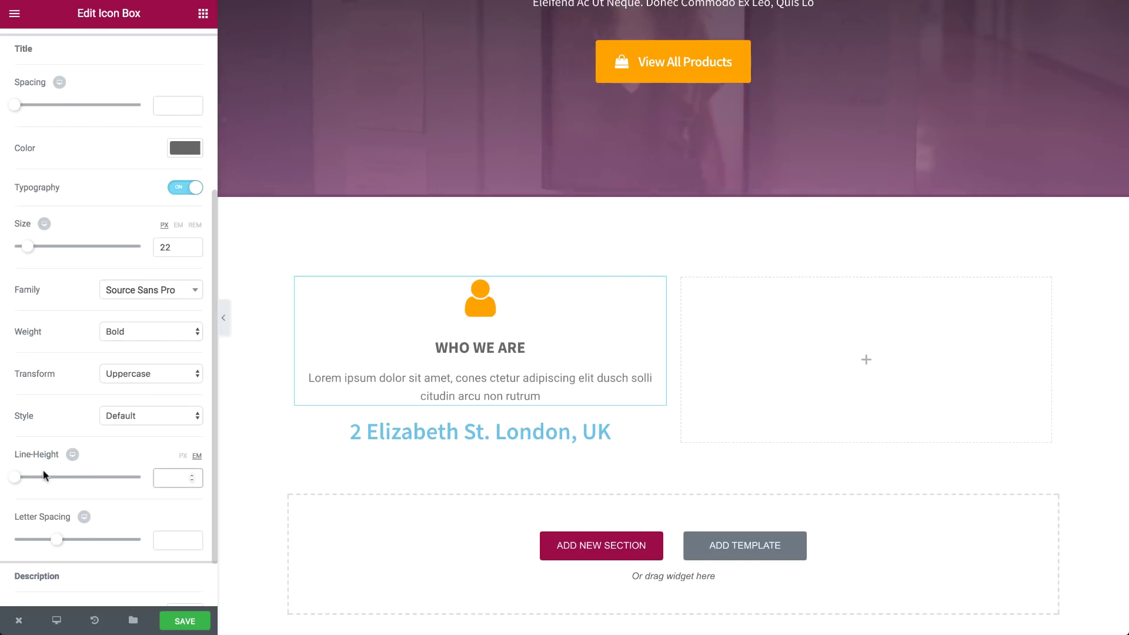
pyautogui.moveTo(20, 477); pyautogui.dragTo(34, 477)
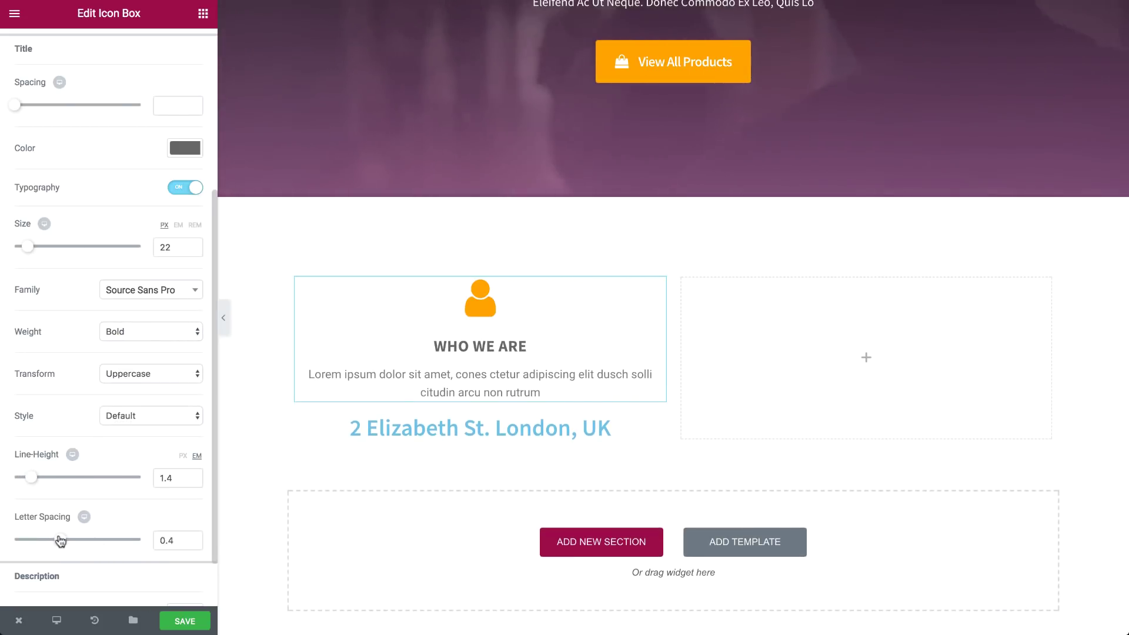
pyautogui.moveTo(61, 539); pyautogui.dragTo(68, 540)
pyautogui.scroll(-3, 106, 441)
# Give the description light grey, normal-weight 15px Source Sans Pro with 1.5 line height.
pyautogui.click(184, 547)
pyautogui.click(15, 479)
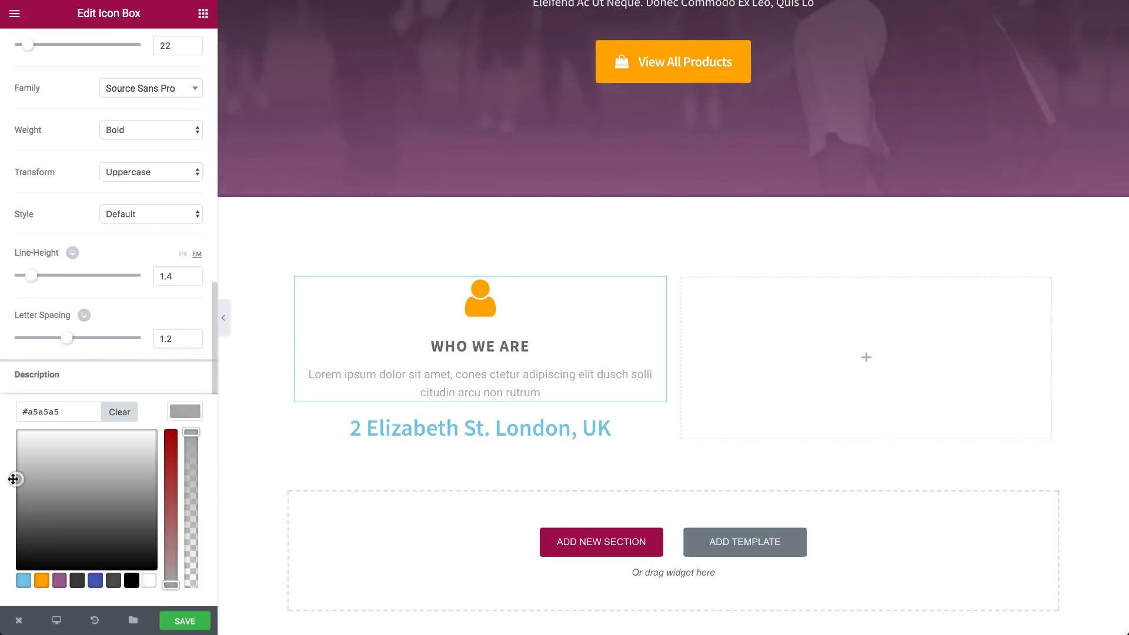
pyautogui.click(133, 464)
pyautogui.click(188, 451)
pyautogui.moveTo(18, 385); pyautogui.dragTo(25, 386)
pyautogui.scroll(-3, 124, 465)
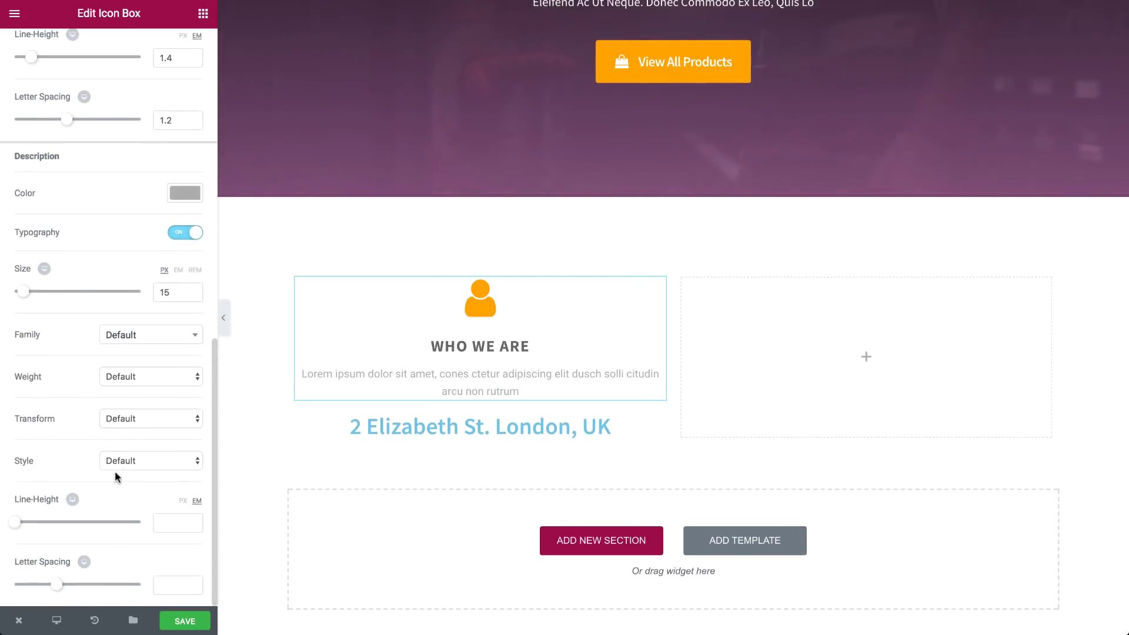
pyautogui.click(150, 335)
pyautogui.write('sourc')
pyautogui.click(146, 393)
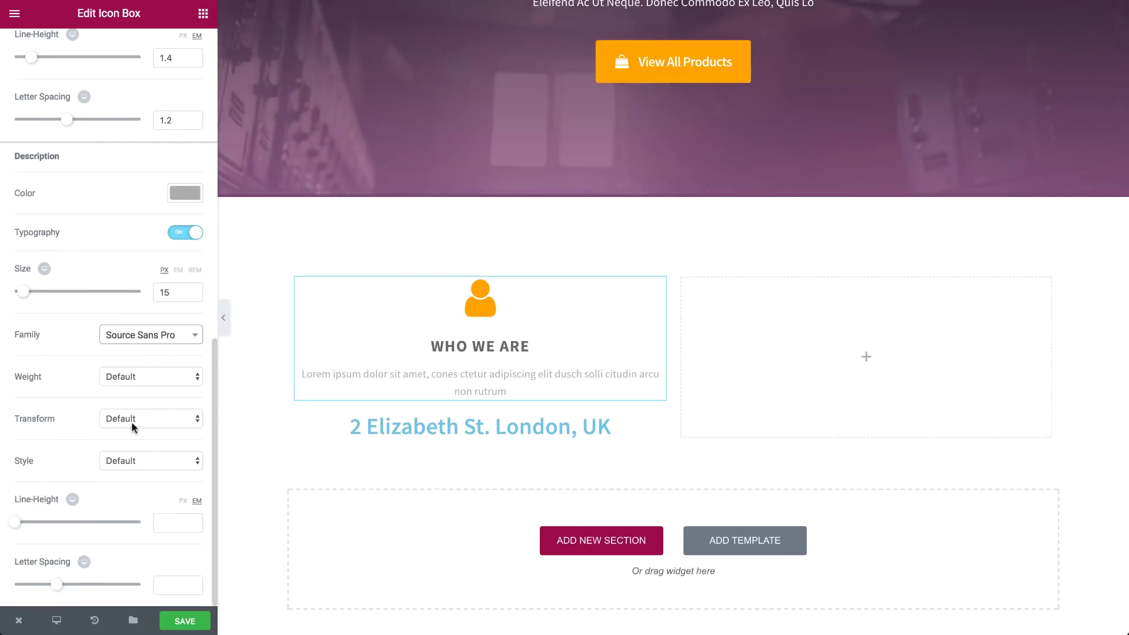
pyautogui.click(149, 377)
pyautogui.click(138, 353)
pyautogui.moveTo(19, 523); pyautogui.dragTo(34, 529)
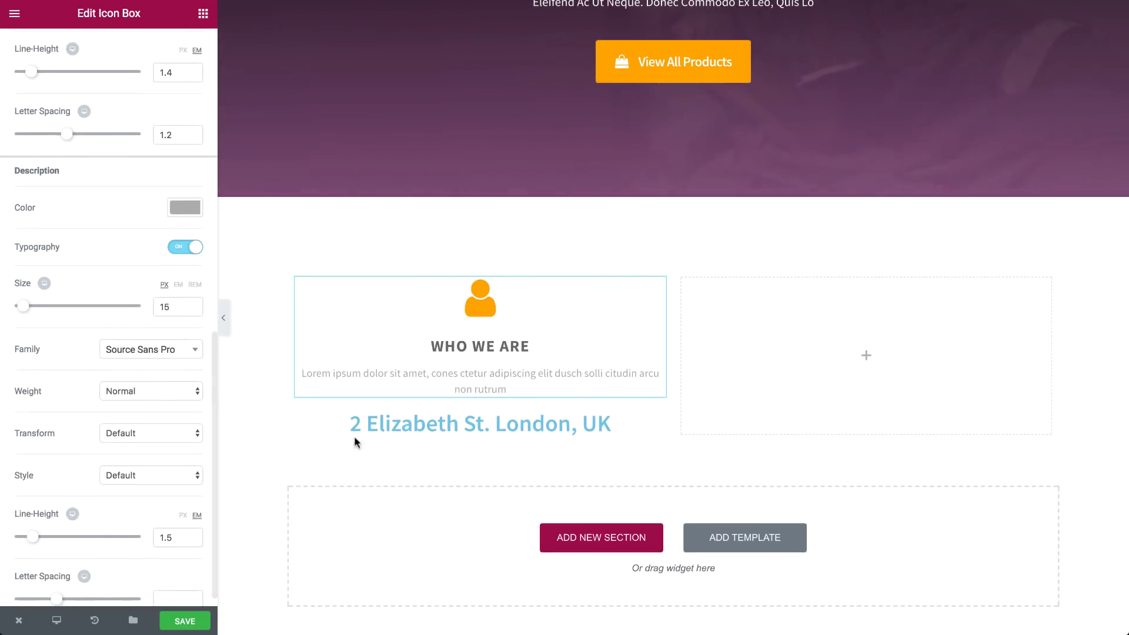
# Make the address heading purple, 17px and bold.
pyautogui.click(388, 423)
pyautogui.click(149, 326)
pyautogui.click(109, 49)
pyautogui.click(184, 125)
pyautogui.click(33, 295)
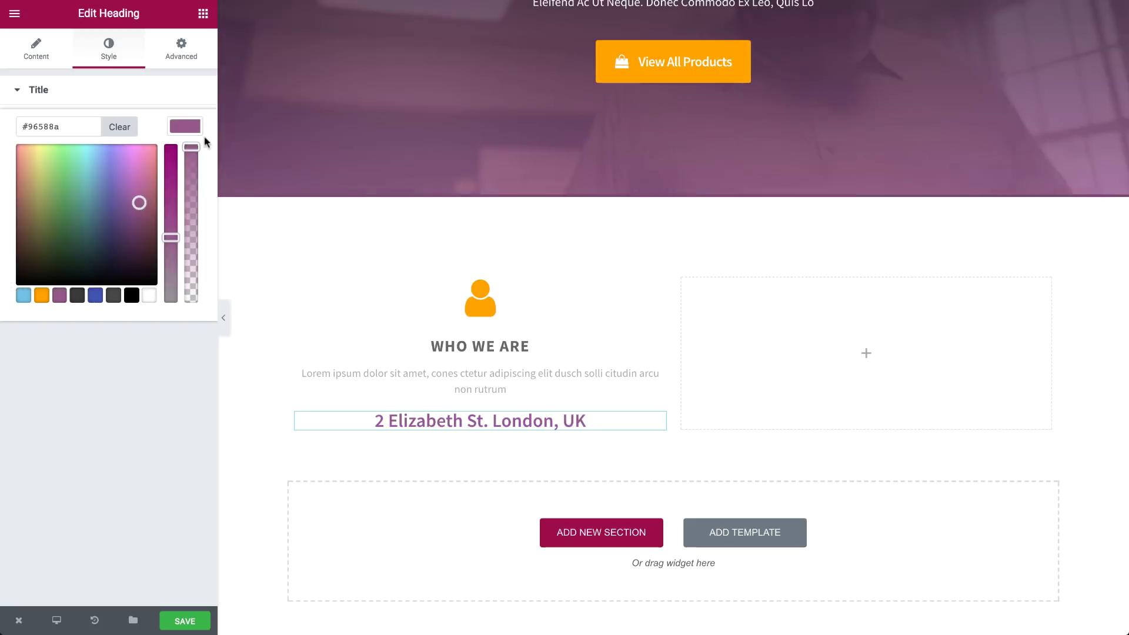
pyautogui.click(185, 165)
pyautogui.moveTo(19, 225); pyautogui.dragTo(24, 225)
pyautogui.click(150, 310)
pyautogui.click(142, 330)
pyautogui.scroll(1, 436, 330)
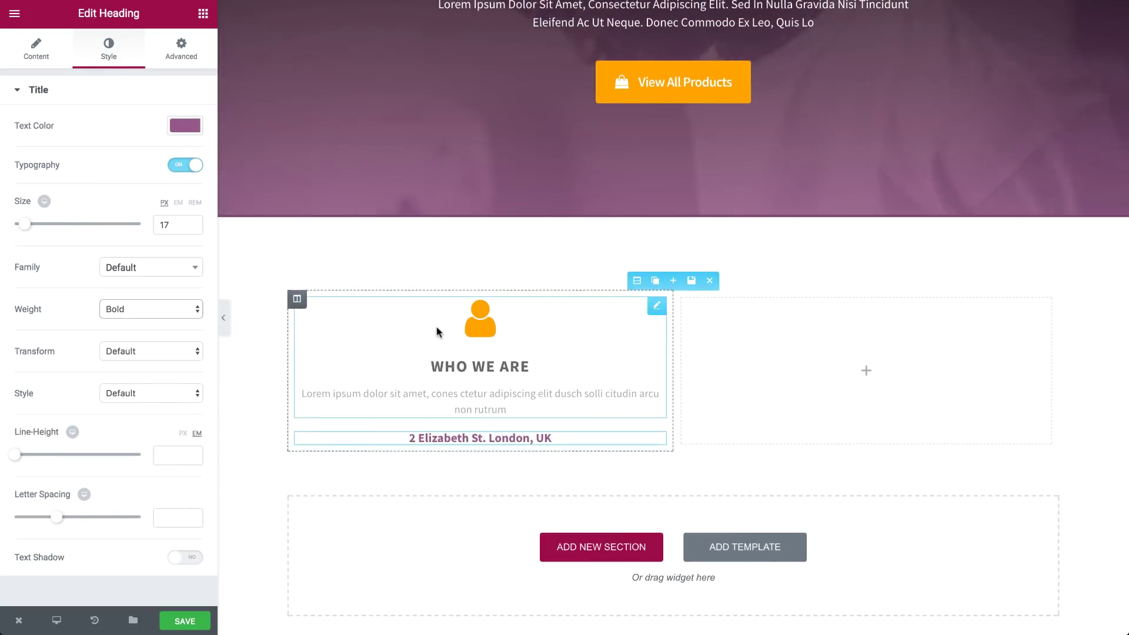
# Pad the contact column and duplicate it into three columns, removing the empty extra one.
pyautogui.click(294, 298)
pyautogui.click(181, 49)
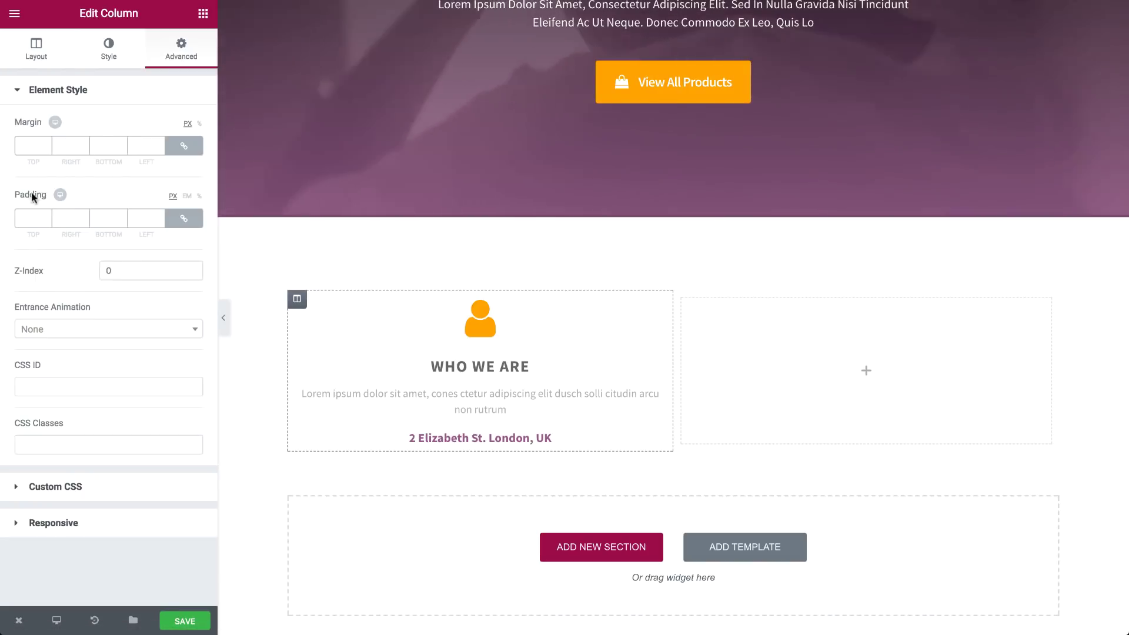
pyautogui.click(31, 218)
pyautogui.write('70')
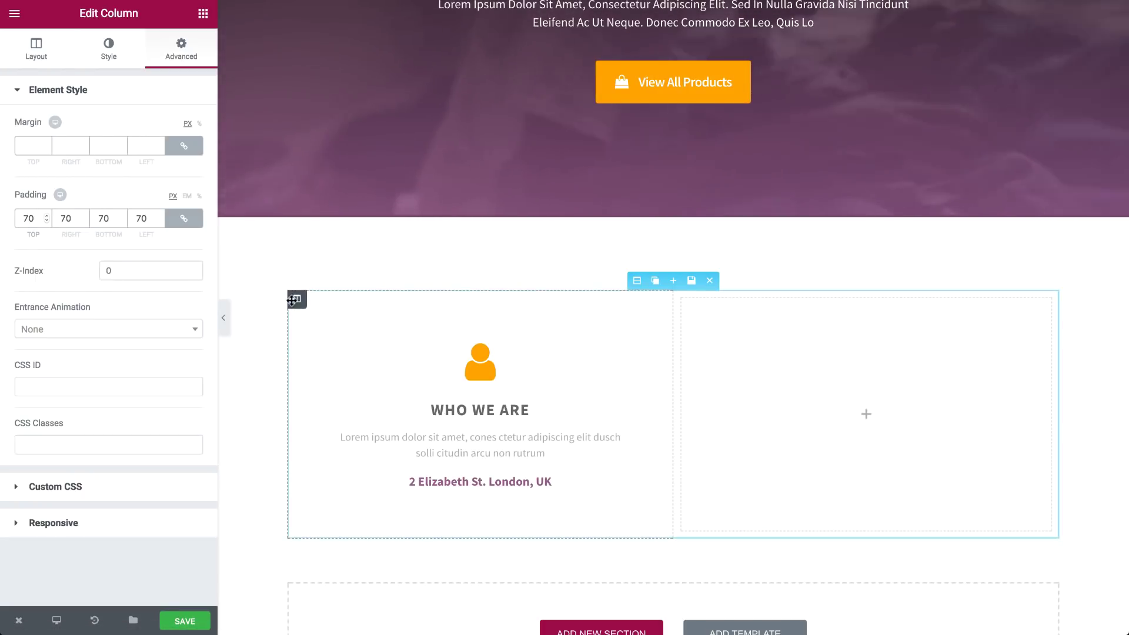
pyautogui.click(313, 298)
pyautogui.click(875, 299)
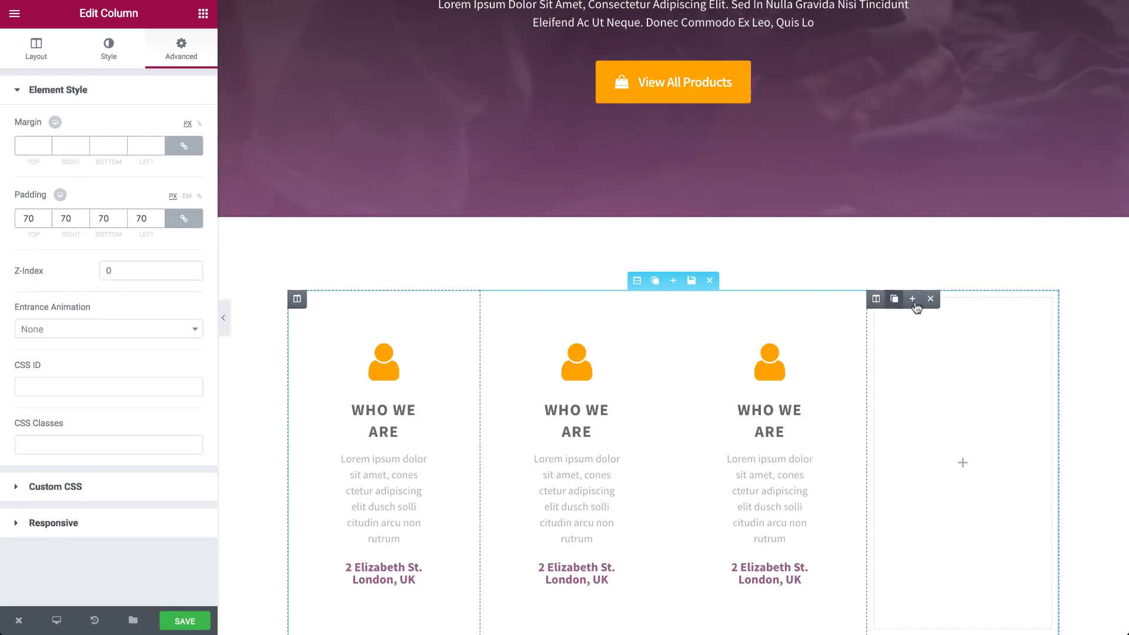
pyautogui.click(931, 303)
# Edit the icon box titles and give OUR BRANDS the bookmark icon.
pyautogui.click(379, 370)
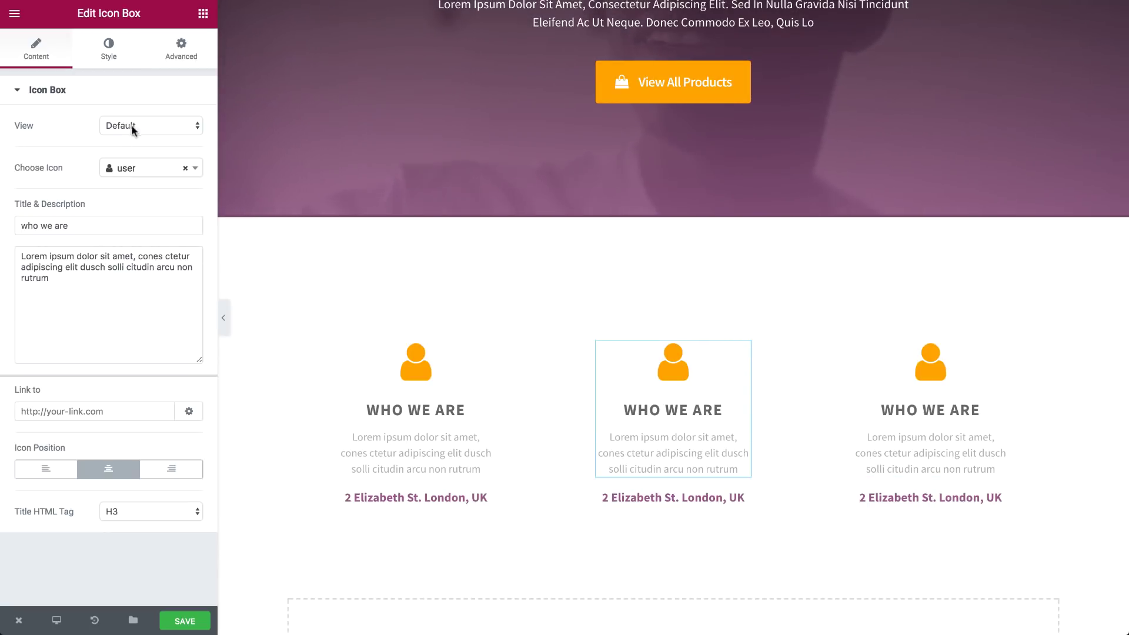
pyautogui.tripleClick(84, 223)
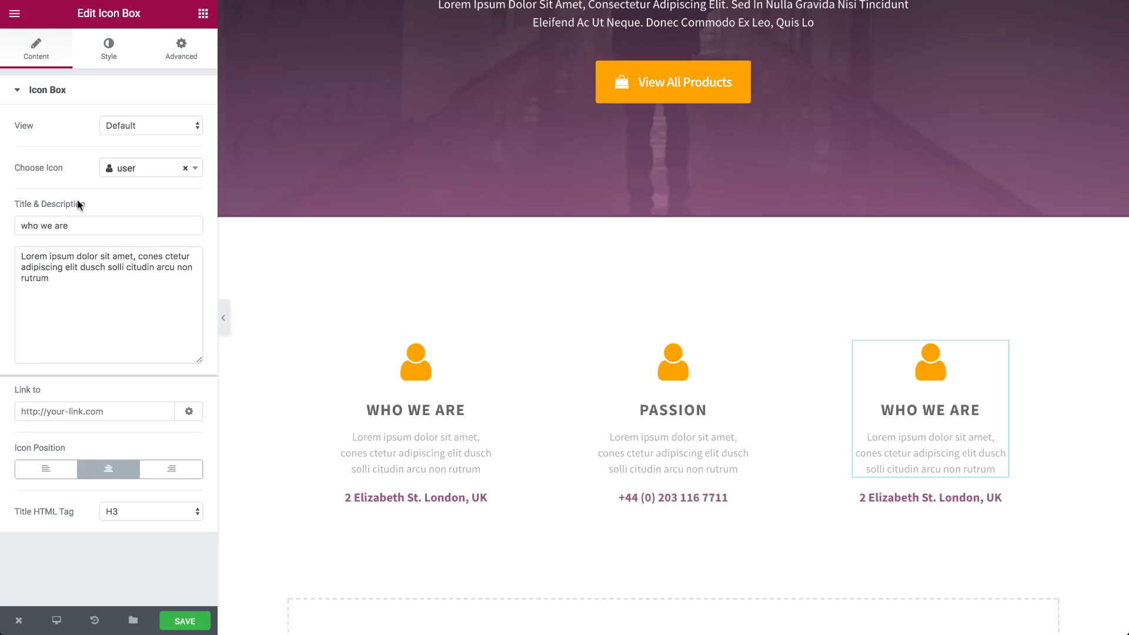
pyautogui.write('our brands')
pyautogui.click(931, 497)
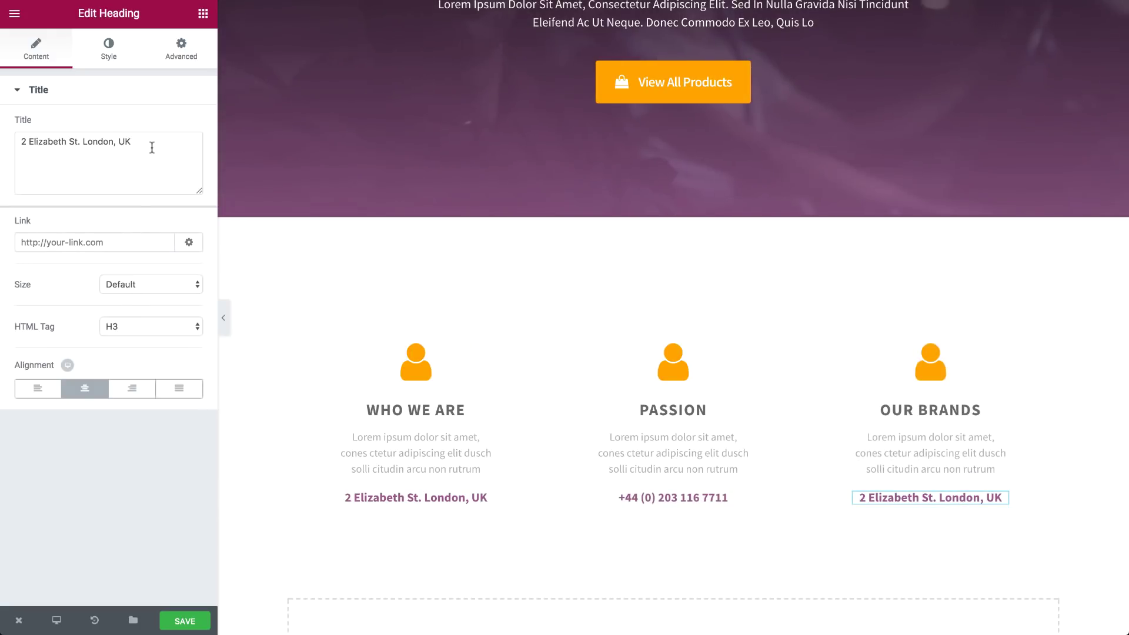
pyautogui.click(692, 381)
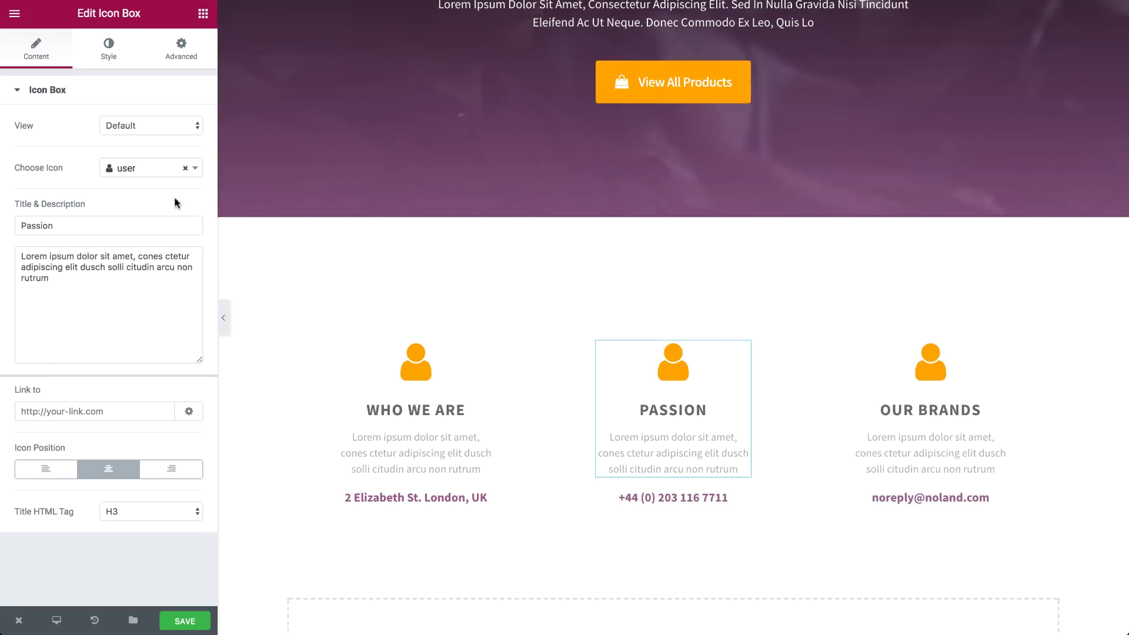
pyautogui.write('gift')
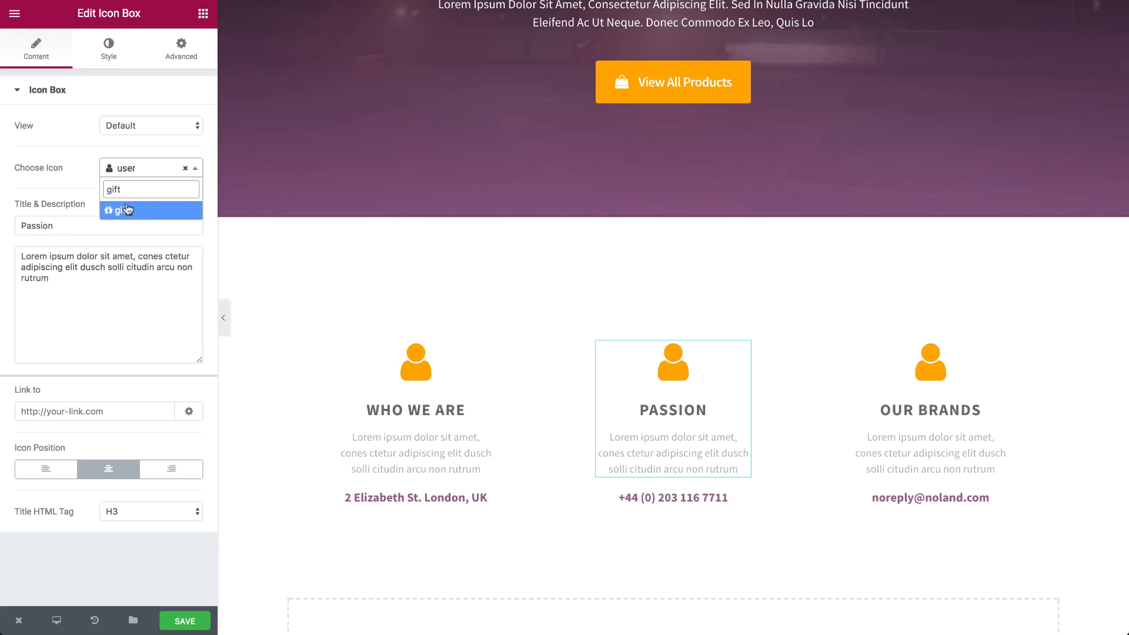
pyautogui.click(152, 168)
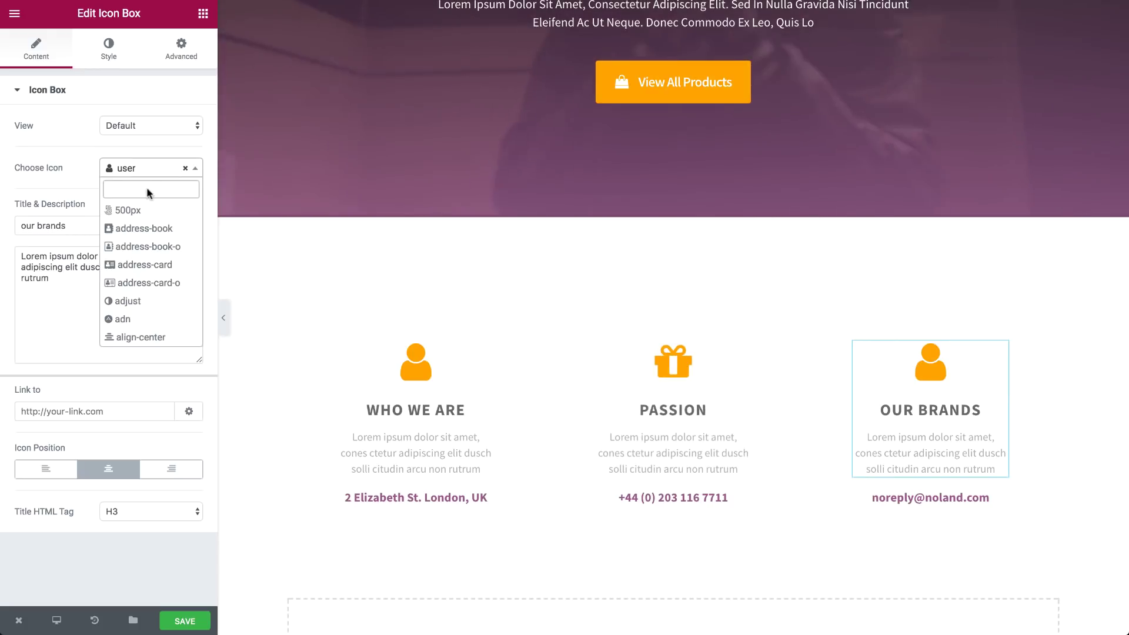
pyautogui.write('book')
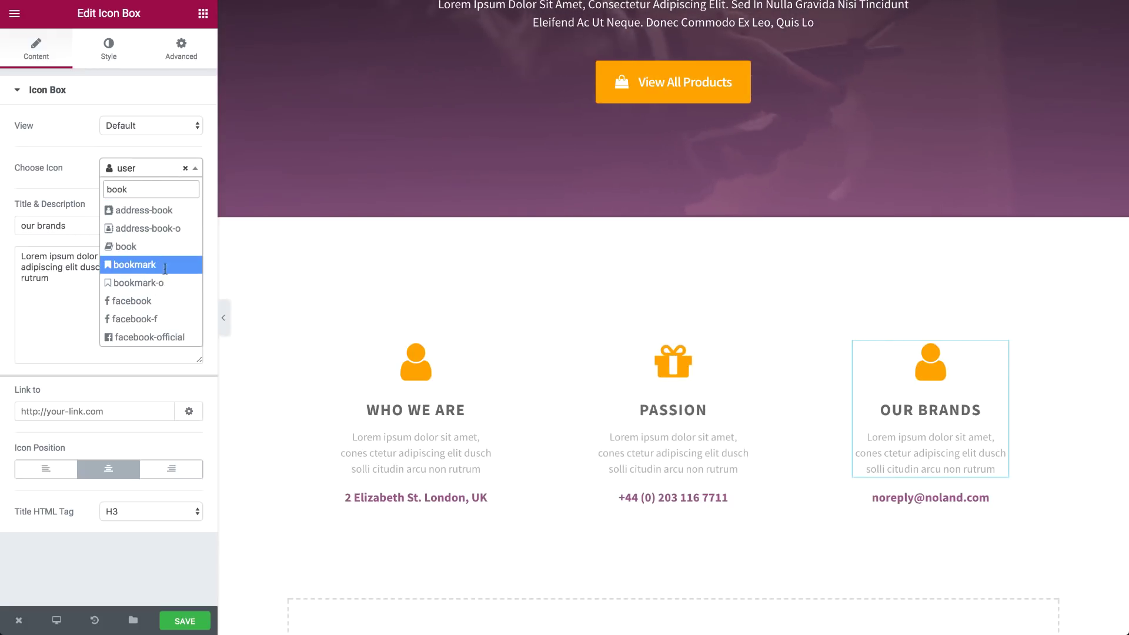
pyautogui.click(134, 265)
pyautogui.click(297, 299)
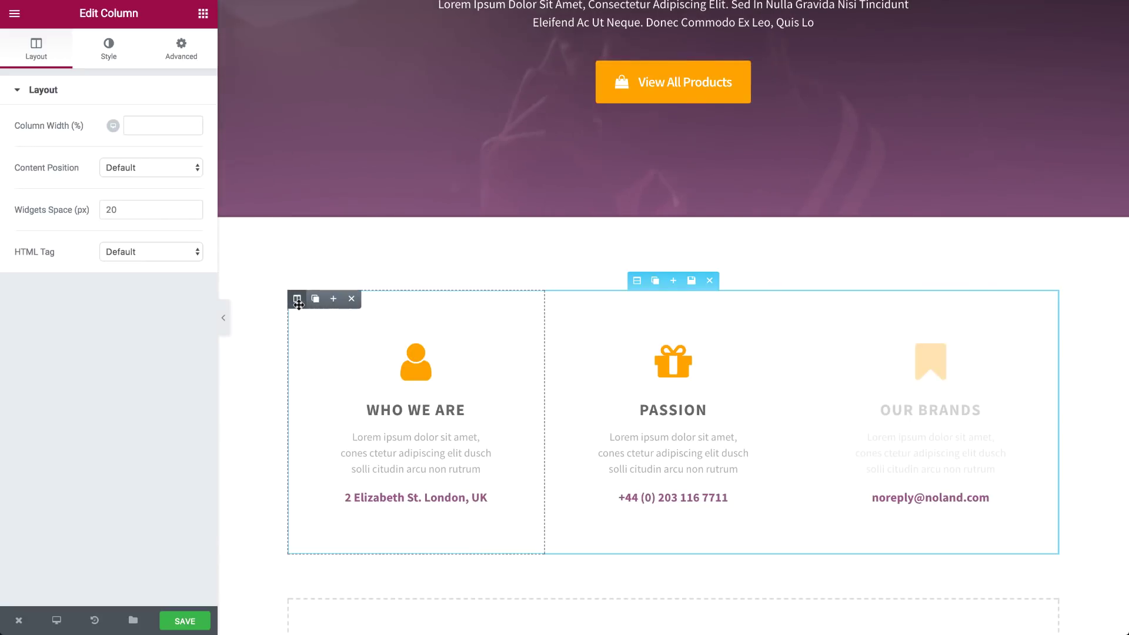
# Give the first column a solid 1px #dddddd right border as a divider.
pyautogui.click(108, 46)
pyautogui.click(43, 212)
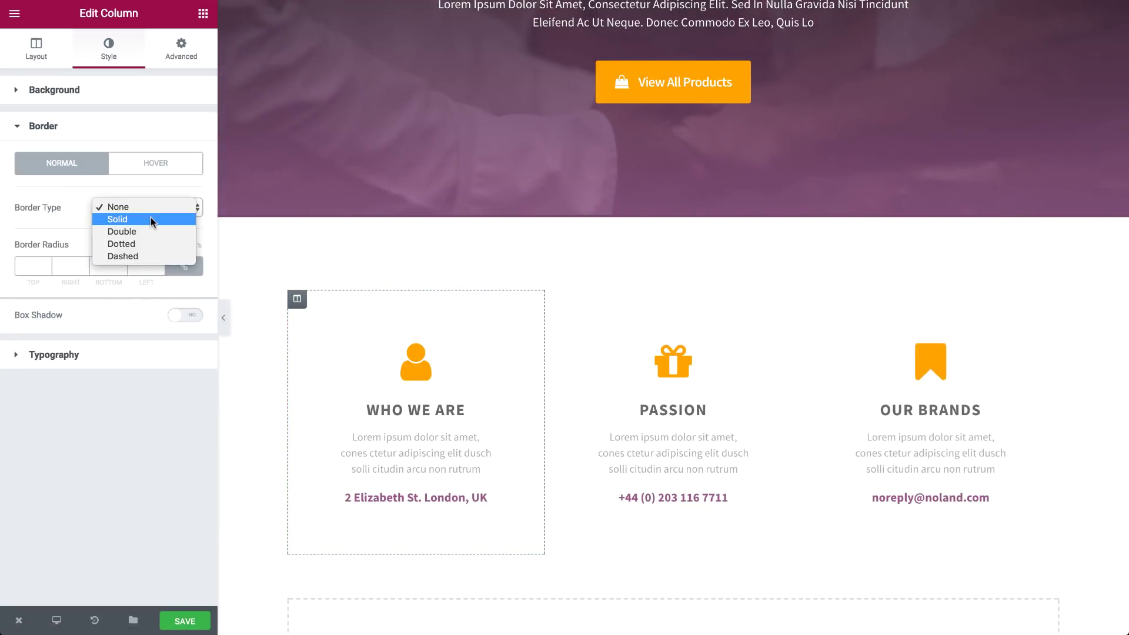
pyautogui.click(152, 219)
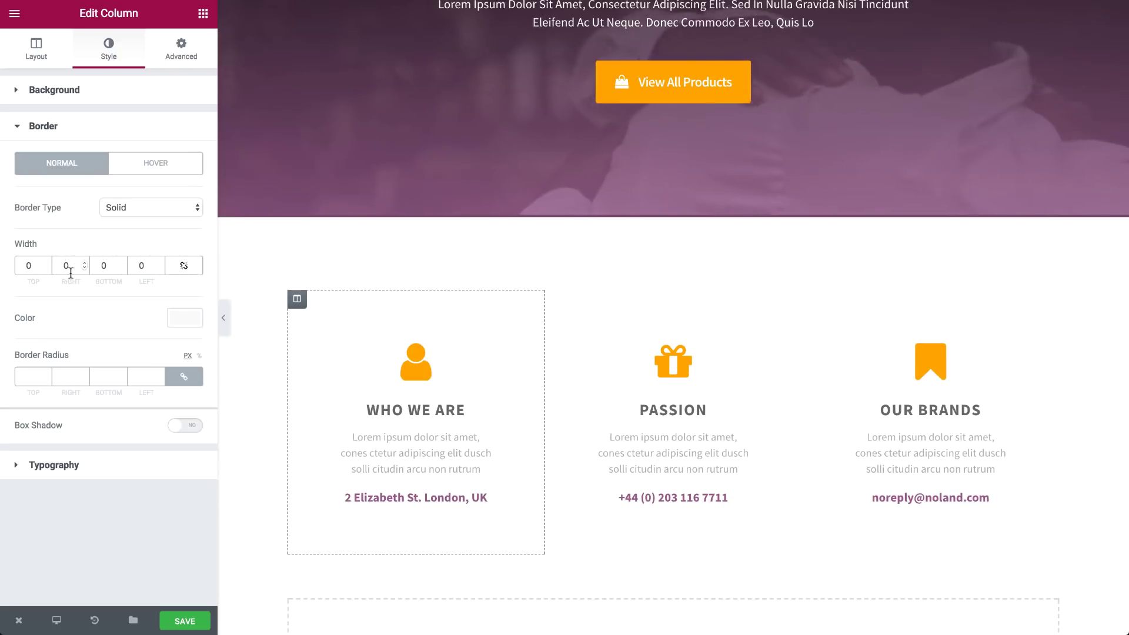
pyautogui.write('1')
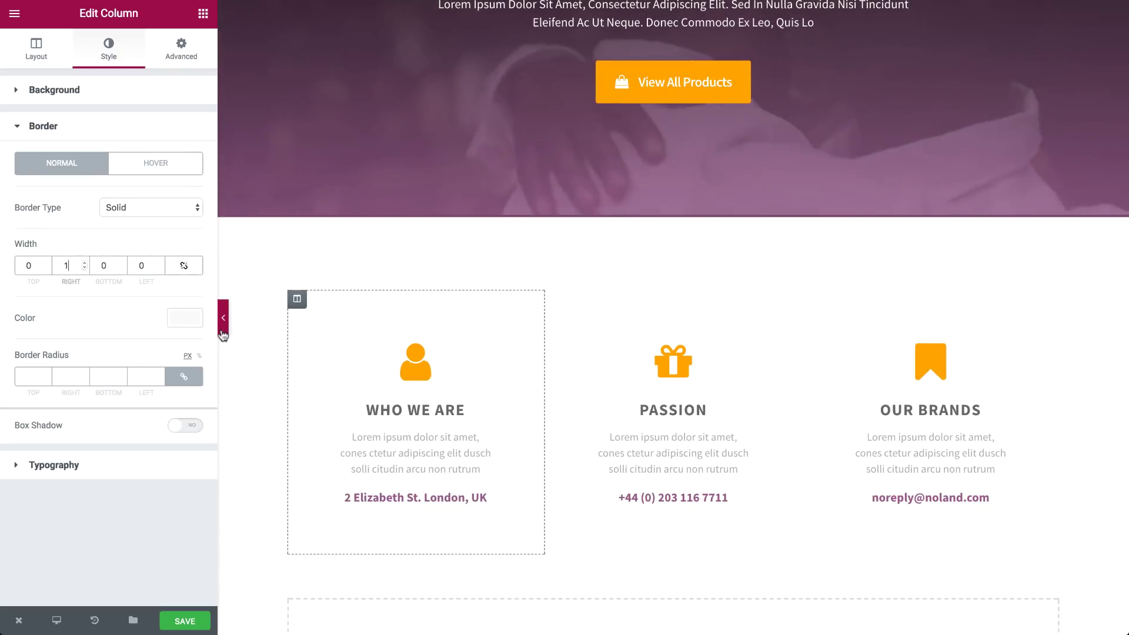
pyautogui.click(223, 318)
pyautogui.click(6, 318)
pyautogui.click(184, 318)
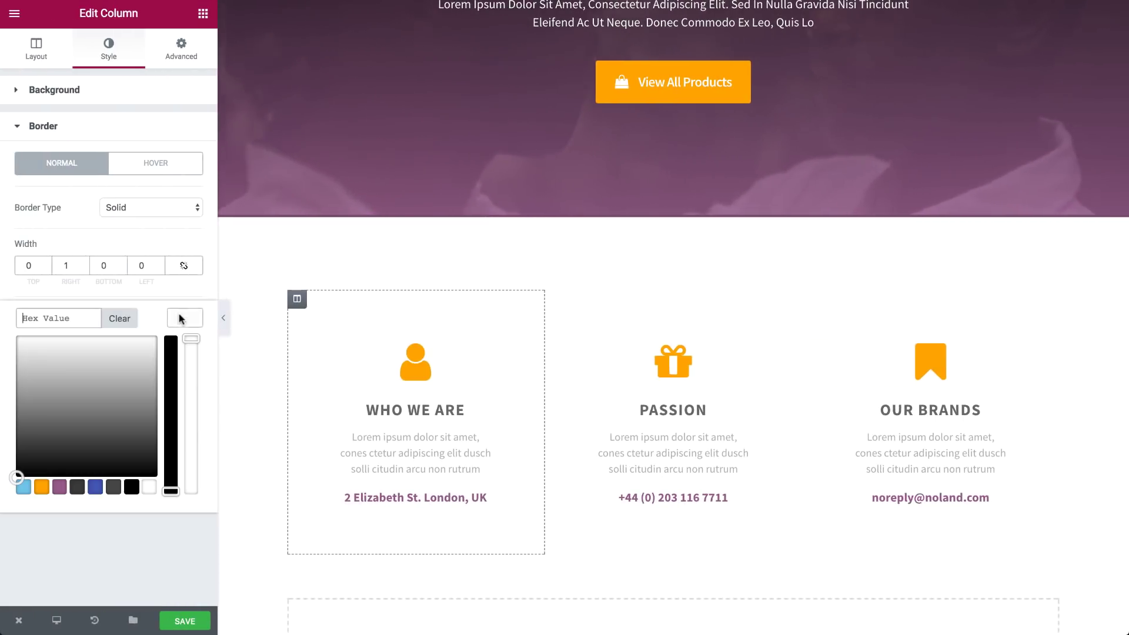
pyautogui.click(16, 395)
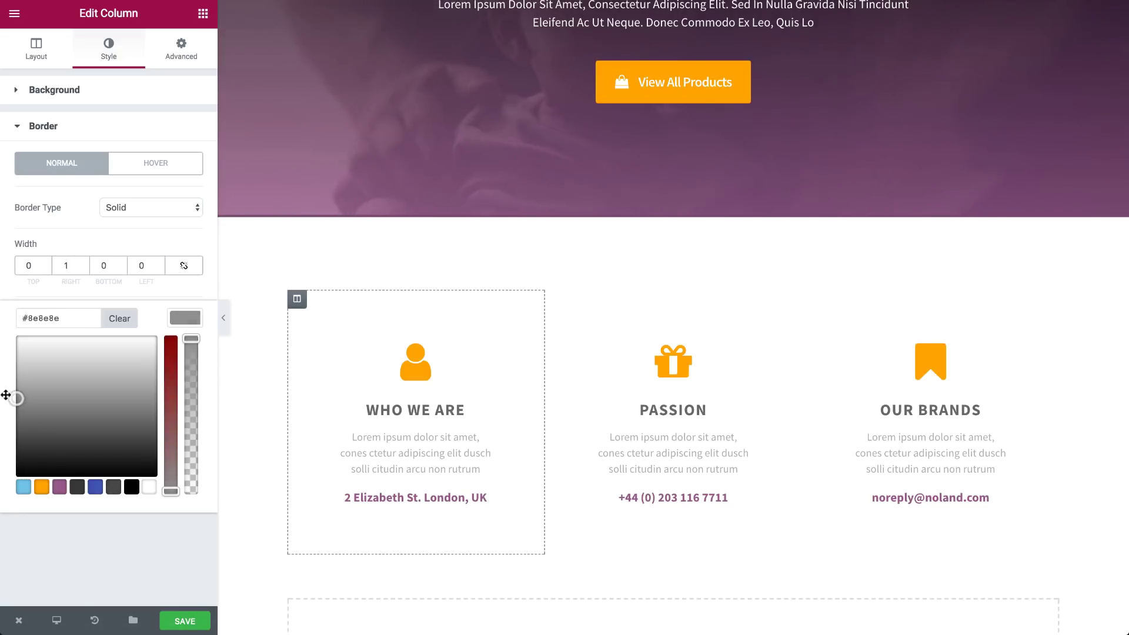
pyautogui.moveTo(5, 388); pyautogui.dragTo(10, 371)
pyautogui.click(223, 318)
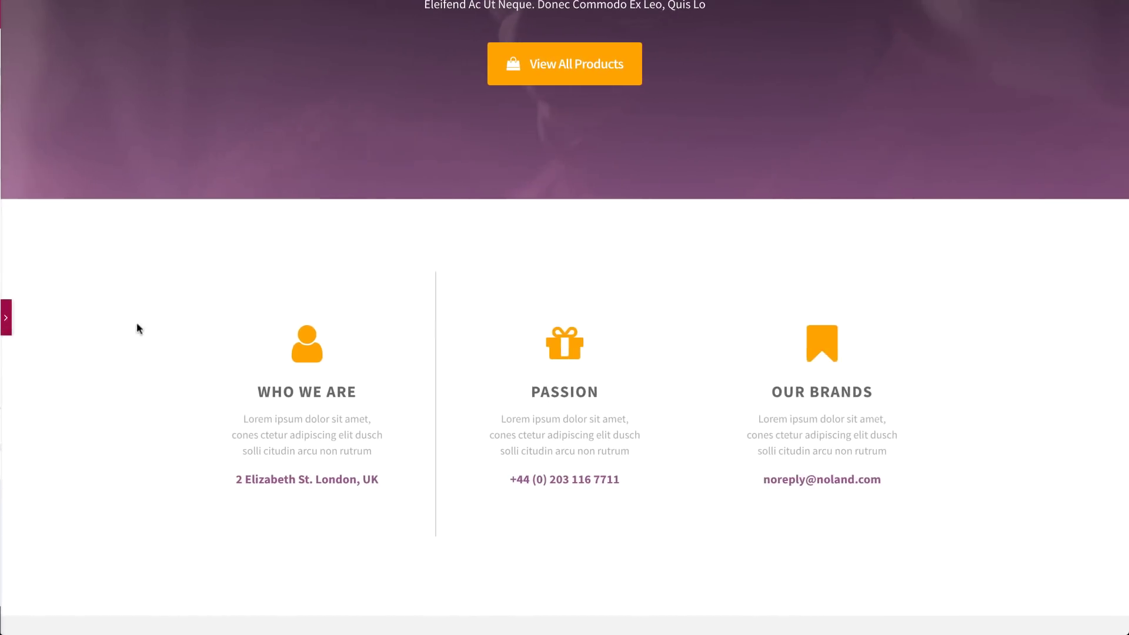
pyautogui.click(6, 320)
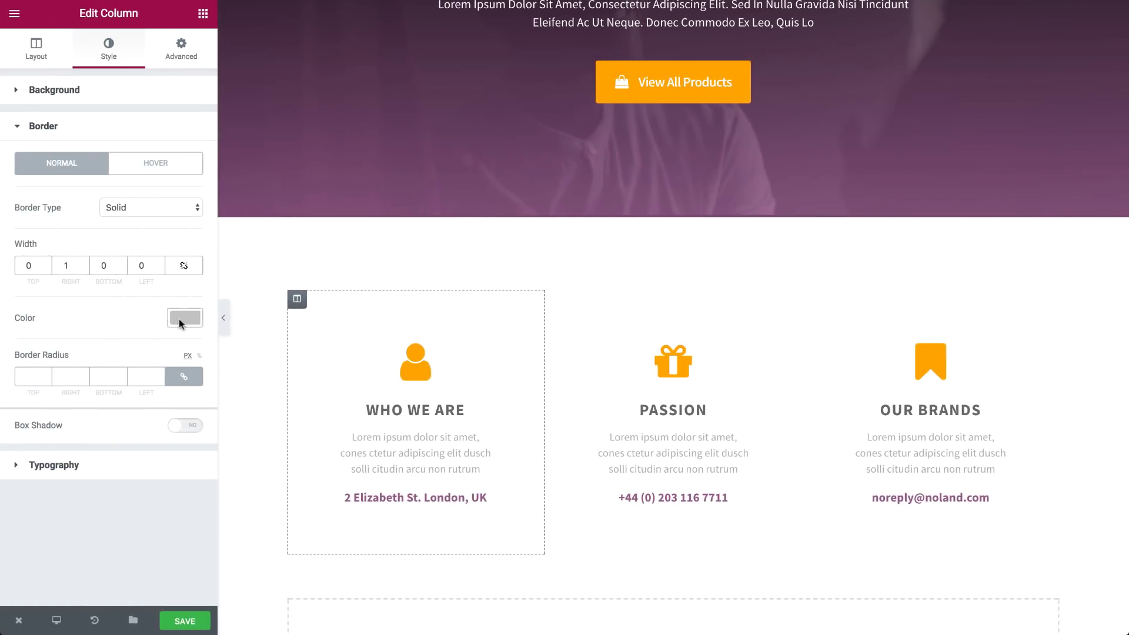
pyautogui.click(184, 318)
pyautogui.click(220, 319)
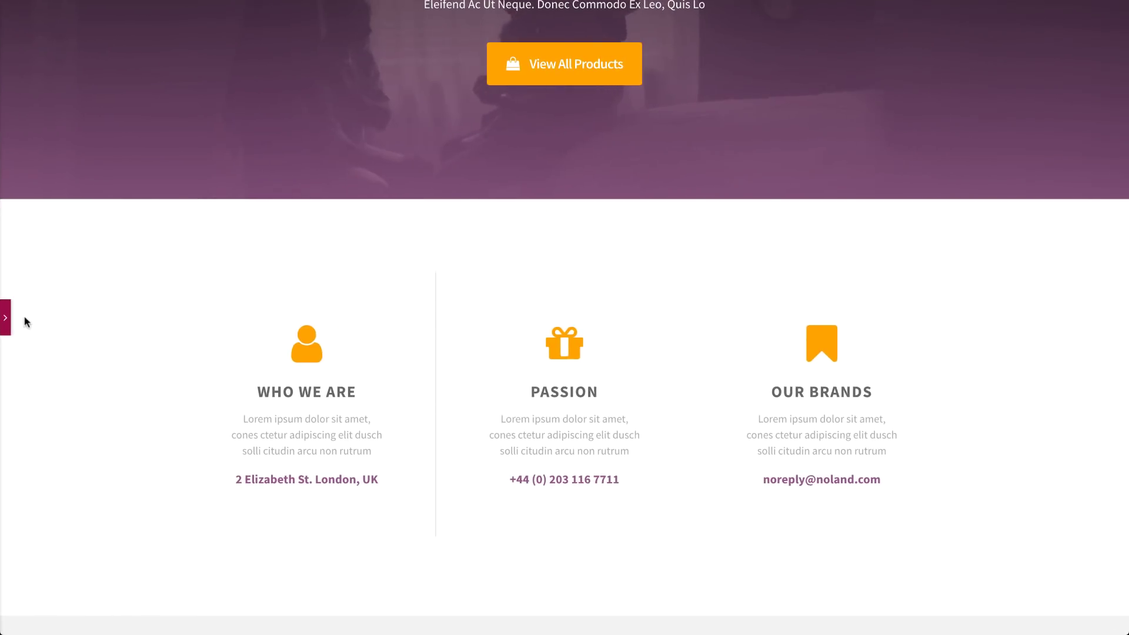
pyautogui.click(7, 318)
pyautogui.click(183, 319)
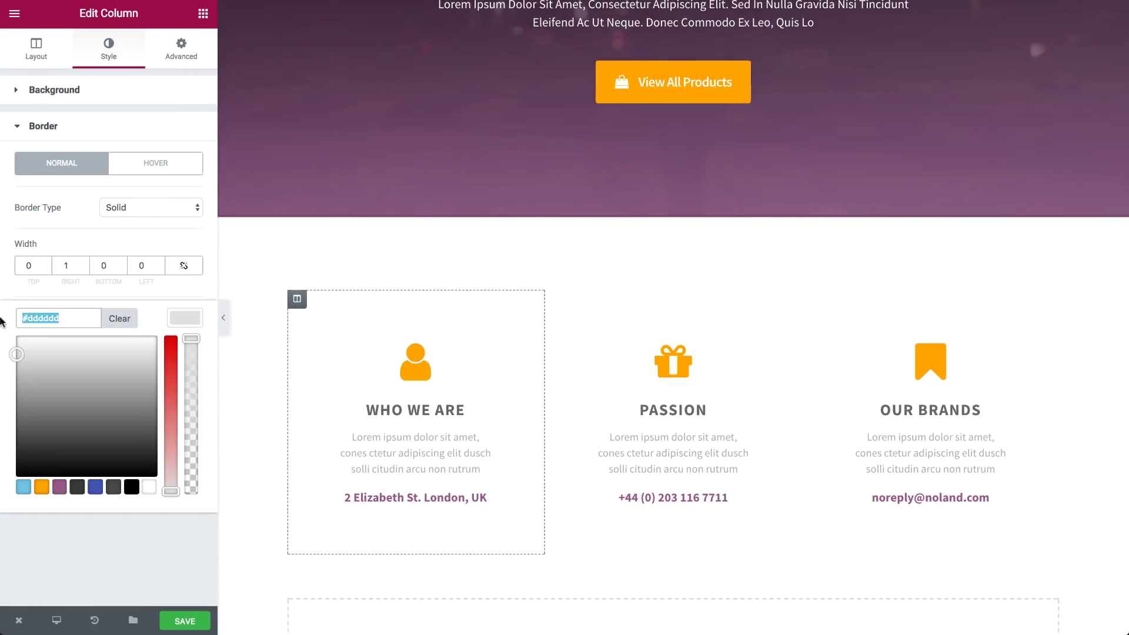
# Give the OUR BRANDS column a solid light grey left border and save the page.
pyautogui.click(810, 300)
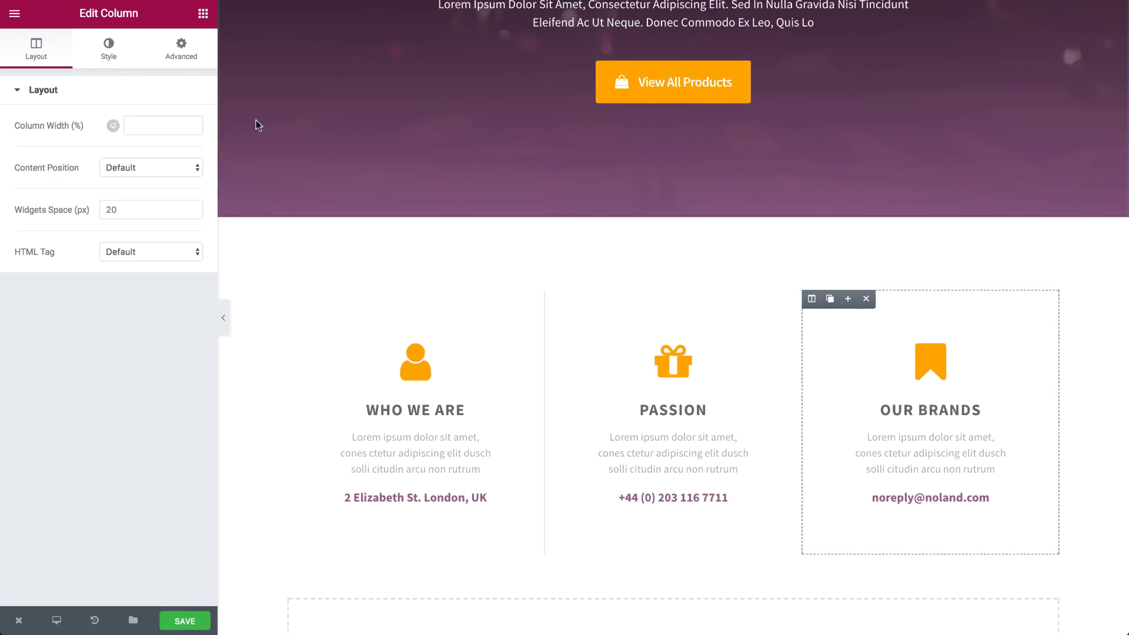
pyautogui.click(180, 49)
pyautogui.click(109, 49)
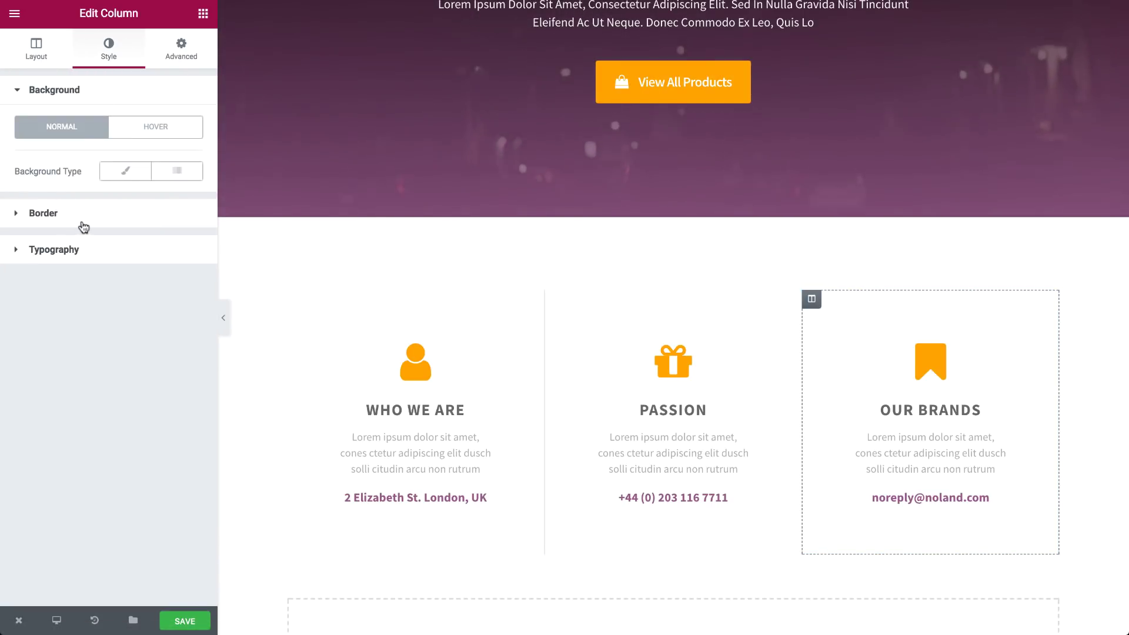
pyautogui.click(84, 216)
pyautogui.click(139, 220)
pyautogui.write('1')
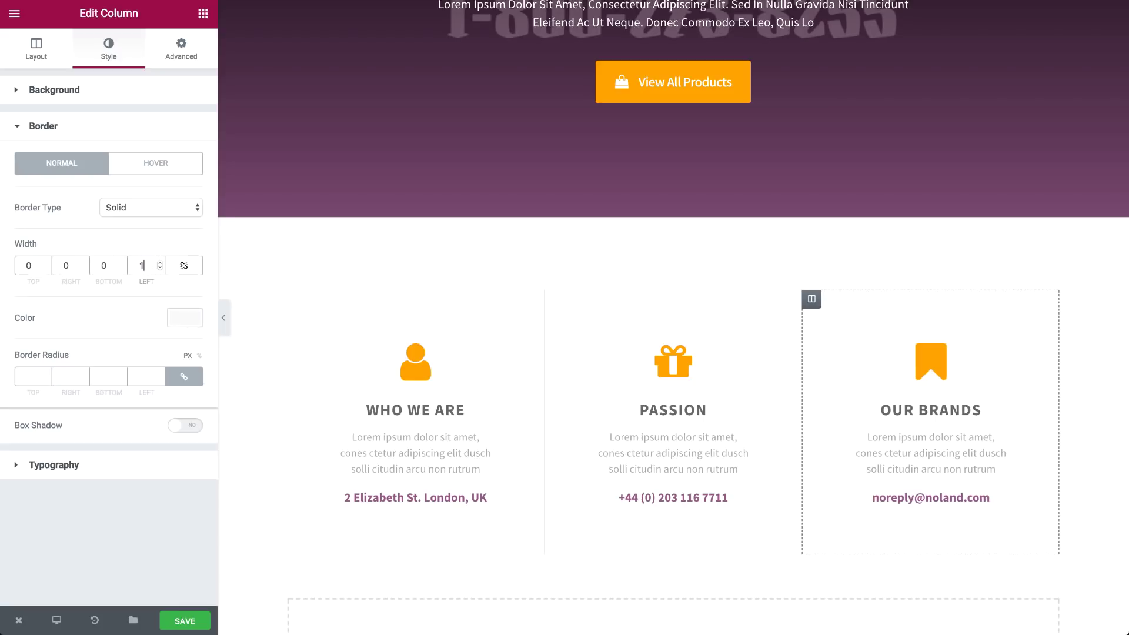
pyautogui.click(176, 317)
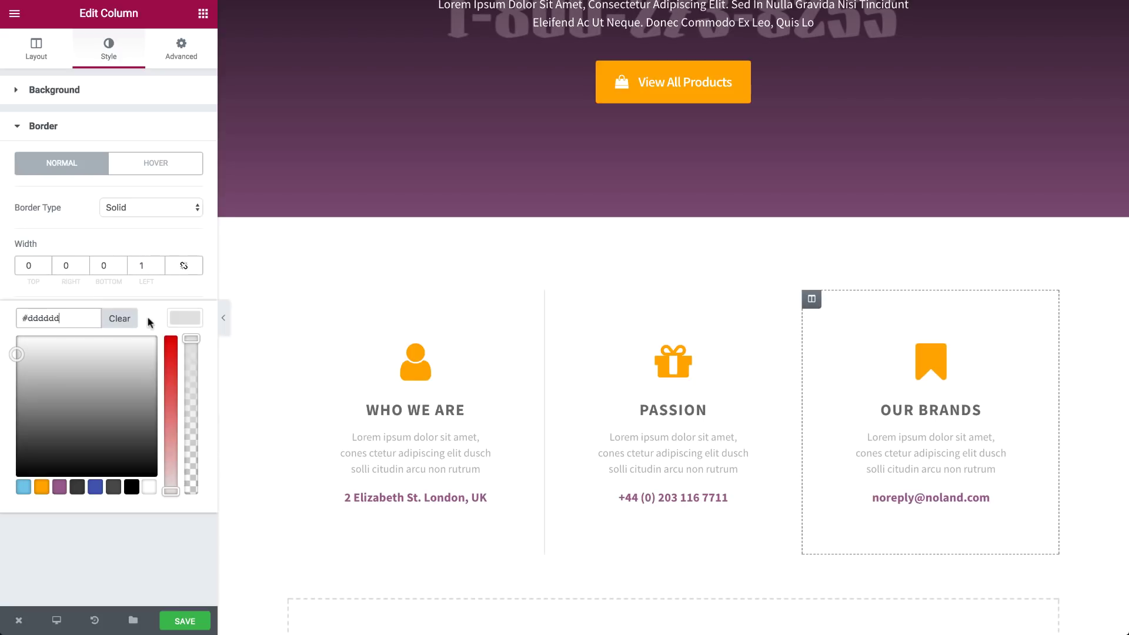
pyautogui.click(186, 319)
pyautogui.hotkey('ctrl', 's')
# Save the contact section as the '3 Colms' template, close the library, and preview the page.
pyautogui.click(691, 251)
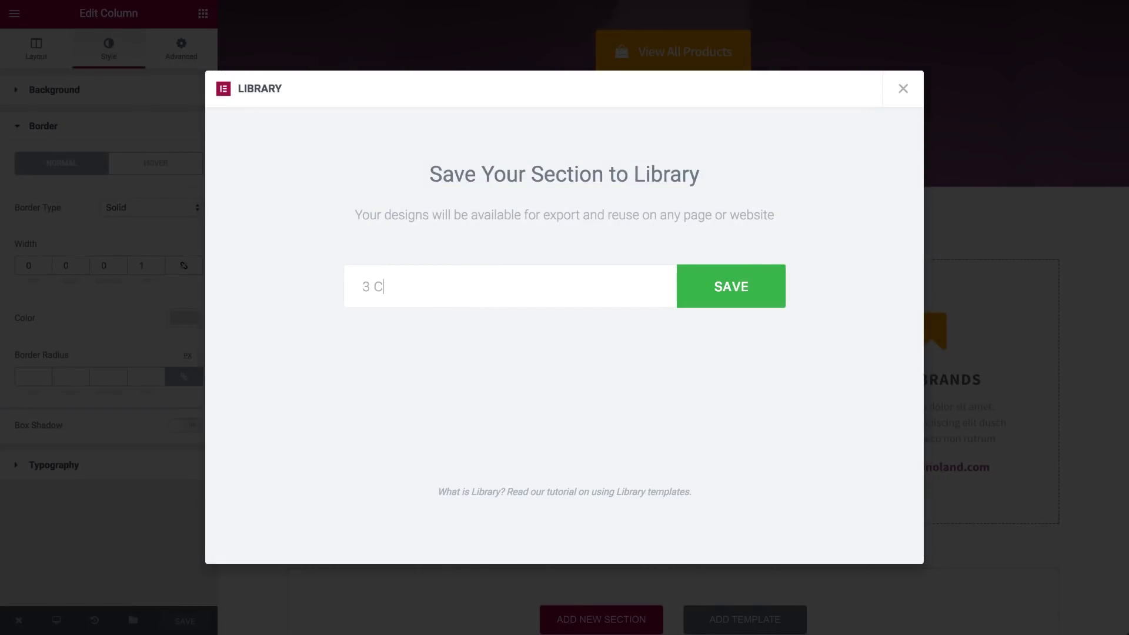
pyautogui.click(714, 300)
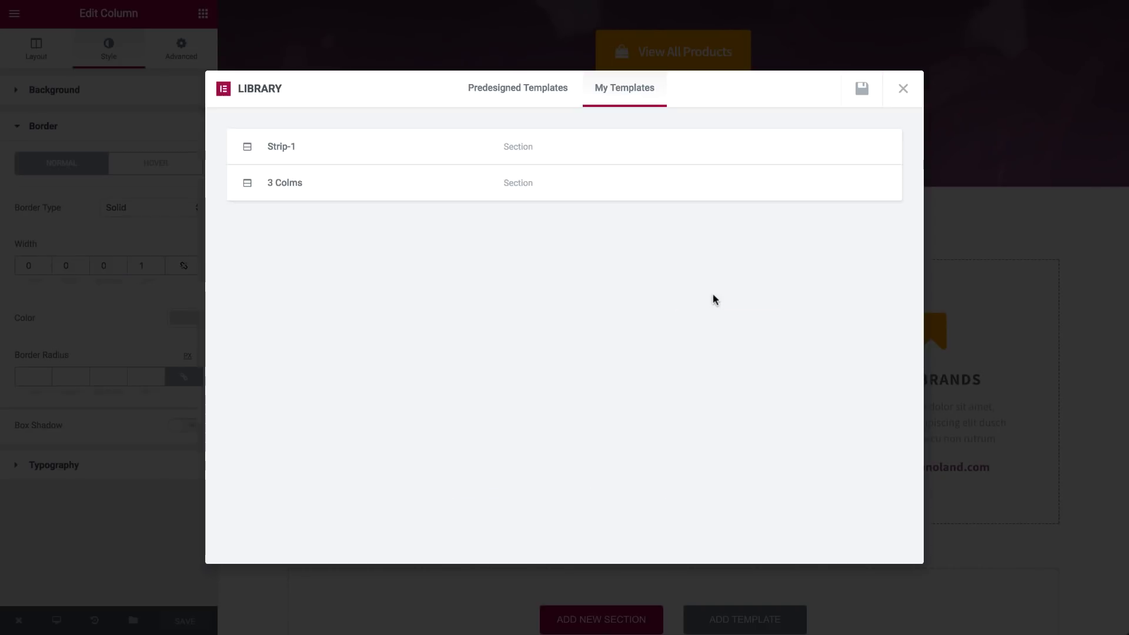
pyautogui.click(904, 88)
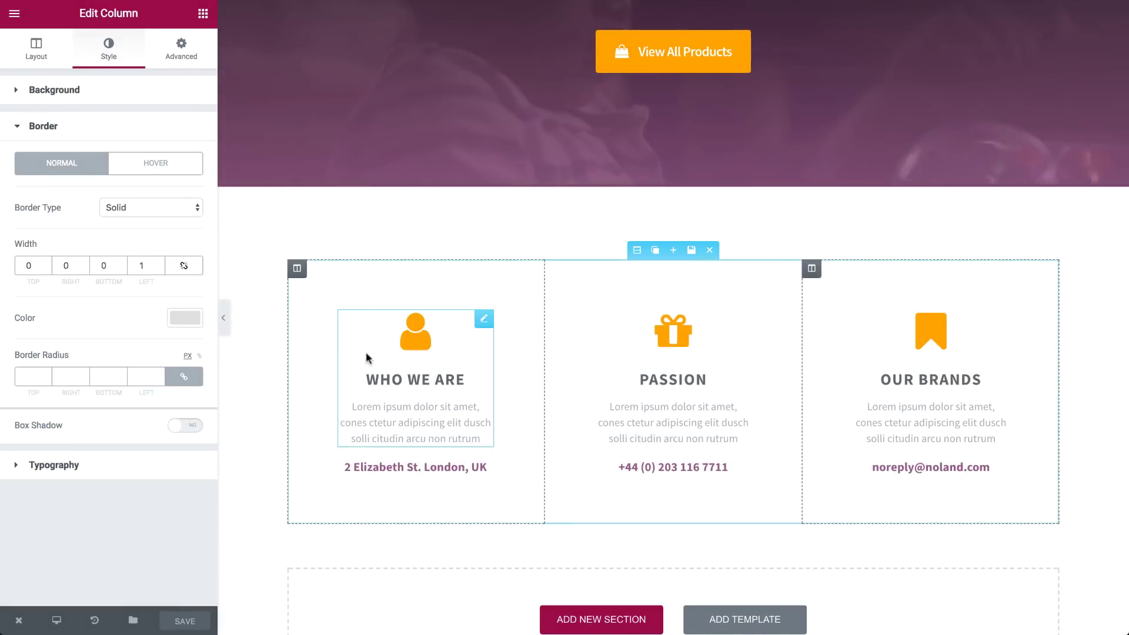
pyautogui.click(225, 322)
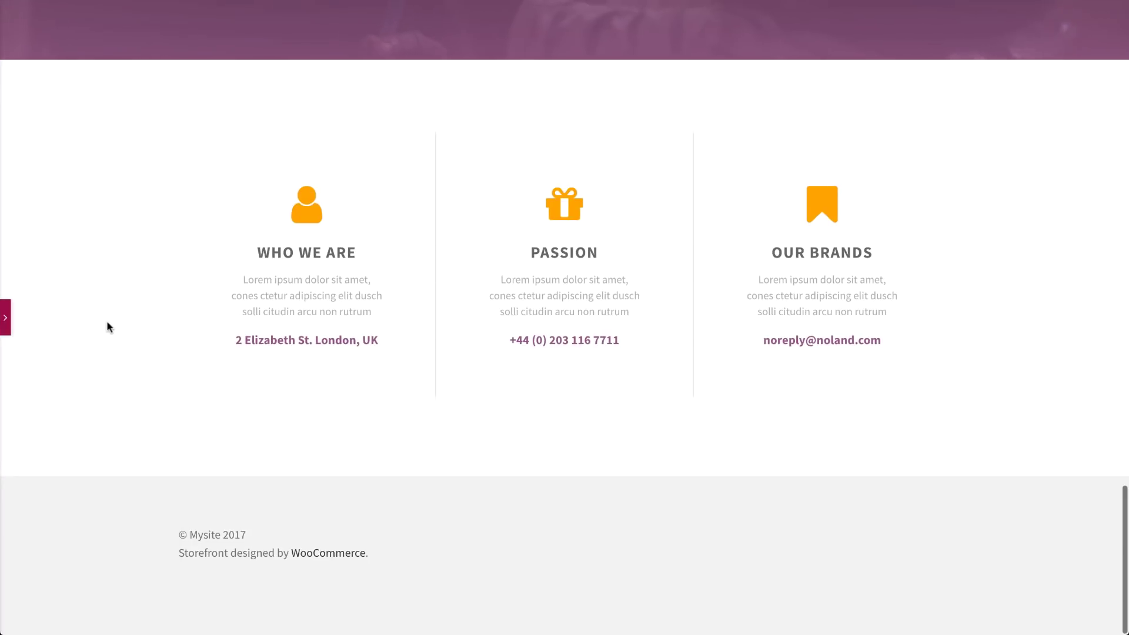
pyautogui.scroll(4, 107, 320)
pyautogui.scroll(4, 106, 320)
pyautogui.scroll(3, 107, 320)
pyautogui.scroll(3, 107, 320)
pyautogui.scroll(3, 107, 321)
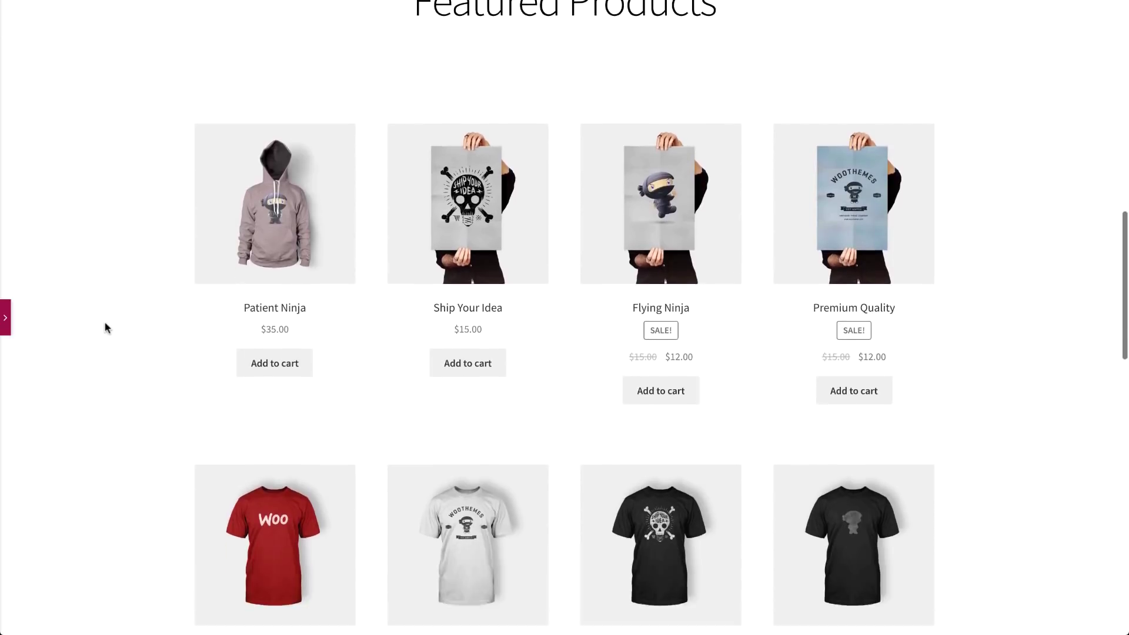
pyautogui.scroll(-2, 104, 327)
pyautogui.scroll(-3, 105, 327)
pyautogui.scroll(-3, 105, 328)
pyautogui.scroll(-3, 106, 327)
pyautogui.scroll(-2, 105, 327)
pyautogui.scroll(-3, 104, 324)
pyautogui.scroll(-3, 104, 323)
pyautogui.scroll(-2, 104, 323)
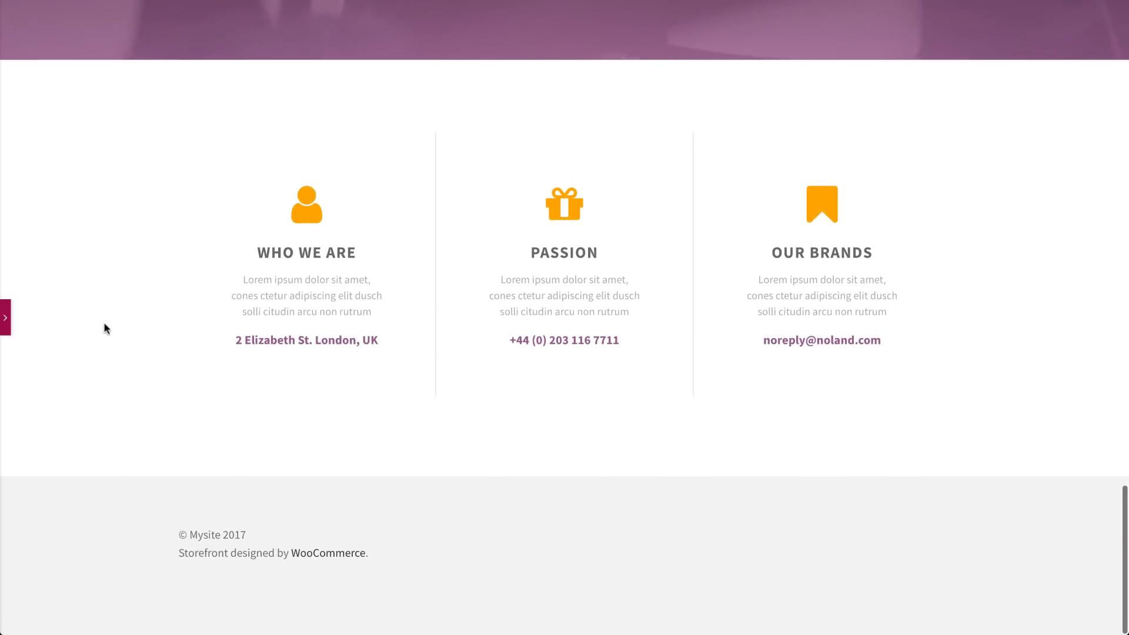
# Switch the editor preview to the Mobile device view.
pyautogui.click(57, 621)
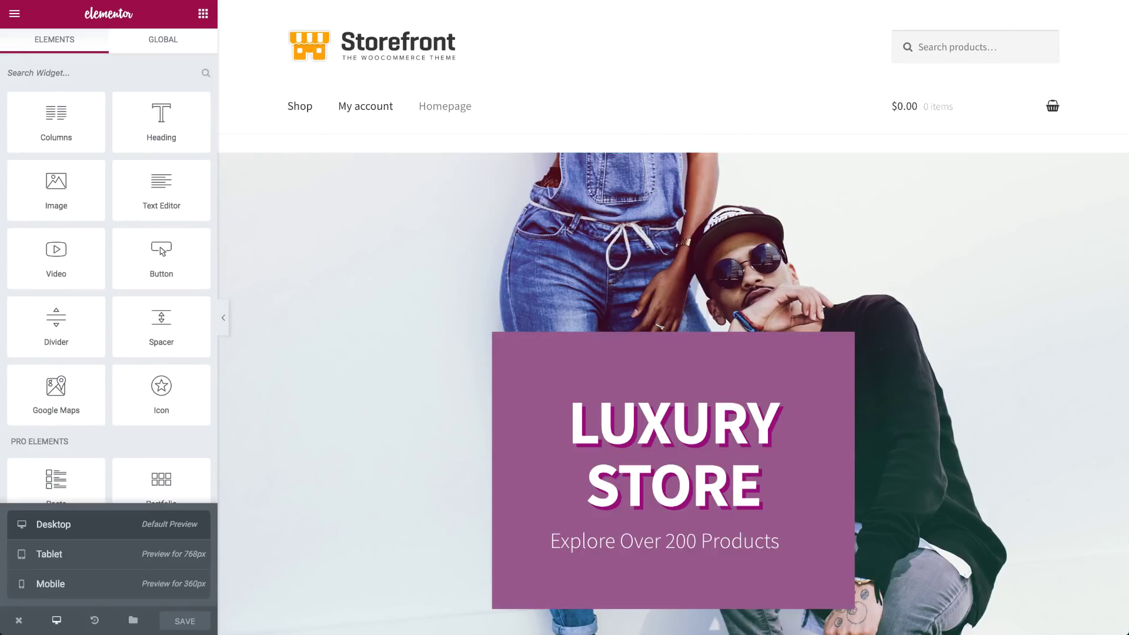
pyautogui.click(50, 584)
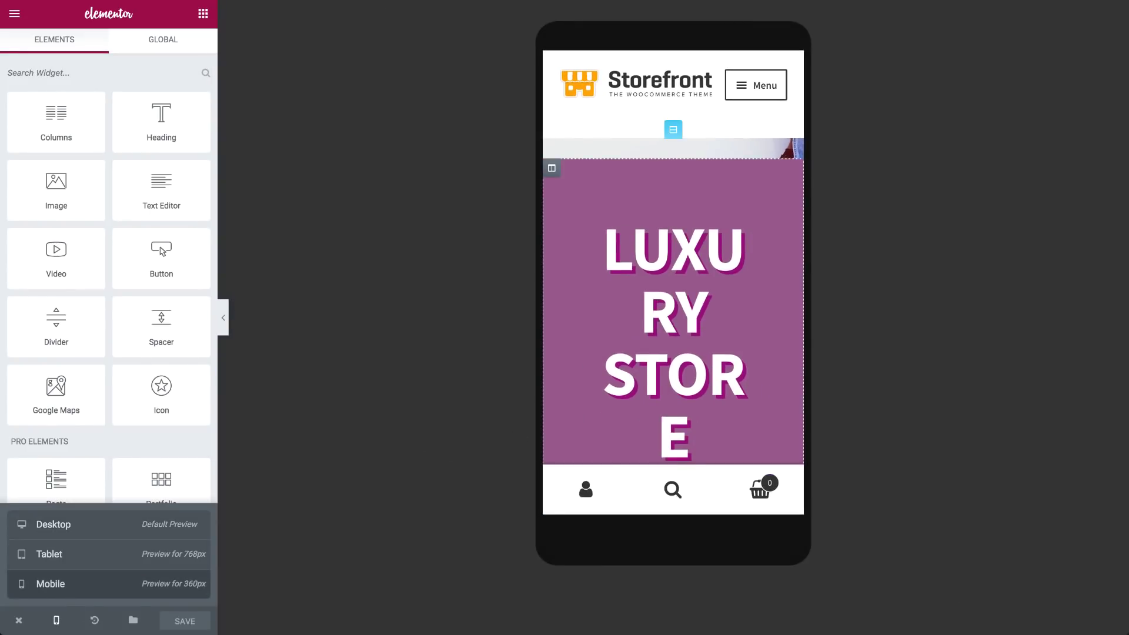
pyautogui.scroll(-5, 582, 413)
pyautogui.scroll(-5, 583, 413)
pyautogui.scroll(-5, 583, 413)
pyautogui.scroll(-5, 583, 414)
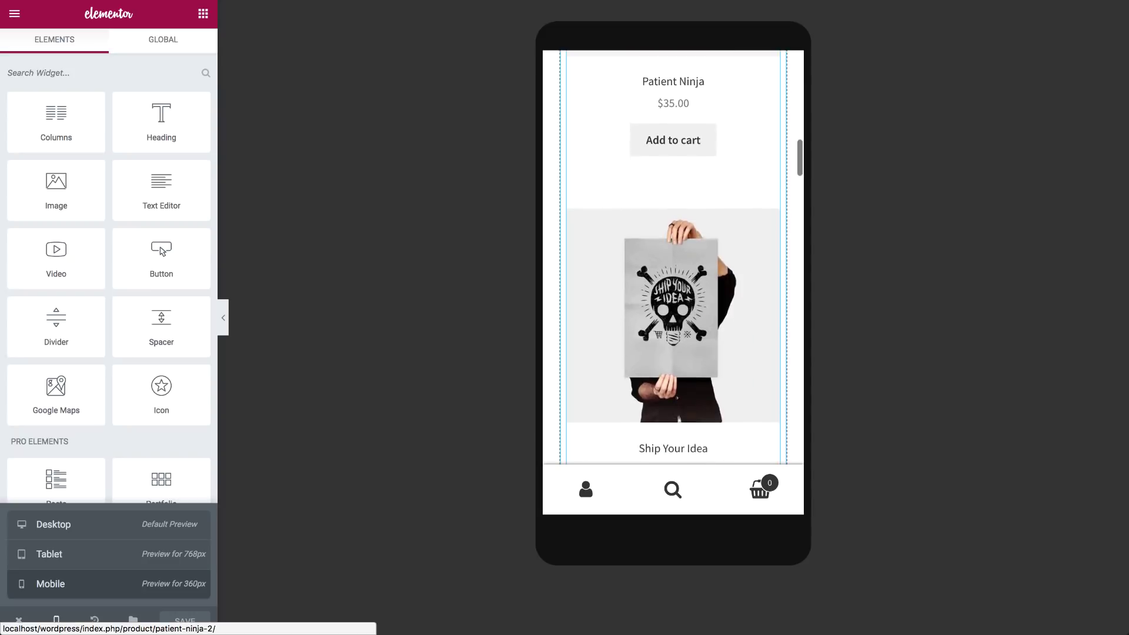
pyautogui.scroll(-5, 583, 413)
pyautogui.scroll(-5, 583, 414)
pyautogui.scroll(-5, 582, 414)
pyautogui.scroll(-5, 583, 413)
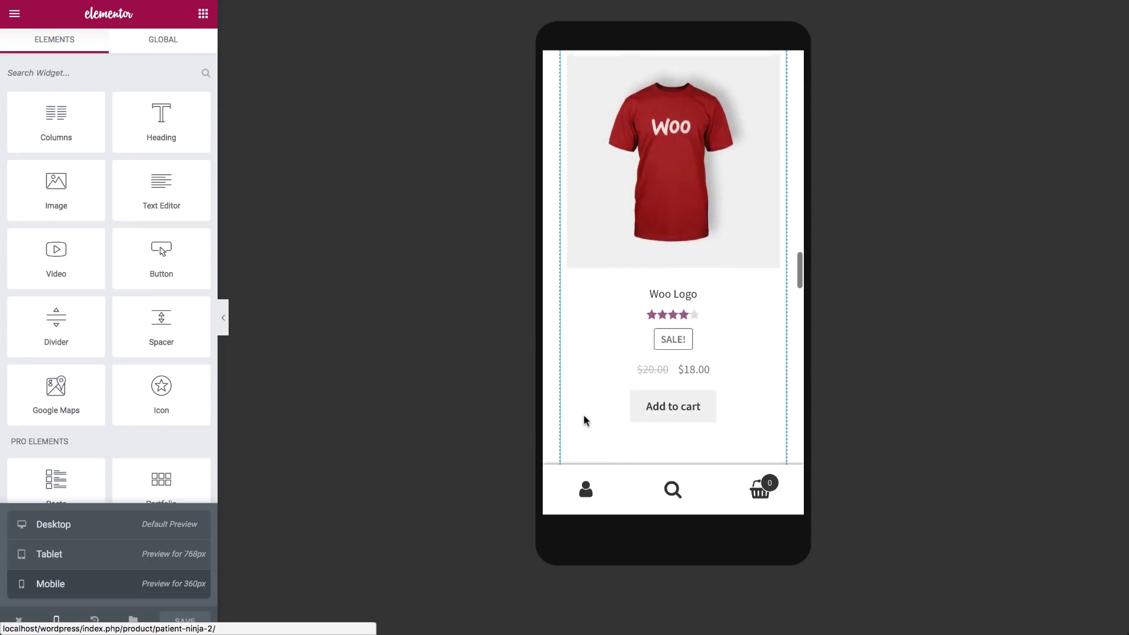
pyautogui.scroll(-5, 582, 414)
pyautogui.scroll(-5, 584, 414)
pyautogui.scroll(-5, 583, 414)
pyautogui.scroll(-5, 584, 414)
pyautogui.scroll(-5, 584, 414)
pyautogui.scroll(-5, 583, 414)
pyautogui.scroll(-5, 583, 414)
pyautogui.scroll(-5, 582, 414)
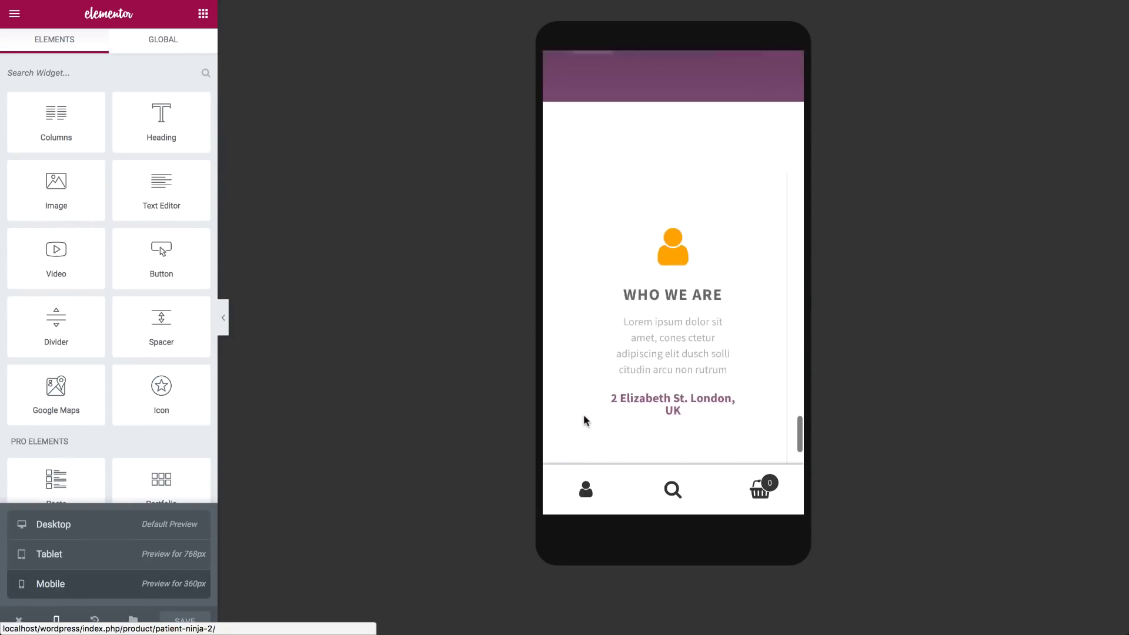
pyautogui.scroll(-5, 583, 413)
pyautogui.scroll(-5, 583, 414)
pyautogui.scroll(-5, 583, 414)
pyautogui.scroll(-3, 584, 414)
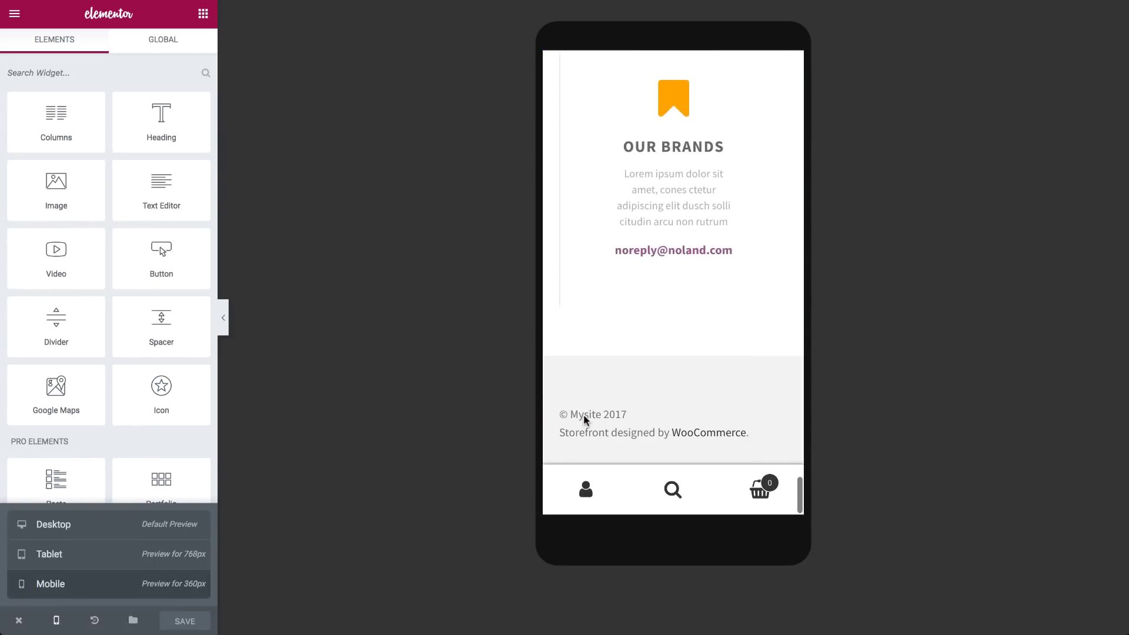
pyautogui.scroll(6, 583, 414)
pyautogui.scroll(6, 583, 414)
pyautogui.scroll(5, 582, 414)
pyautogui.scroll(4, 583, 414)
pyautogui.scroll(6, 583, 420)
# Set the hero section's minimum height in VH and adjust the hero column's mobile padding.
pyautogui.click(673, 131)
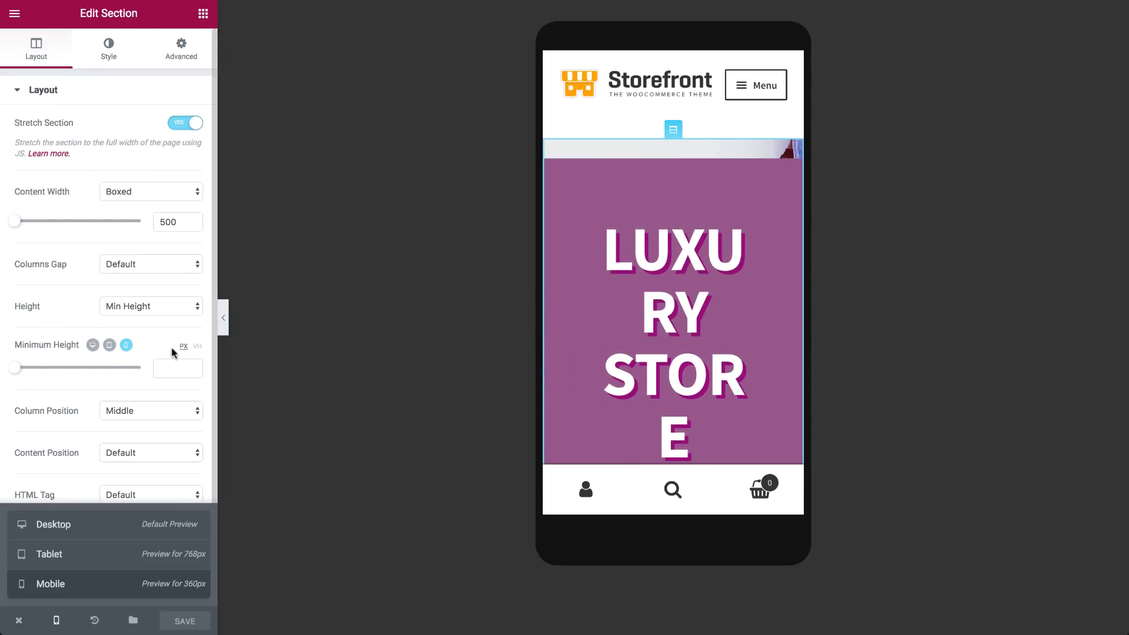
pyautogui.click(197, 347)
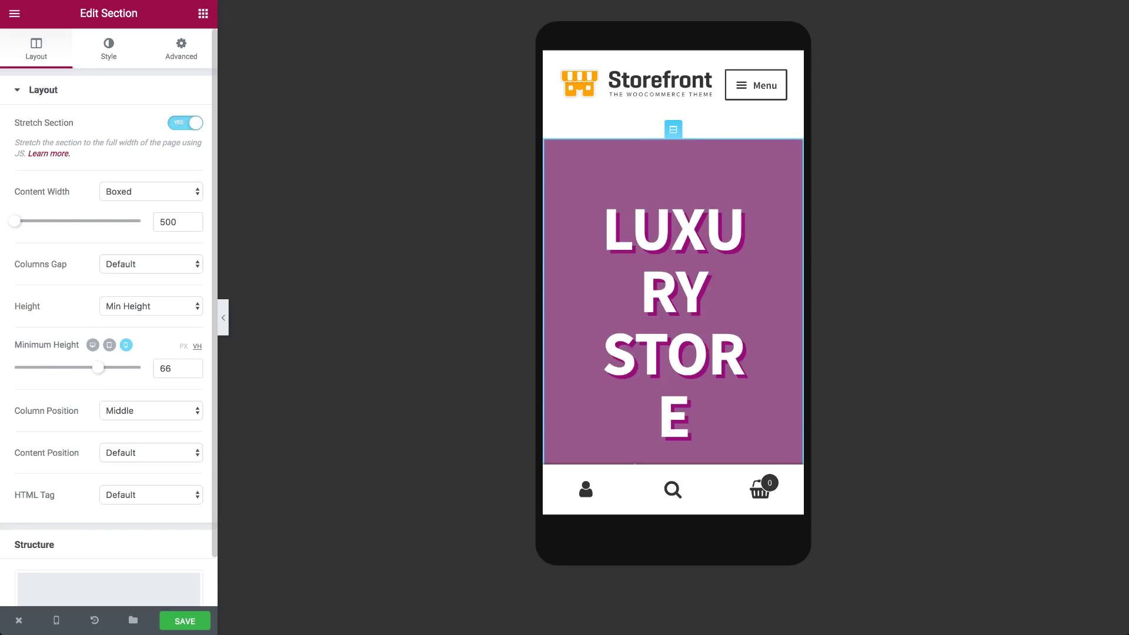
pyautogui.moveTo(673, 315)
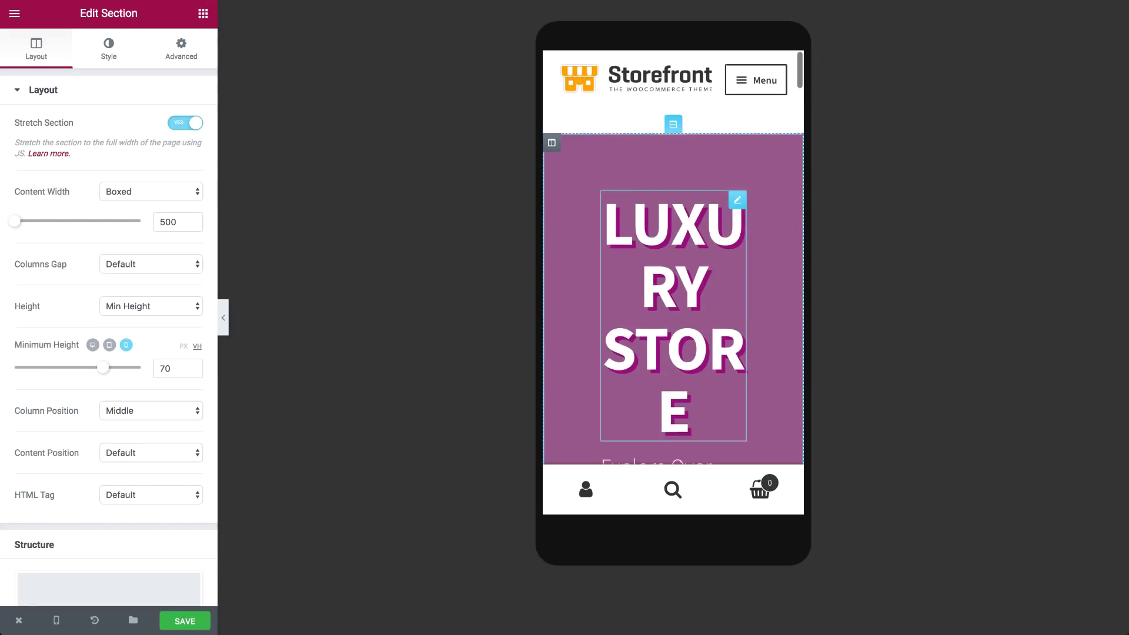
pyautogui.click(552, 147)
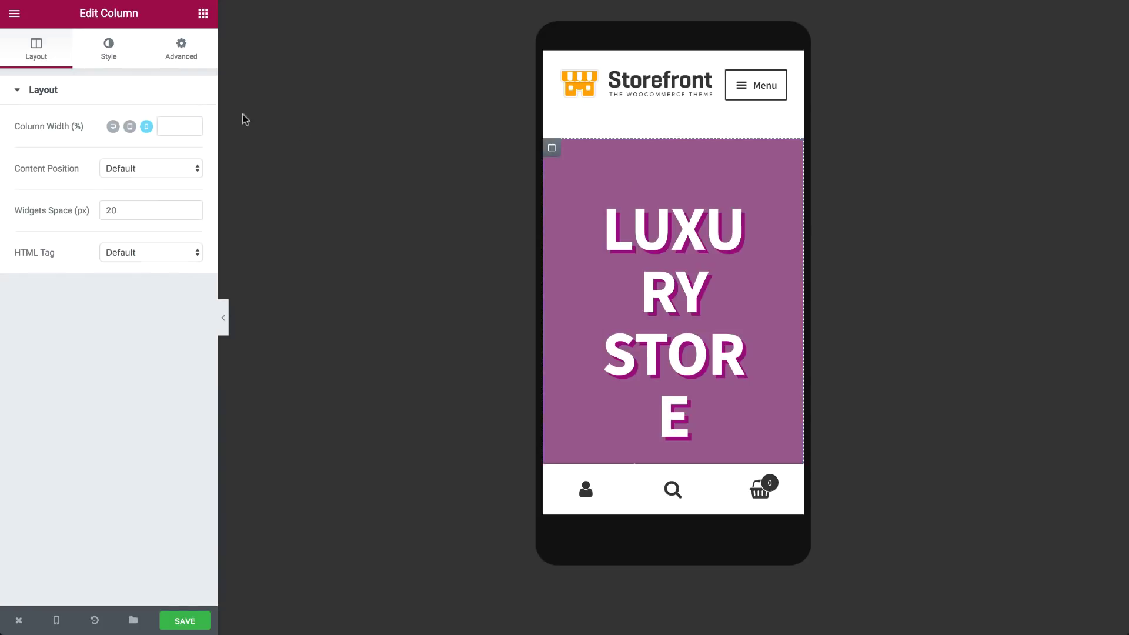
pyautogui.click(181, 49)
# Resize the LUXURY STORE heading font and adjust the Featured Products heading spacing.
pyautogui.click(674, 318)
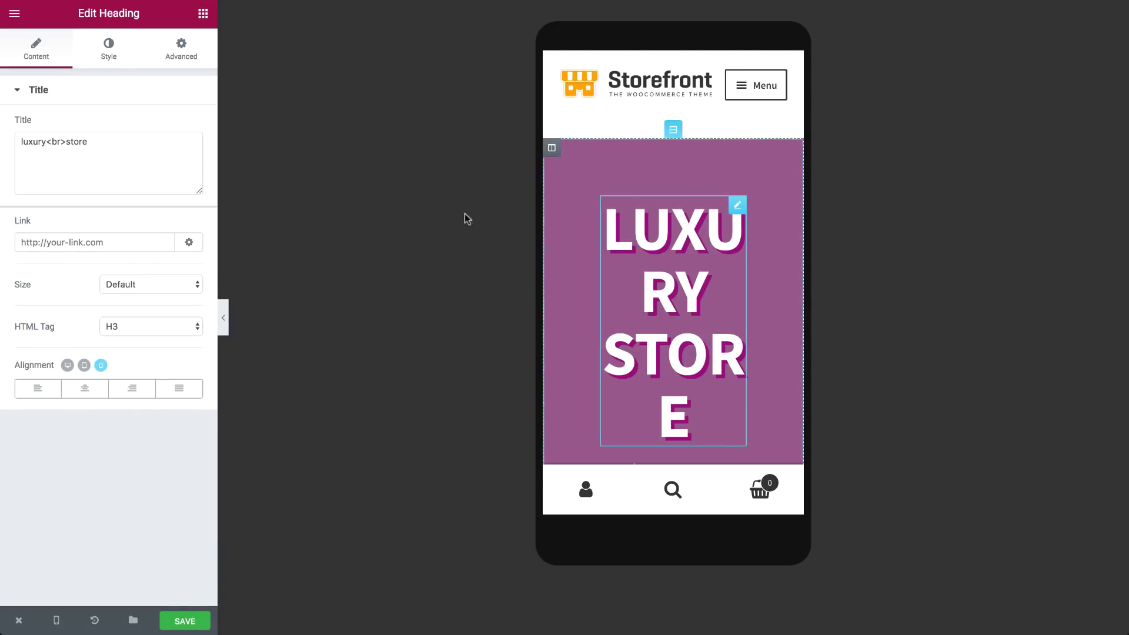
pyautogui.click(109, 49)
pyautogui.write('52')
pyautogui.moveTo(49, 224); pyautogui.dragTo(54, 224)
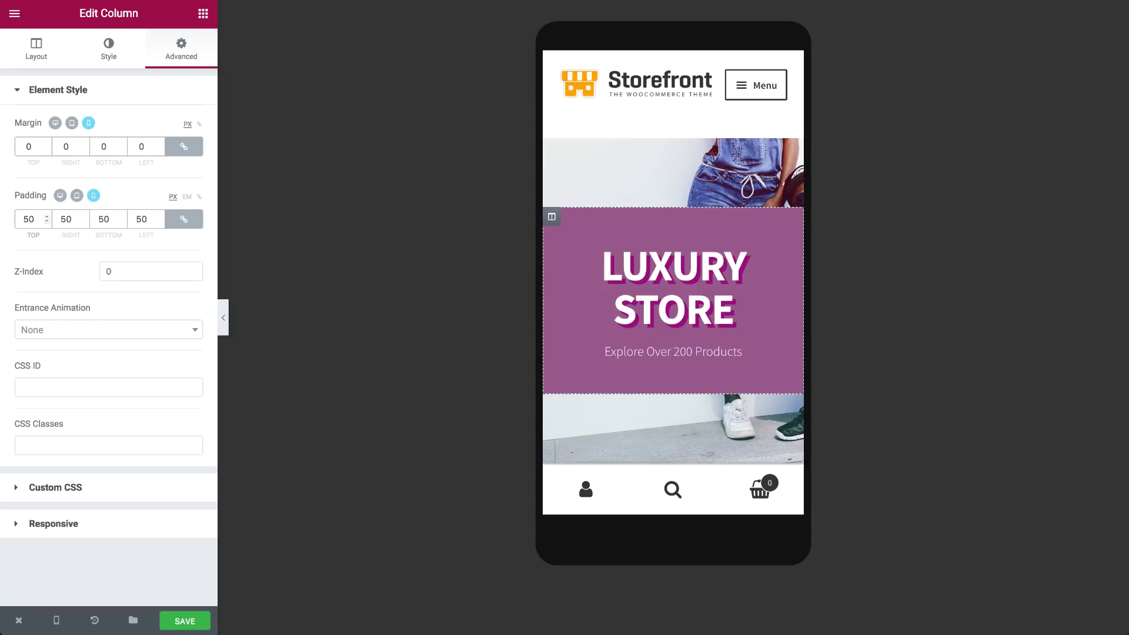
pyautogui.scroll(-5, 667, 220)
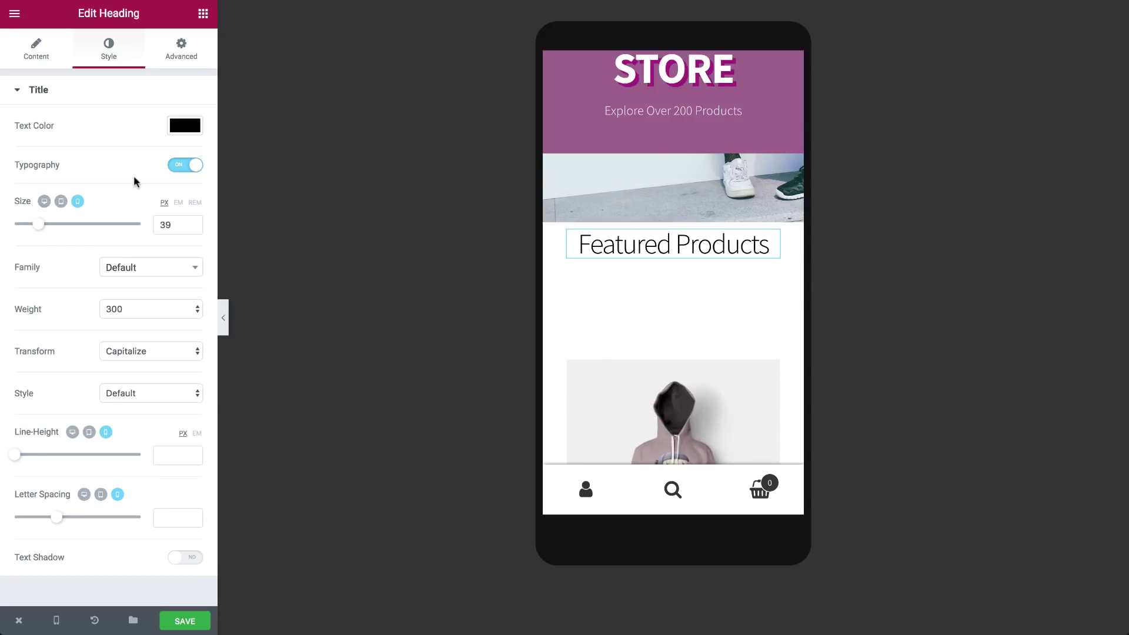
pyautogui.click(182, 50)
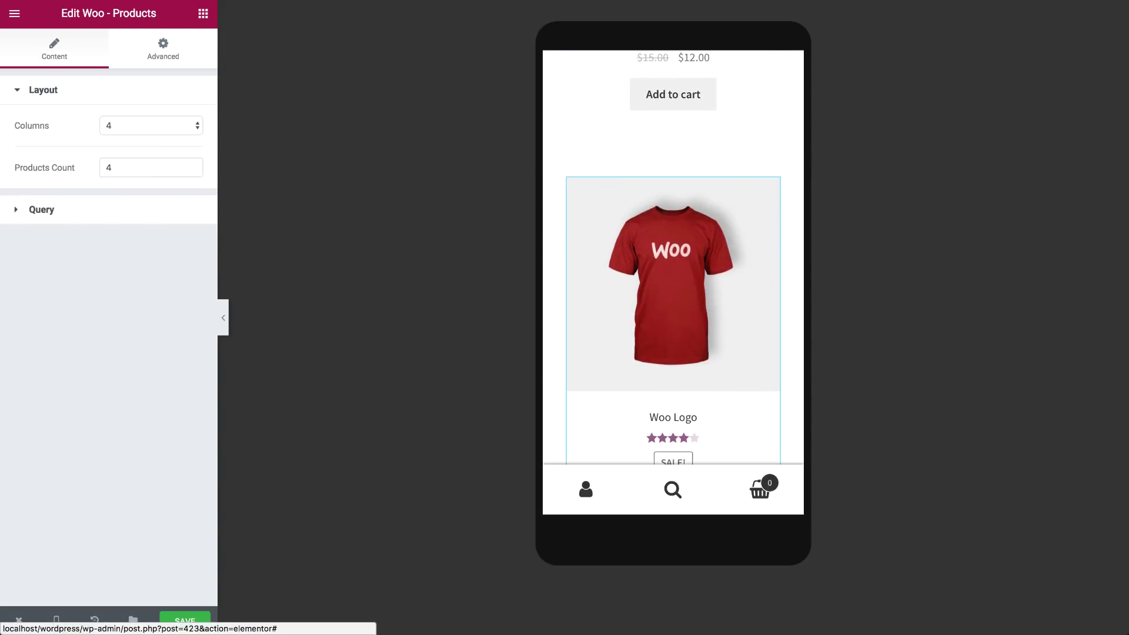
pyautogui.scroll(-5, 672, 265)
pyautogui.scroll(-5, 672, 264)
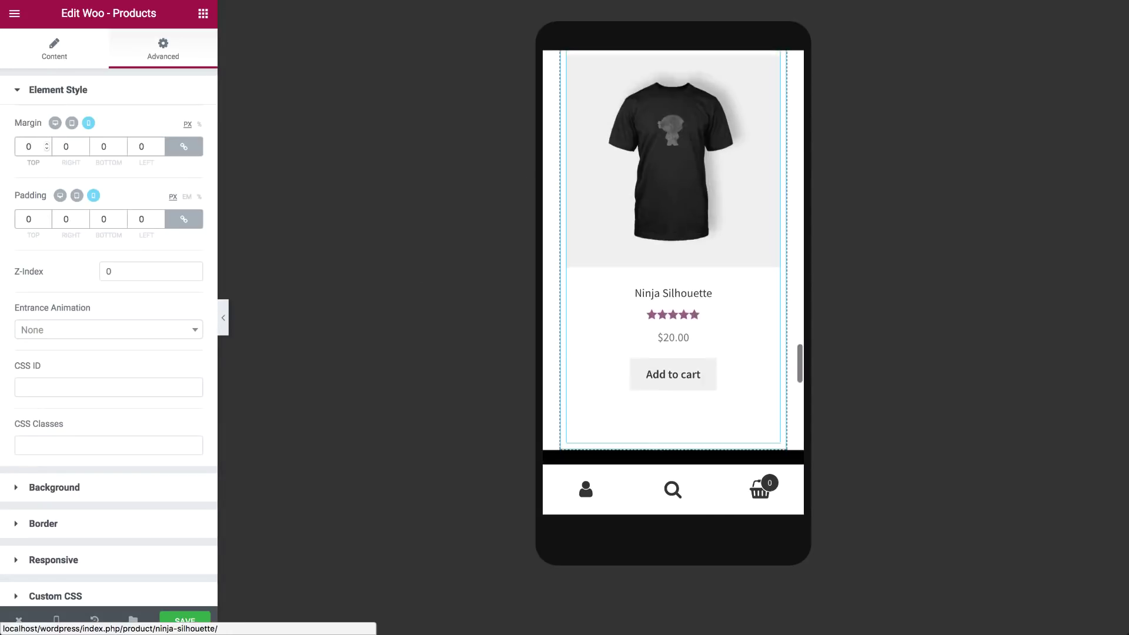
pyautogui.scroll(-5, 672, 265)
# Use a VH minimum height and shrink the Adopt The Lifestyle heading and paragraph sizes.
pyautogui.click(670, 97)
pyautogui.scroll(-3, 672, 265)
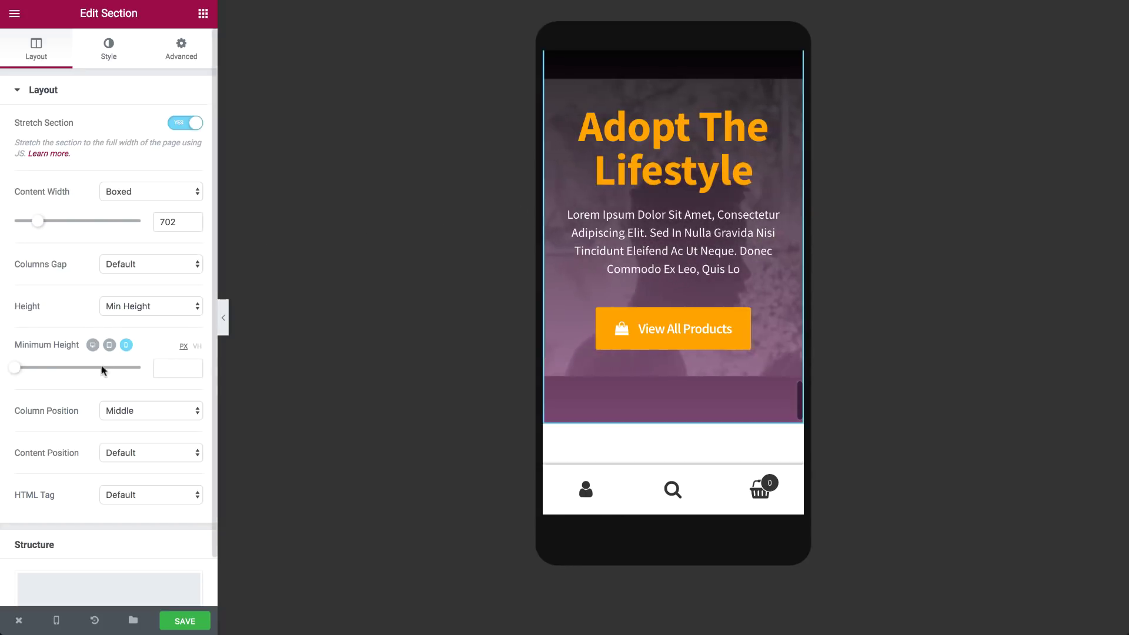
pyautogui.click(196, 345)
pyautogui.click(168, 368)
pyautogui.write('2')
pyautogui.click(672, 249)
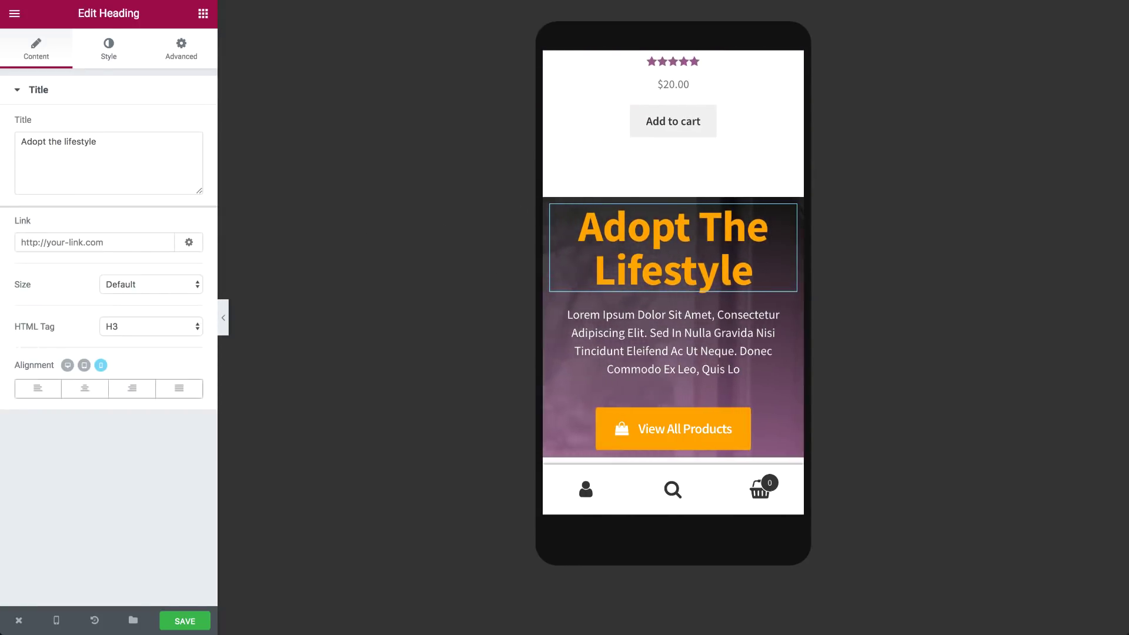
pyautogui.click(108, 49)
pyautogui.moveTo(18, 224); pyautogui.dragTo(40, 224)
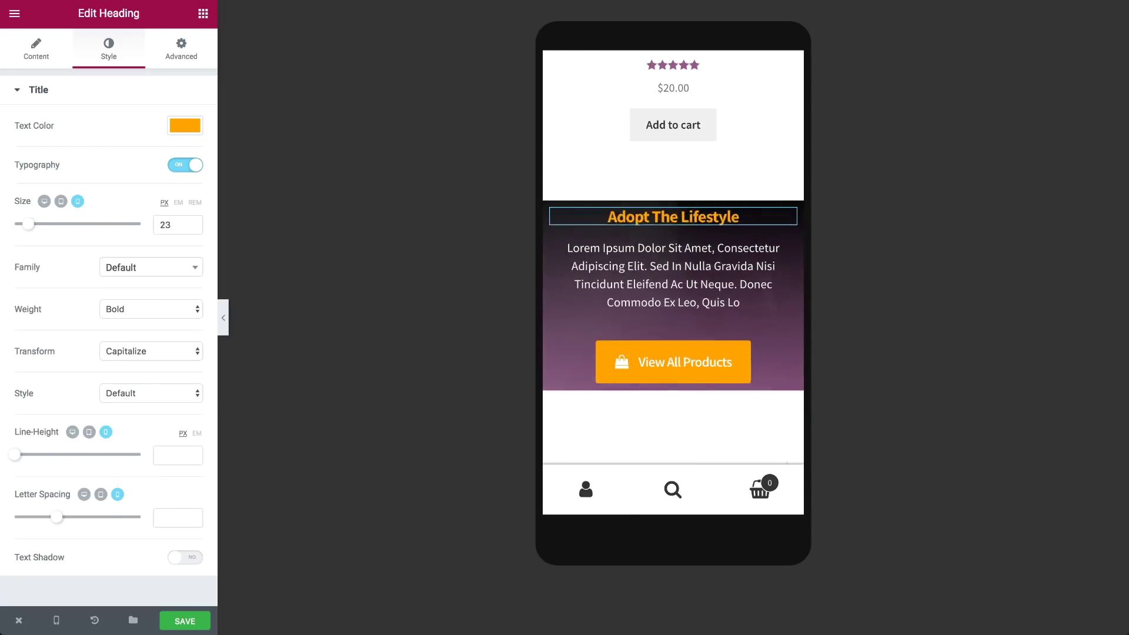
pyautogui.click(568, 291)
pyautogui.click(109, 48)
pyautogui.click(19, 225)
# Set the Adopt The Lifestyle section's padding to 30.
pyautogui.click(673, 191)
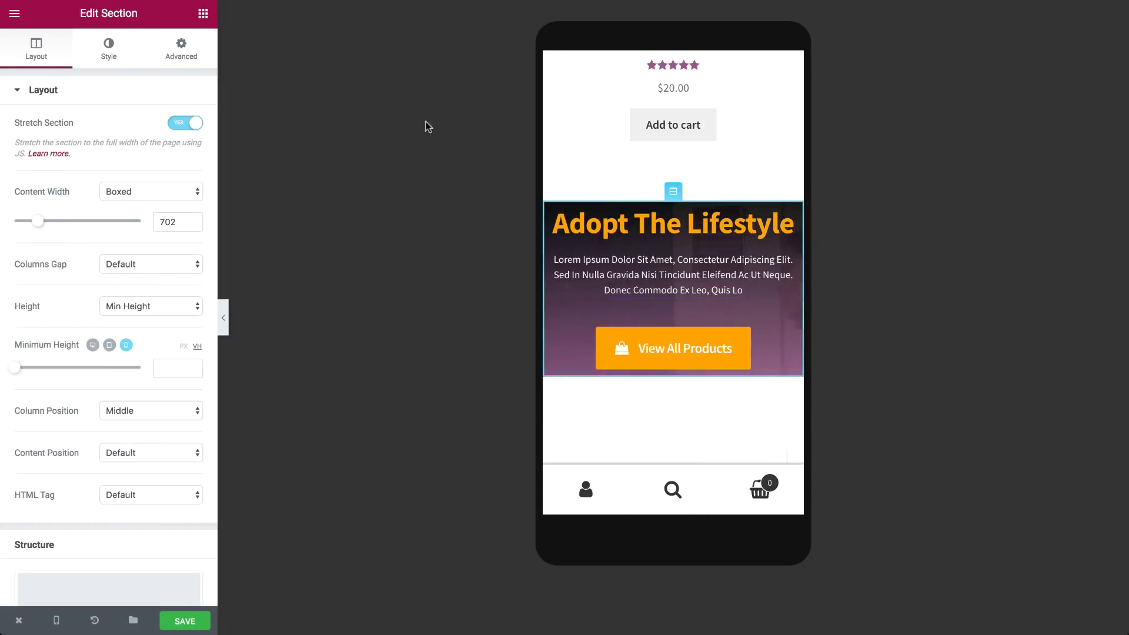
pyautogui.click(180, 49)
pyautogui.click(31, 219)
pyautogui.write('30')
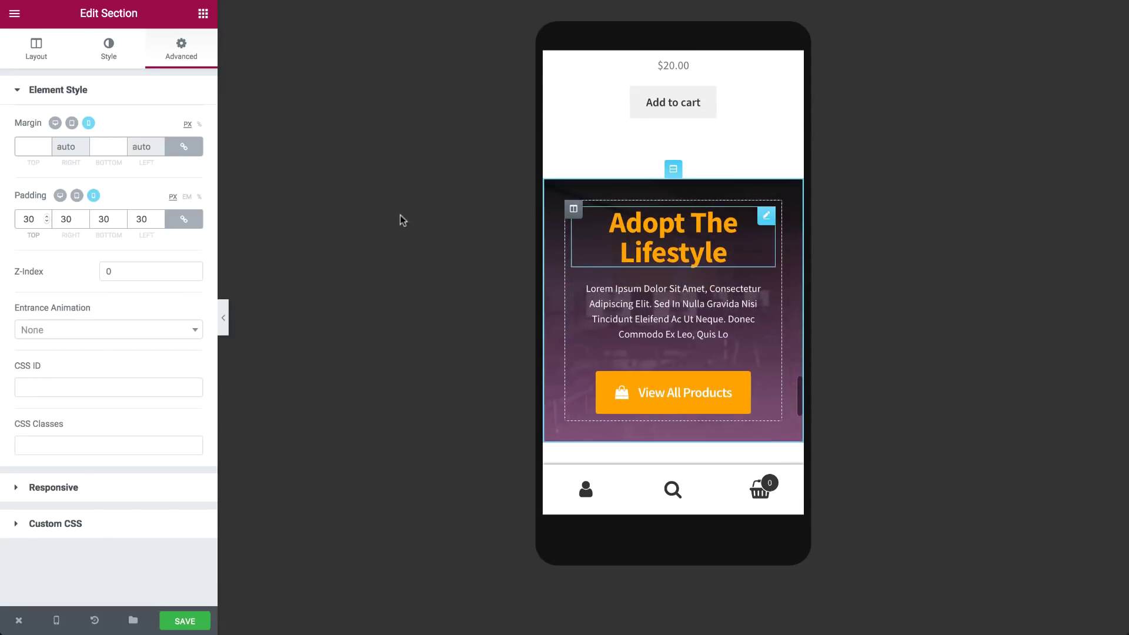
# Add the mobile-bg.jpg night-street image as the section's background fallback.
pyautogui.click(109, 48)
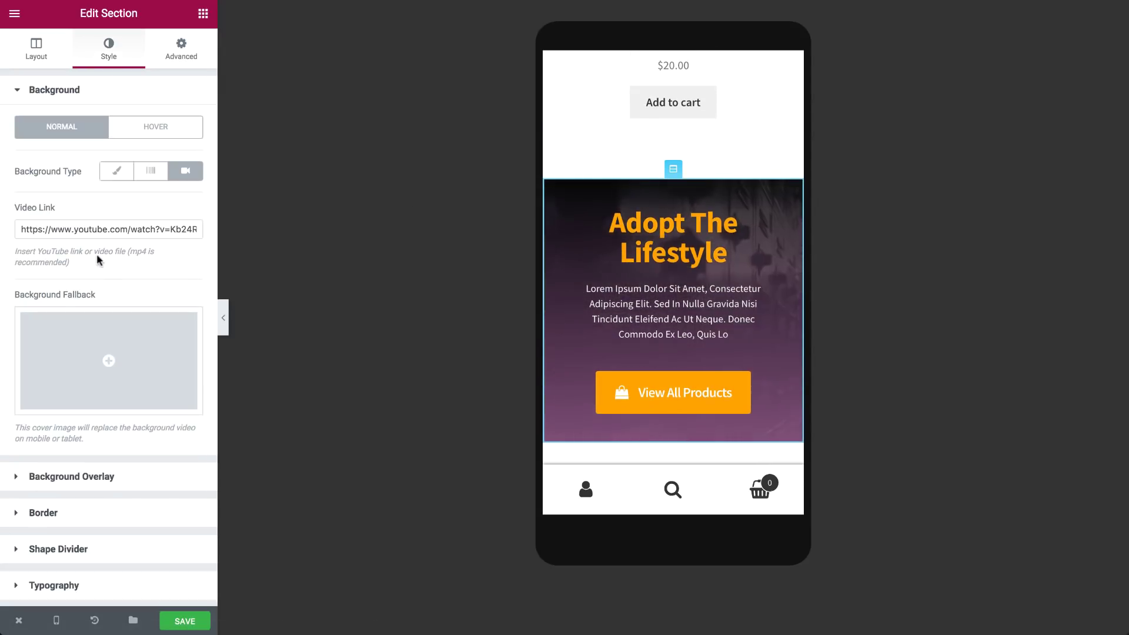
pyautogui.click(109, 361)
pyautogui.click(81, 174)
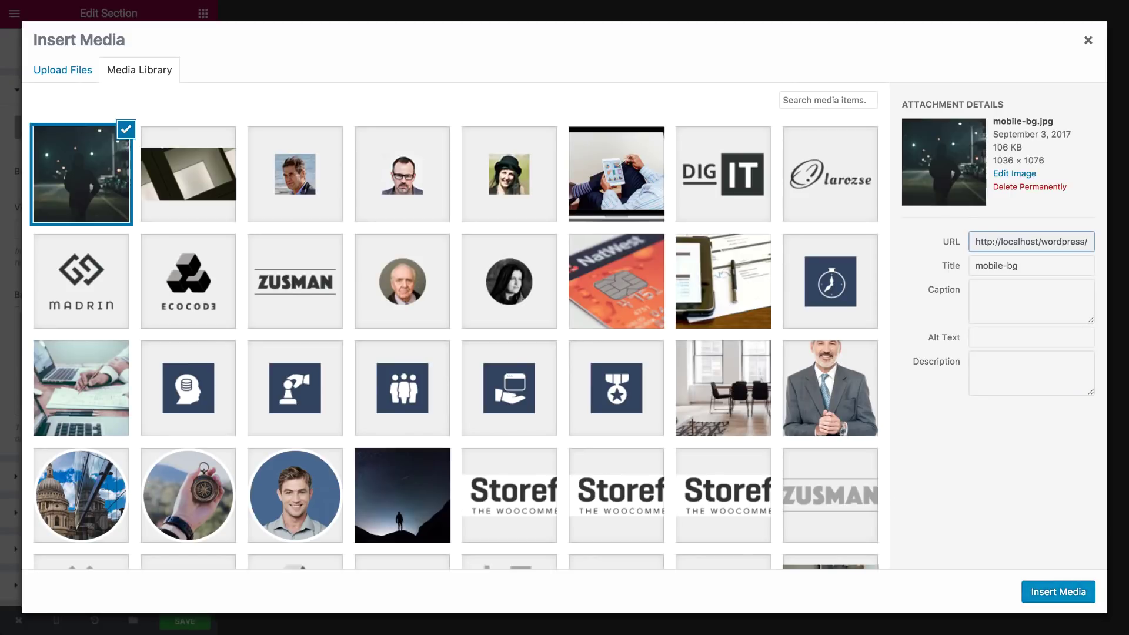
pyautogui.click(1057, 592)
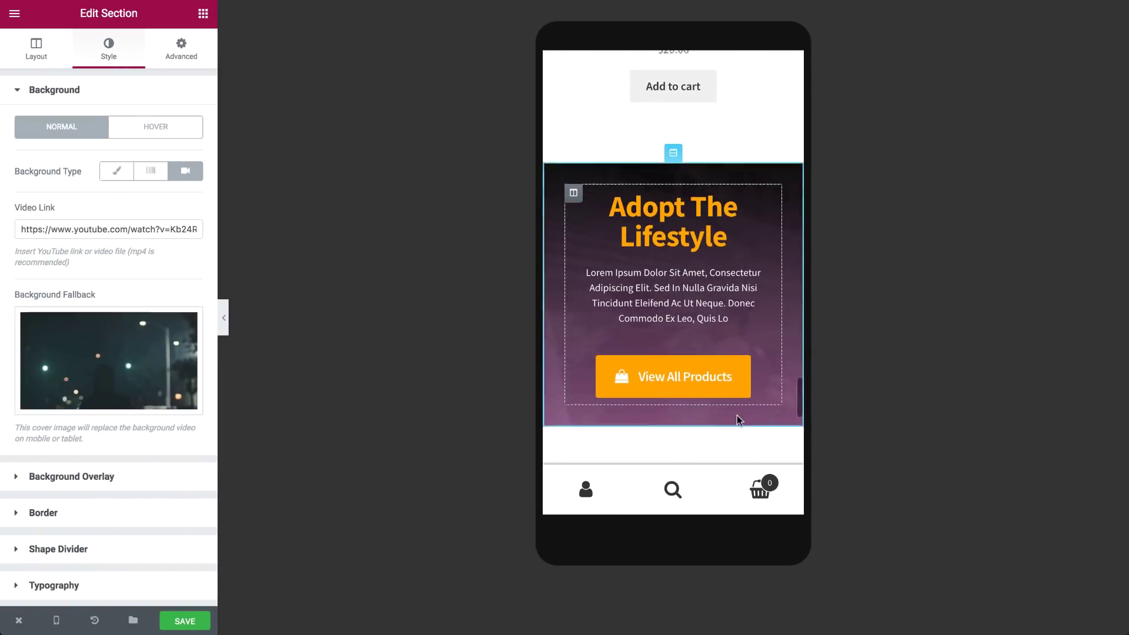
pyautogui.scroll(-4, 672, 309)
# Adjust the Who We Are section's top margin and clear its padding values.
pyautogui.click(672, 265)
pyautogui.click(37, 49)
pyautogui.click(181, 49)
pyautogui.click(29, 147)
pyautogui.write('0')
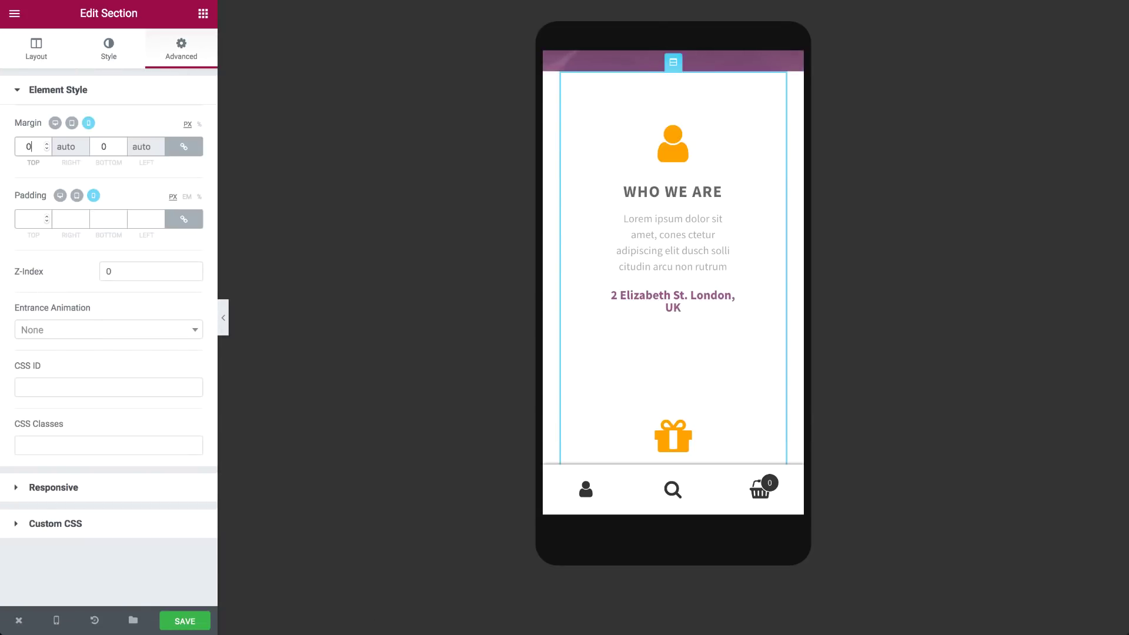
pyautogui.press('BackSpace')
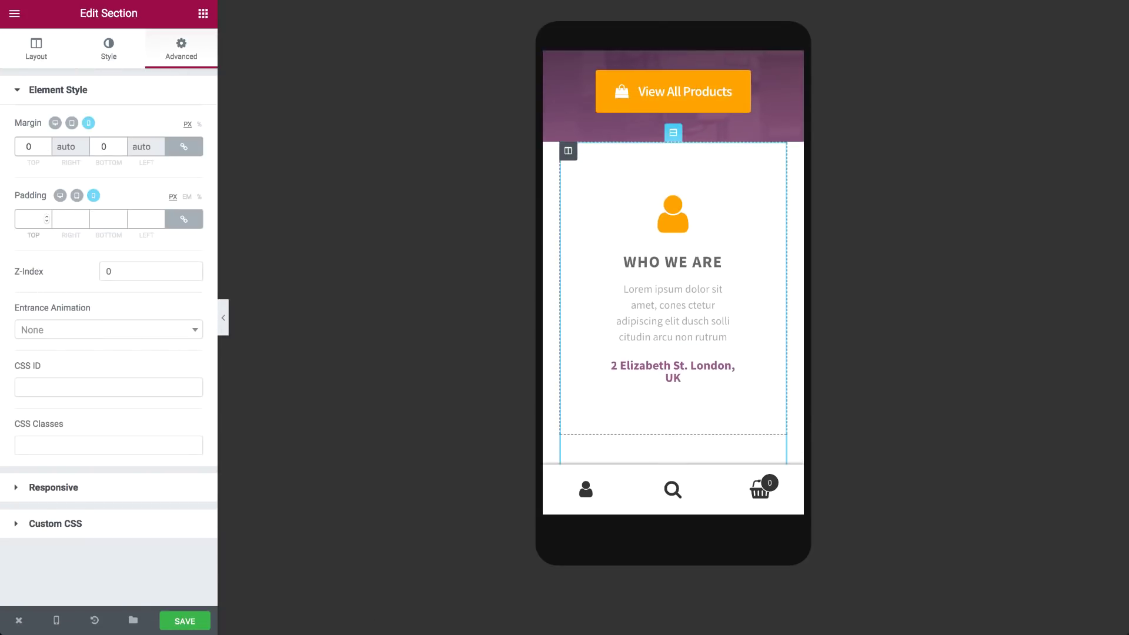
# Give the Who We Are, Passion and Our Brands columns 40px linked padding.
pyautogui.click(568, 150)
pyautogui.click(182, 49)
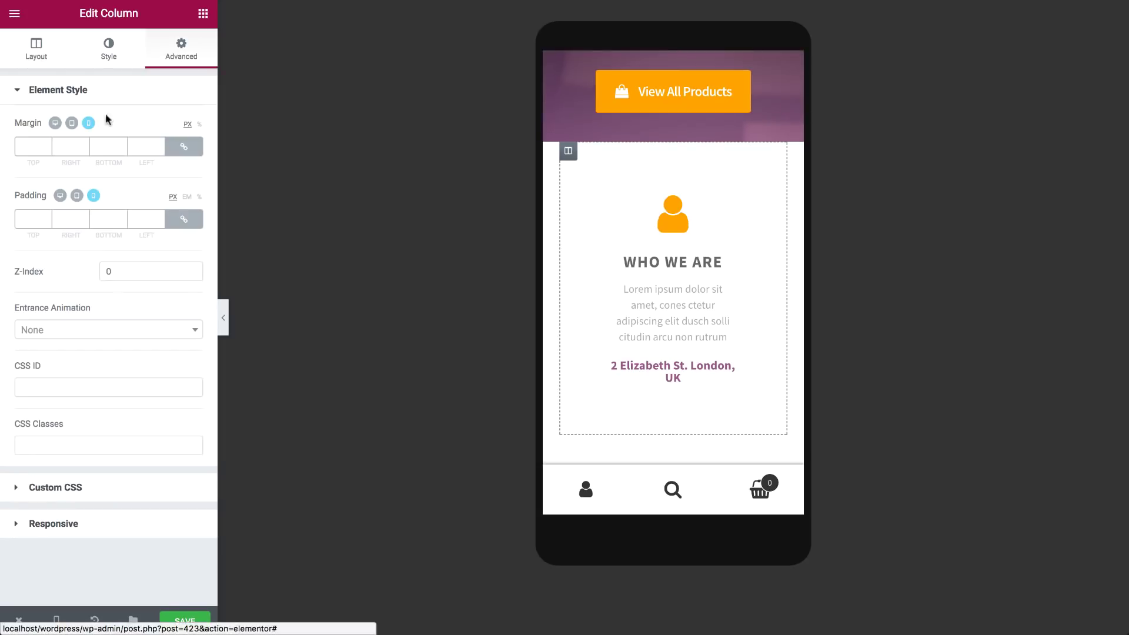
pyautogui.write('40')
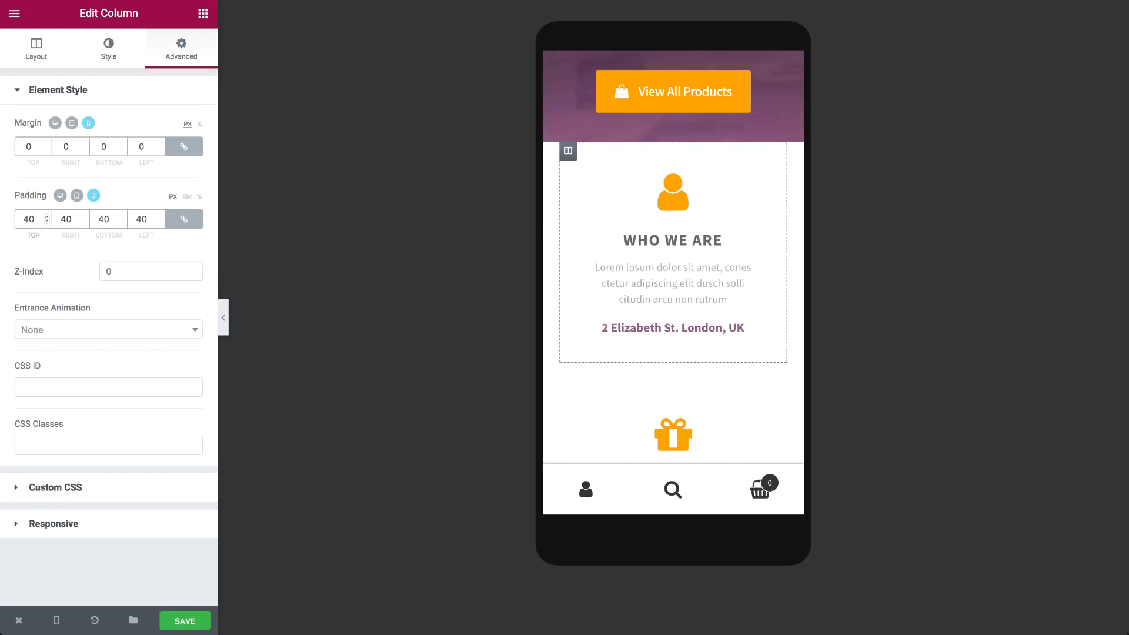
pyautogui.scroll(-3, 609, 315)
pyautogui.scroll(-2, 610, 315)
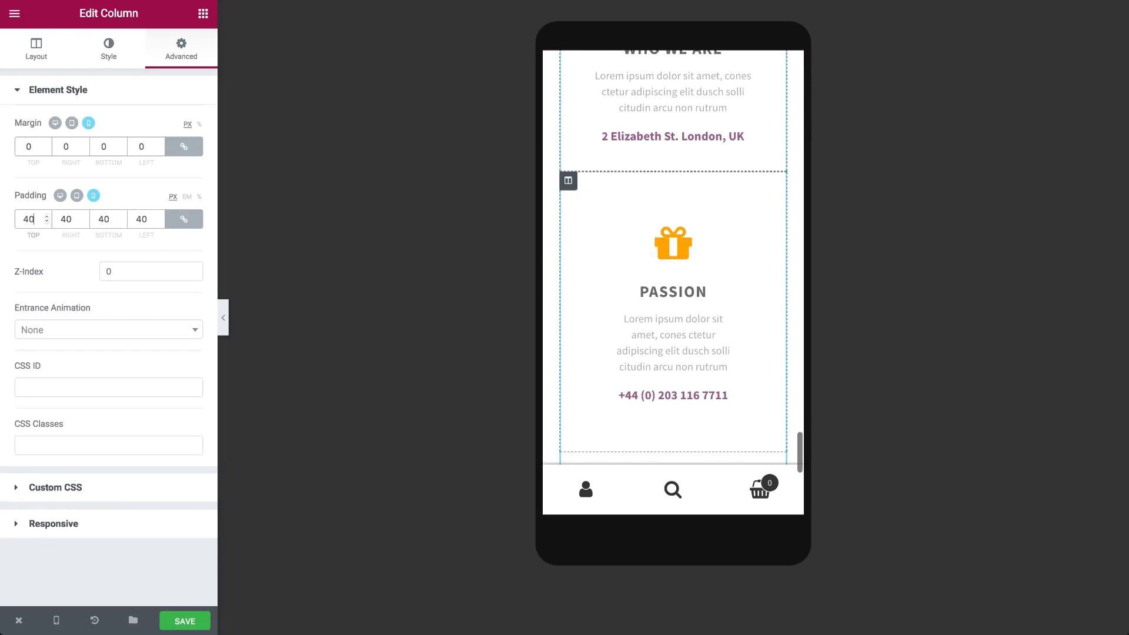
pyautogui.click(568, 180)
pyautogui.click(180, 49)
pyautogui.write('40')
pyautogui.scroll(-3, 712, 367)
pyautogui.click(568, 212)
pyautogui.click(181, 49)
pyautogui.click(30, 219)
pyautogui.write('40')
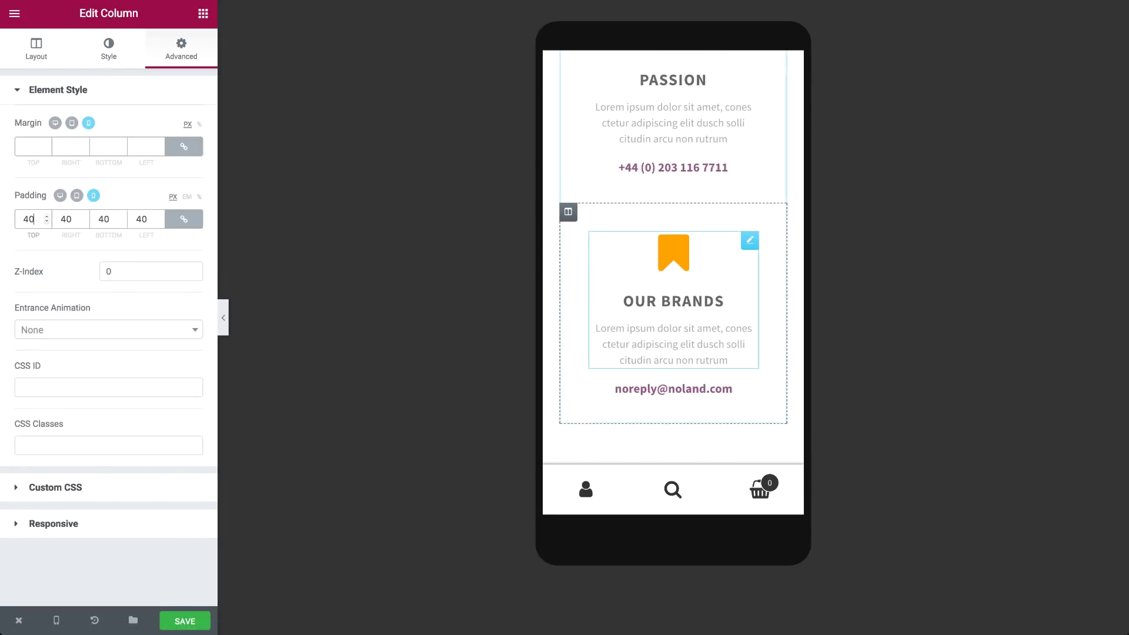
pyautogui.scroll(-3, 673, 310)
pyautogui.scroll(3, 673, 265)
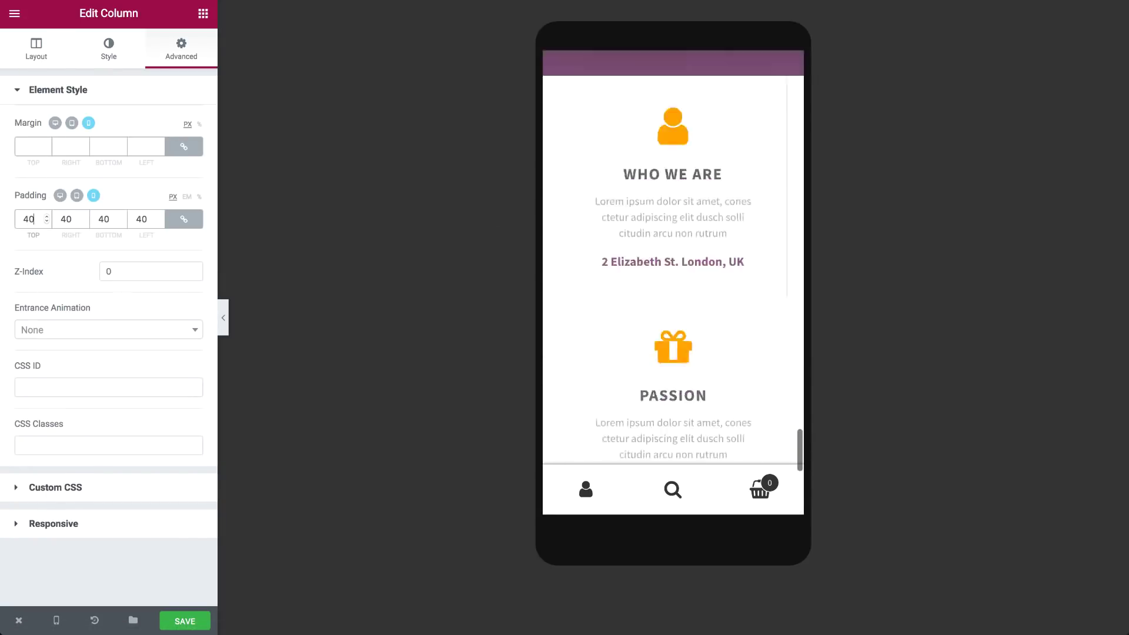
pyautogui.scroll(3, 674, 265)
# Set the Who We Are column's top margin and preview the mobile page.
pyautogui.click(679, 297)
pyautogui.click(29, 147)
pyautogui.write('0')
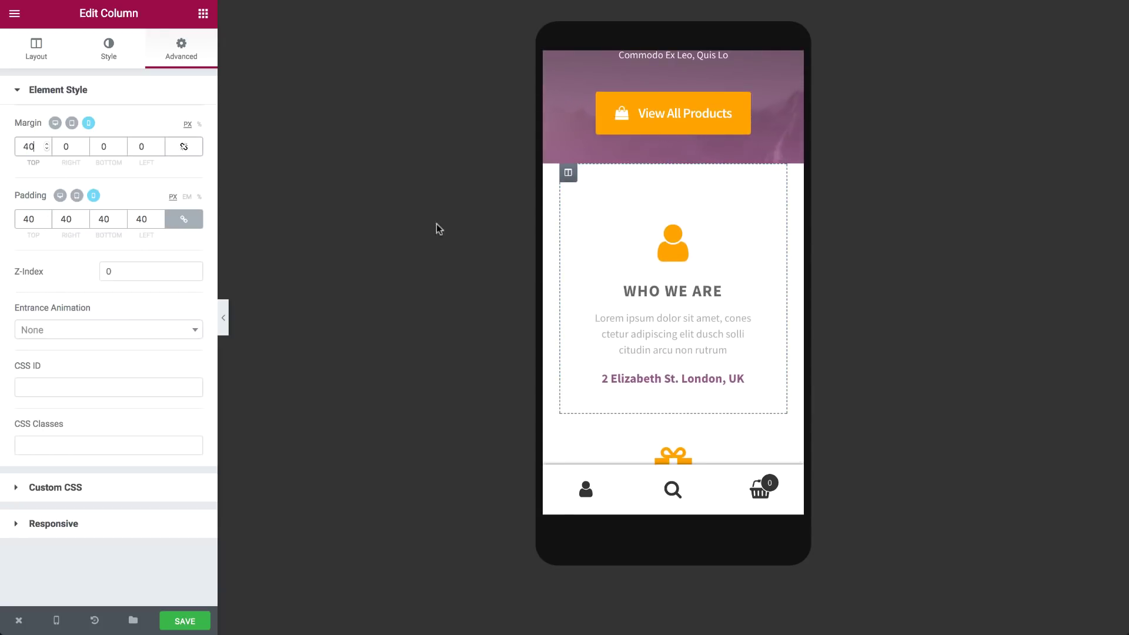
pyautogui.click(223, 317)
pyautogui.scroll(-5, 581, 344)
pyautogui.scroll(5, 581, 344)
pyautogui.scroll(8, 581, 344)
pyautogui.scroll(5, 564, 265)
pyautogui.scroll(5, 565, 265)
pyautogui.scroll(5, 565, 265)
pyautogui.scroll(5, 565, 265)
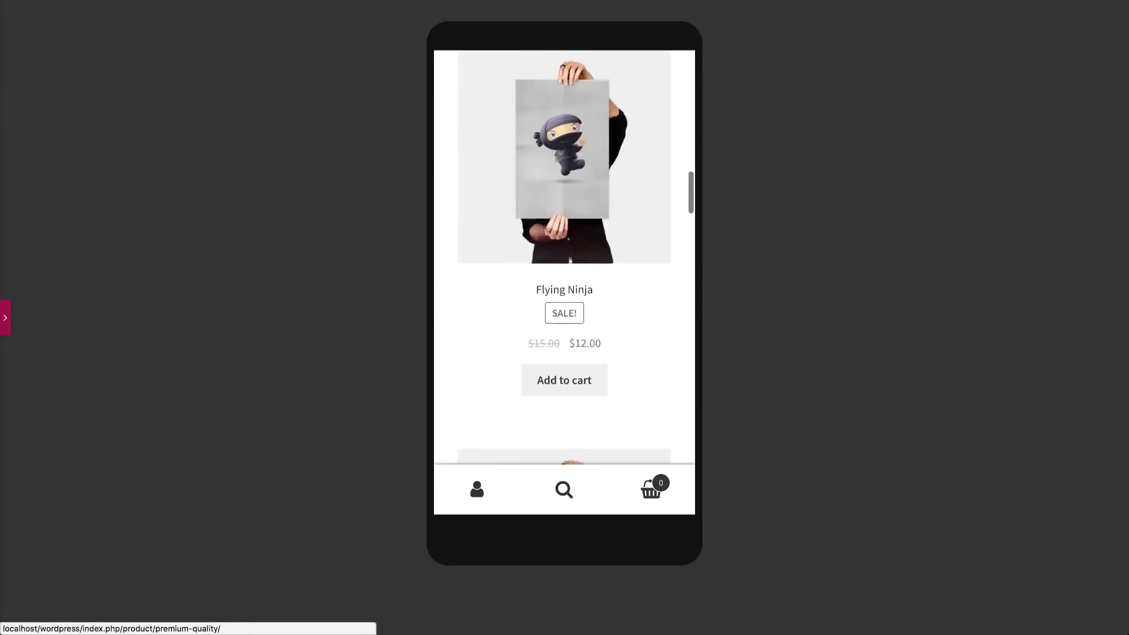
pyautogui.scroll(5, 565, 265)
pyautogui.scroll(5, 565, 265)
pyautogui.scroll(5, 564, 264)
pyautogui.scroll(5, 565, 264)
pyautogui.scroll(2, 564, 264)
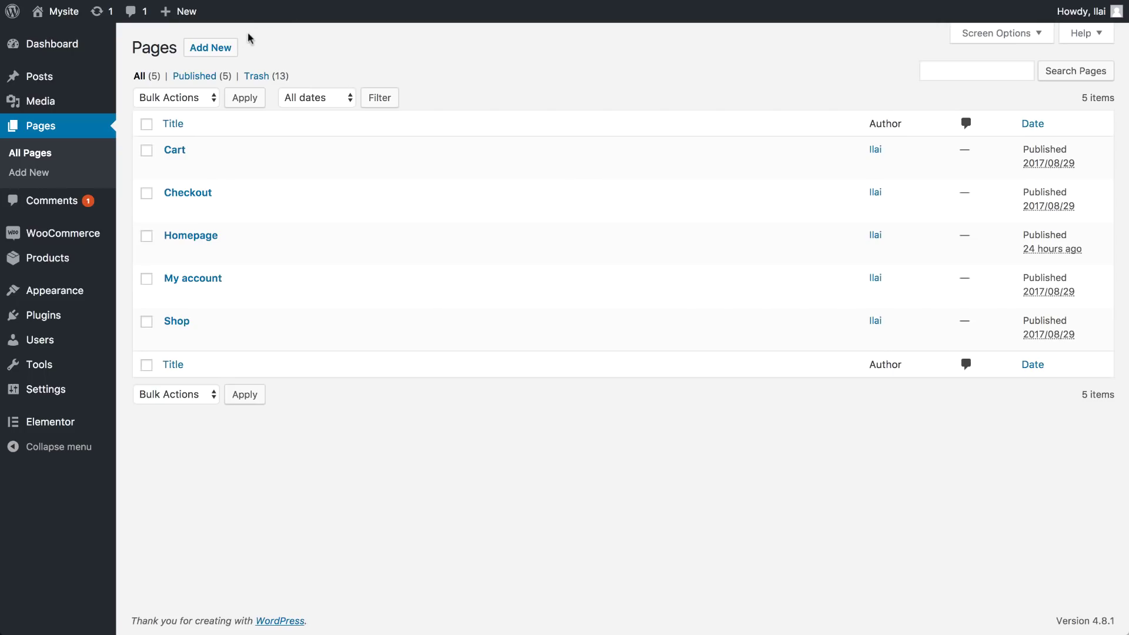
# Add a new page titled 'Contact' using the Full width template.
pyautogui.click(212, 48)
pyautogui.click(227, 81)
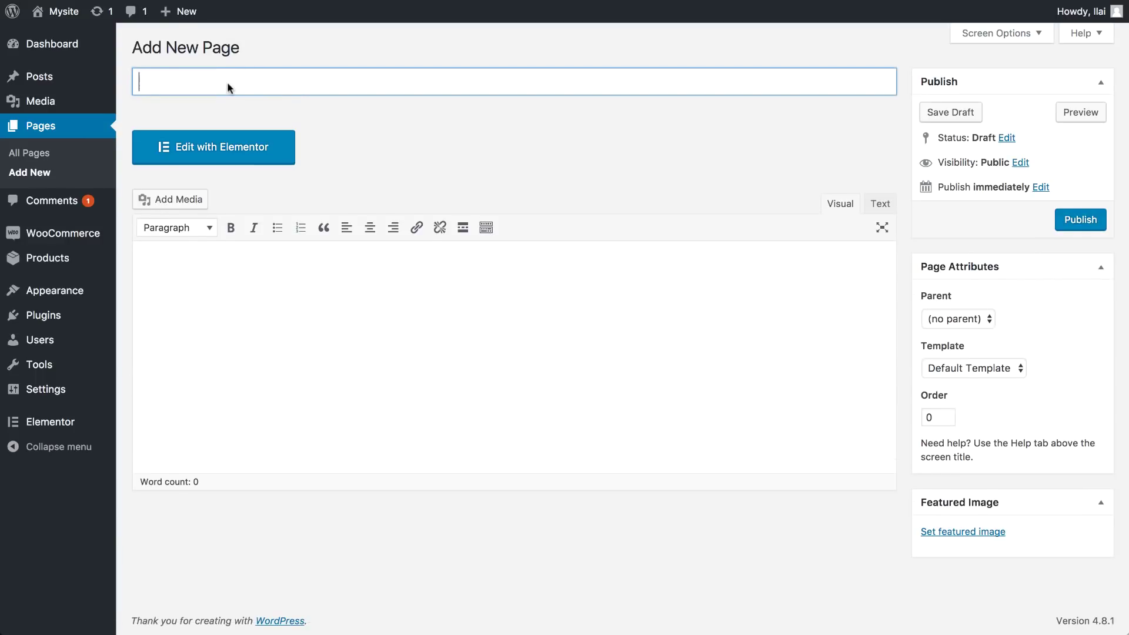
pyautogui.write('Contact')
pyautogui.click(972, 368)
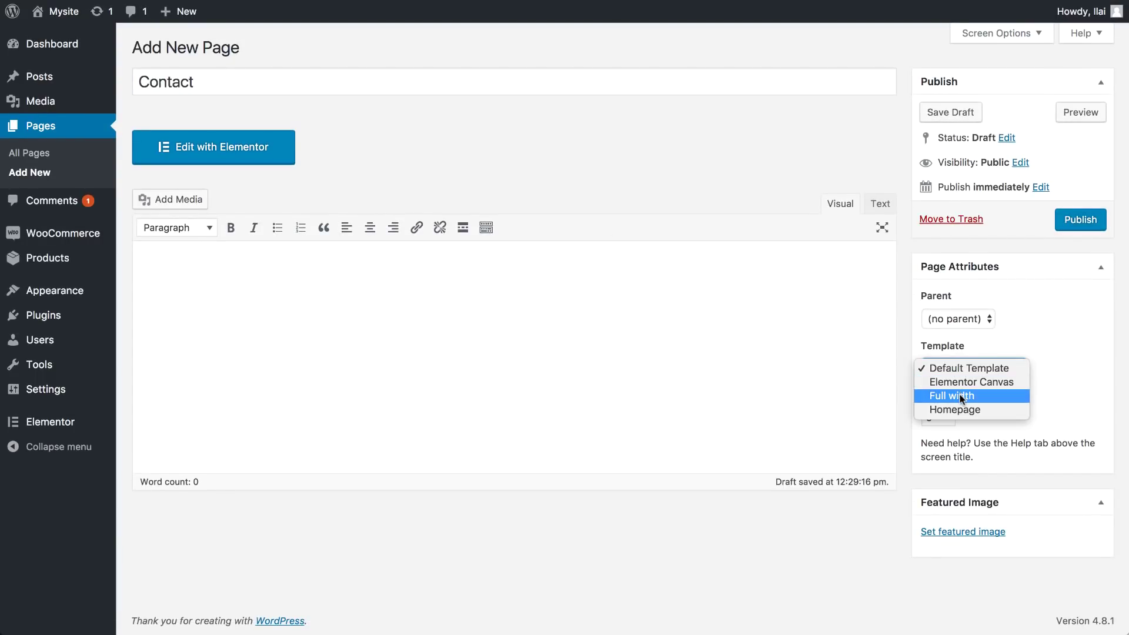
pyautogui.click(1016, 339)
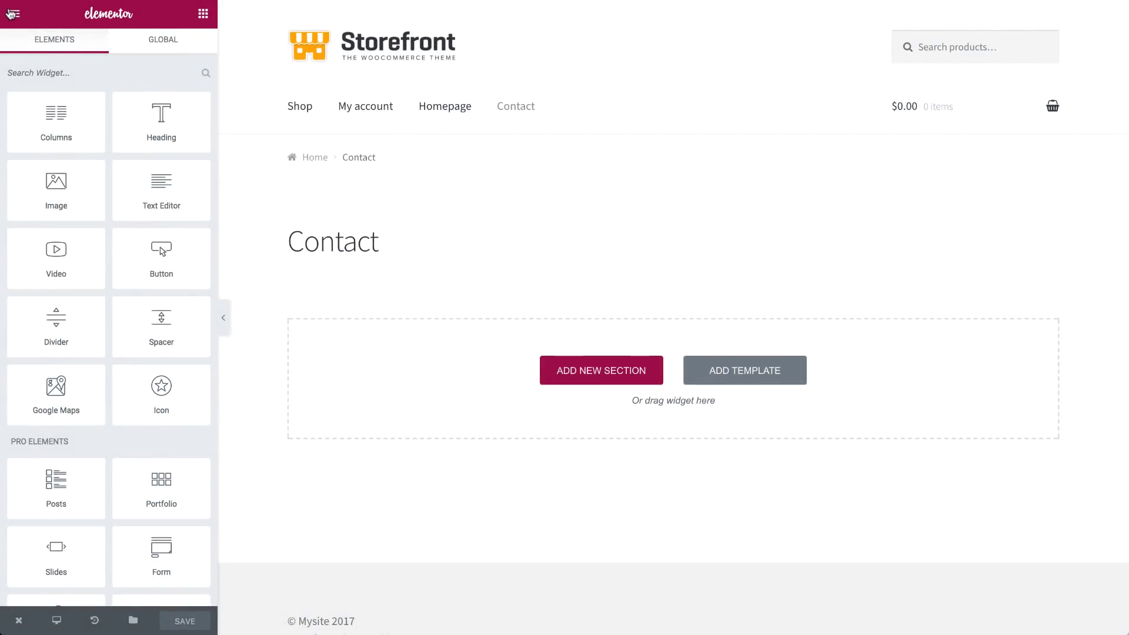
# Turn on Hide Title in the Contact page's Page Settings.
pyautogui.click(12, 14)
pyautogui.click(71, 157)
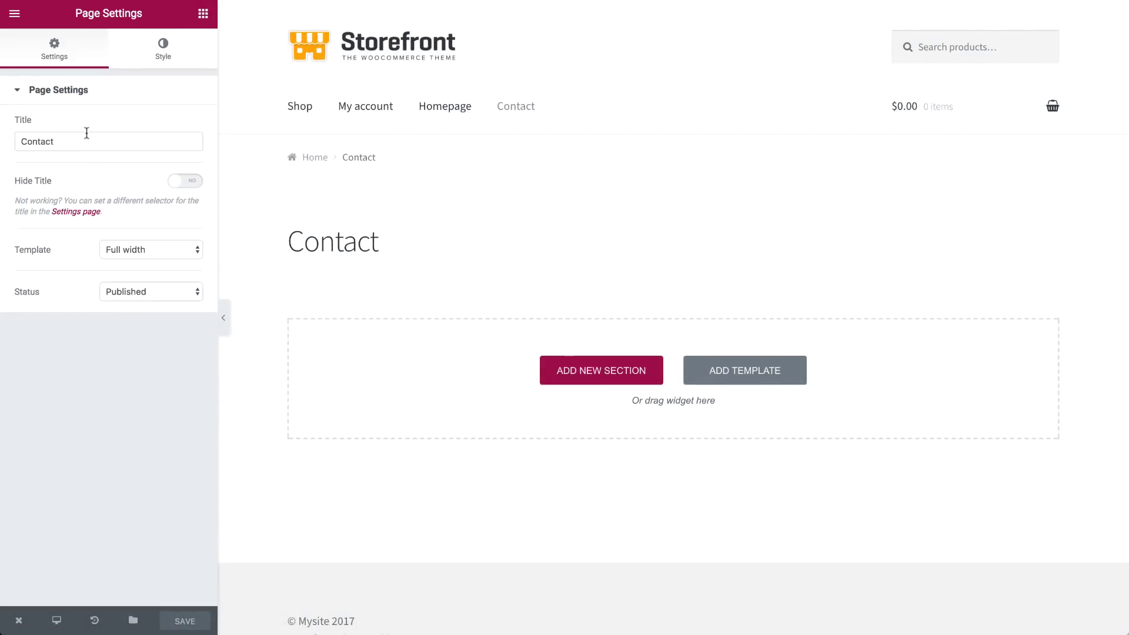
pyautogui.click(192, 184)
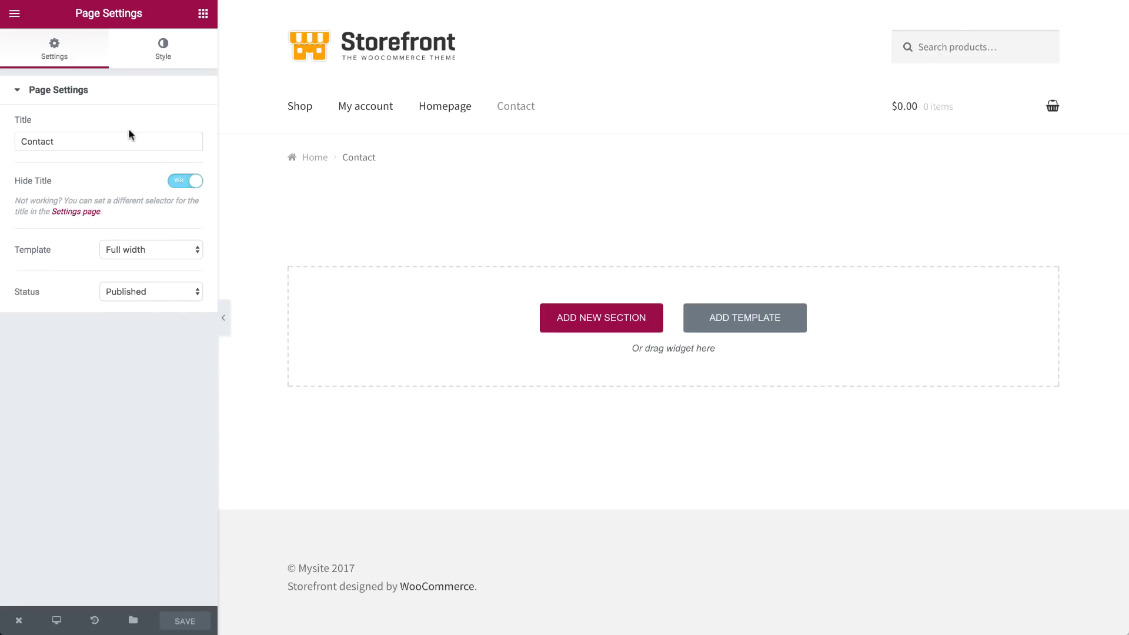
pyautogui.click(115, 96)
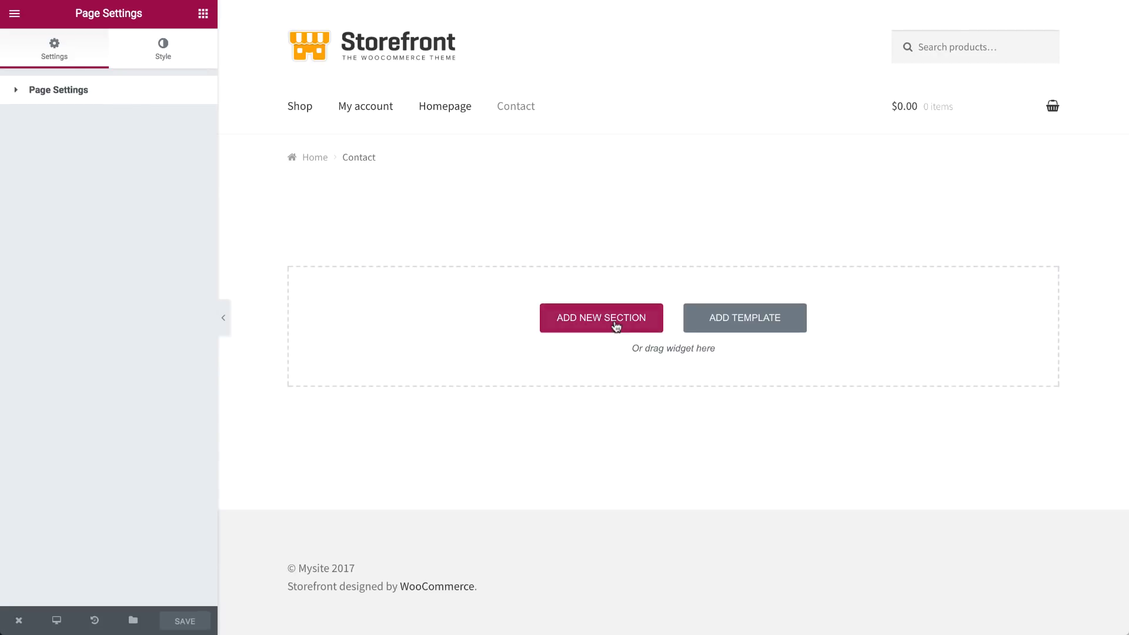
# Insert the saved Strip-1 template from My Templates into the Contact page.
pyautogui.click(710, 318)
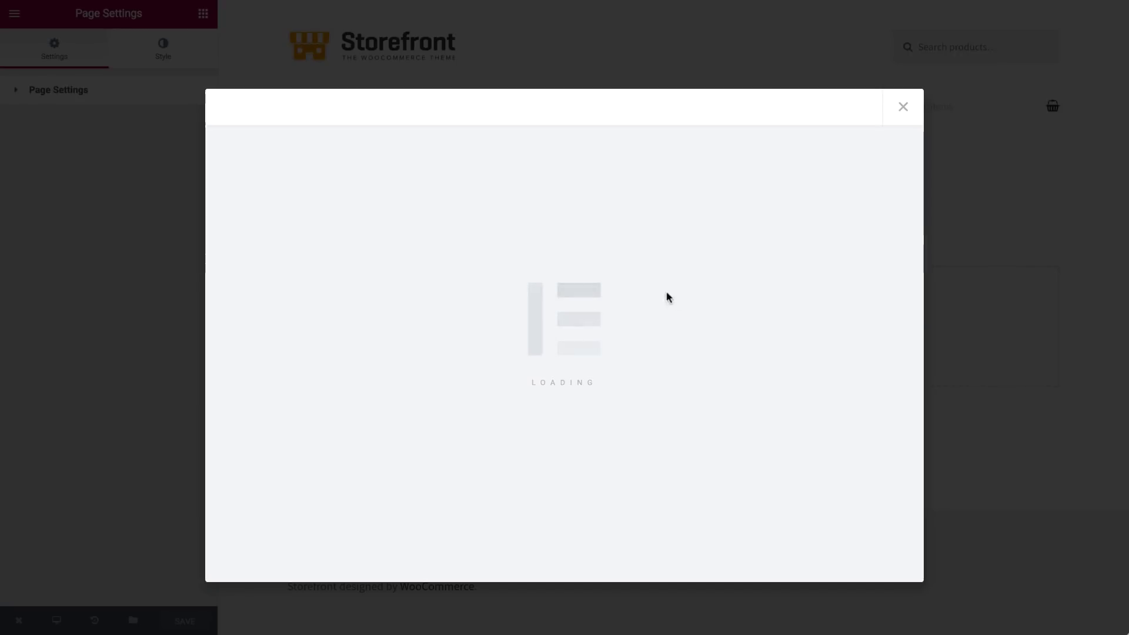
pyautogui.click(625, 107)
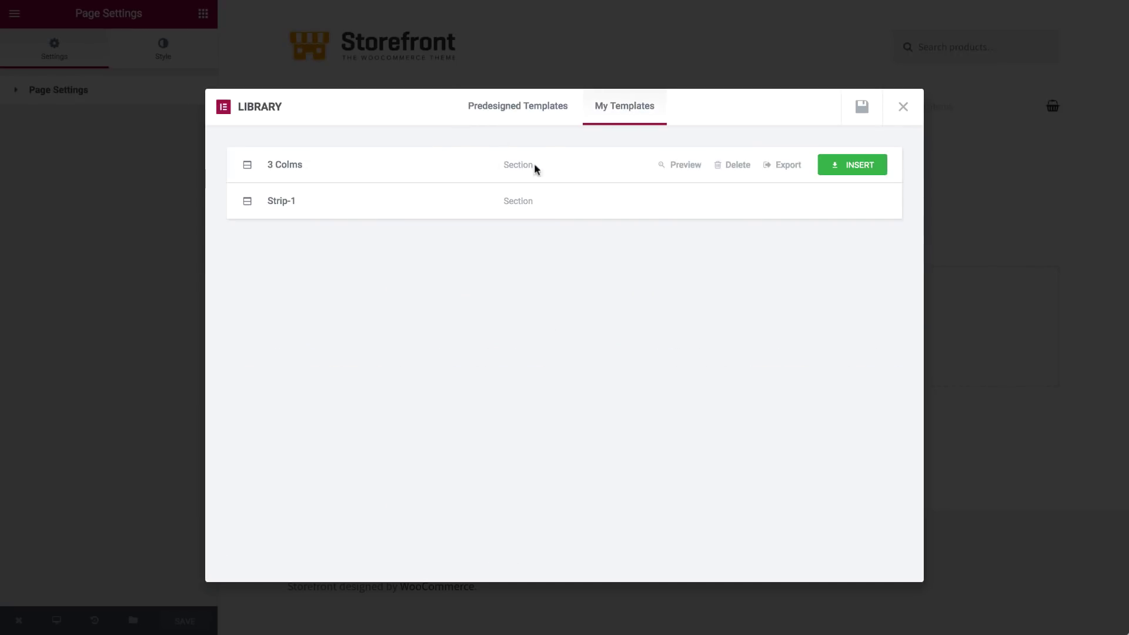
pyautogui.click(852, 201)
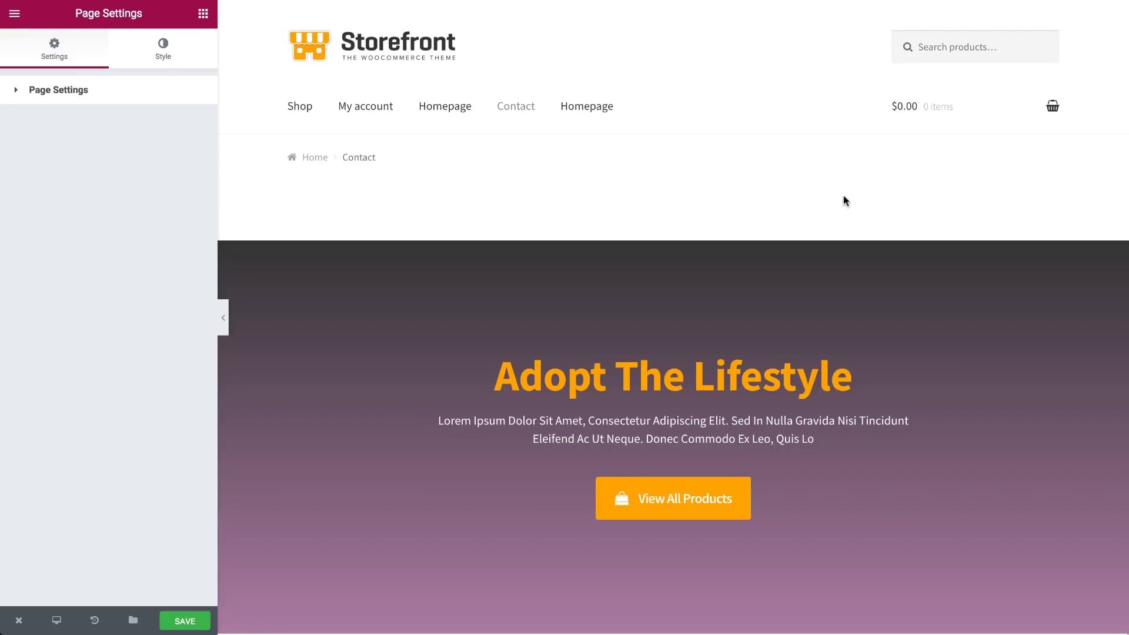
pyautogui.scroll(-3, 847, 203)
# Select the hero heading's existing title text so it can be replaced with 'Contact Us'.
pyautogui.click(670, 264)
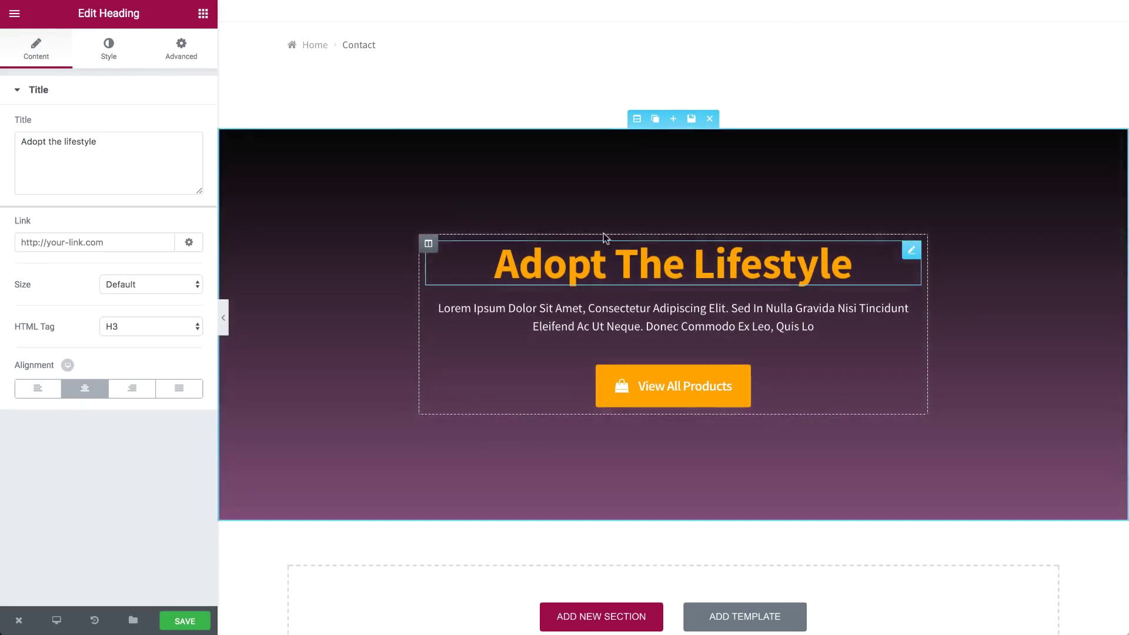
pyautogui.click(97, 141)
pyautogui.hotkey('ctrl', 'a')
pyautogui.write('Conta')
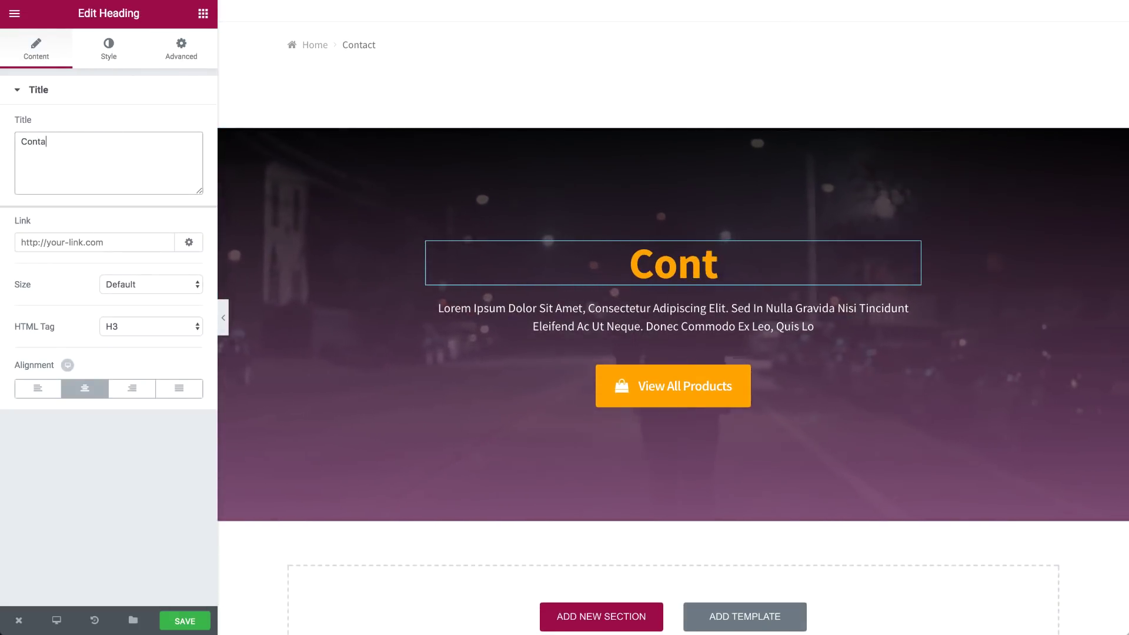
pyautogui.write('ct Us')
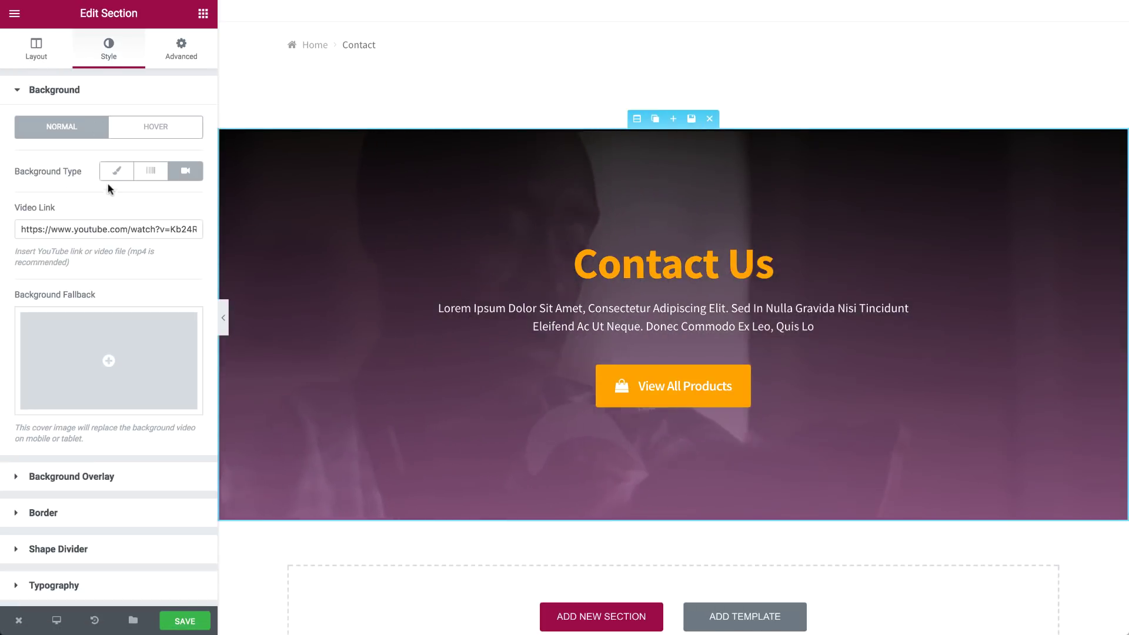
# Replace the hero's video background with a classic photo from the Media Library.
pyautogui.click(116, 170)
pyautogui.click(109, 318)
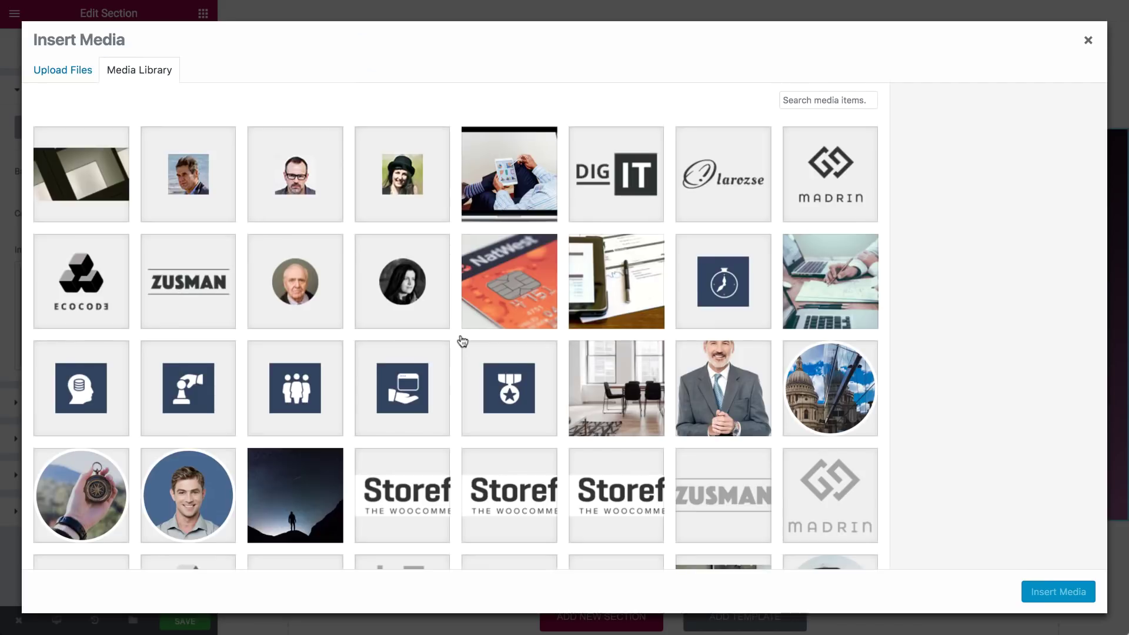
pyautogui.scroll(-3, 462, 341)
pyautogui.scroll(-3, 461, 340)
pyautogui.scroll(-3, 461, 340)
pyautogui.scroll(-3, 461, 340)
pyautogui.scroll(-3, 461, 341)
pyautogui.click(188, 371)
pyautogui.click(1058, 591)
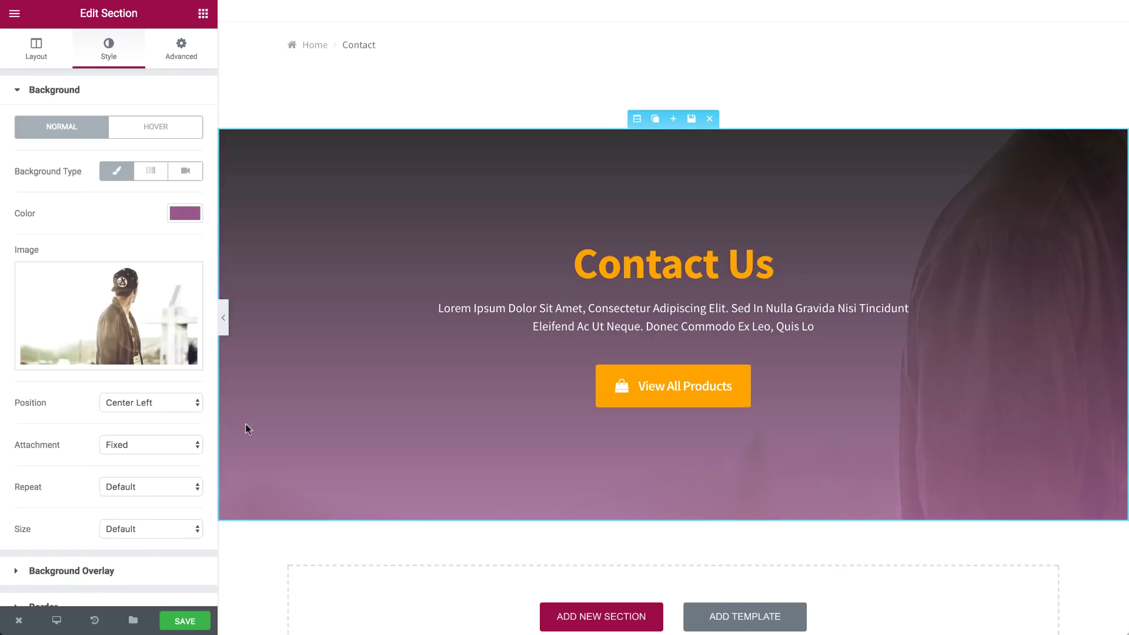
# Set the background position to Center Center and delete the View All Products button.
pyautogui.click(150, 402)
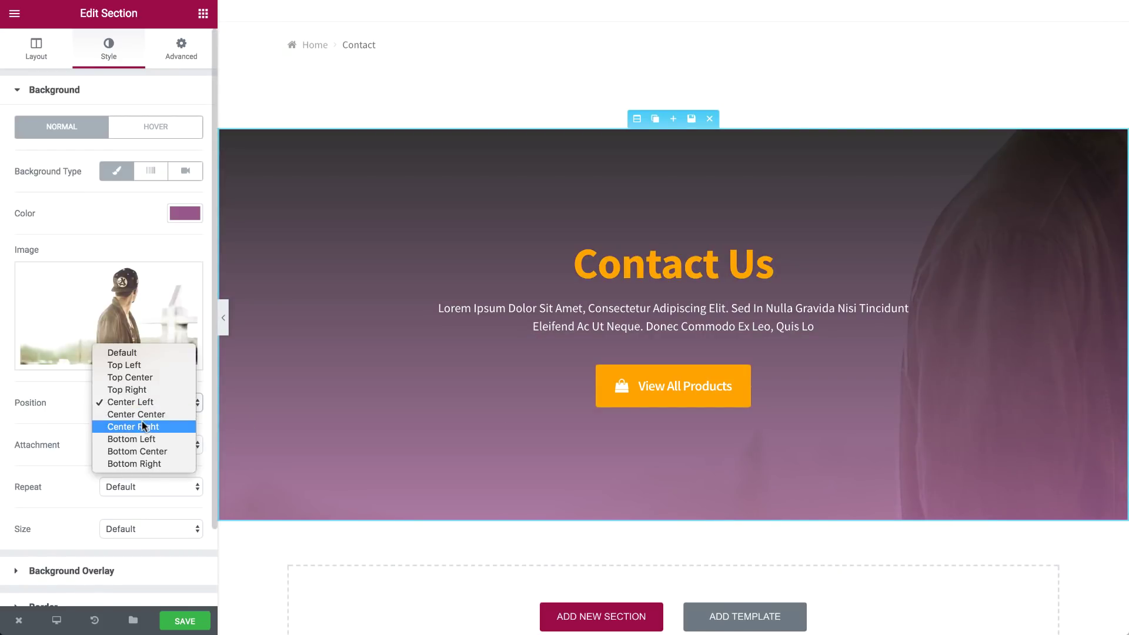
pyautogui.click(142, 426)
pyautogui.click(152, 402)
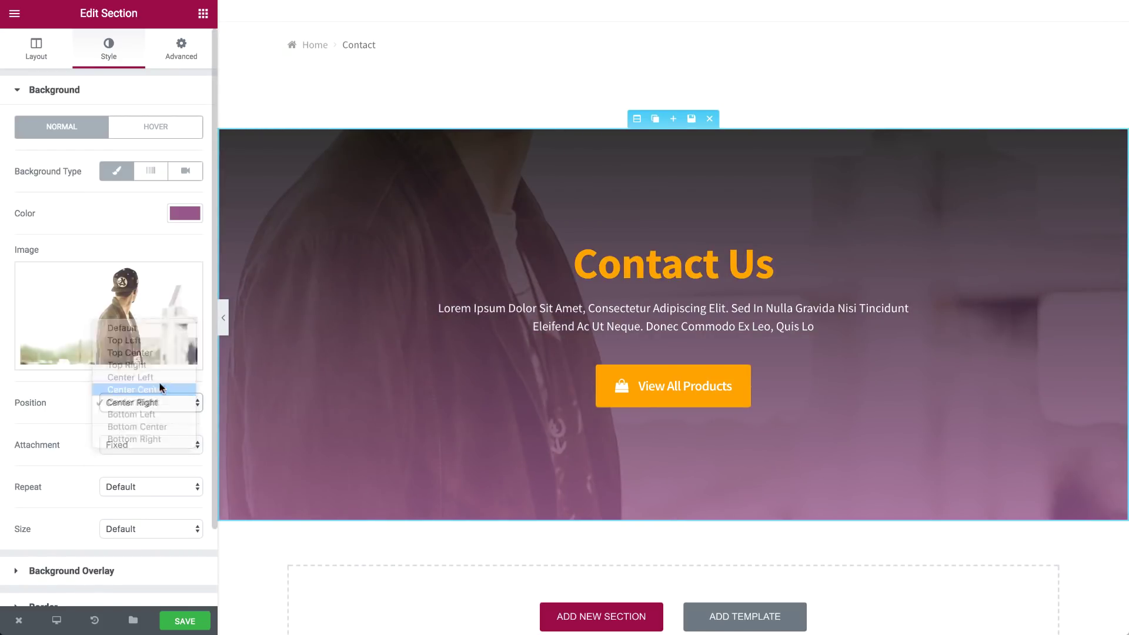
pyautogui.click(160, 389)
pyautogui.scroll(-3, 375, 412)
pyautogui.scroll(4, 375, 412)
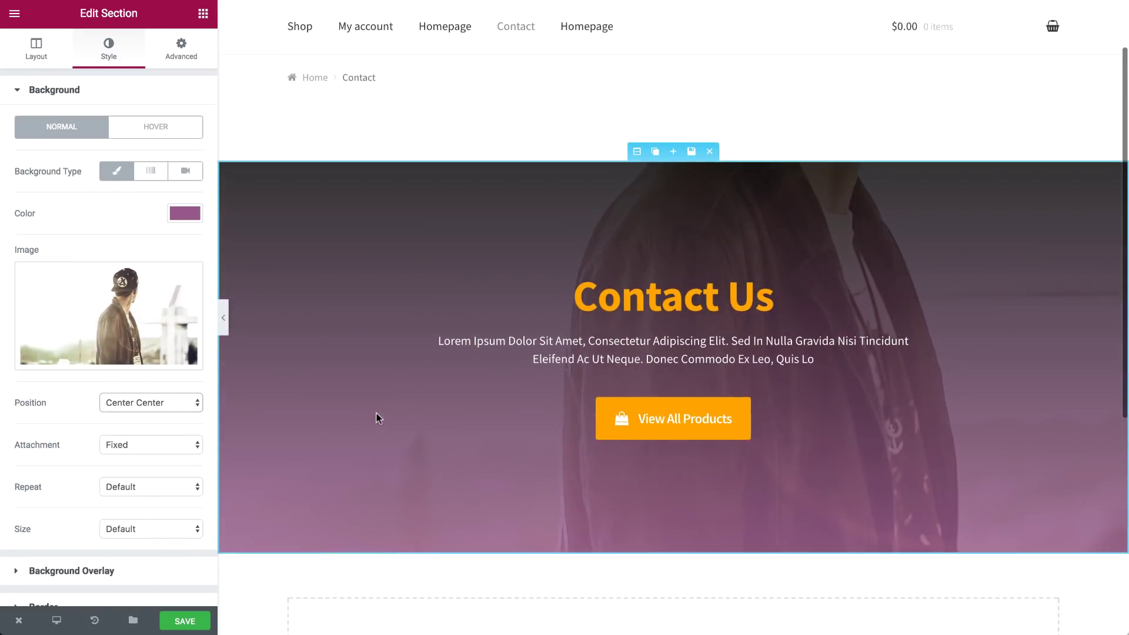
pyautogui.click(885, 408)
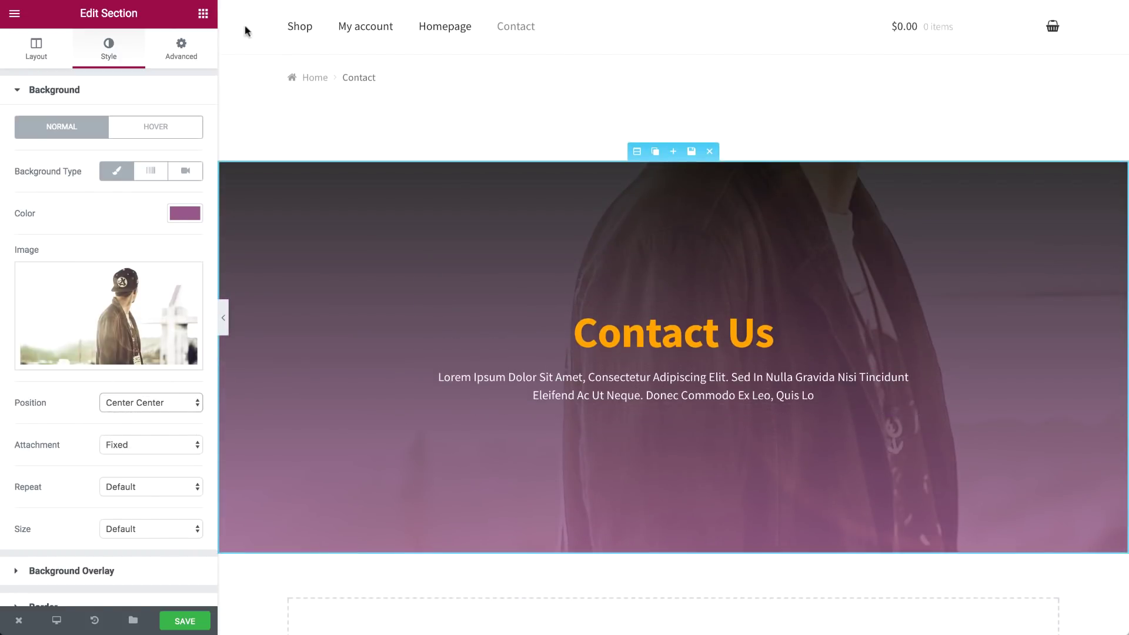
# Add a Social Icons widget below the hero text, with Pinterest as a fourth icon.
pyautogui.click(93, 73)
pyautogui.write('social')
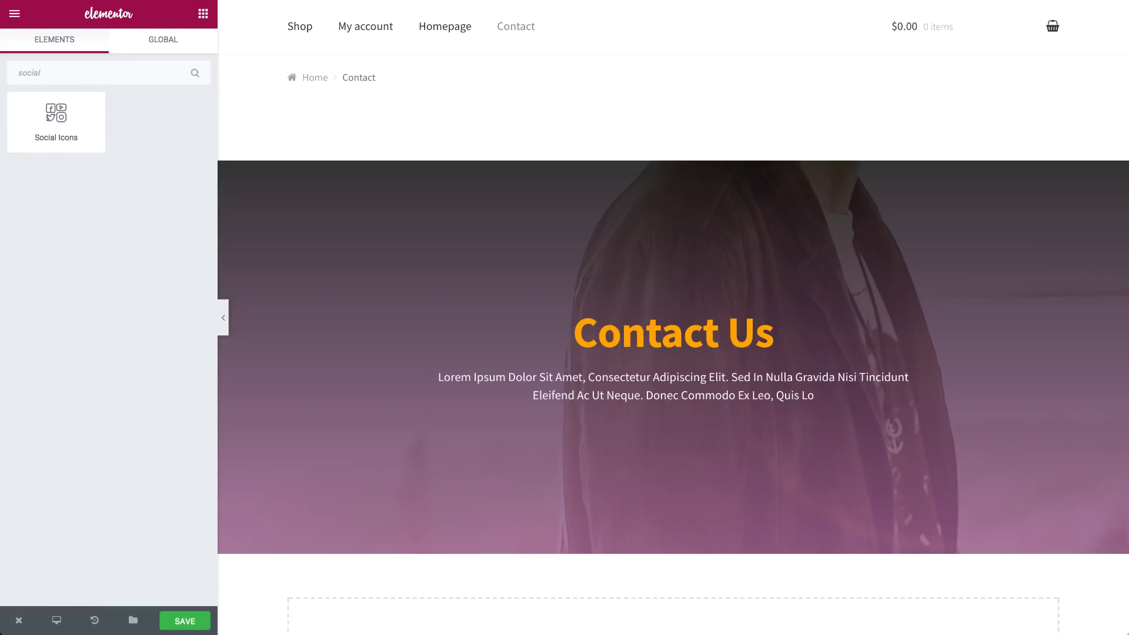
pyautogui.moveTo(55, 119); pyautogui.dragTo(673, 408)
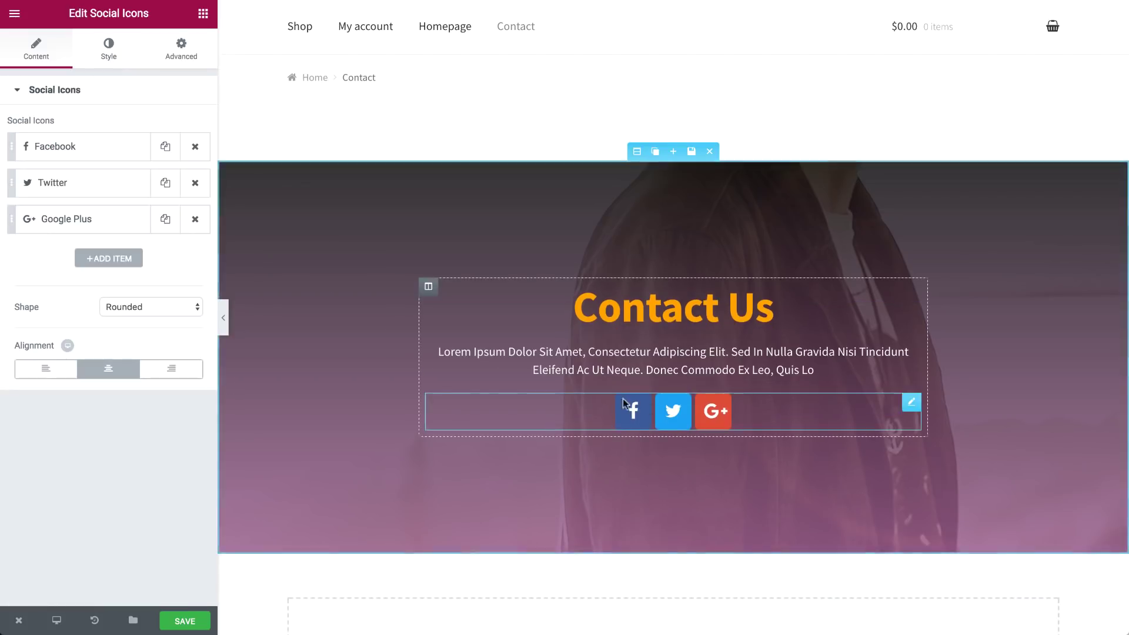
pyautogui.click(109, 258)
pyautogui.click(124, 255)
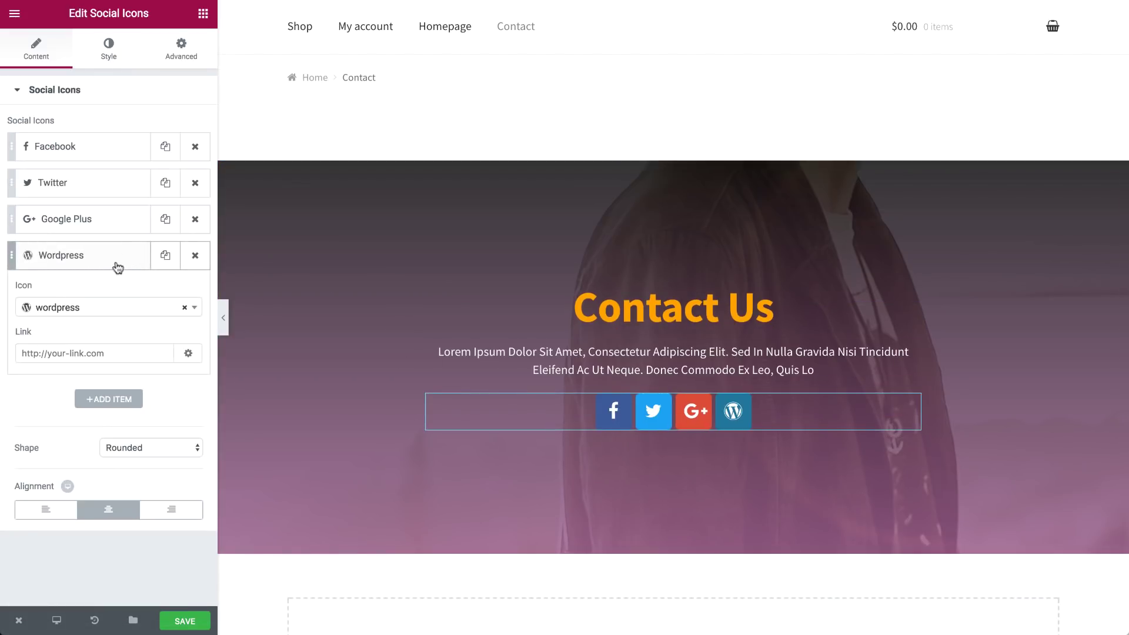
pyautogui.click(131, 308)
pyautogui.write('pinte')
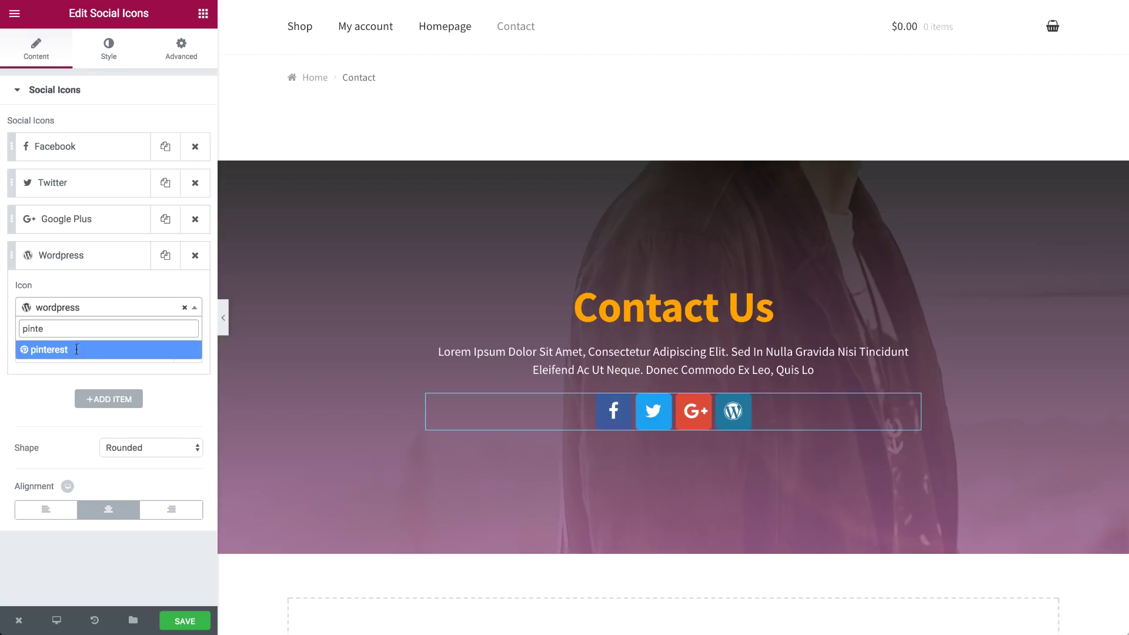
pyautogui.click(76, 349)
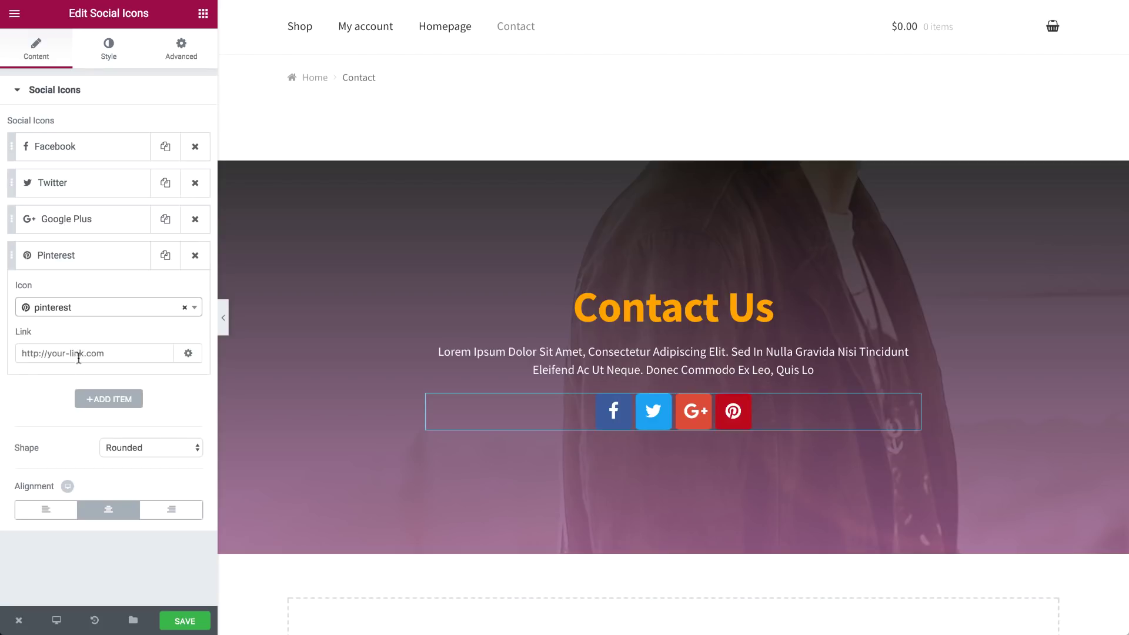
# Add Instagram as a fifth icon and set the icon shape to Circle.
pyautogui.click(101, 401)
pyautogui.click(103, 344)
pyautogui.write('instag')
pyautogui.click(97, 385)
pyautogui.click(111, 298)
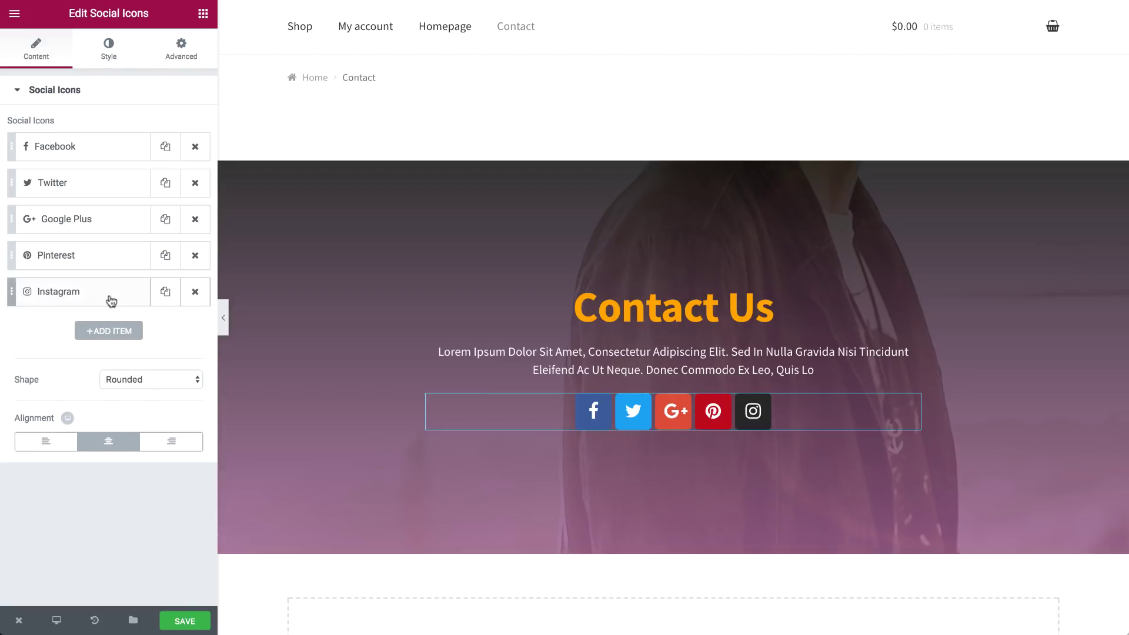
pyautogui.click(123, 380)
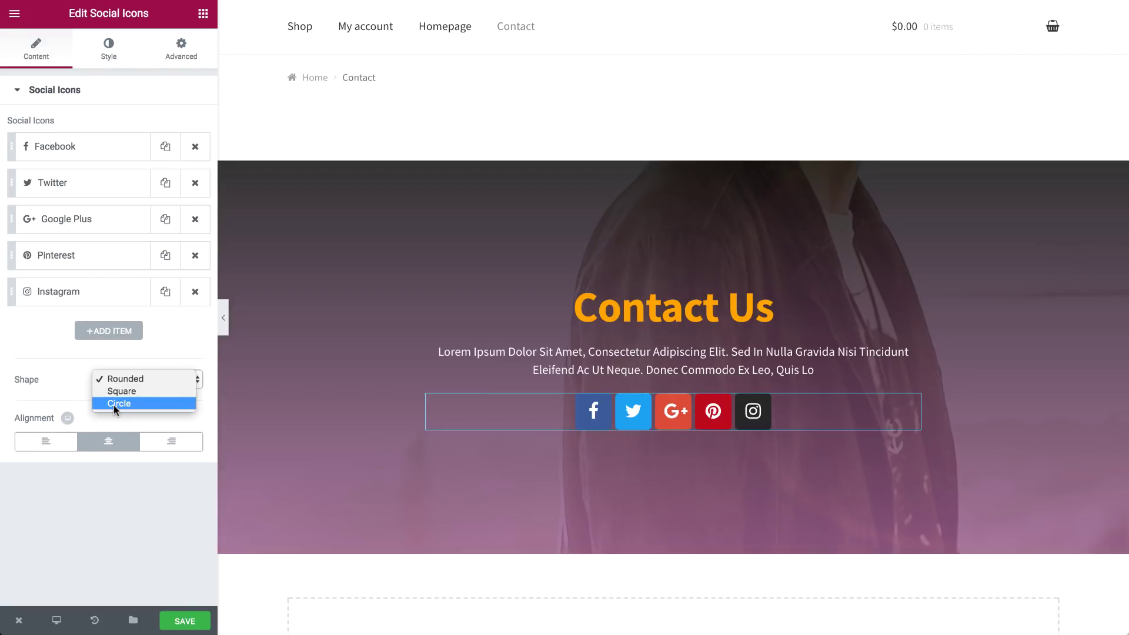
pyautogui.click(115, 405)
# Give the social icons a custom purple colour, size 14 and 0.8 padding.
pyautogui.click(106, 46)
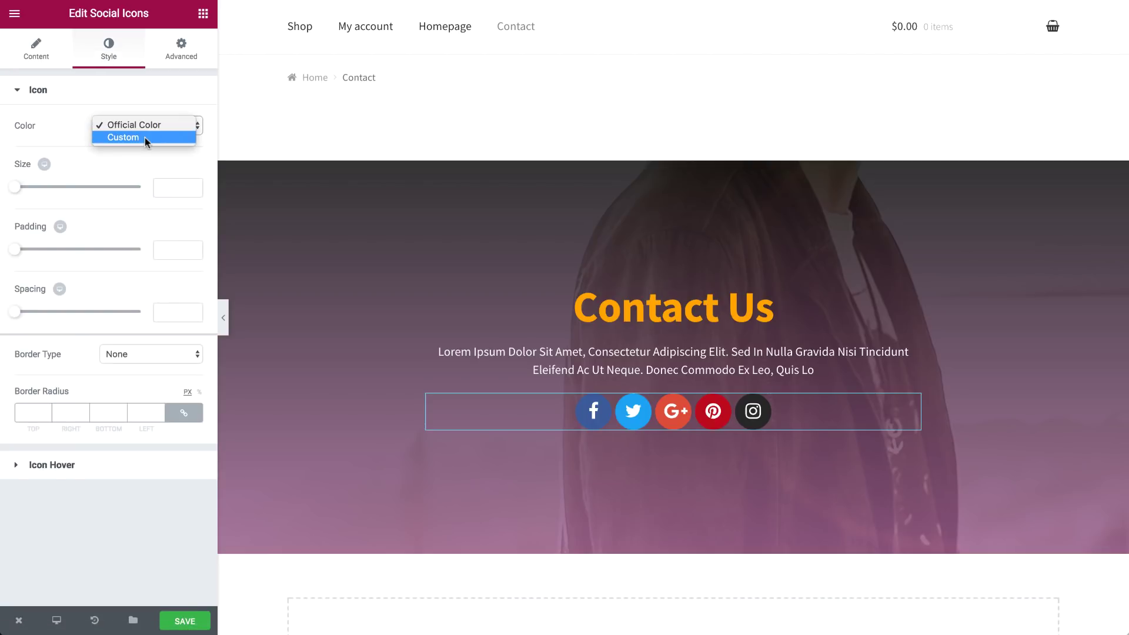
pyautogui.click(141, 138)
pyautogui.click(182, 171)
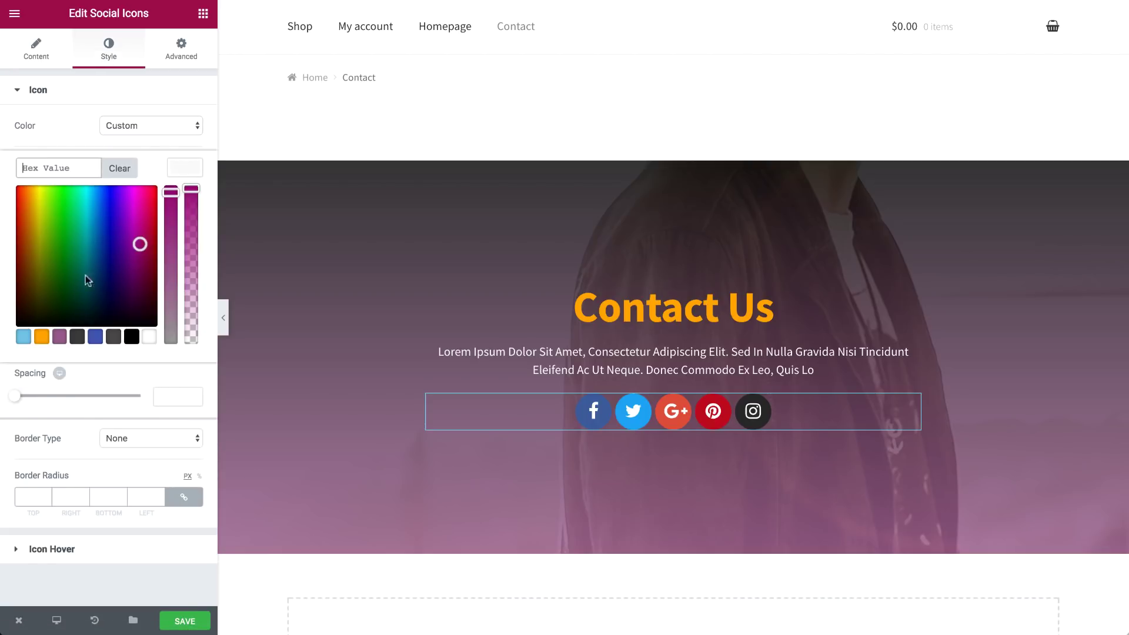
pyautogui.click(59, 336)
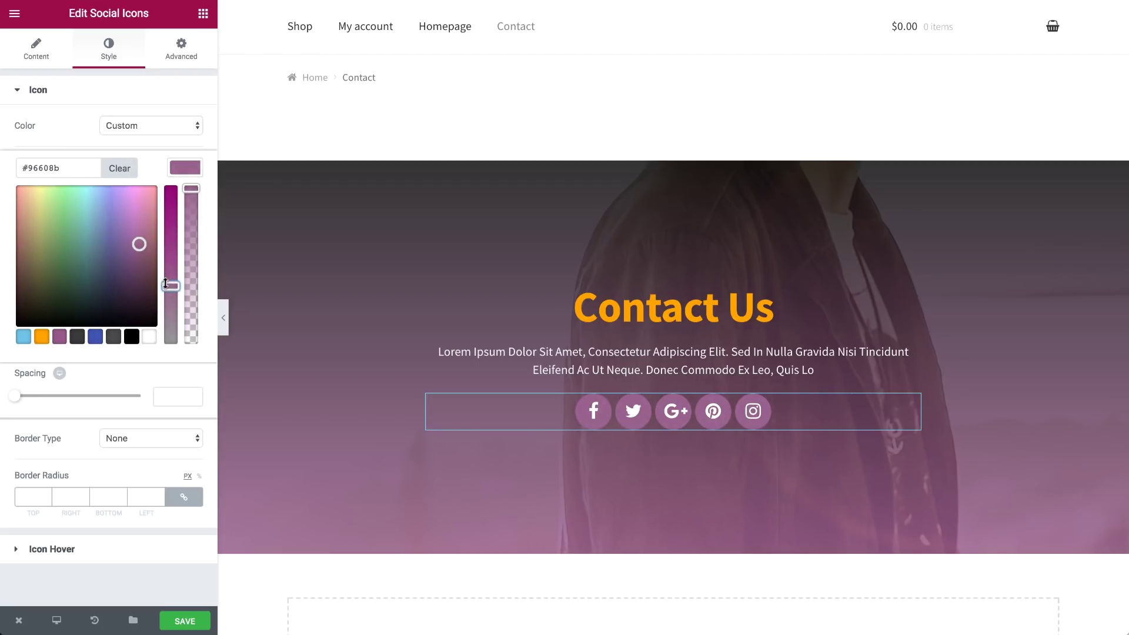
pyautogui.click(186, 168)
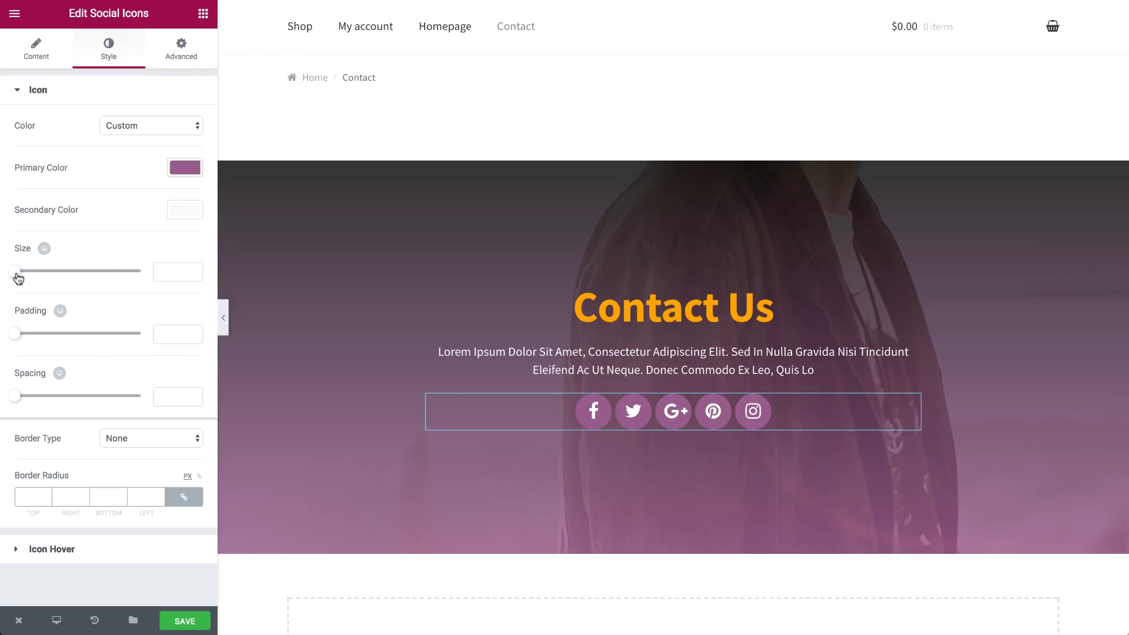
pyautogui.moveTo(19, 273); pyautogui.dragTo(24, 292)
pyautogui.moveTo(14, 333); pyautogui.dragTo(37, 334)
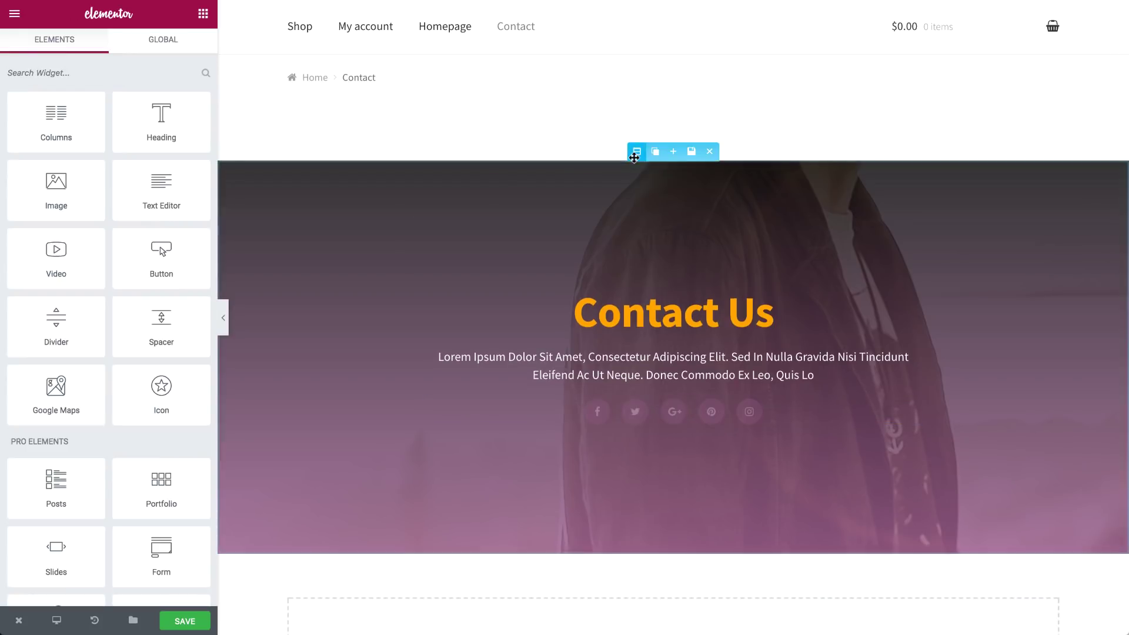
# Hide the breadcrumb with .woocommerce-breadcrumb{display:none;} and give the social icons 40 px top padding.
pyautogui.click(637, 152)
pyautogui.click(180, 49)
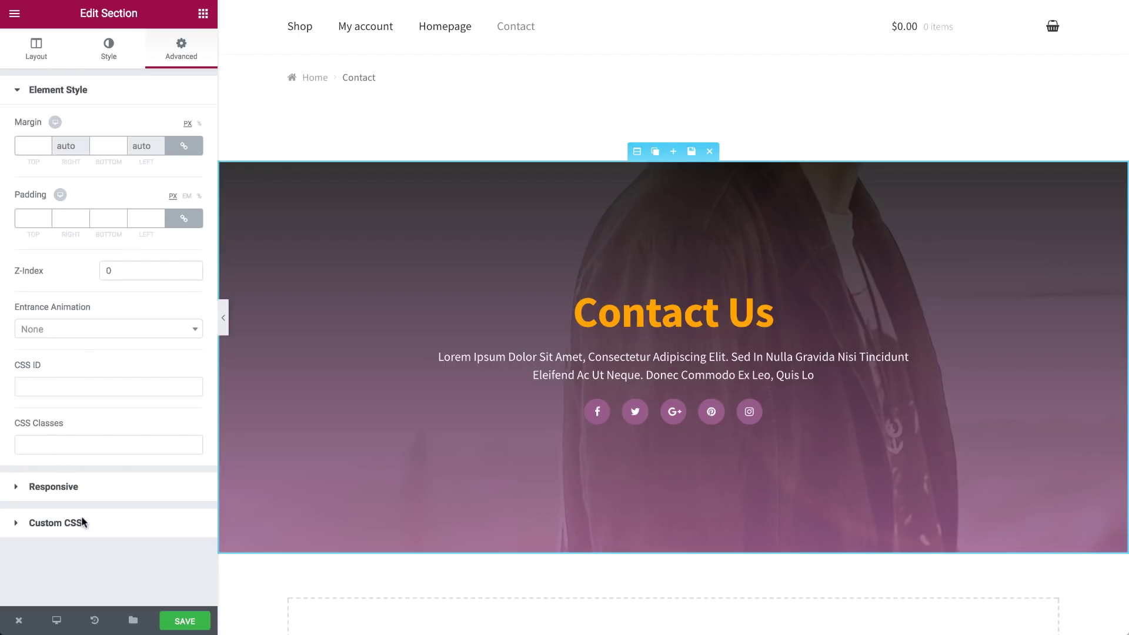
pyautogui.click(55, 522)
pyautogui.write('.woocommerce-breadcrumb {     display:none; }')
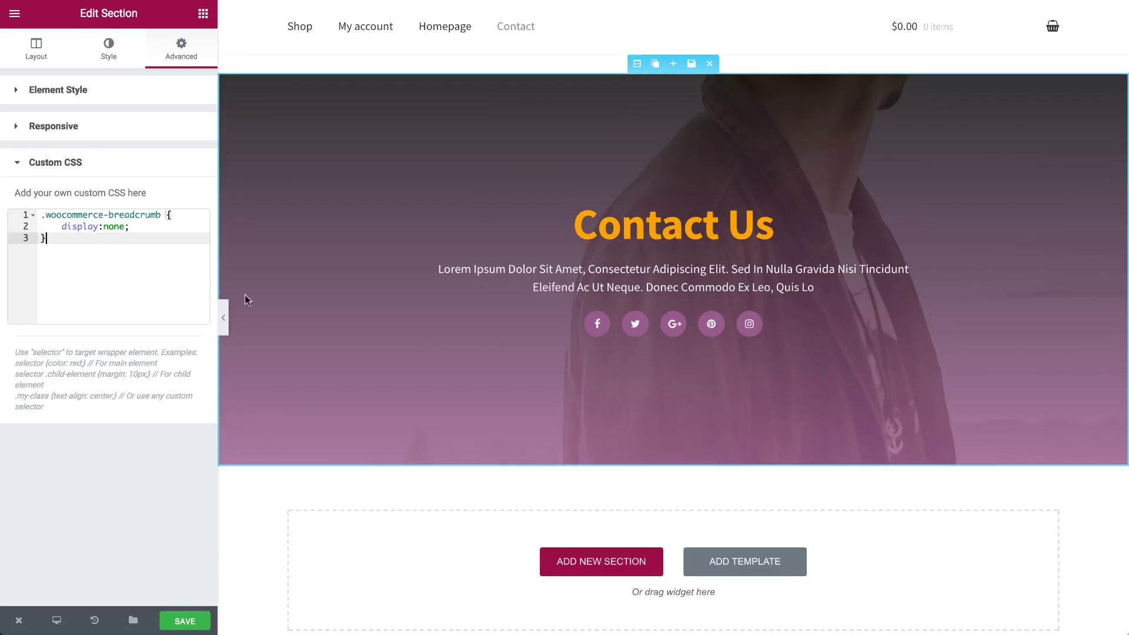
pyautogui.click(714, 323)
pyautogui.click(181, 48)
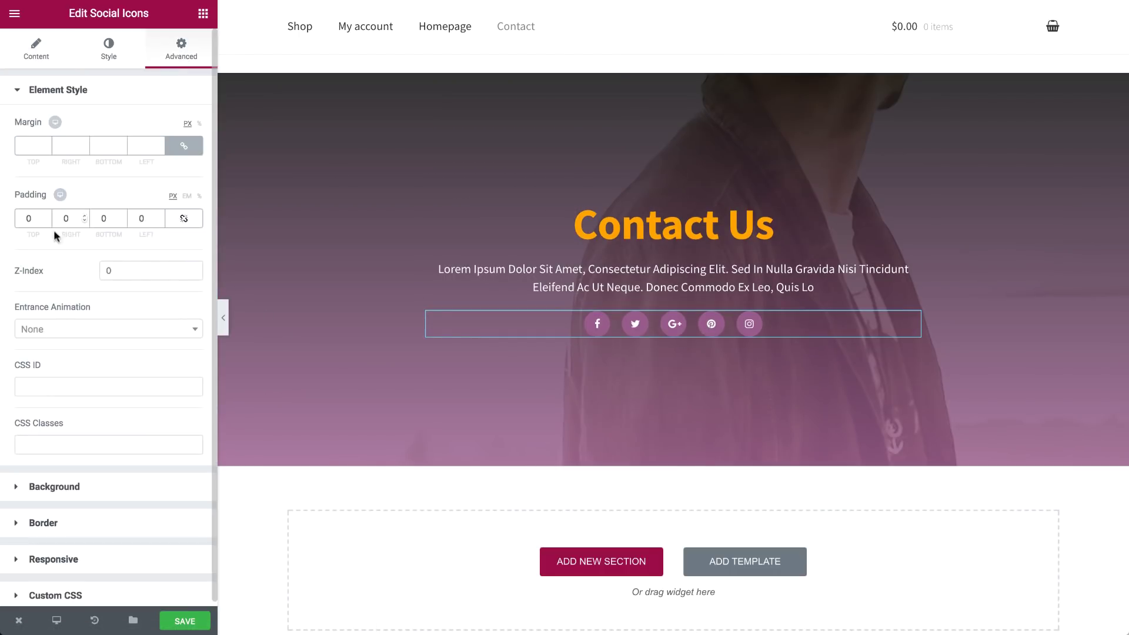
pyautogui.write('40')
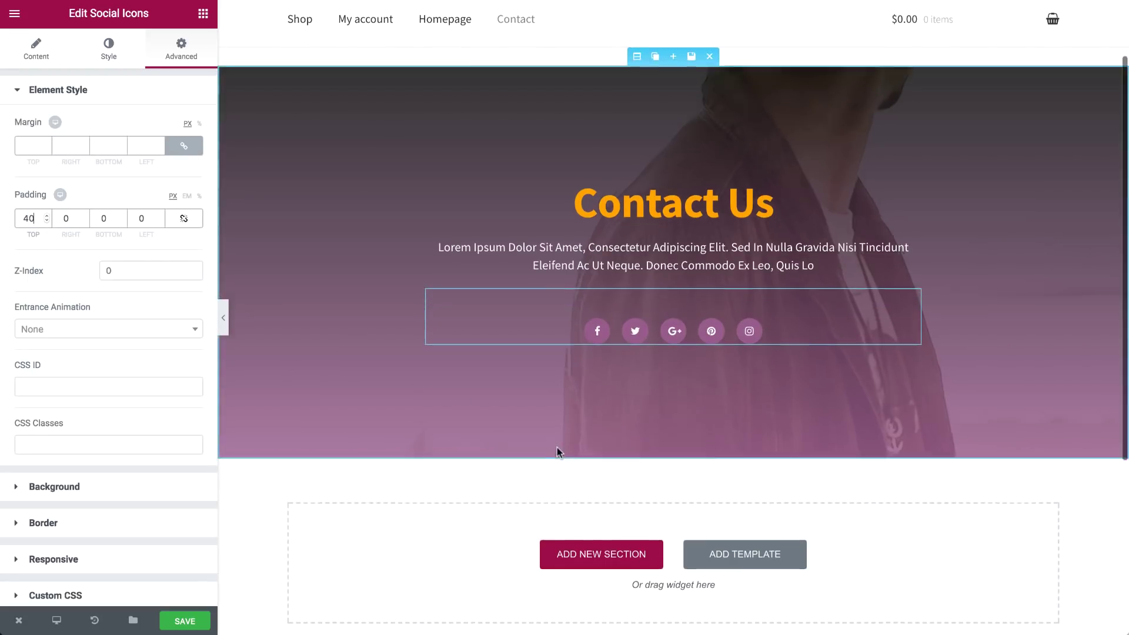
pyautogui.scroll(-2, 556, 450)
# Insert the saved 3 Colms template and give its first box a house icon.
pyautogui.click(741, 470)
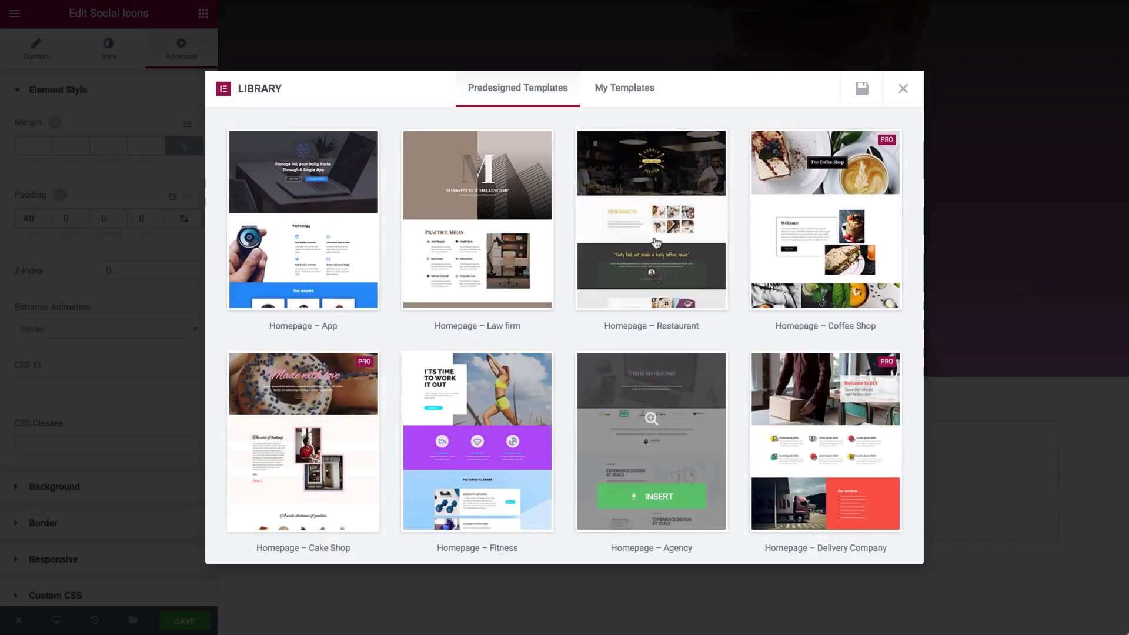
pyautogui.click(624, 87)
pyautogui.click(850, 147)
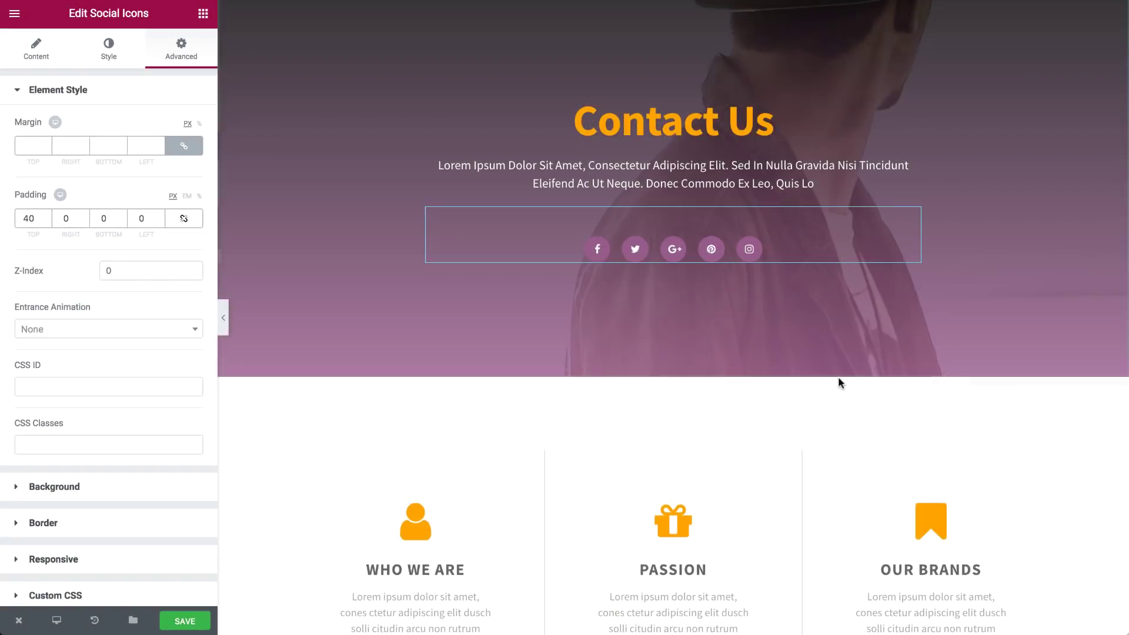
pyautogui.scroll(-3, 839, 377)
pyautogui.click(421, 372)
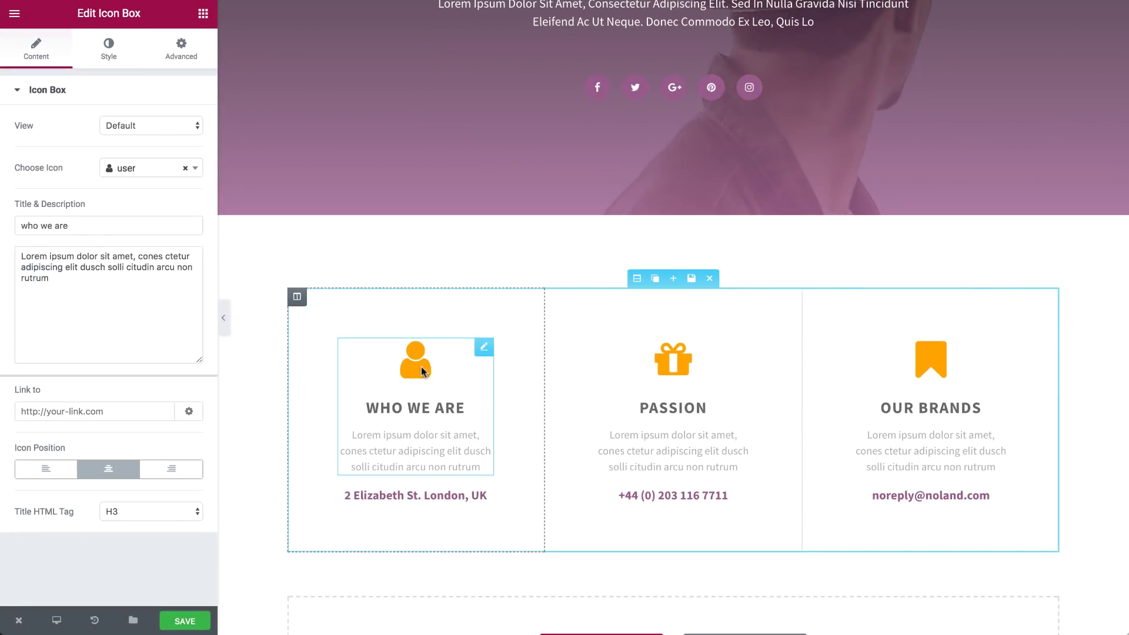
pyautogui.click(141, 168)
pyautogui.write('home')
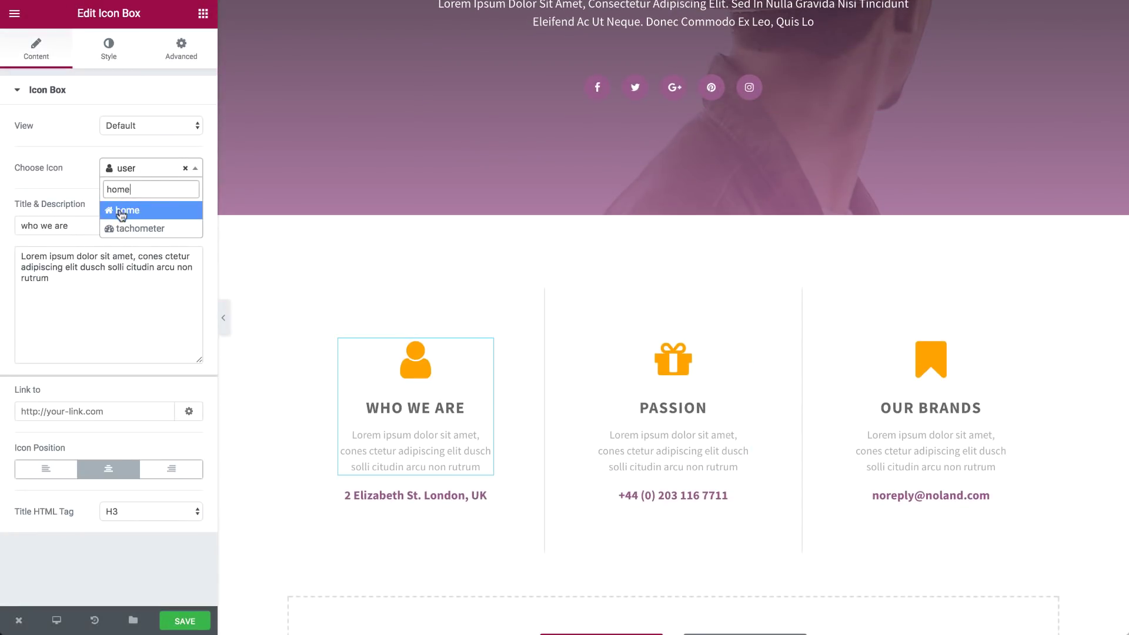
pyautogui.click(120, 212)
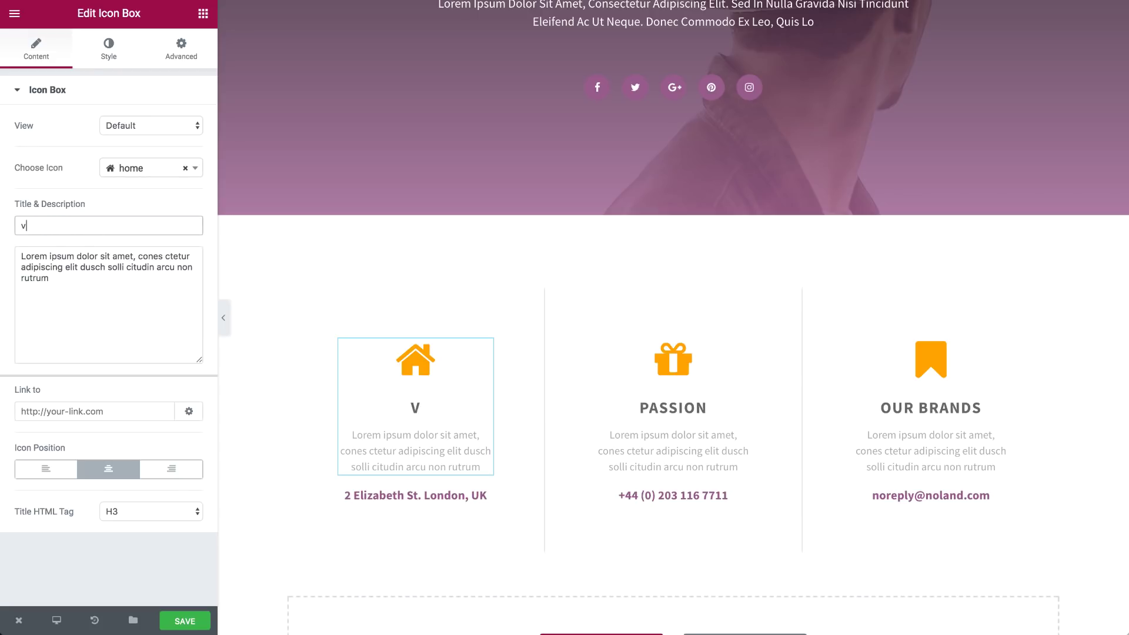
# Give the second and third boxes phone and outlined envelope icons.
pyautogui.click(675, 361)
pyautogui.click(141, 167)
pyautogui.write('phone')
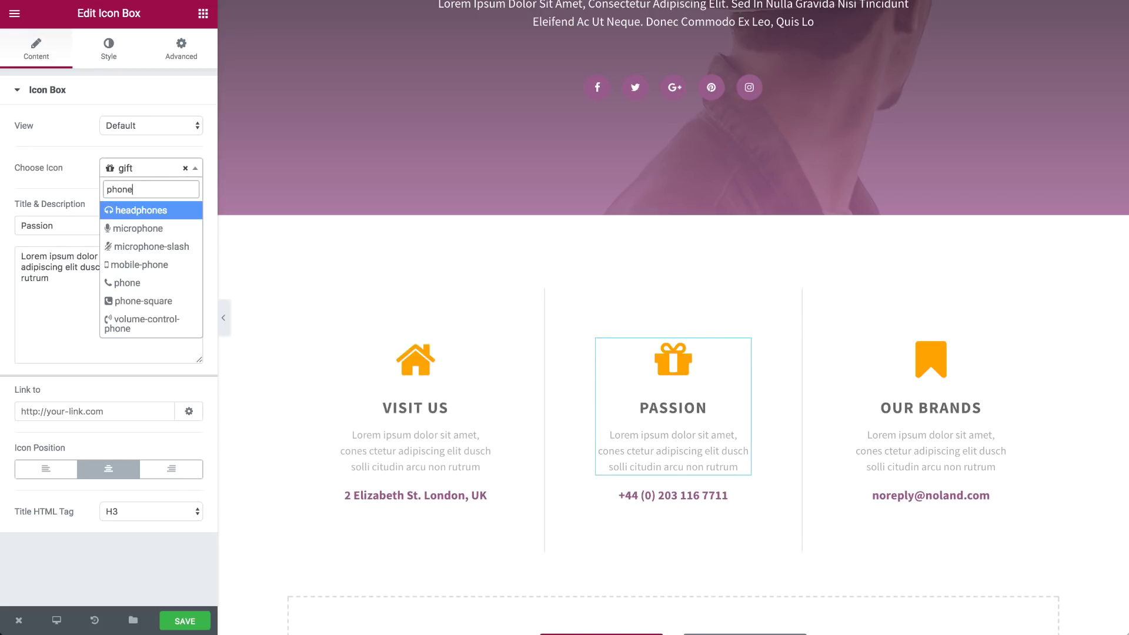
pyautogui.press('Down')
pyautogui.press('Down')
pyautogui.press('Return')
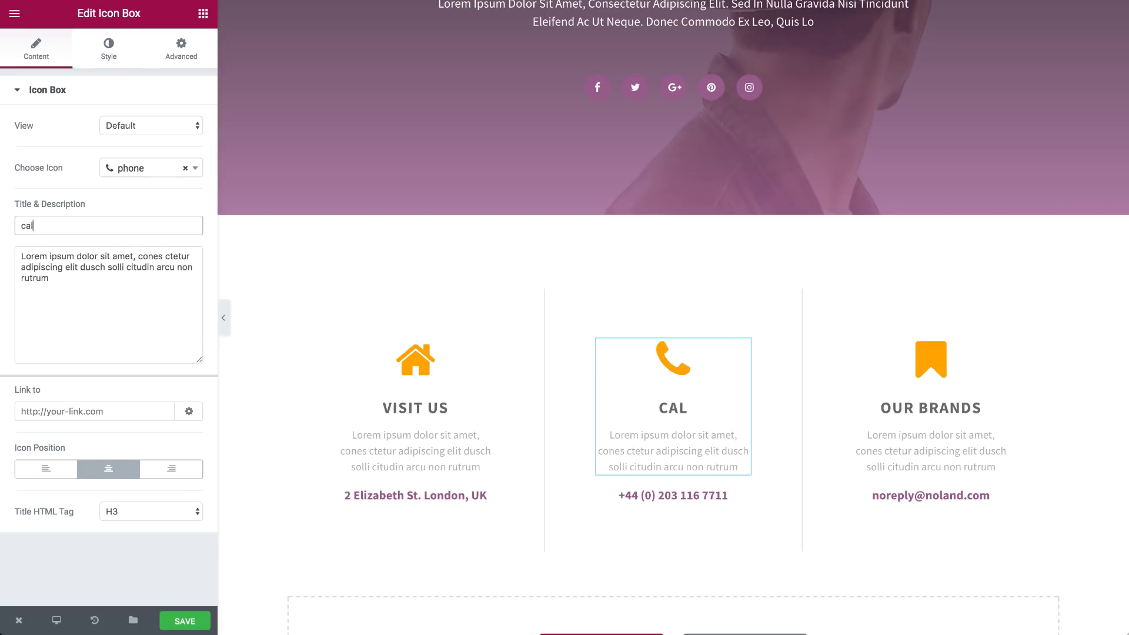
pyautogui.click(902, 393)
pyautogui.click(141, 167)
pyautogui.write('envel')
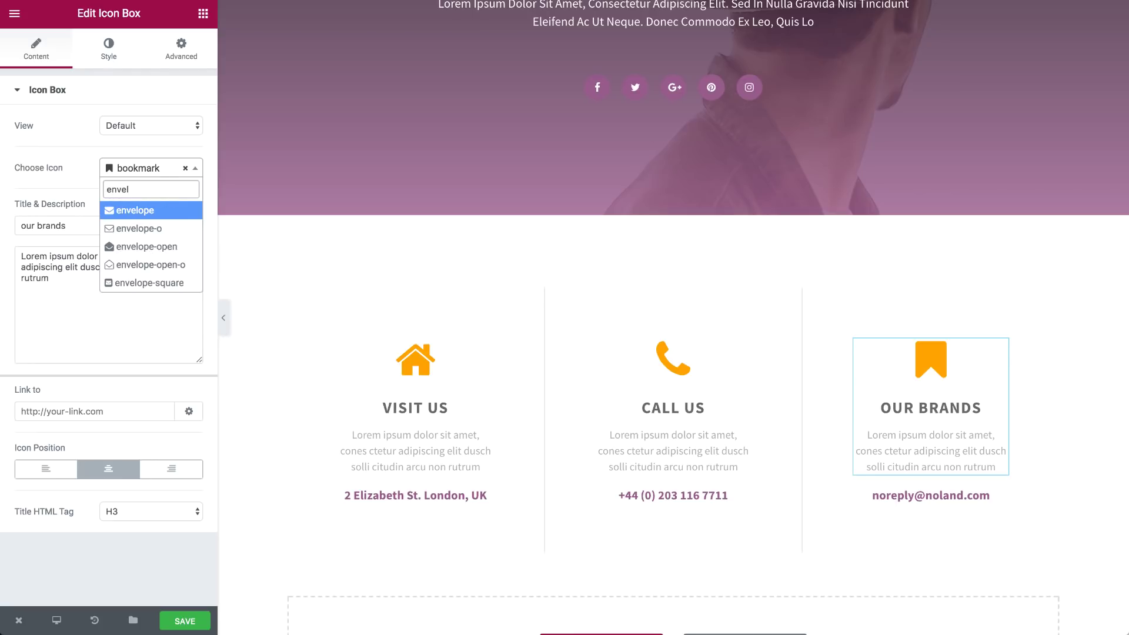
pyautogui.press('Down')
pyautogui.press('Return')
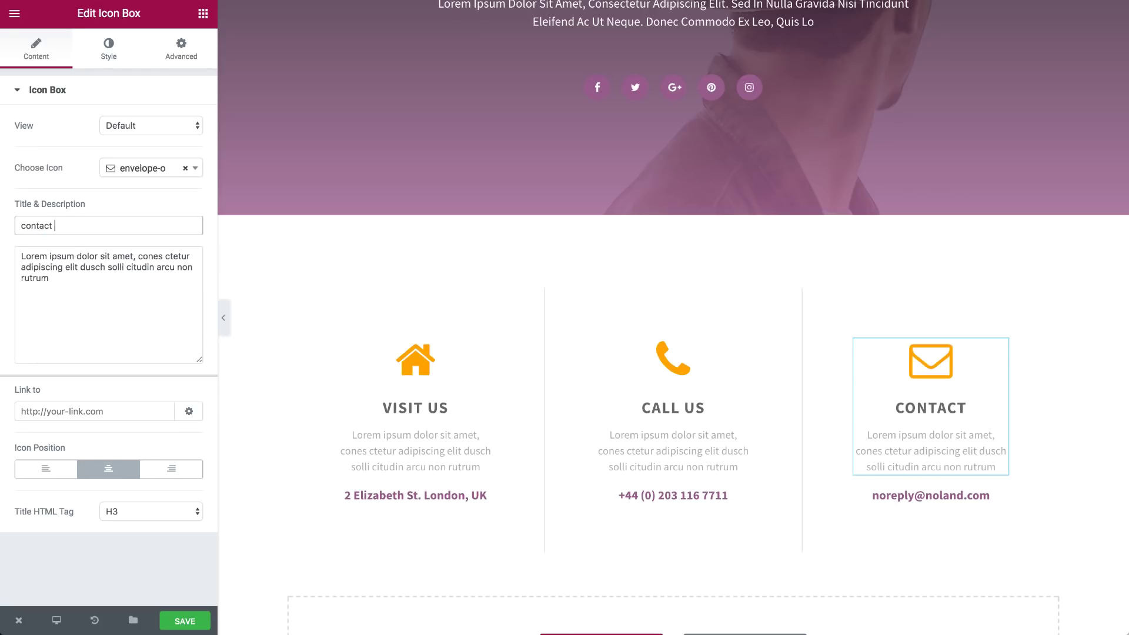
pyautogui.scroll(-3, 635, 397)
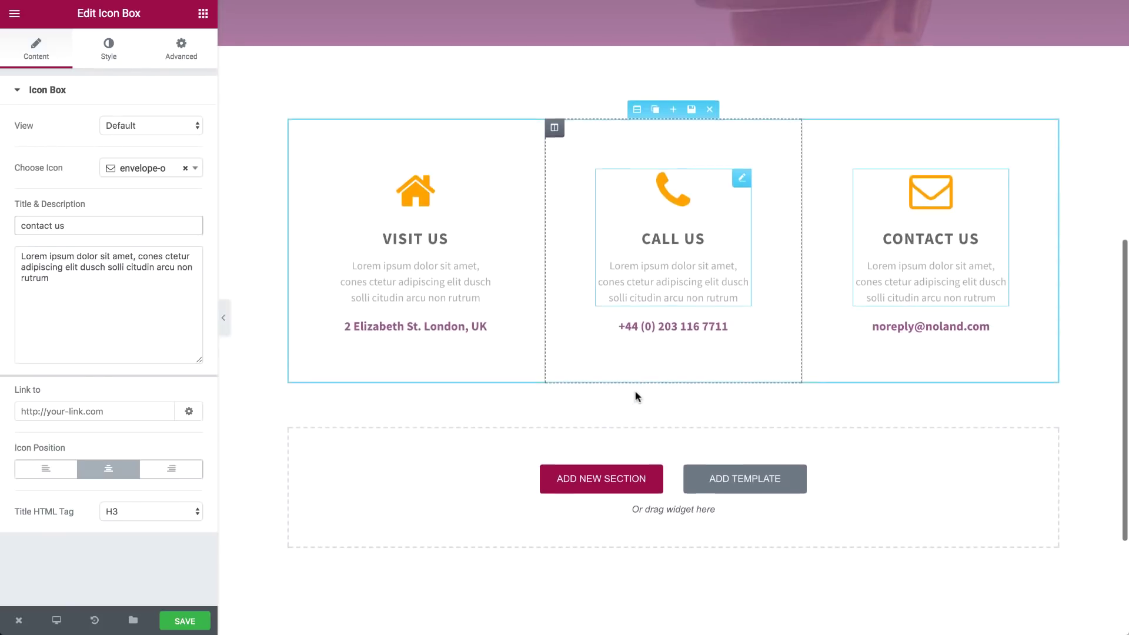
# Add a single-column section below the contact boxes, stretched to full width with narrower boxed content.
pyautogui.click(615, 481)
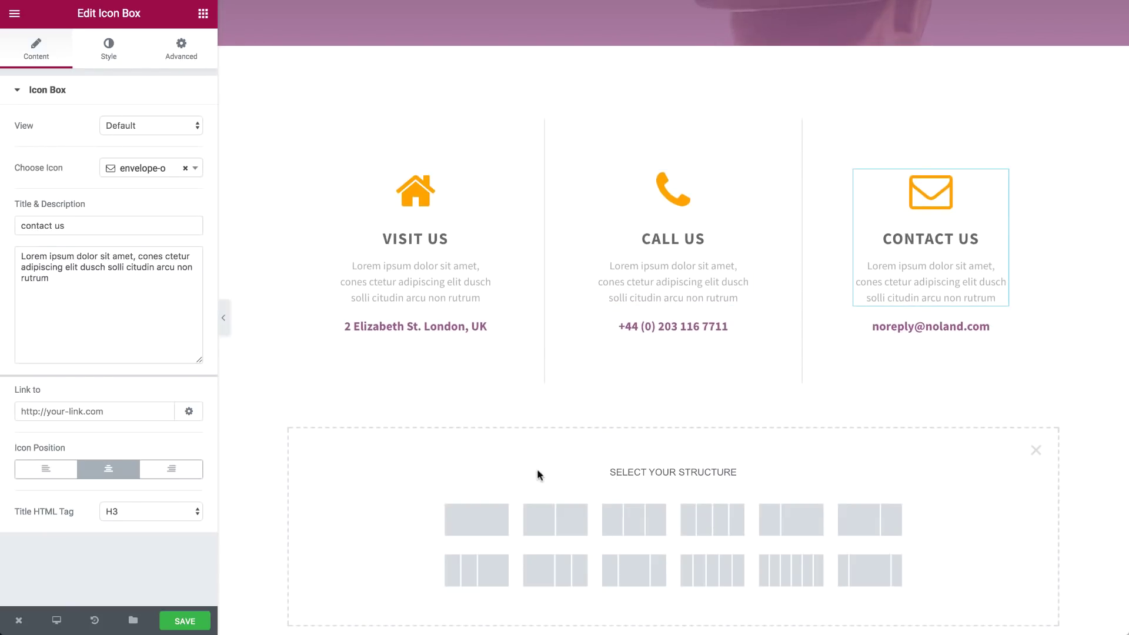
pyautogui.click(476, 519)
pyautogui.click(635, 314)
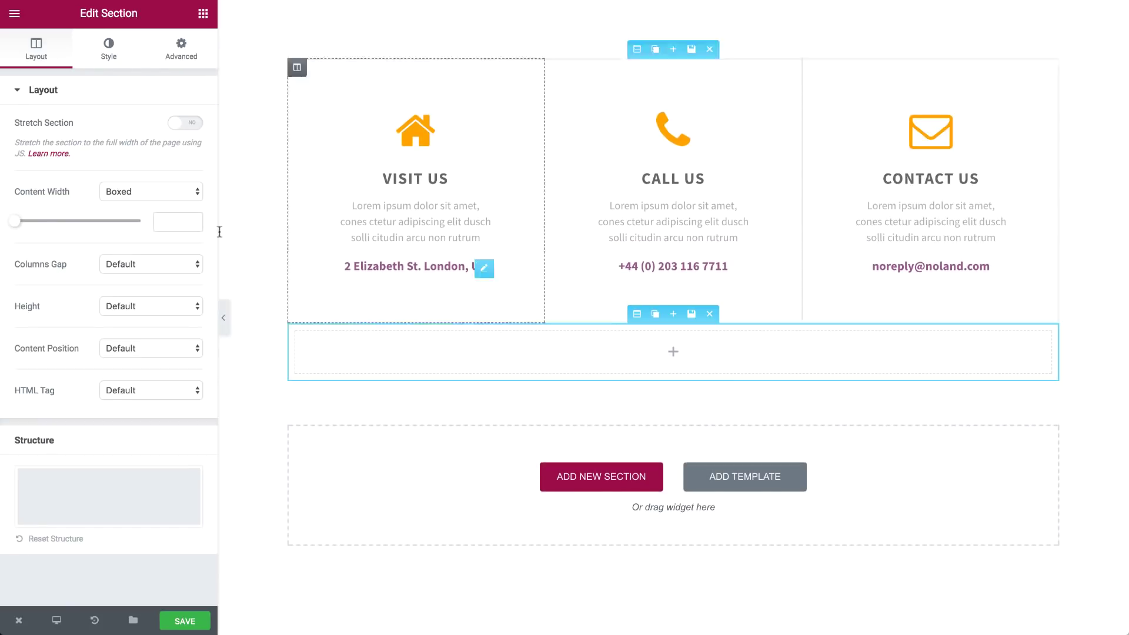
pyautogui.click(109, 49)
pyautogui.click(36, 49)
pyautogui.click(184, 122)
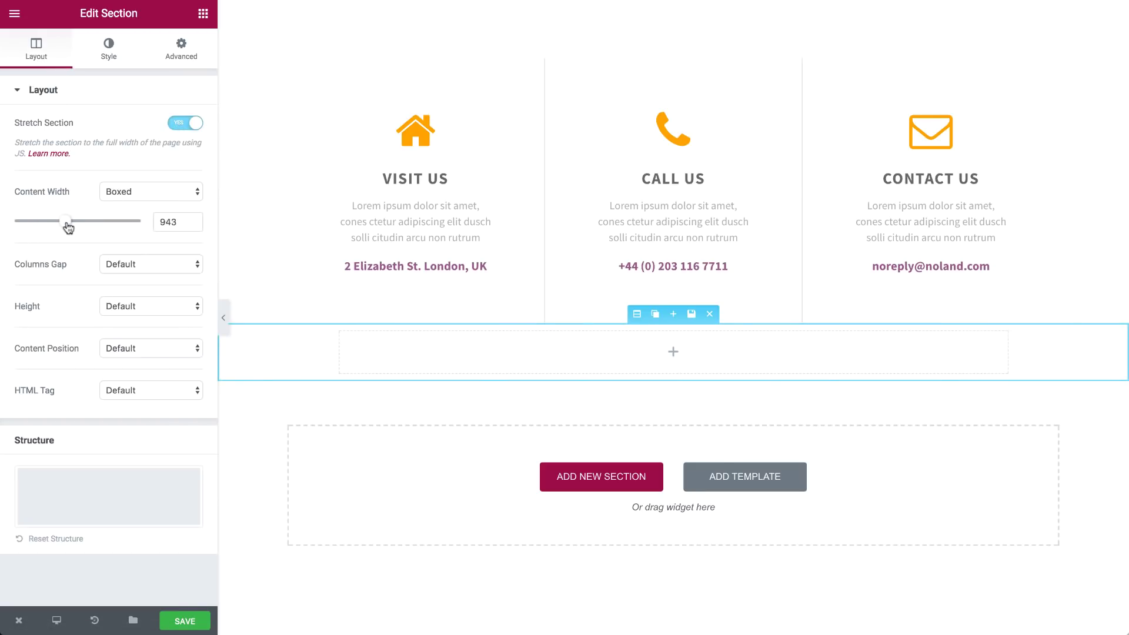
pyautogui.click(201, 15)
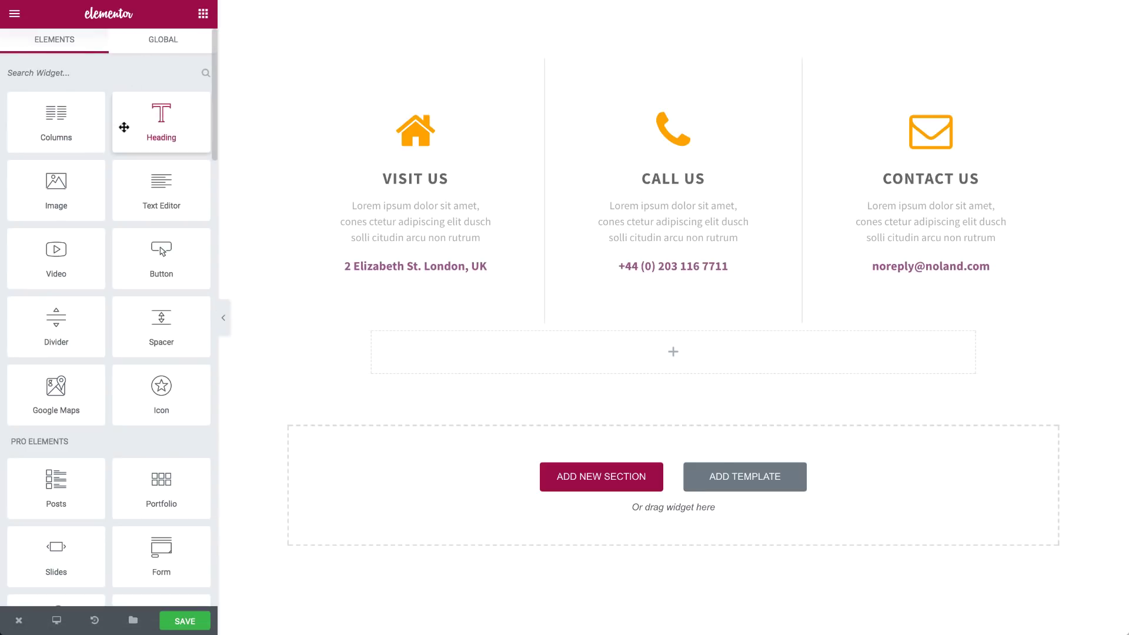
# Place a 'Subscribe To Our Newsletter' heading in the new section with dark grey text.
pyautogui.moveTo(125, 127); pyautogui.dragTo(673, 351)
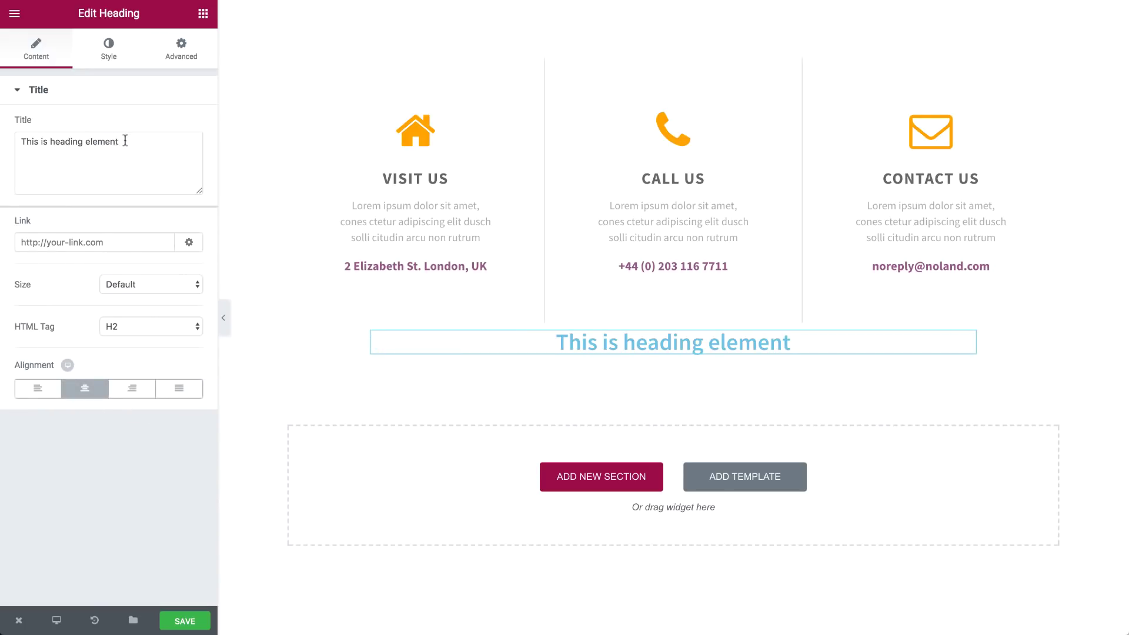
pyautogui.write('subscribe t')
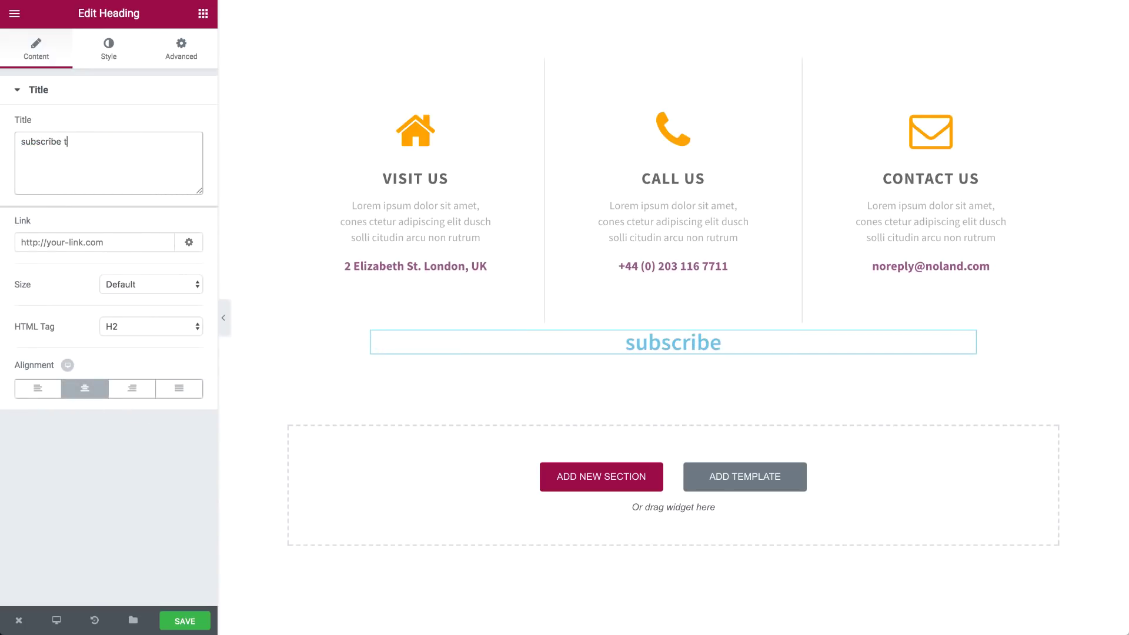
pyautogui.write('er')
pyautogui.click(109, 50)
pyautogui.click(184, 124)
pyautogui.moveTo(47, 218); pyautogui.dragTo(16, 234)
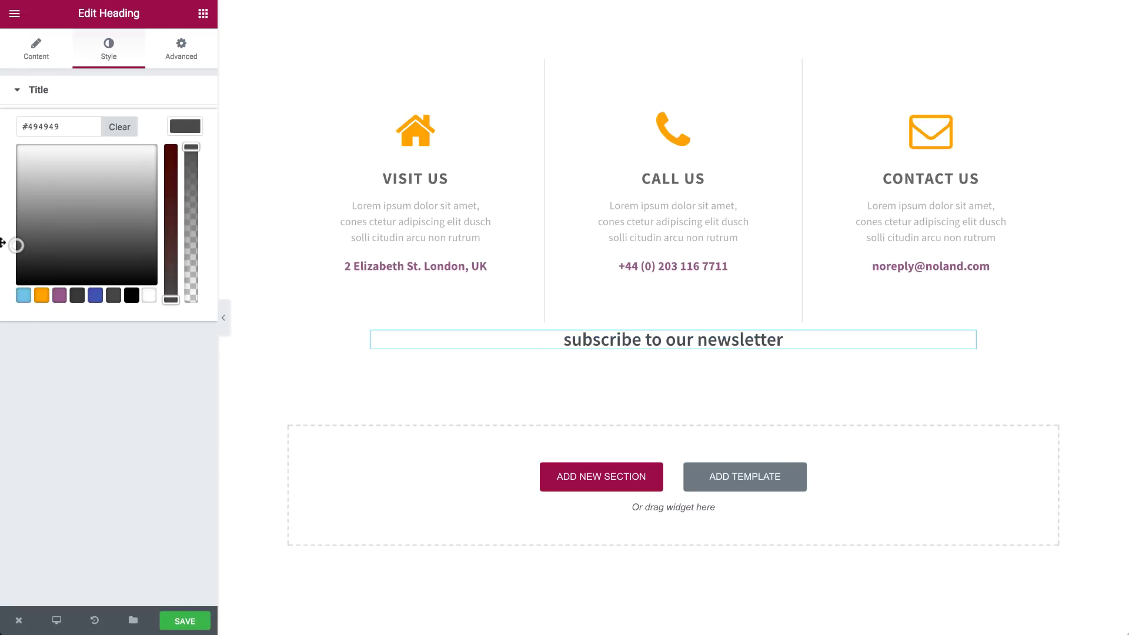
pyautogui.click(530, 397)
# Set the heading typography to size 33, weight 700, capitalized.
pyautogui.click(184, 165)
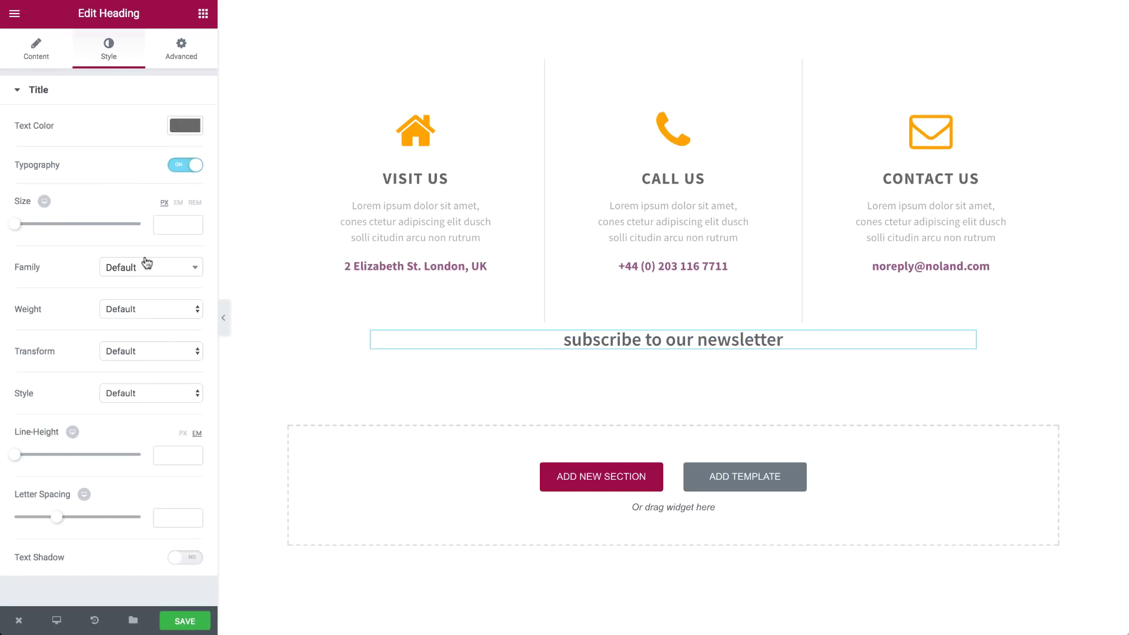
pyautogui.moveTo(17, 227); pyautogui.dragTo(35, 227)
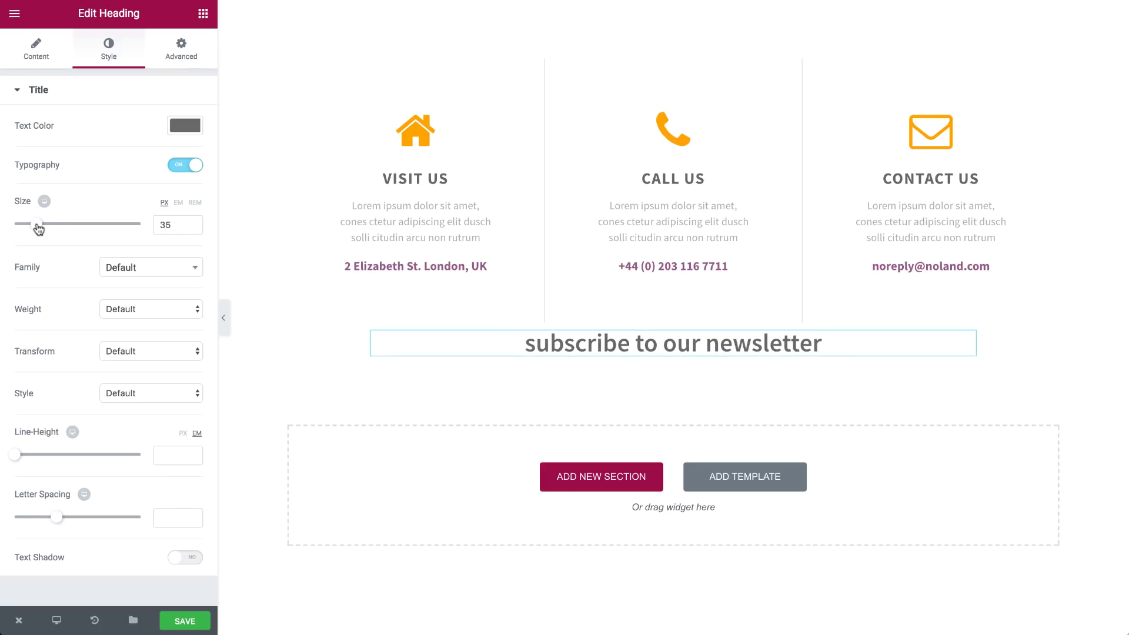
pyautogui.click(139, 311)
pyautogui.click(146, 291)
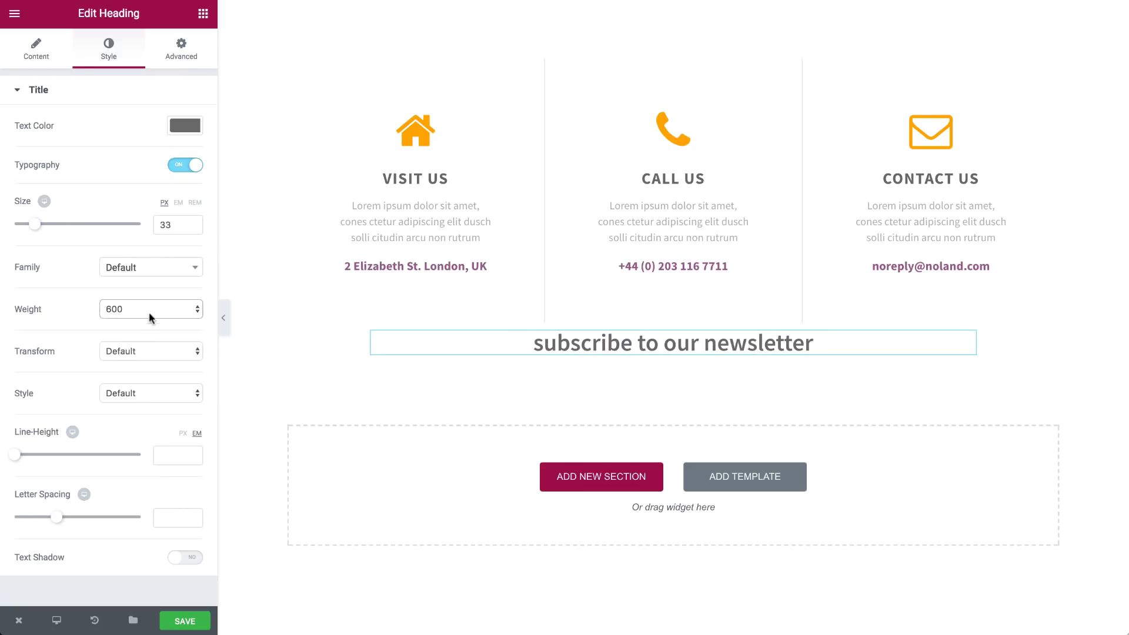
pyautogui.click(141, 351)
pyautogui.click(122, 388)
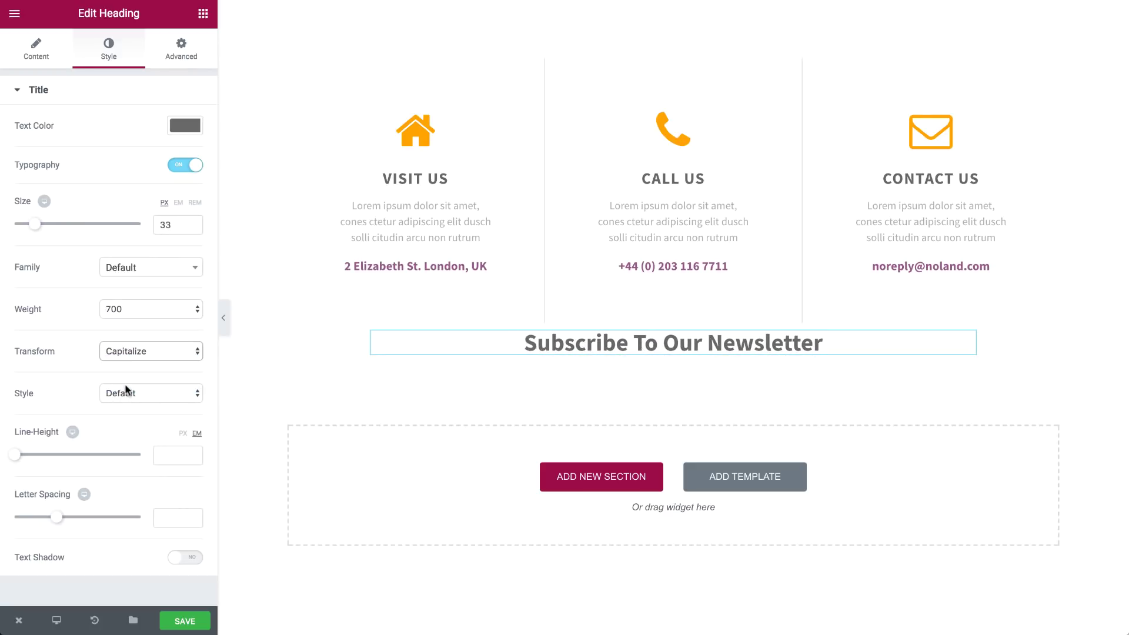
# Give the heading's section a light grey #eaeaea background.
pyautogui.click(637, 314)
pyautogui.click(108, 48)
pyautogui.click(184, 214)
pyautogui.moveTo(26, 298); pyautogui.dragTo(16, 243)
pyautogui.click(181, 49)
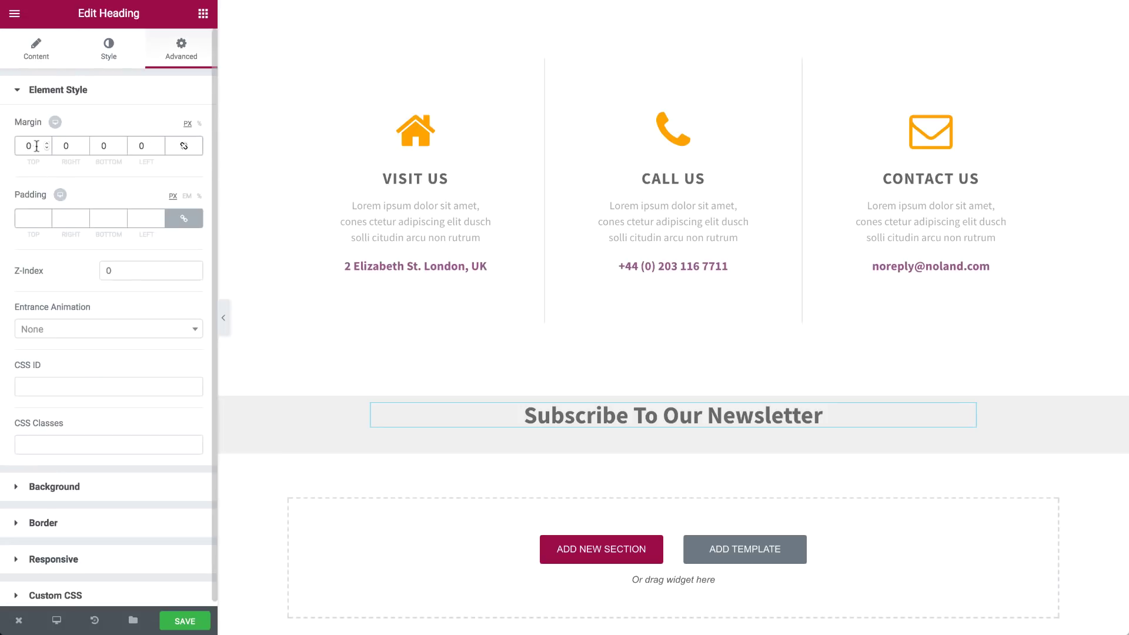
pyautogui.write('50')
# Add a Form widget under the newsletter heading.
pyautogui.click(203, 13)
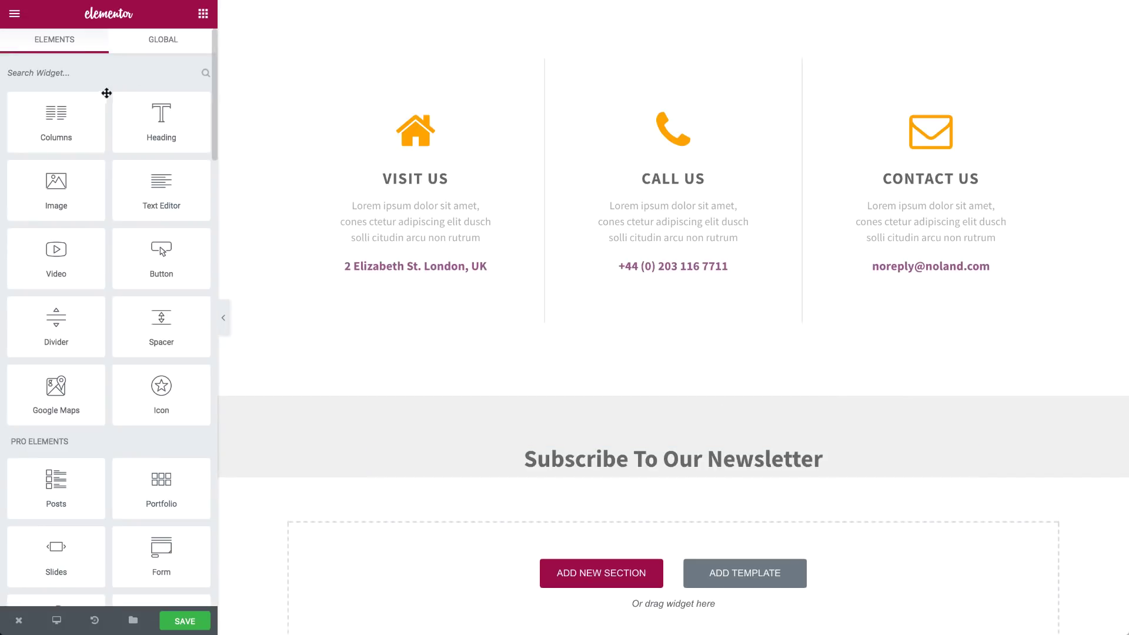
pyautogui.click(98, 73)
pyautogui.write('form')
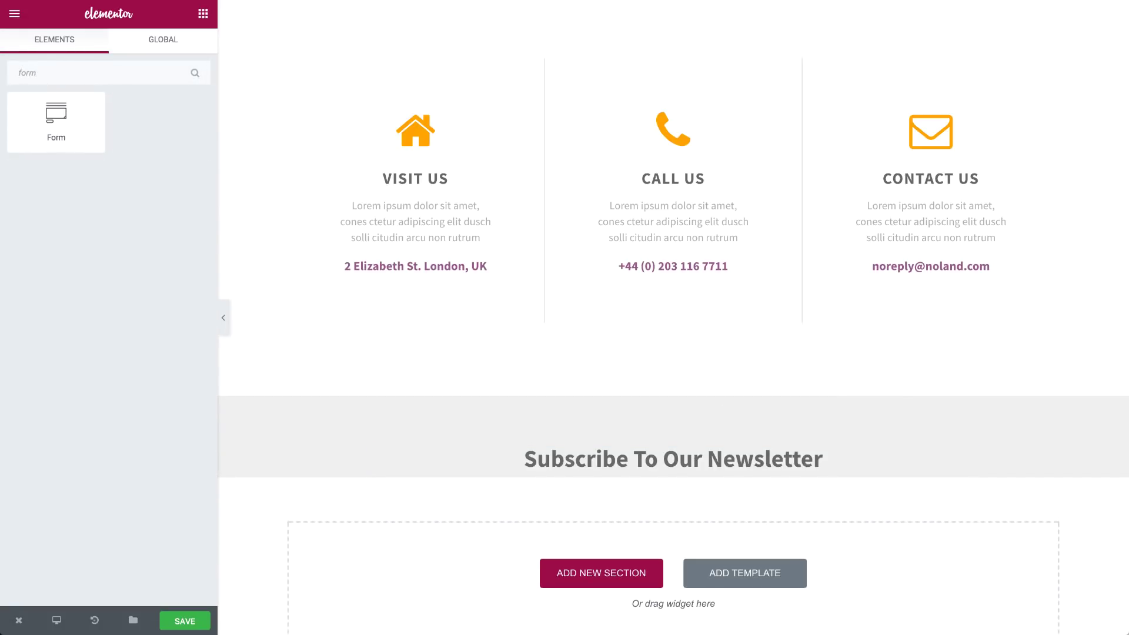
pyautogui.moveTo(55, 119); pyautogui.dragTo(670, 472)
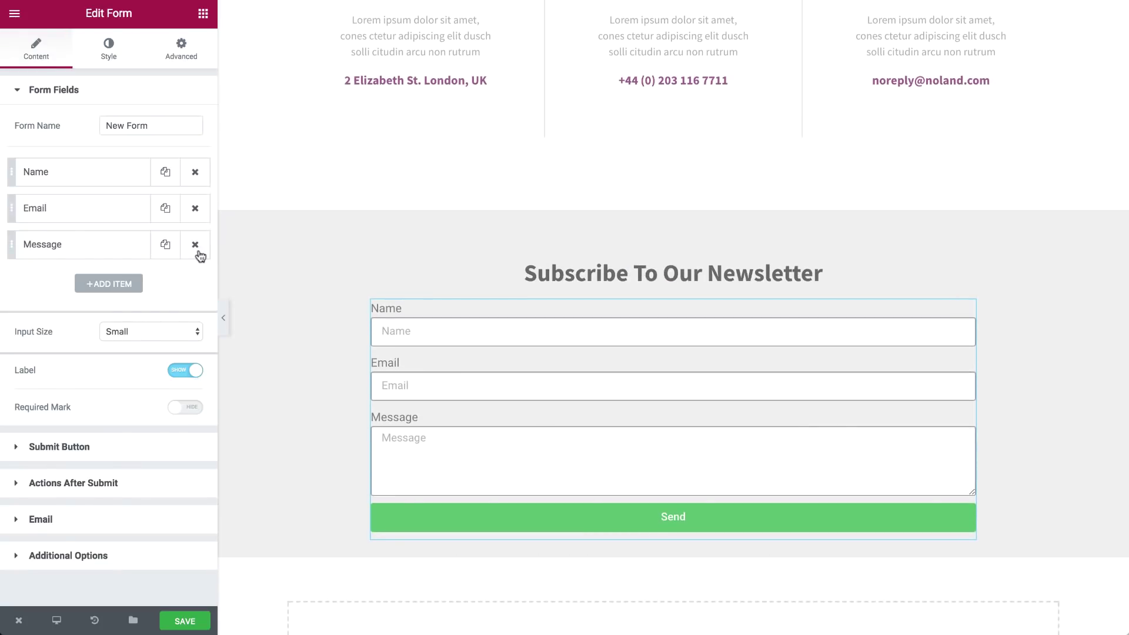
# Remove the Name and Message fields, relabel Email 'Your Email', and set it 66% wide.
pyautogui.click(195, 245)
pyautogui.click(195, 171)
pyautogui.click(112, 171)
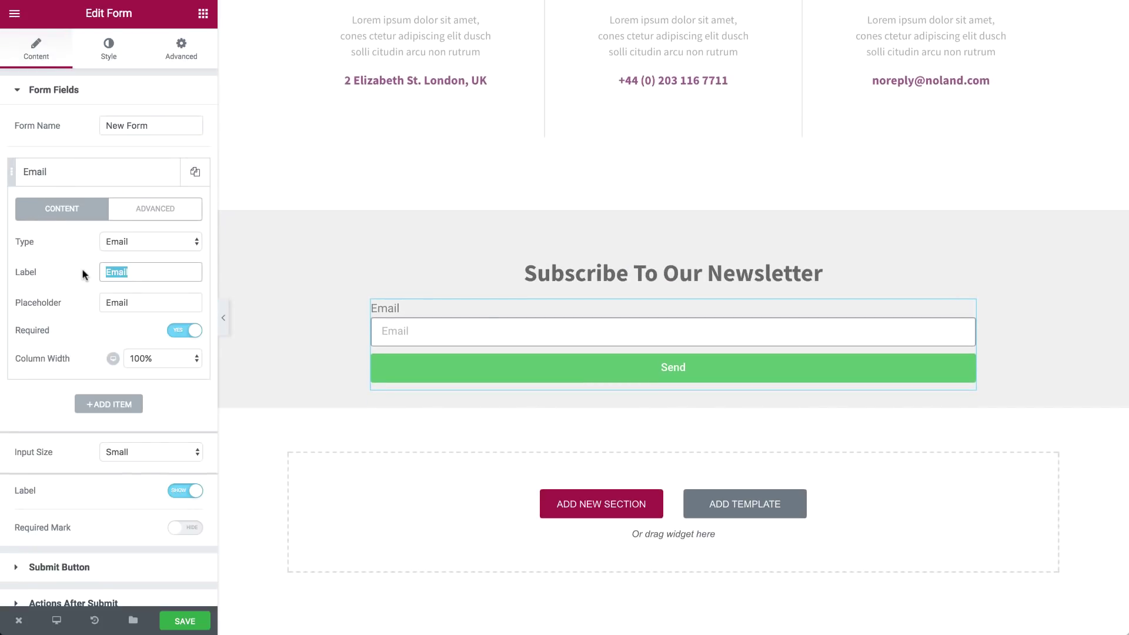
pyautogui.write('Your')
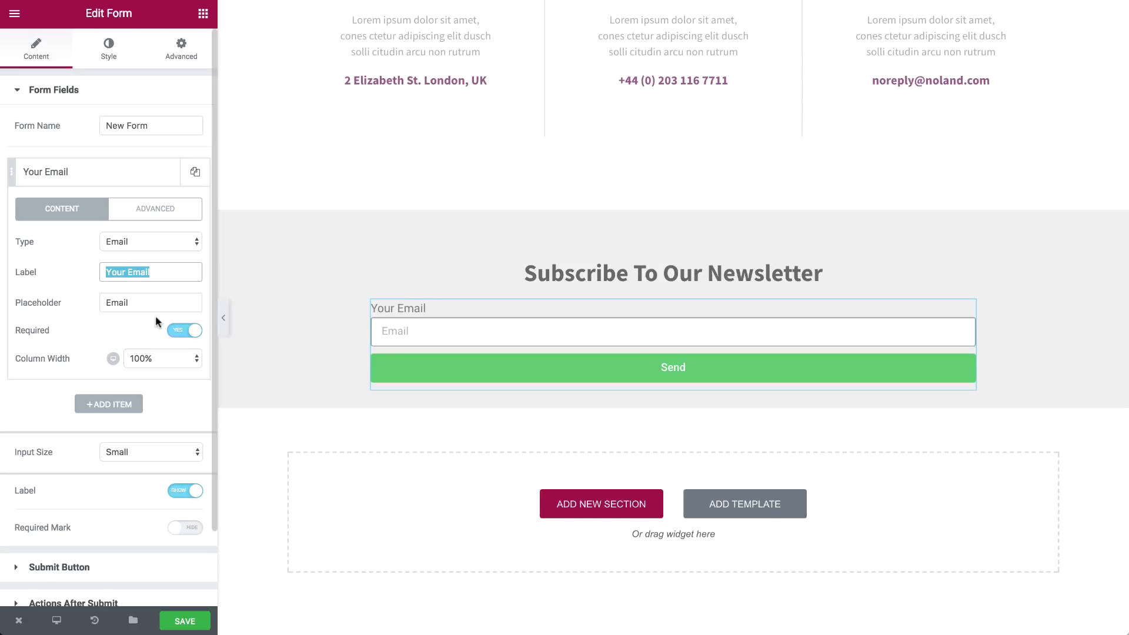
pyautogui.click(163, 358)
pyautogui.click(145, 296)
pyautogui.click(164, 359)
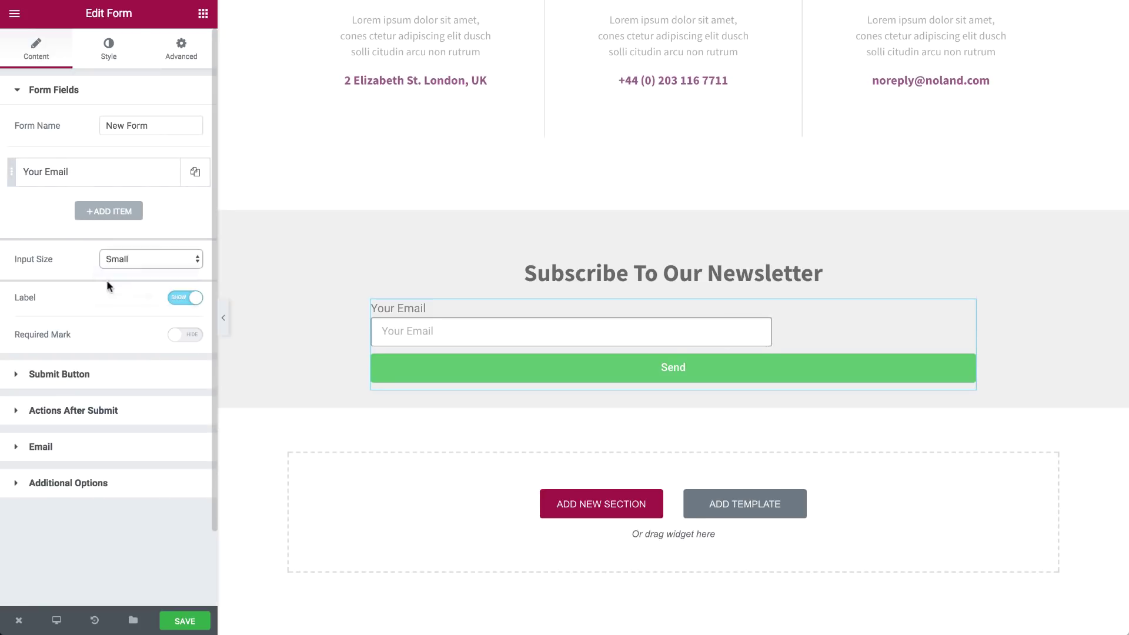
# Make the Send button 33% wide and the form field text dark grey.
pyautogui.click(145, 246)
pyautogui.click(142, 220)
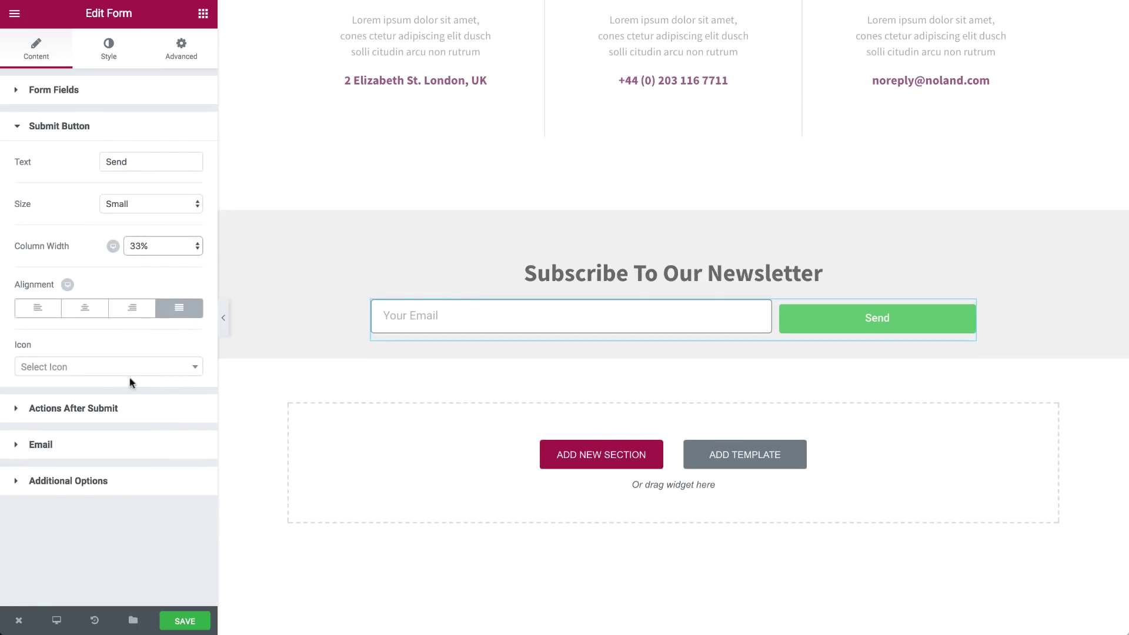
pyautogui.click(120, 217)
pyautogui.click(108, 48)
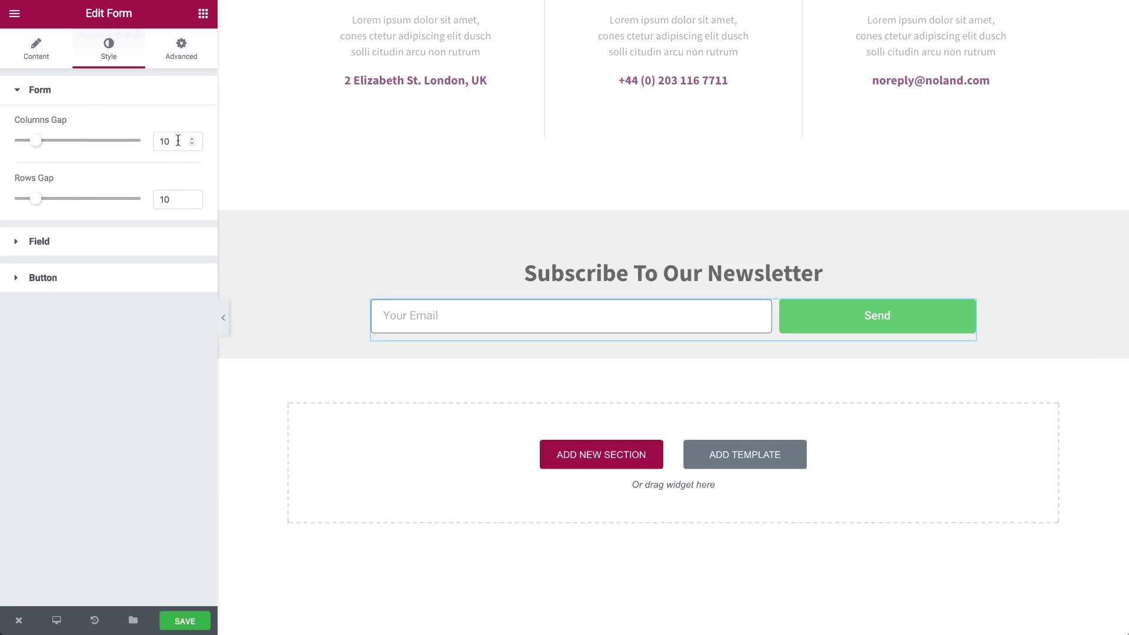
pyautogui.click(43, 248)
pyautogui.click(184, 172)
pyautogui.click(113, 332)
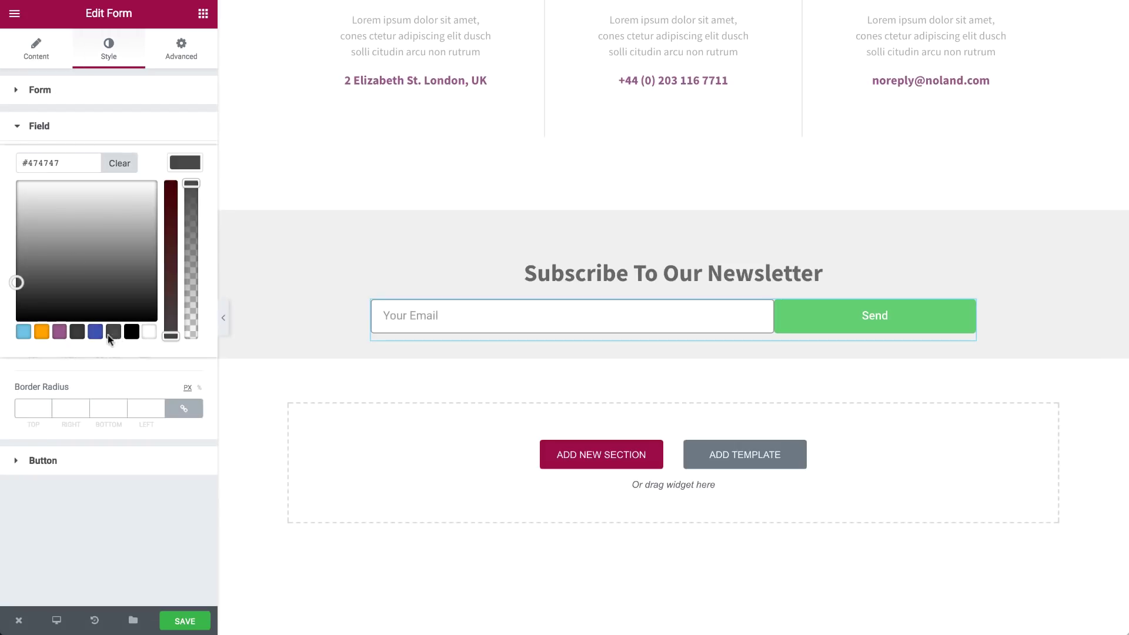
pyautogui.click(188, 202)
# Style the email field with capitalized Source Sans Pro 500 text and a light grey #e5e5e5 border.
pyautogui.click(22, 261)
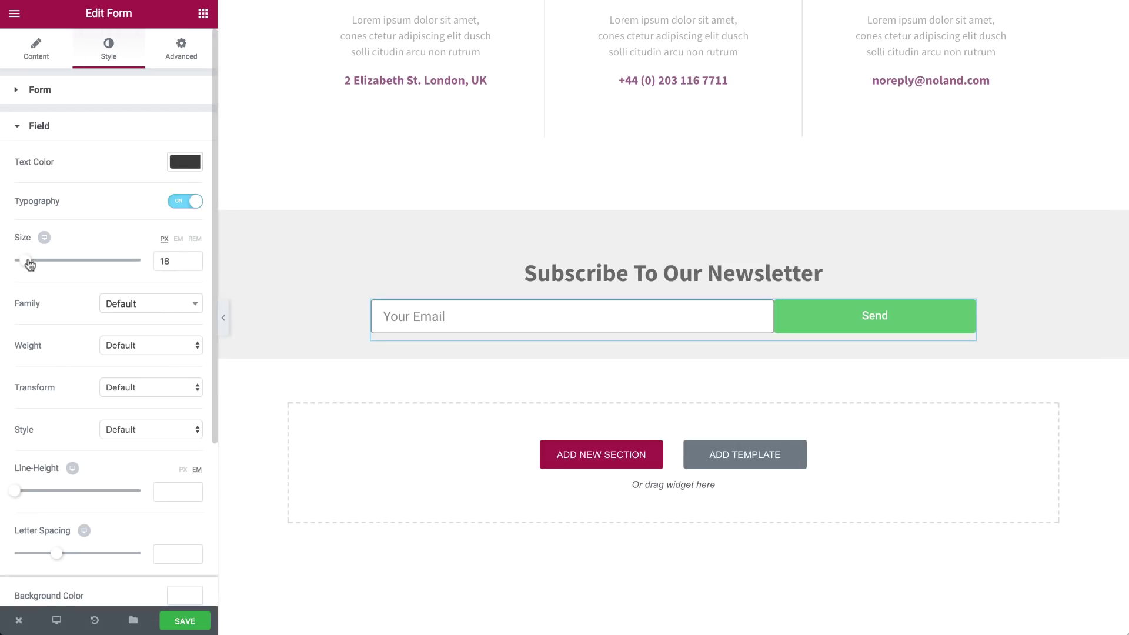
pyautogui.click(150, 304)
pyautogui.scroll(-5, 150, 371)
pyautogui.click(145, 376)
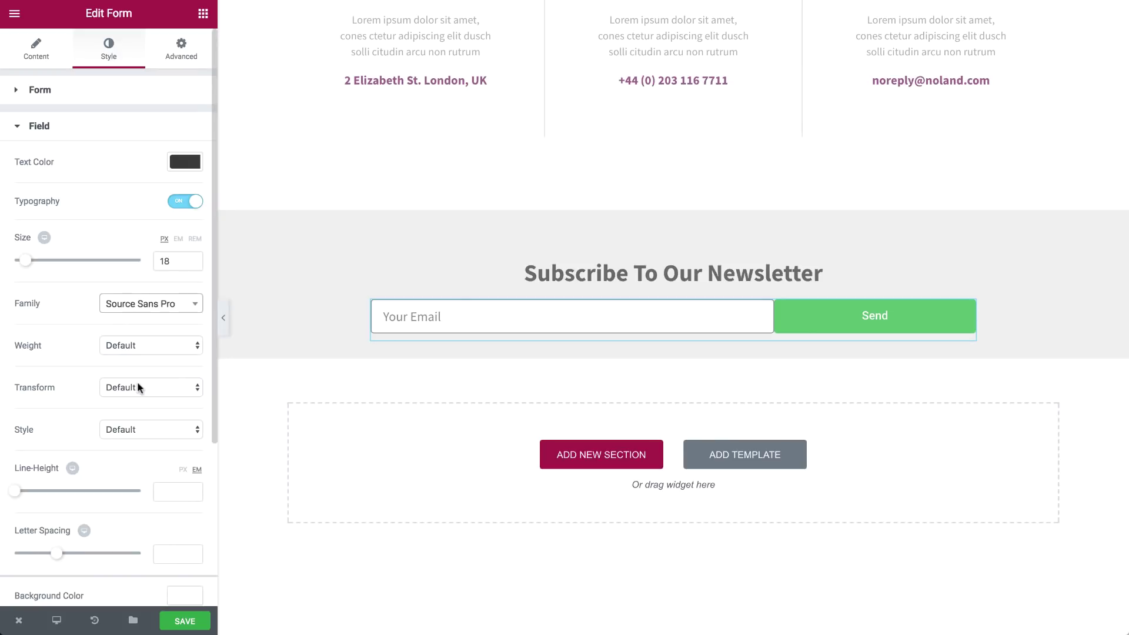
pyautogui.click(150, 344)
pyautogui.click(142, 289)
pyautogui.click(150, 387)
pyautogui.click(137, 410)
pyautogui.scroll(-3, 131, 430)
pyautogui.click(183, 421)
pyautogui.click(19, 443)
pyautogui.click(181, 415)
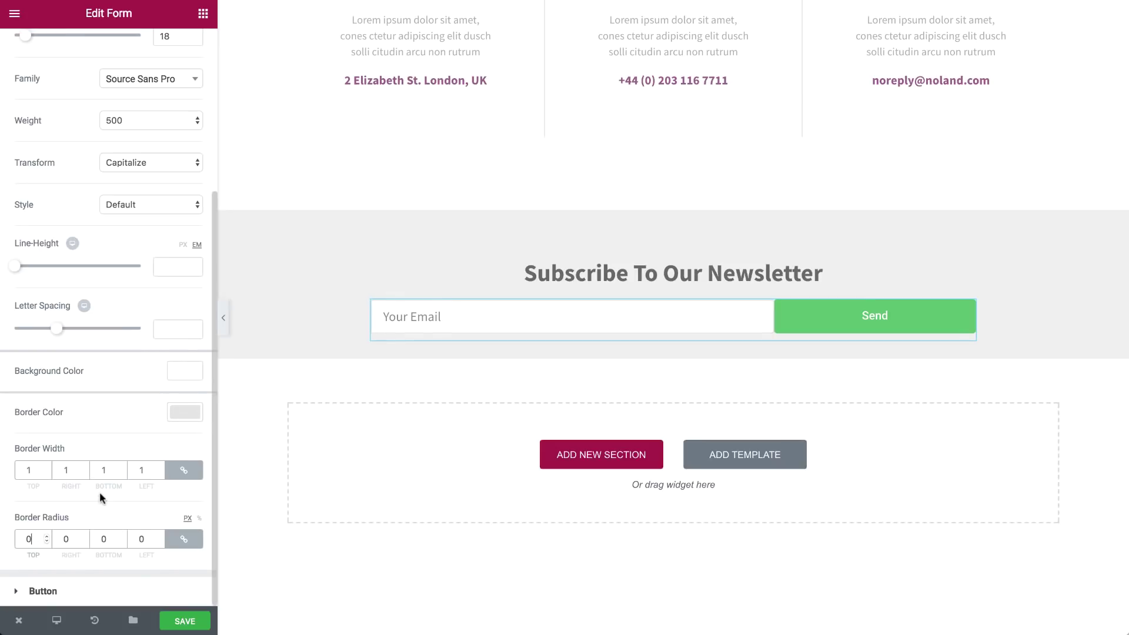
# Set the Send button typography to bold, uppercase Source Sans Pro.
pyautogui.click(42, 591)
pyautogui.click(184, 244)
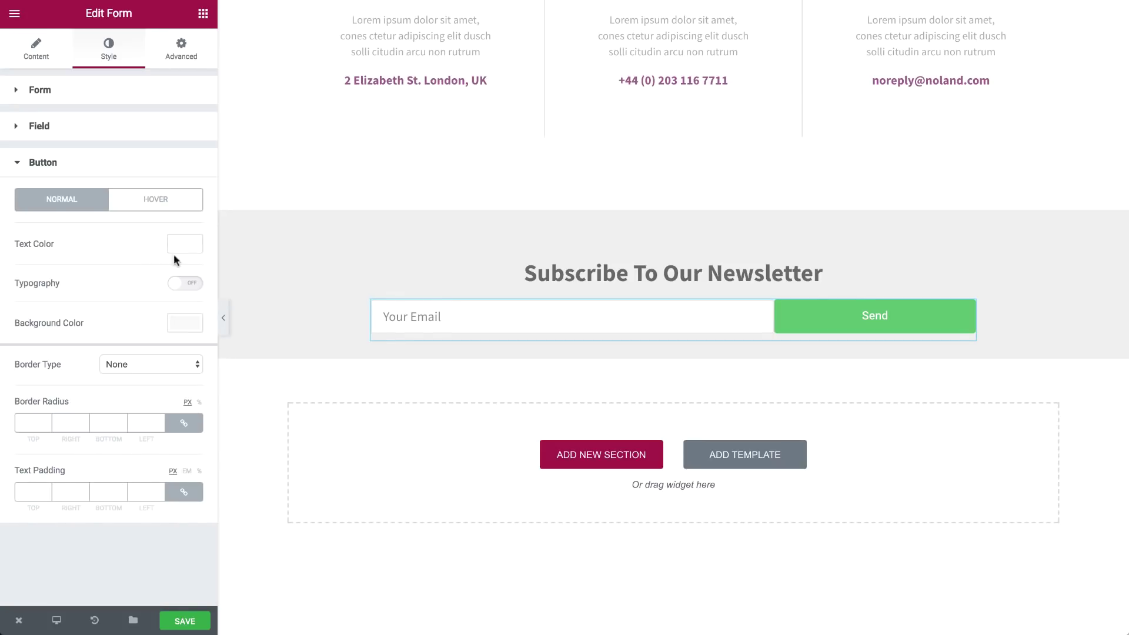
pyautogui.click(185, 283)
pyautogui.click(150, 386)
pyautogui.write('sourc')
pyautogui.click(149, 430)
pyautogui.scroll(-1, 110, 376)
pyautogui.click(151, 391)
pyautogui.scroll(-1, 133, 423)
pyautogui.click(146, 389)
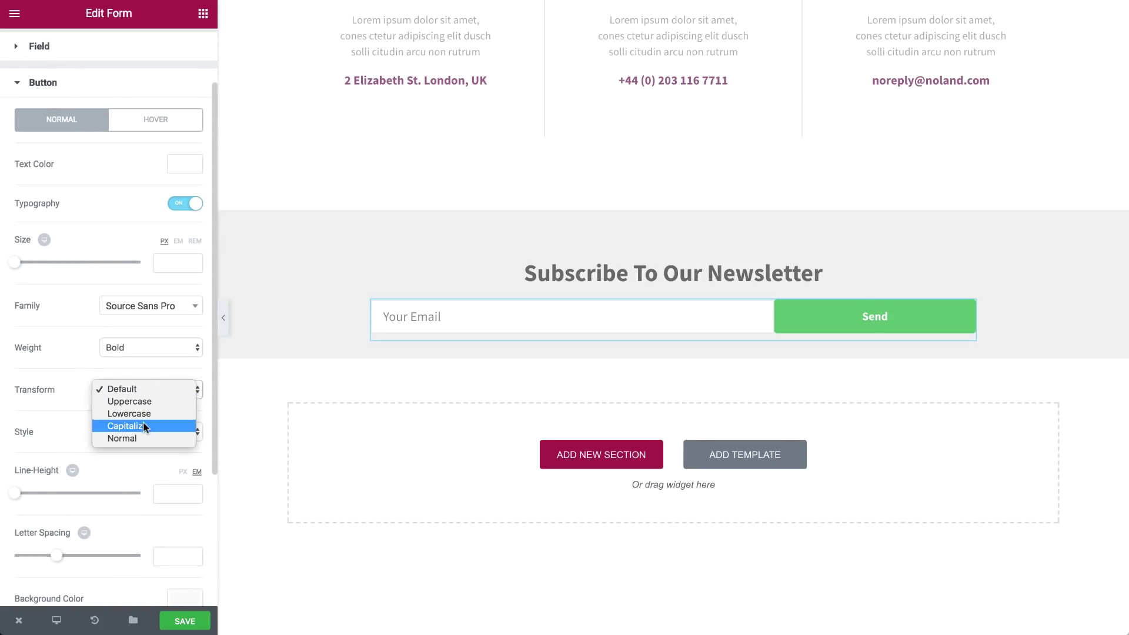
pyautogui.scroll(-1, 144, 420)
pyautogui.click(142, 371)
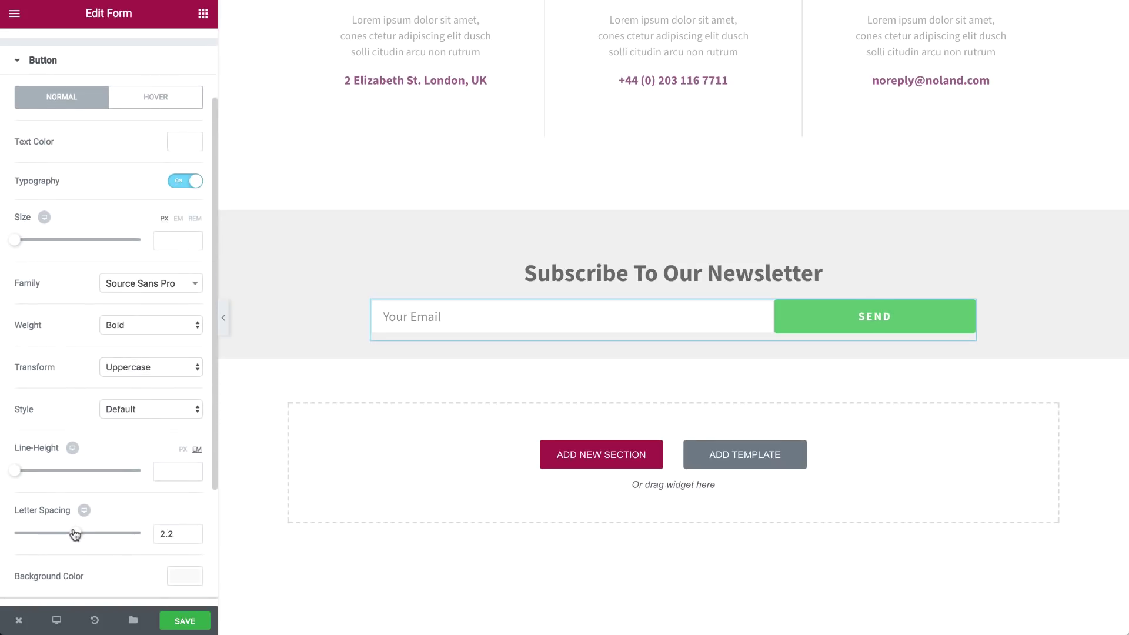
# Give the SEND text 2.9 letter spacing and the button an orange background.
pyautogui.moveTo(78, 534); pyautogui.dragTo(85, 534)
pyautogui.scroll(-2, 80, 529)
pyautogui.click(184, 483)
pyautogui.click(27, 432)
pyautogui.click(74, 497)
# Give the newsletter section a taller Min Height, Middle content position and narrower 690 content width.
pyautogui.click(600, 229)
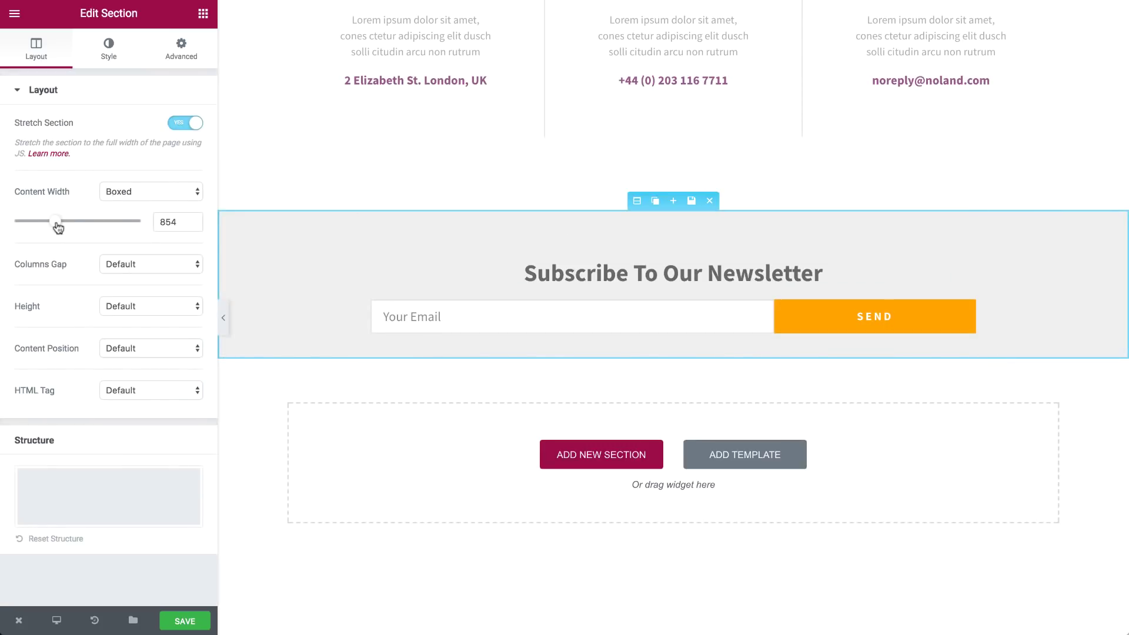
pyautogui.click(151, 306)
pyautogui.moveTo(55, 362); pyautogui.dragTo(41, 362)
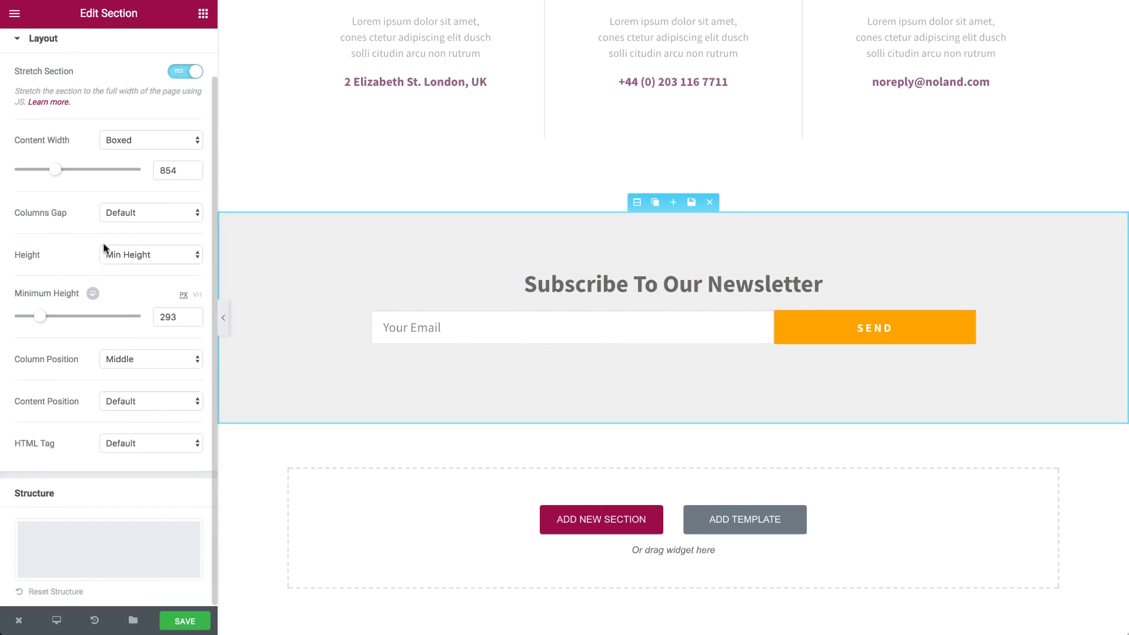
pyautogui.click(150, 401)
pyautogui.click(123, 423)
pyautogui.moveTo(56, 169); pyautogui.dragTo(40, 170)
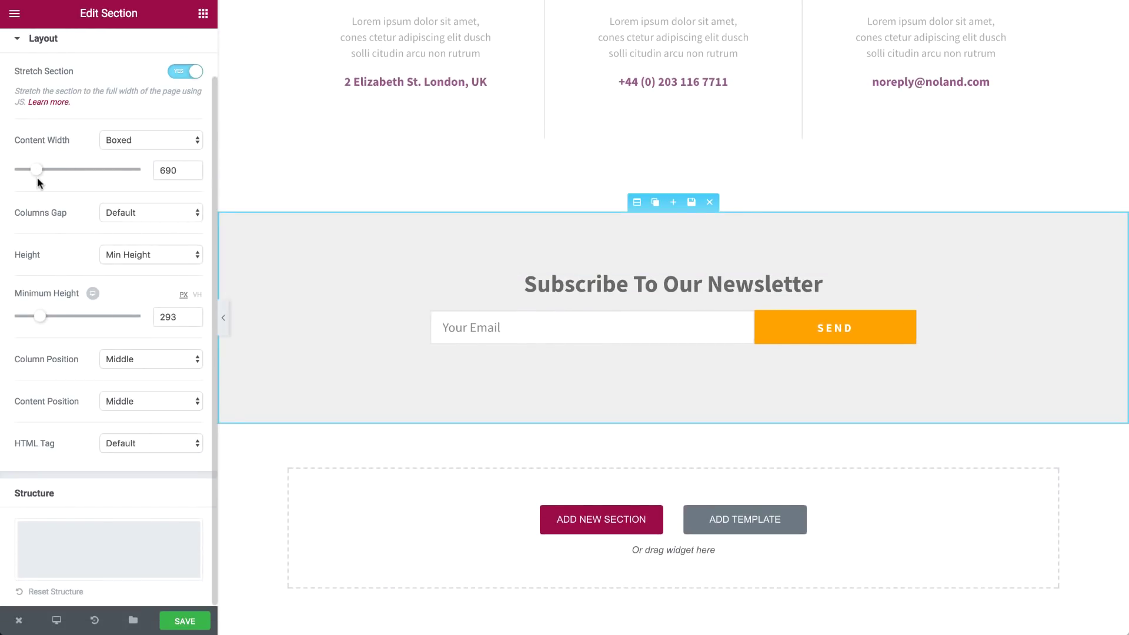
# Add a 40px top margin to the subscribe form and preview the page without the panel.
pyautogui.click(491, 327)
pyautogui.click(181, 49)
pyautogui.click(32, 145)
pyautogui.write('40')
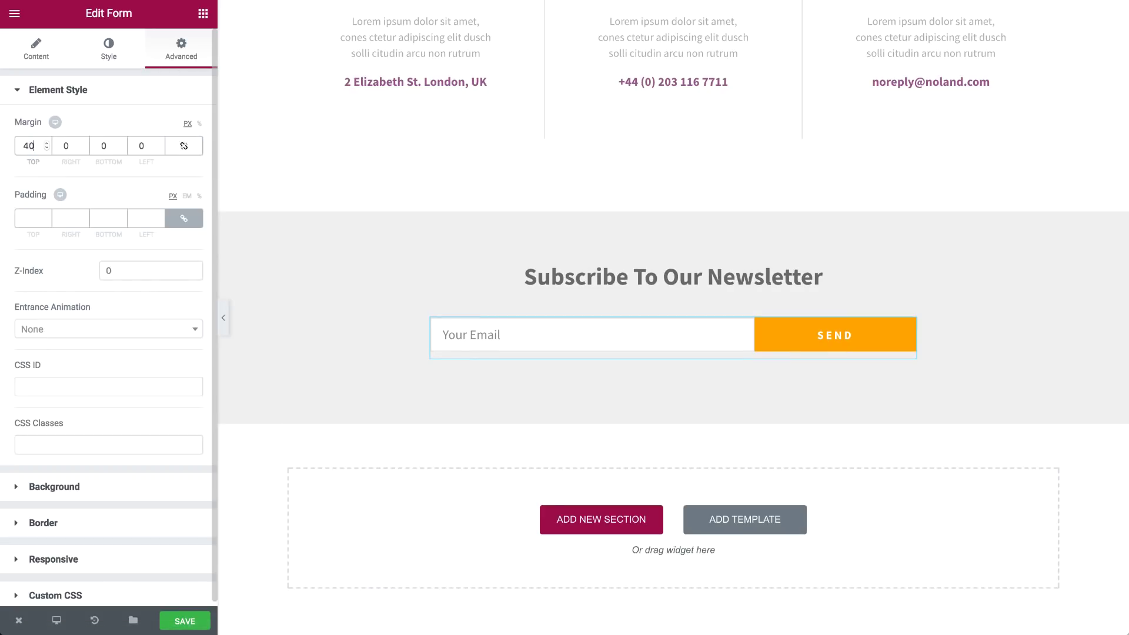
pyautogui.scroll(5, 385, 338)
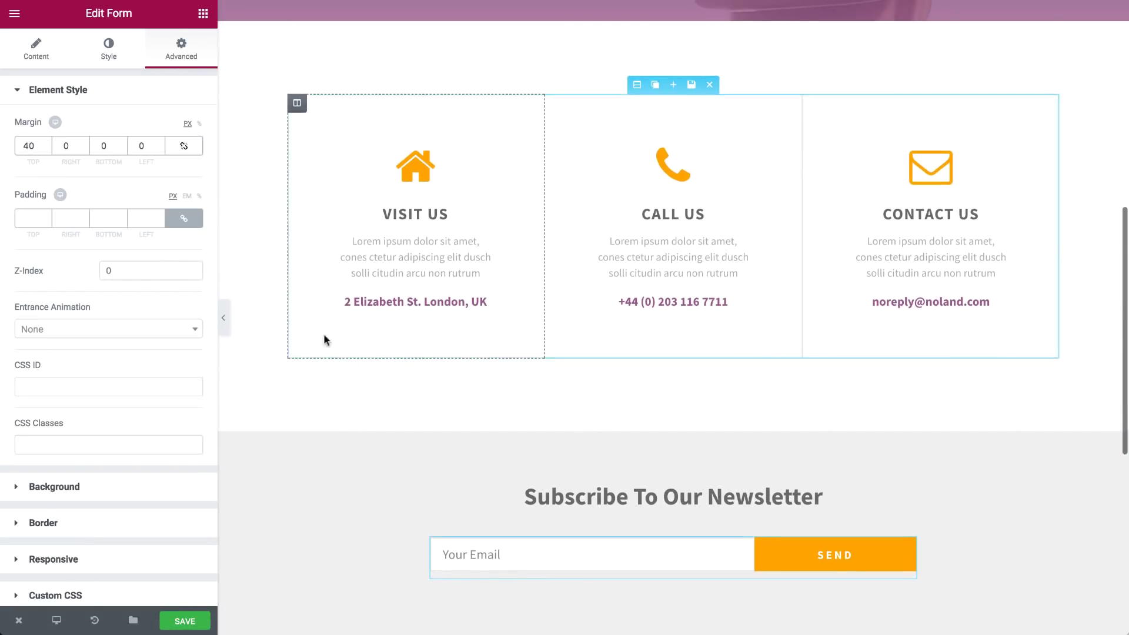
pyautogui.click(222, 319)
pyautogui.scroll(8, 223, 320)
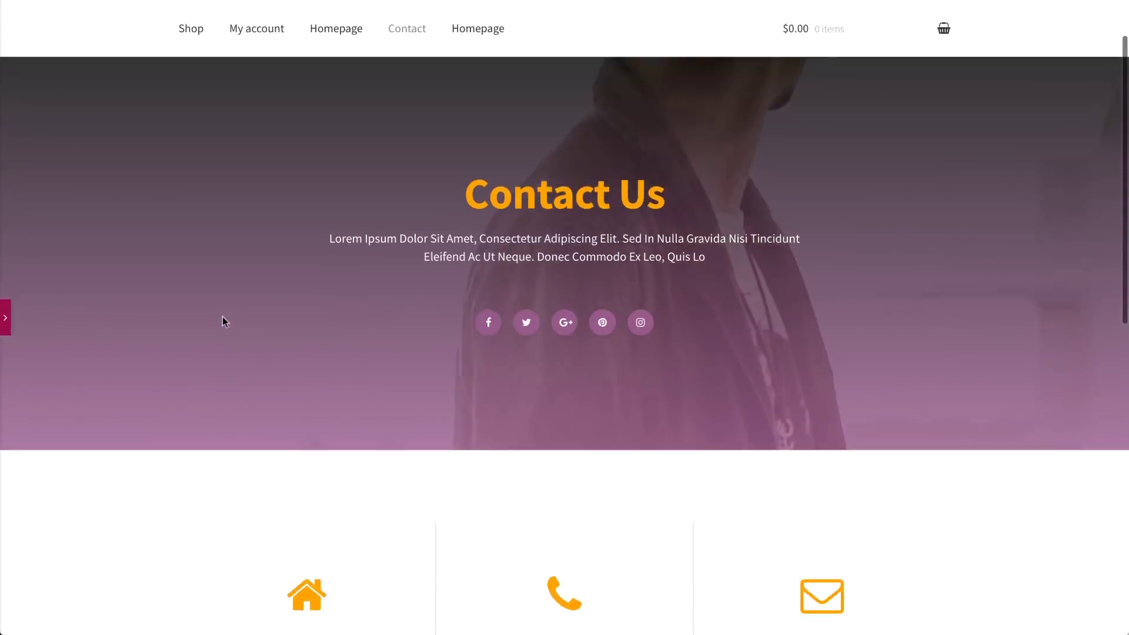
pyautogui.scroll(-10, 222, 320)
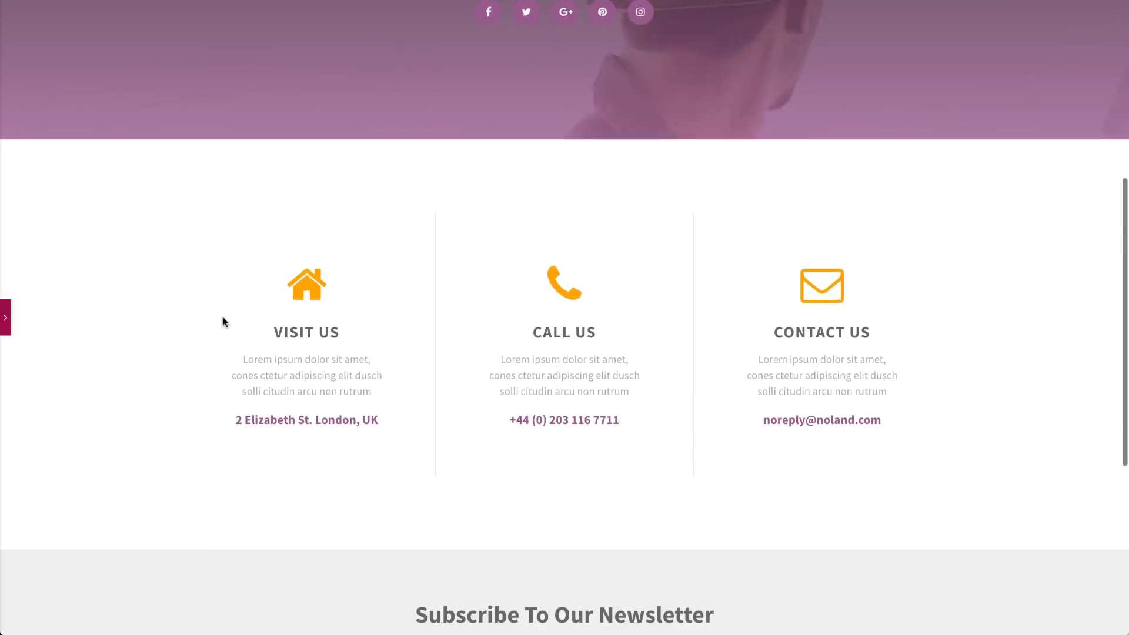
pyautogui.scroll(-2, 223, 321)
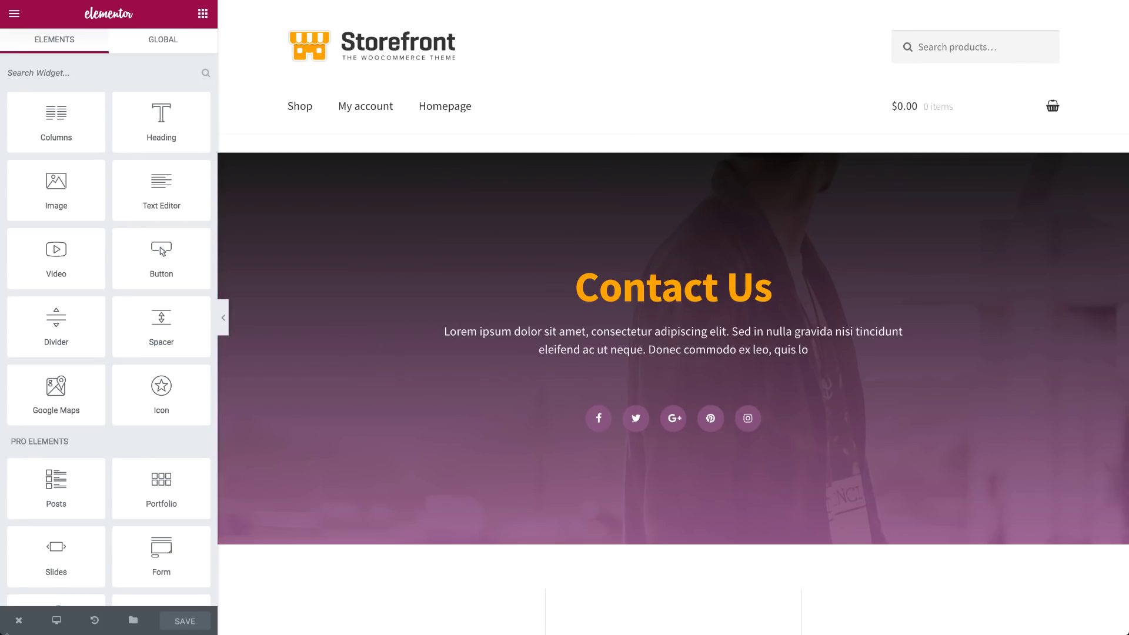
# Switch to the mobile preview and edit the contact columns section's spacing.
pyautogui.click(55, 621)
pyautogui.click(75, 585)
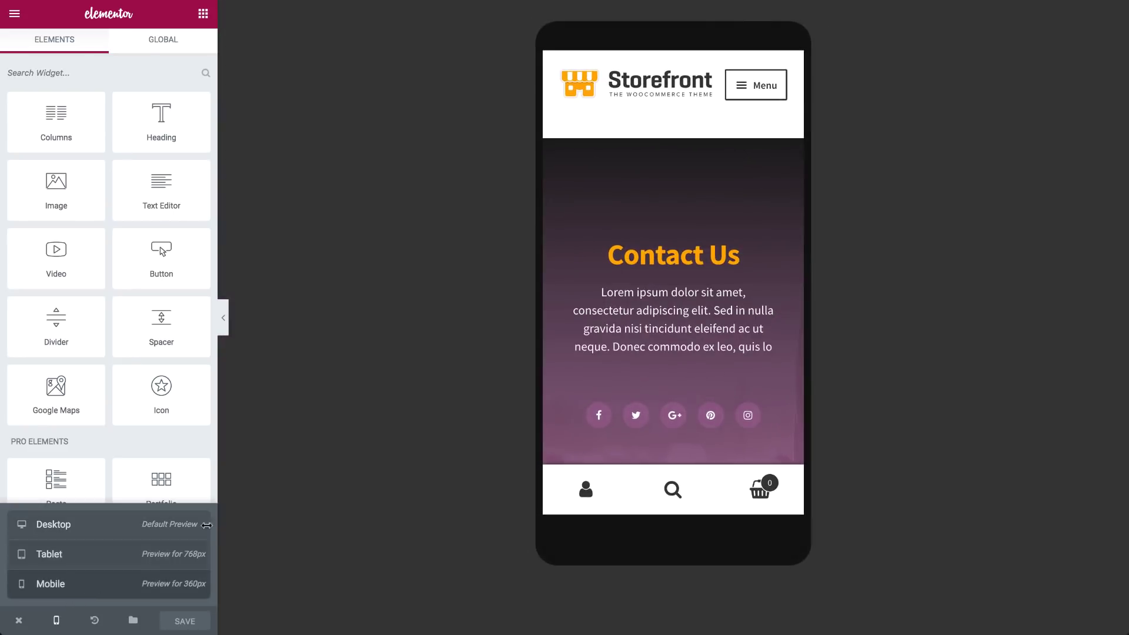
pyautogui.scroll(-5, 574, 319)
pyautogui.scroll(-3, 574, 322)
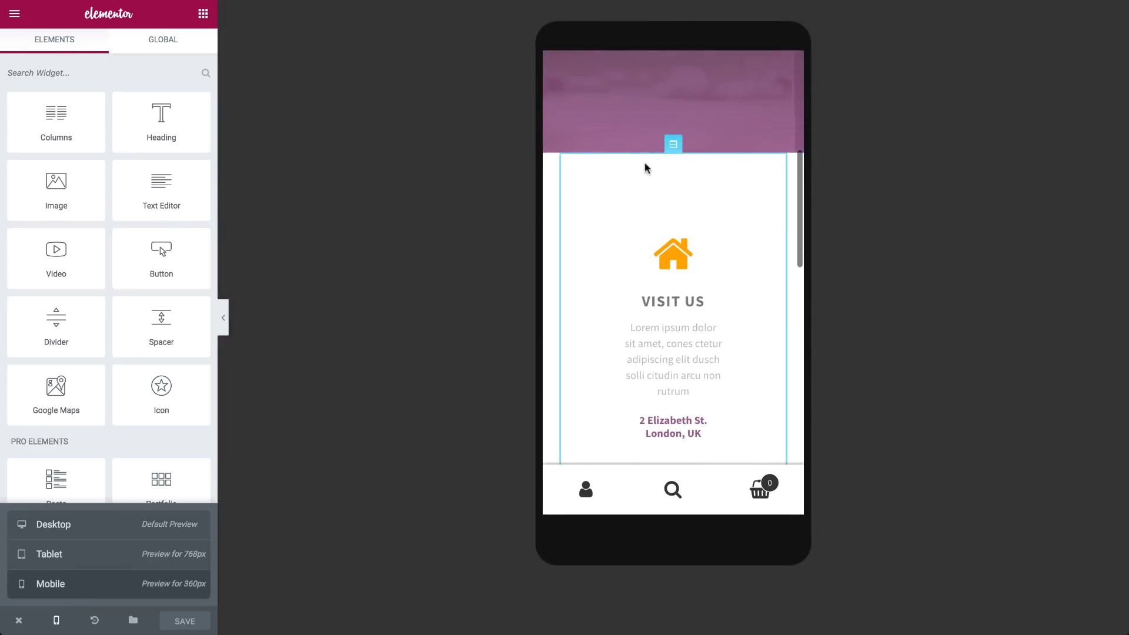
pyautogui.click(673, 143)
pyautogui.click(181, 48)
pyautogui.click(36, 147)
pyautogui.write('0')
# Link padding on the Visit Us, Call Us and Contact Us columns and set it to 30px.
pyautogui.click(674, 220)
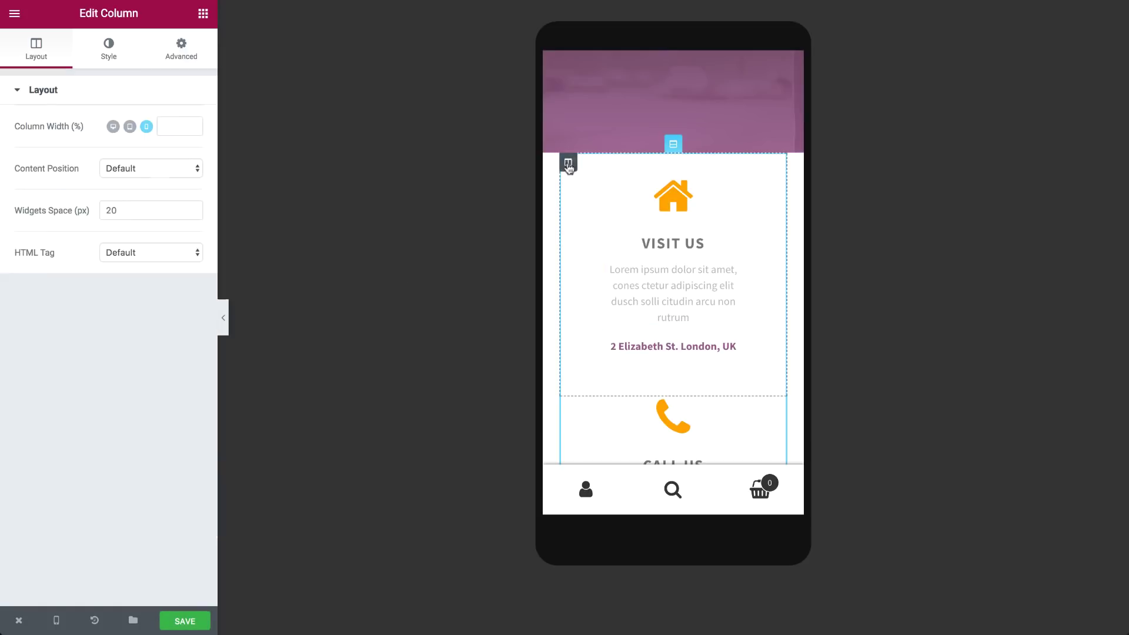
pyautogui.click(181, 48)
pyautogui.click(183, 220)
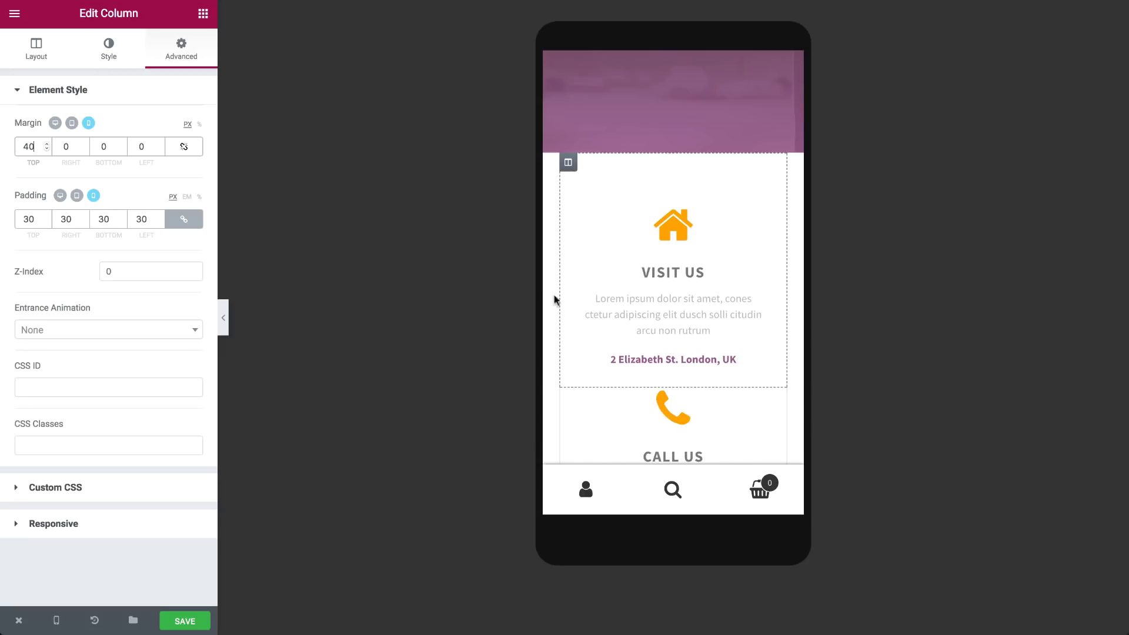
pyautogui.scroll(-4, 600, 322)
pyautogui.click(582, 225)
pyautogui.click(182, 49)
pyautogui.click(183, 219)
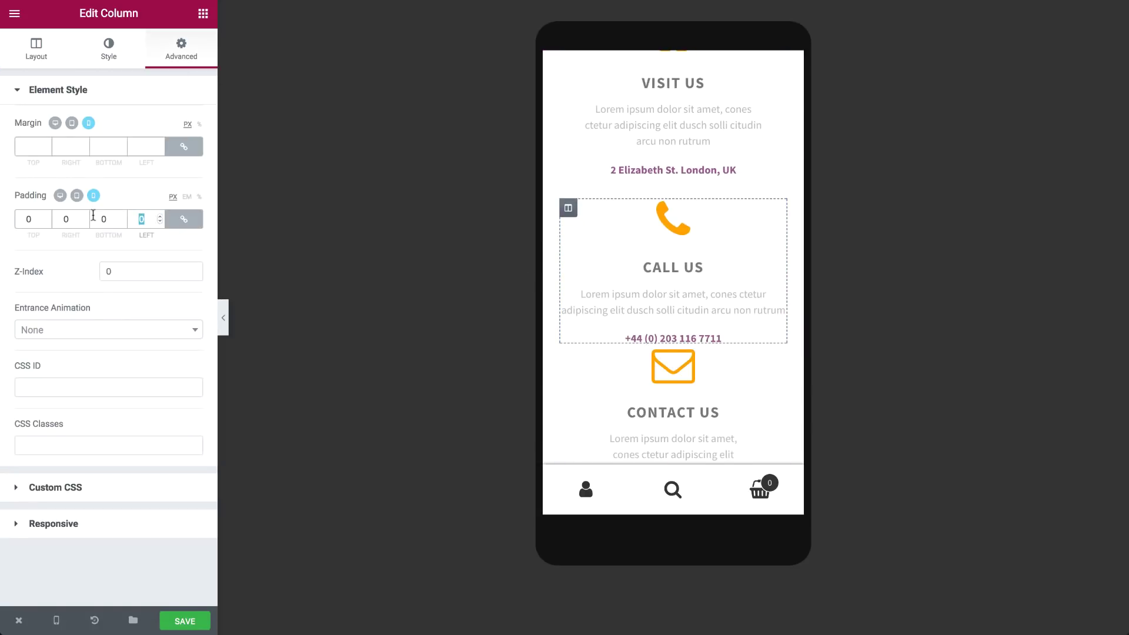
pyautogui.write('30')
pyautogui.scroll(-4, 583, 265)
pyautogui.click(582, 233)
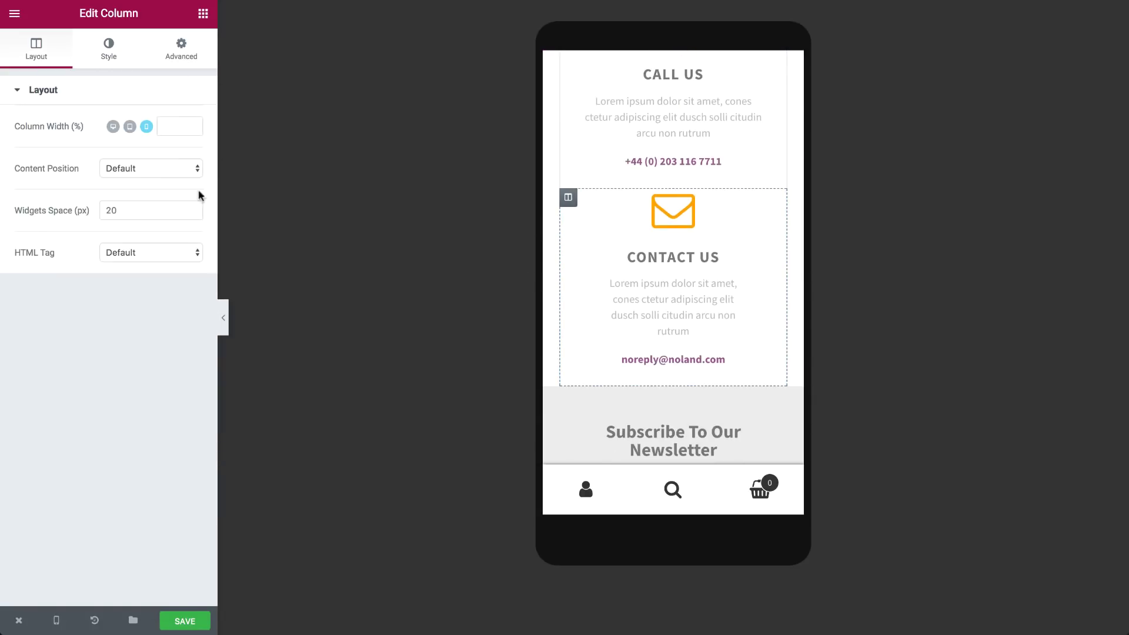
pyautogui.click(180, 49)
pyautogui.click(183, 218)
pyautogui.click(143, 219)
pyautogui.write('30')
pyautogui.scroll(-3, 579, 335)
# Clear the newsletter section's 50px mobile padding override.
pyautogui.click(673, 248)
pyautogui.click(180, 49)
pyautogui.click(183, 219)
pyautogui.click(30, 218)
pyautogui.write('50')
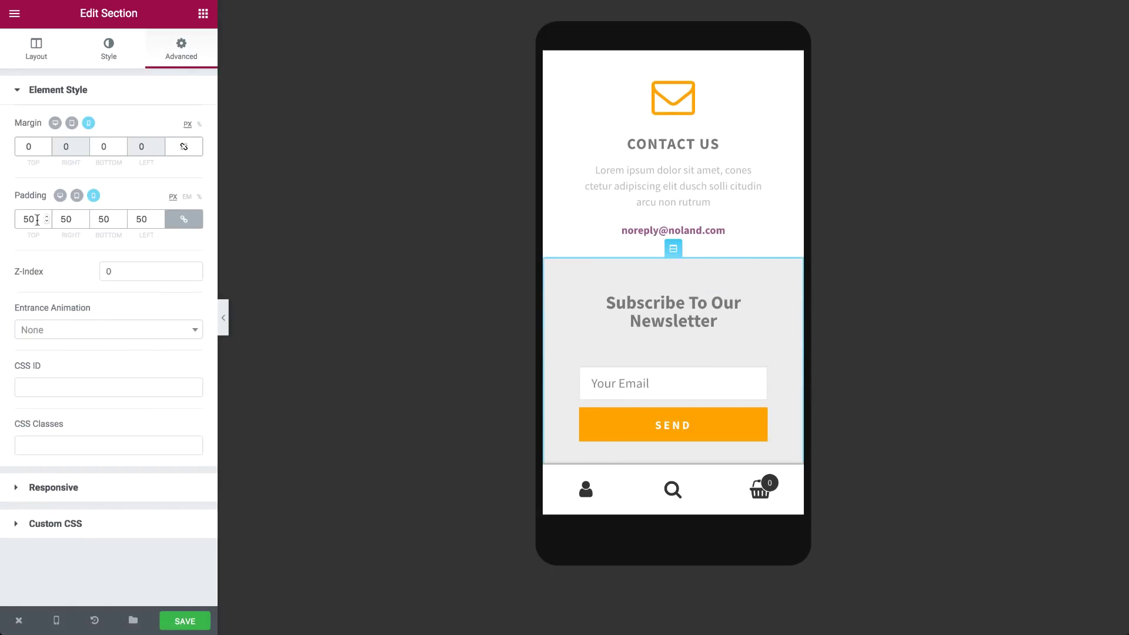
pyautogui.write('0')
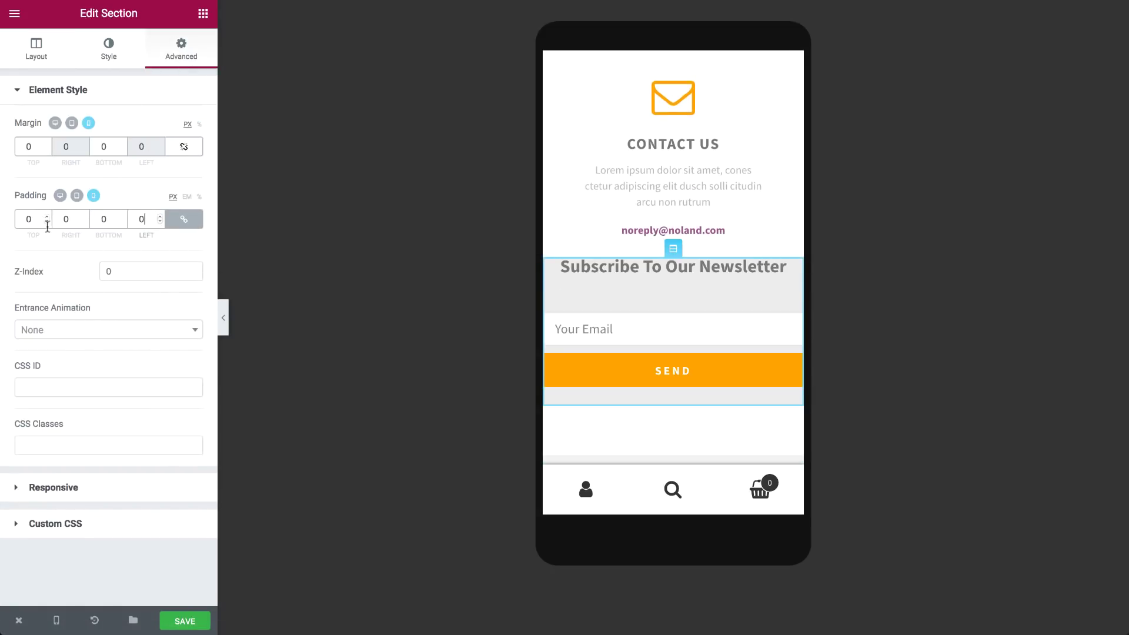
pyautogui.write('40')
pyautogui.press('BackSpace')
pyautogui.press('BackSpace')
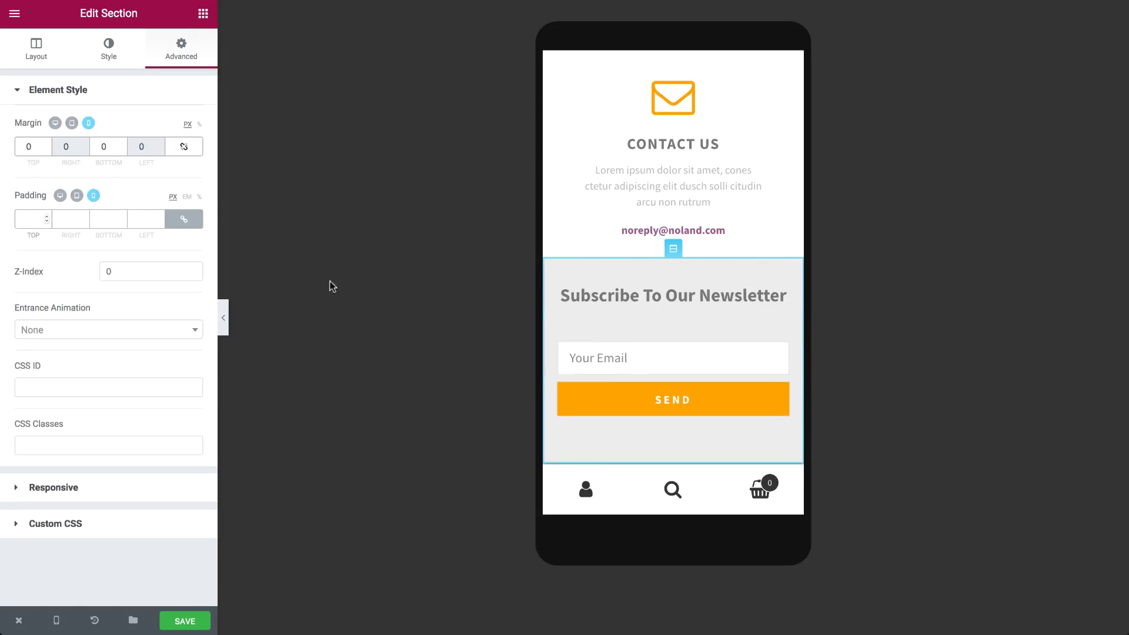
pyautogui.write('40')
# Remove the newsletter heading's extra padding and reset the subscribe form's top margin to 0.
pyautogui.click(660, 331)
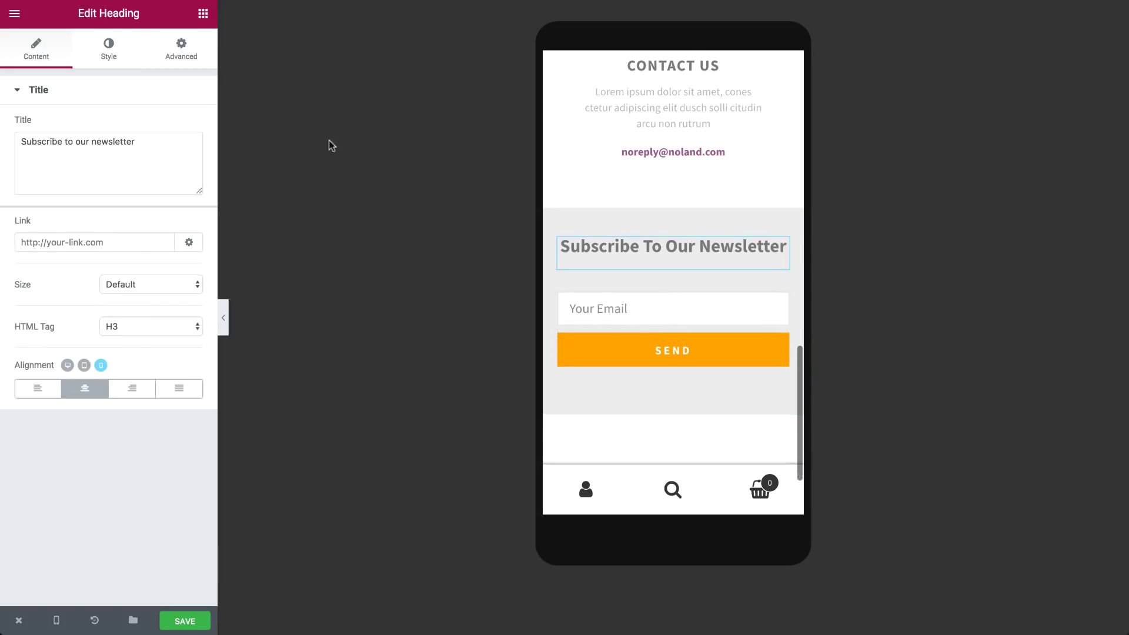
pyautogui.click(182, 49)
pyautogui.click(183, 219)
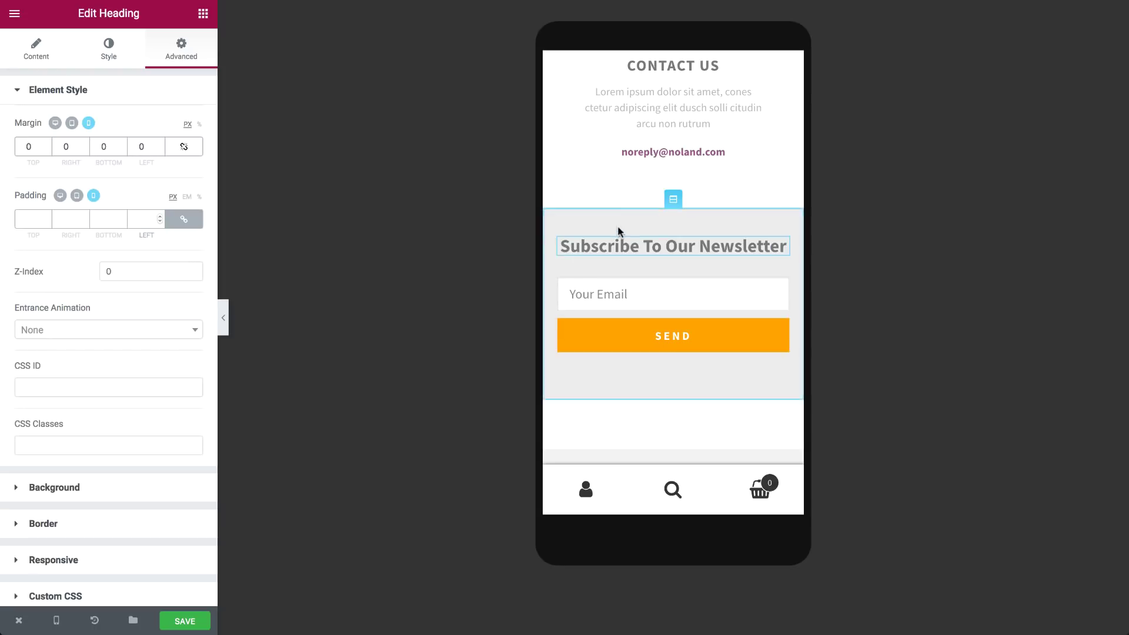
pyautogui.click(564, 294)
pyautogui.click(181, 48)
pyautogui.click(183, 147)
pyautogui.scroll(-3, 539, 352)
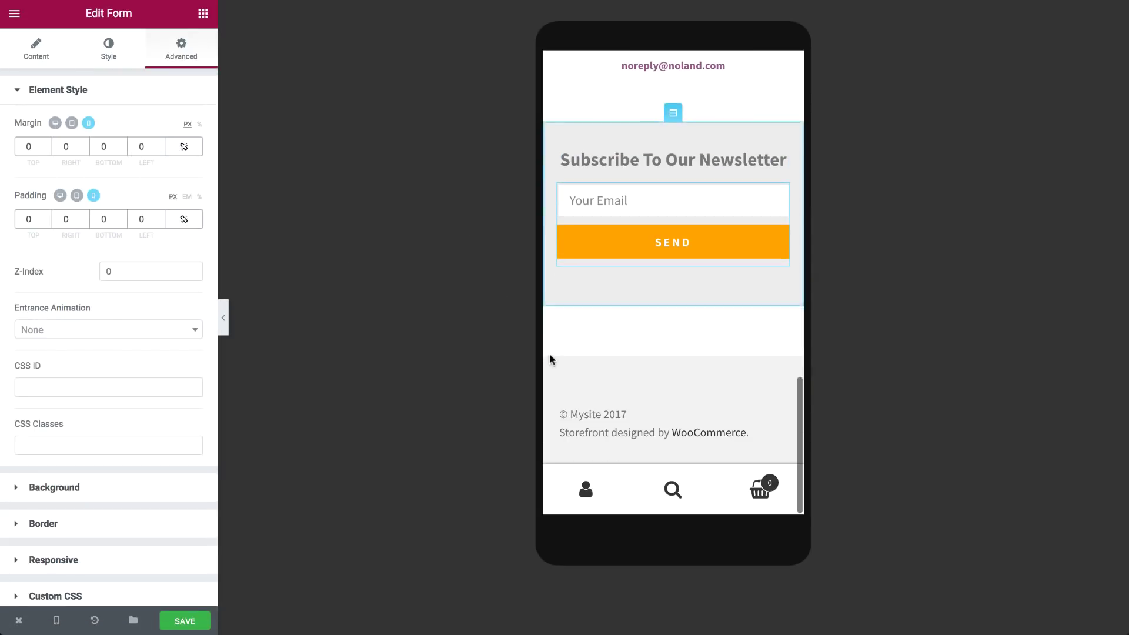
# Preview the mobile page full-screen, restore the editor panel, and save the Contact page.
pyautogui.click(223, 318)
pyautogui.scroll(5, 448, 346)
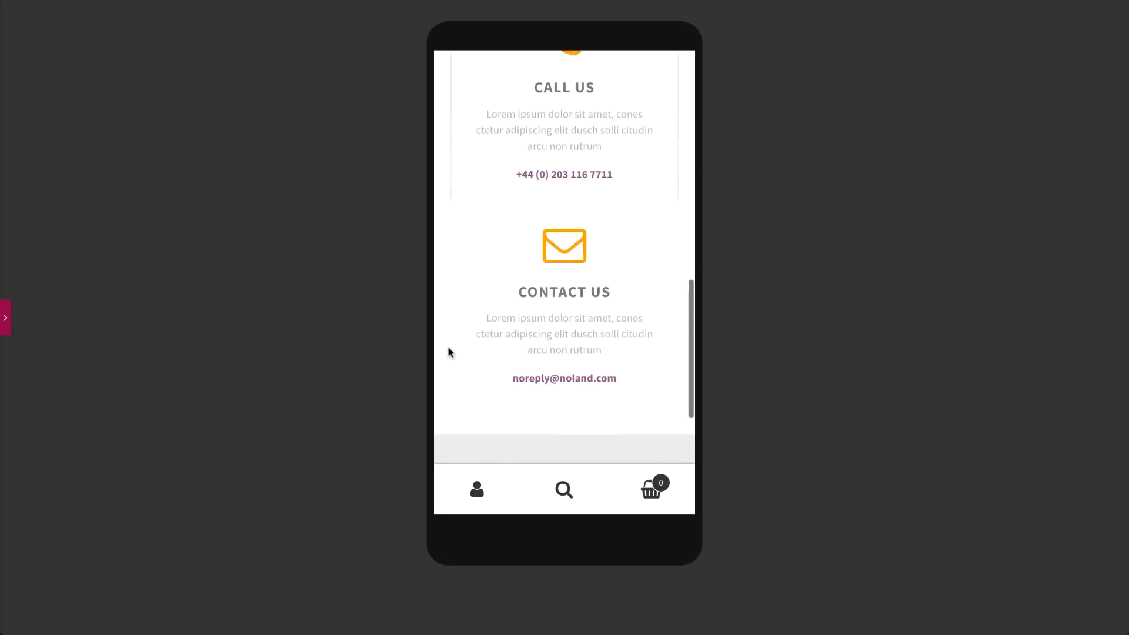
pyautogui.scroll(3, 447, 346)
pyautogui.scroll(6, 447, 346)
pyautogui.click(5, 318)
pyautogui.click(185, 622)
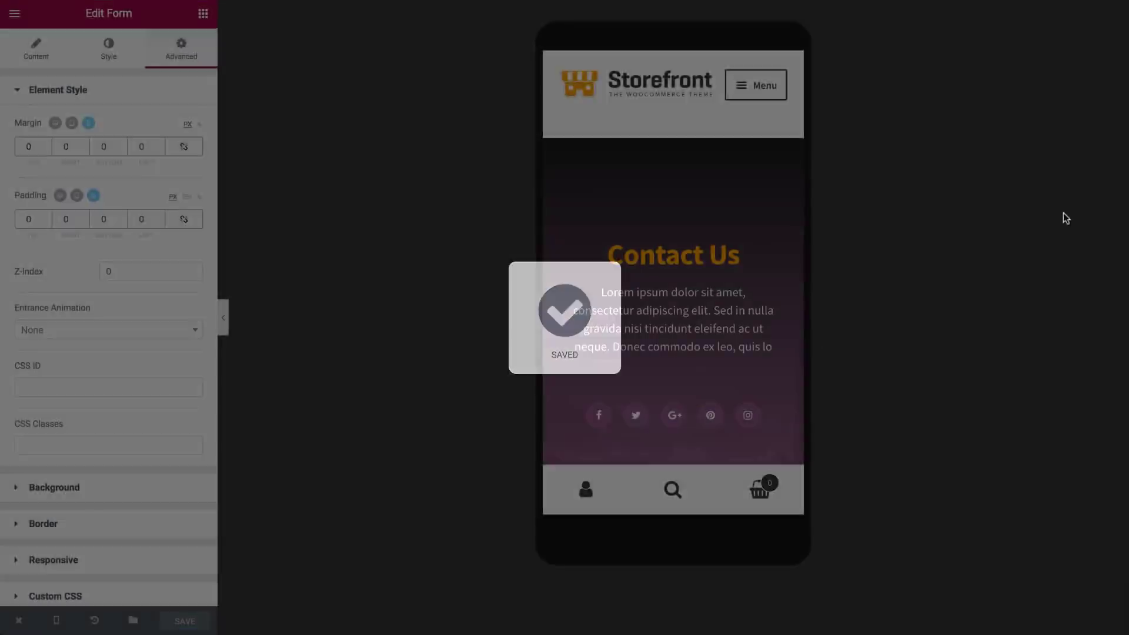